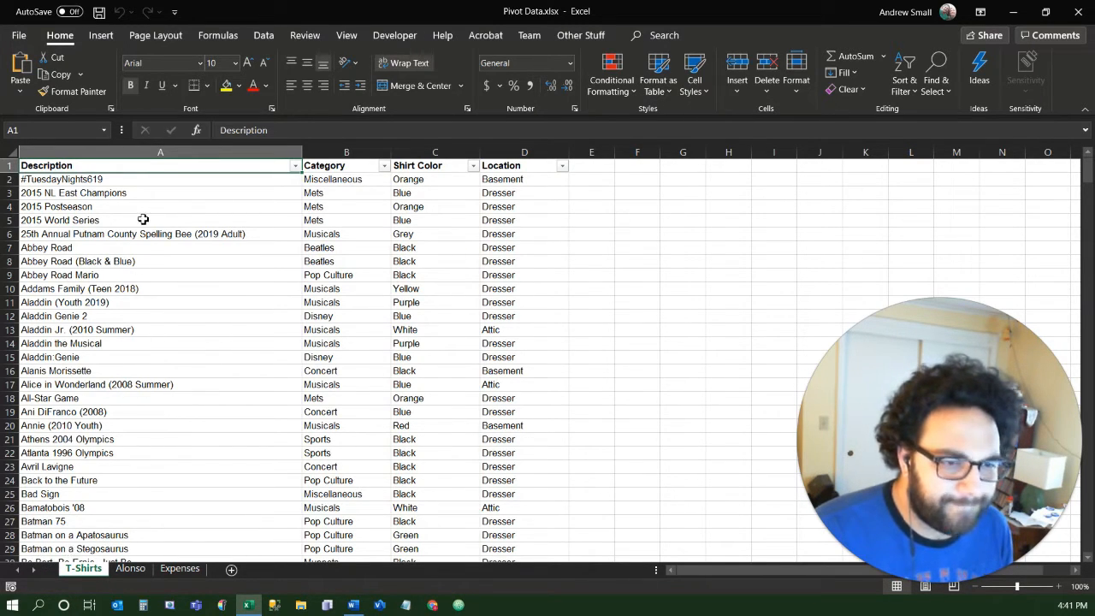
Look through the T-Shirts list and check how many entries the Description column holds.
{"action": "scroll", "coordinate": [143, 220], "scroll_direction": "down", "scroll_amount": 20}
{"action": "scroll", "coordinate": [143, 220], "scroll_direction": "down", "scroll_amount": 20}
{"action": "scroll", "coordinate": [142, 217], "scroll_direction": "up", "scroll_amount": 20}
{"action": "scroll", "coordinate": [147, 204], "scroll_direction": "up", "scroll_amount": 20}
{"action": "left_click", "coordinate": [156, 177]}
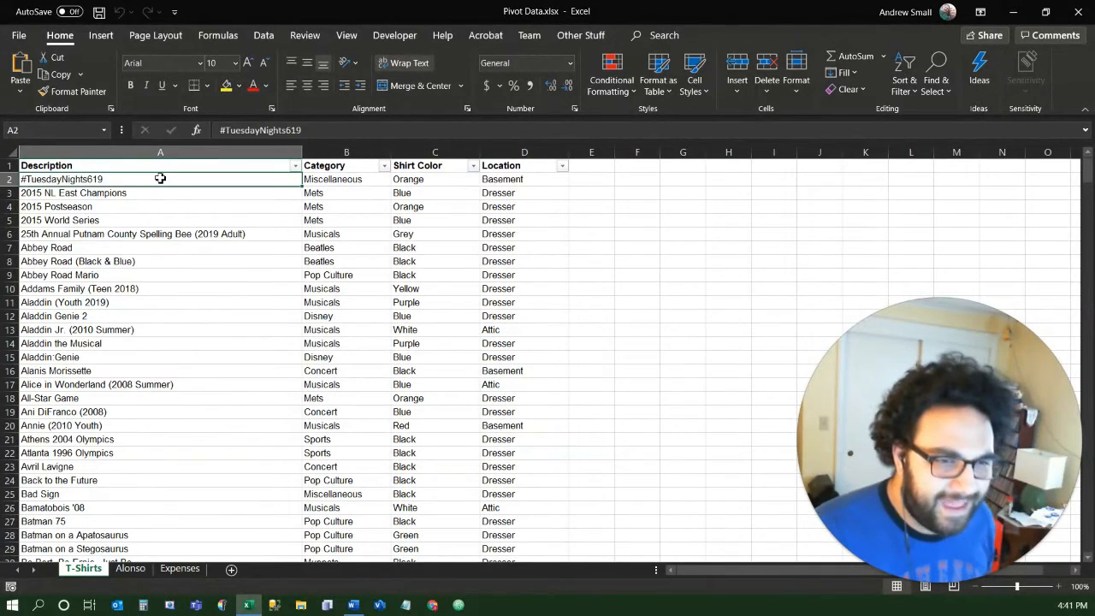
{"action": "key", "text": "End"}
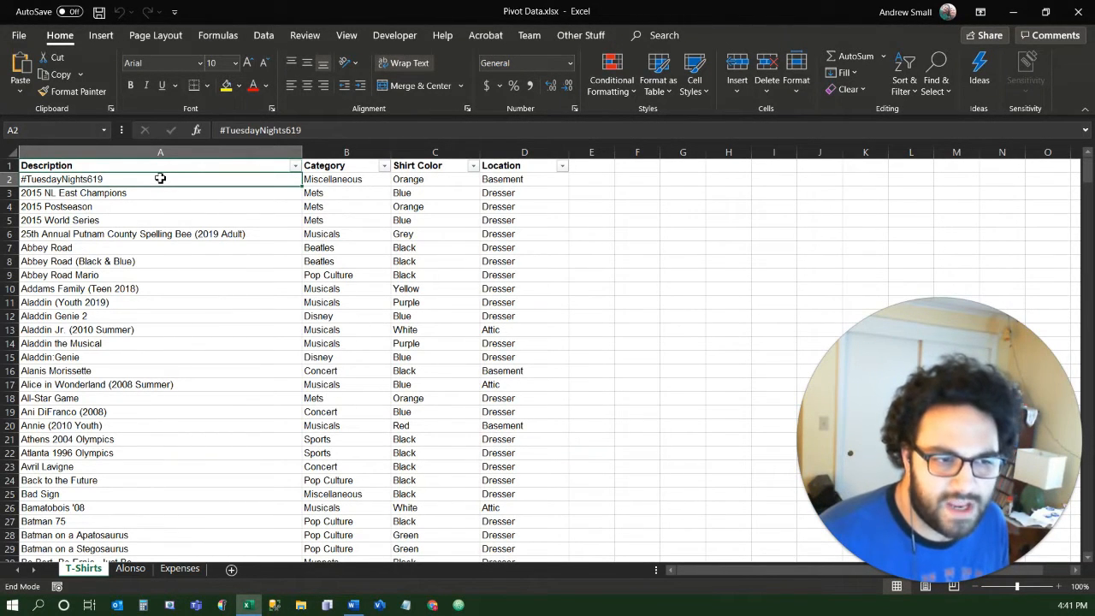
{"action": "key", "text": "shift+Down"}
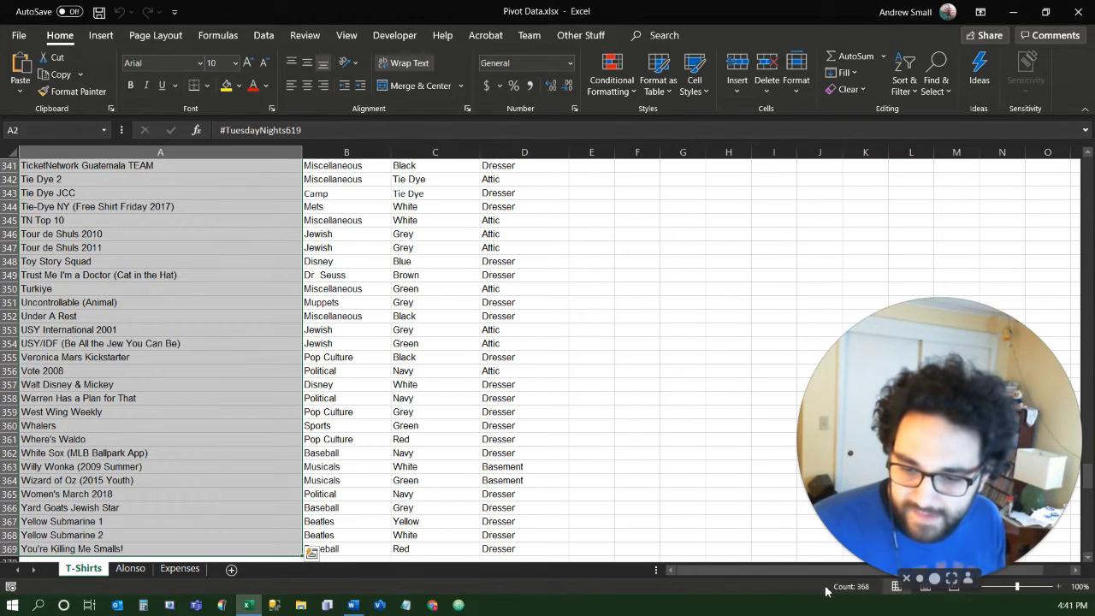
{"action": "left_click", "coordinate": [207, 459]}
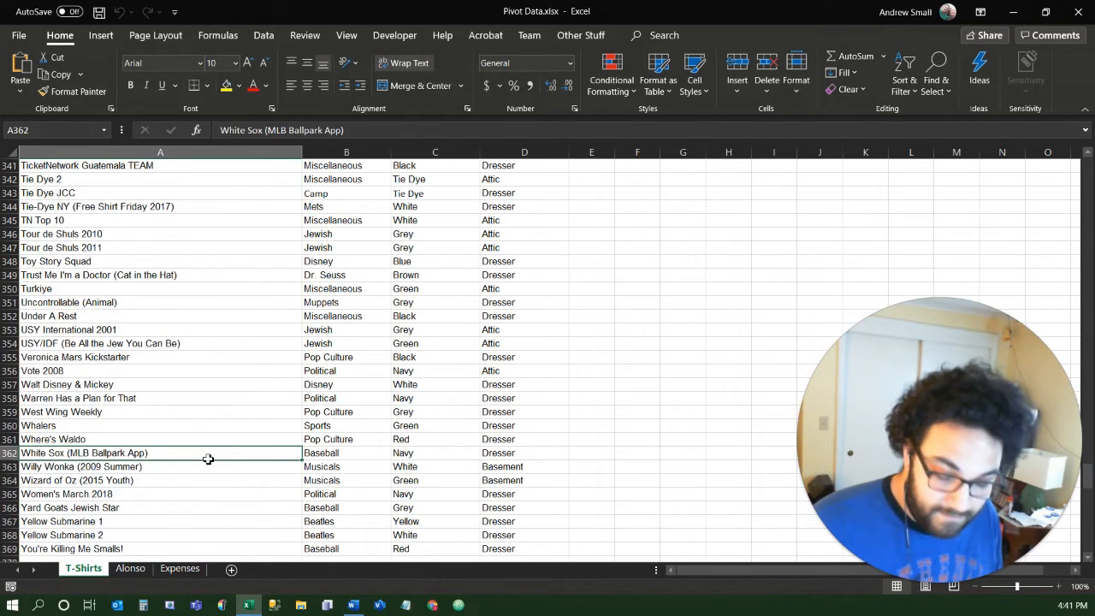
{"action": "key", "text": "ctrl+Home"}
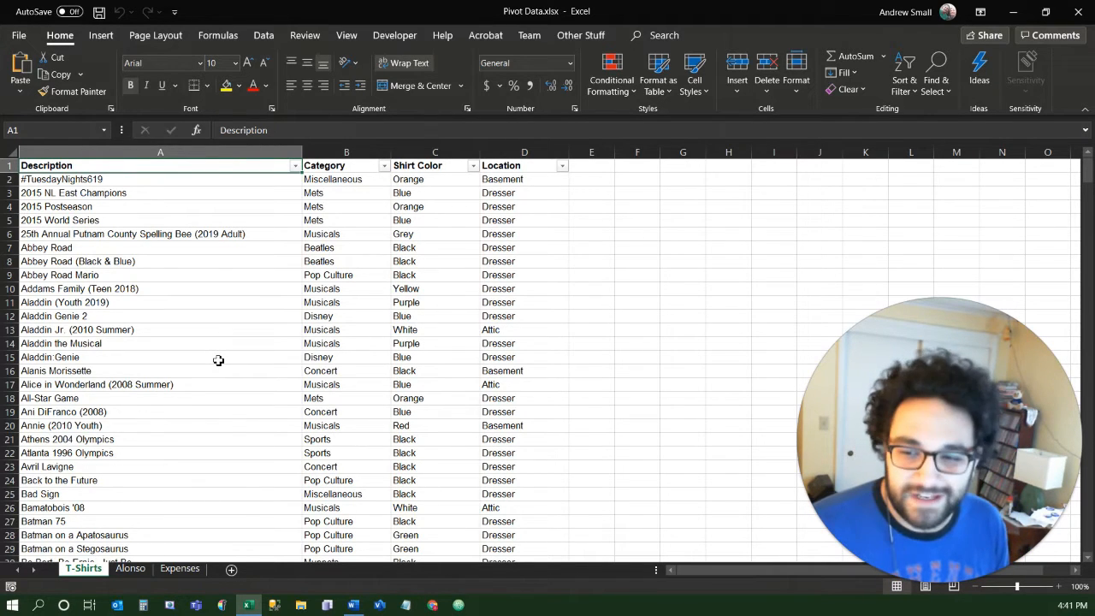
{"action": "left_click", "coordinate": [215, 316]}
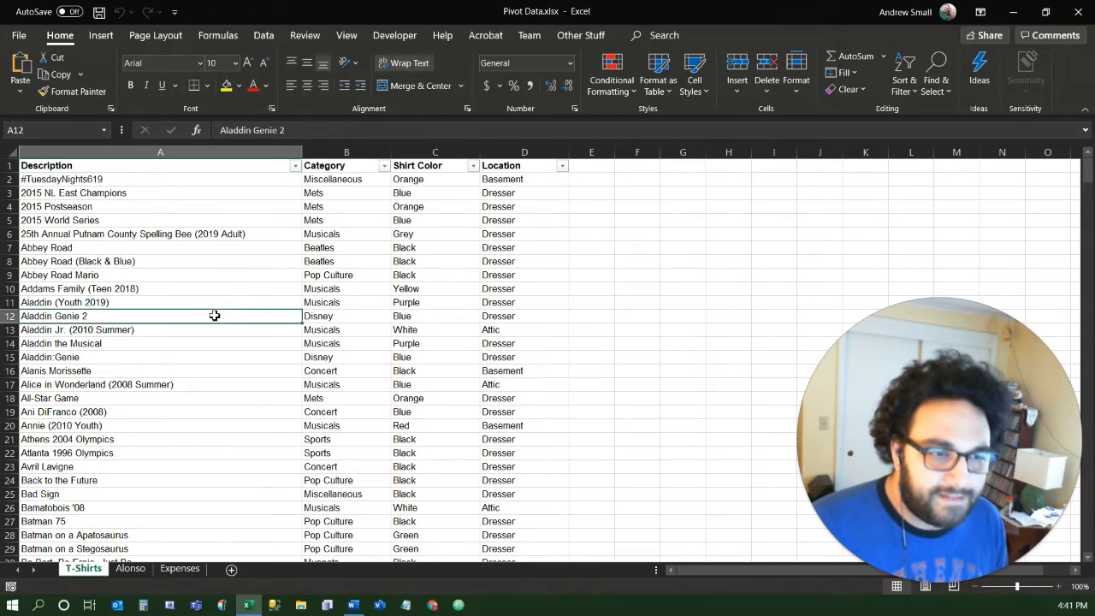
Select the entire T-shirt data range, including headers, and check that it extends to the last entry.
{"action": "left_click", "coordinate": [147, 153]}
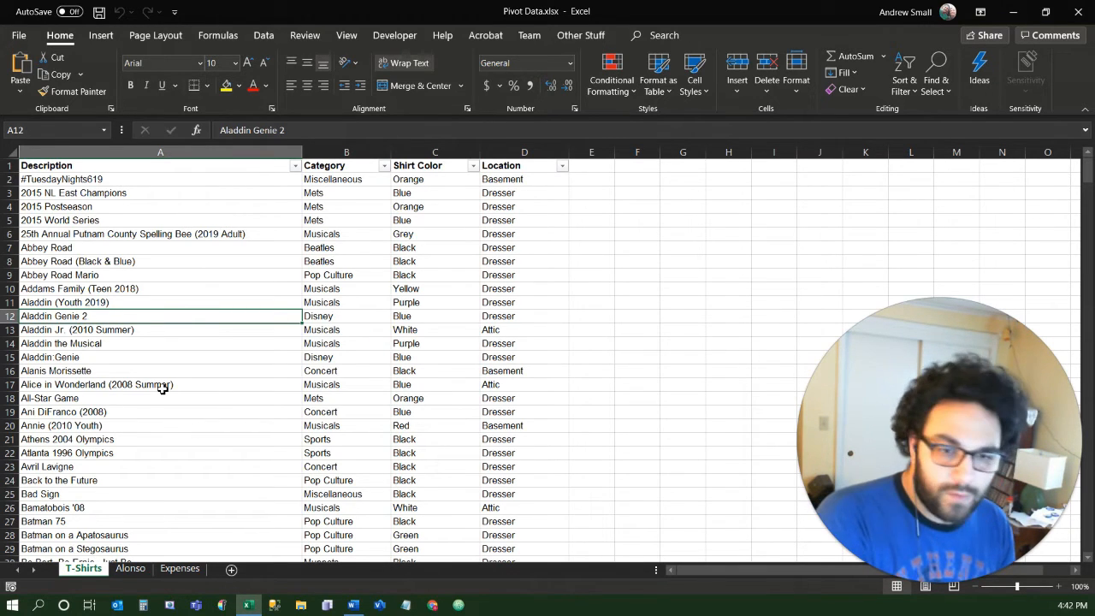
{"action": "key", "text": "ctrl+a"}
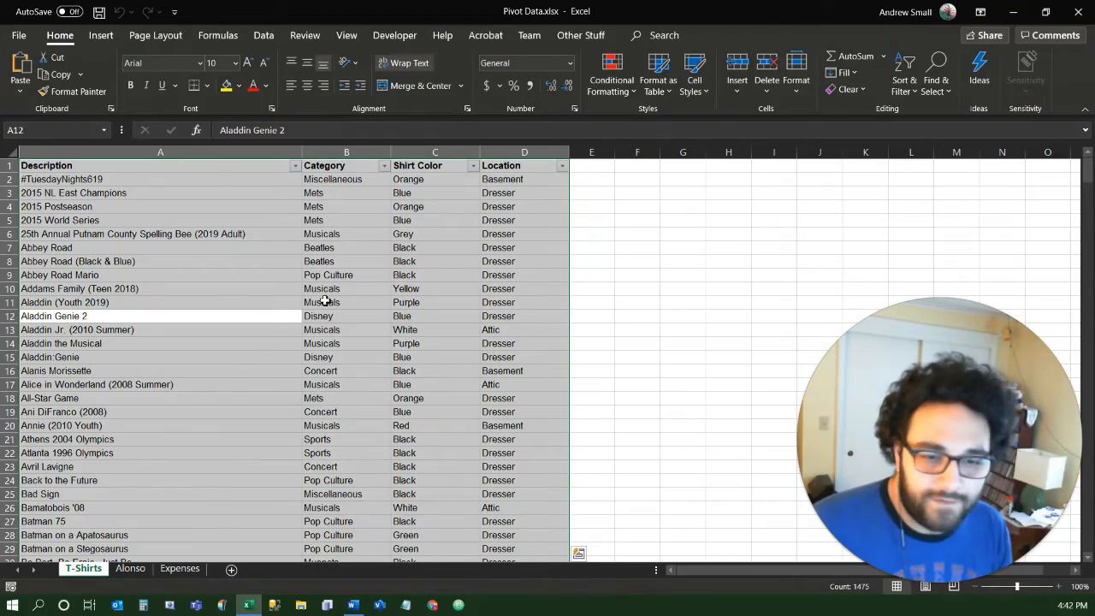
{"action": "scroll", "coordinate": [315, 289], "scroll_direction": "down", "scroll_amount": 14}
{"action": "scroll", "coordinate": [315, 288], "scroll_direction": "down", "scroll_amount": 20}
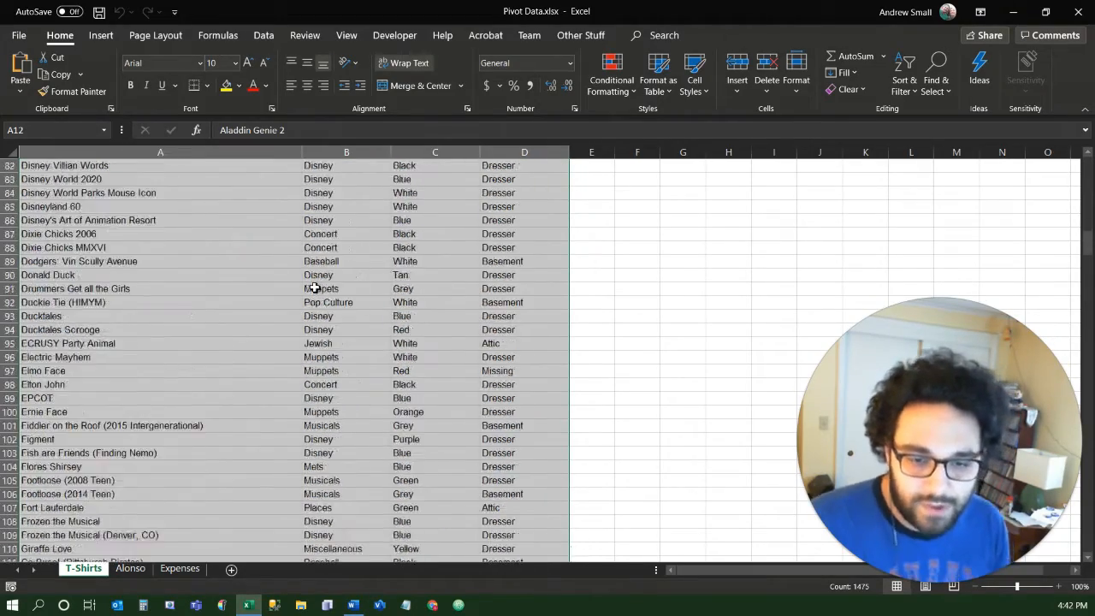
{"action": "scroll", "coordinate": [315, 289], "scroll_direction": "down", "scroll_amount": 20}
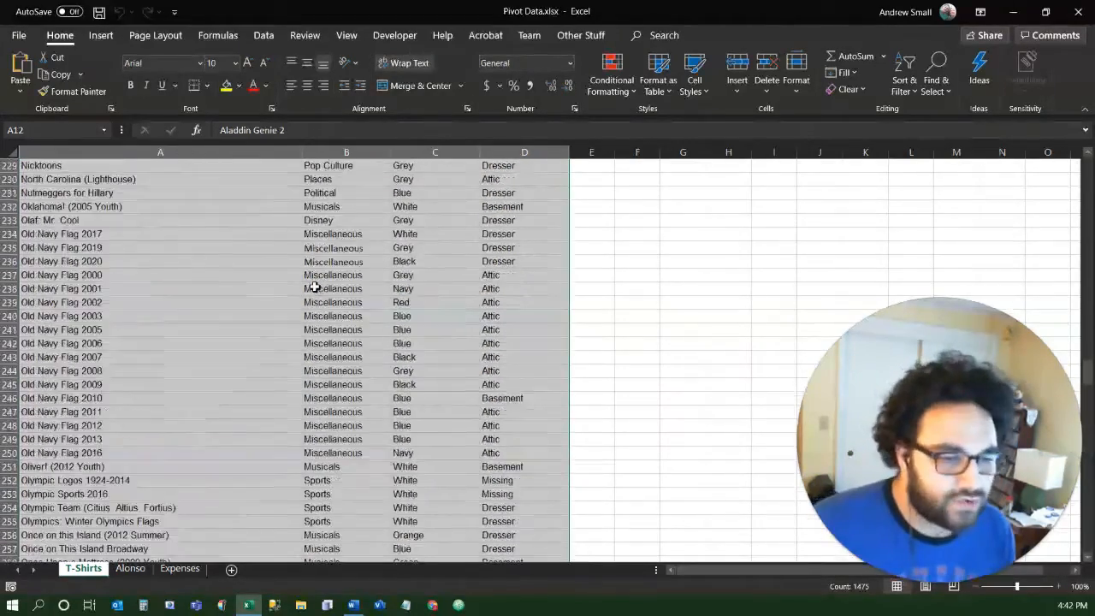
{"action": "scroll", "coordinate": [315, 288], "scroll_direction": "down", "scroll_amount": 20}
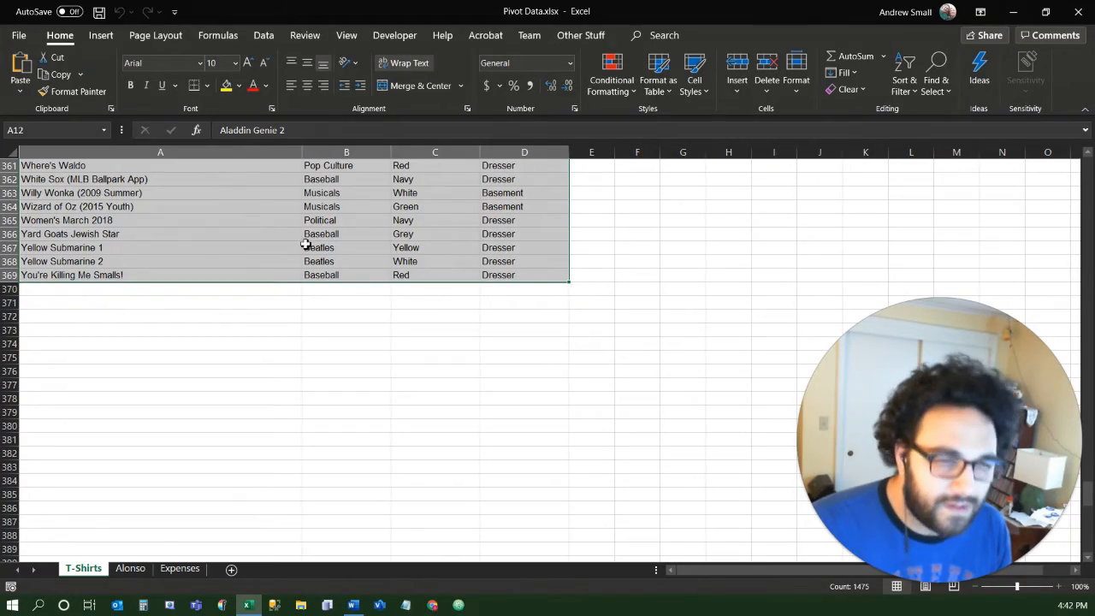
{"action": "scroll", "coordinate": [304, 245], "scroll_direction": "up", "scroll_amount": 20}
{"action": "scroll", "coordinate": [303, 245], "scroll_direction": "up", "scroll_amount": 20}
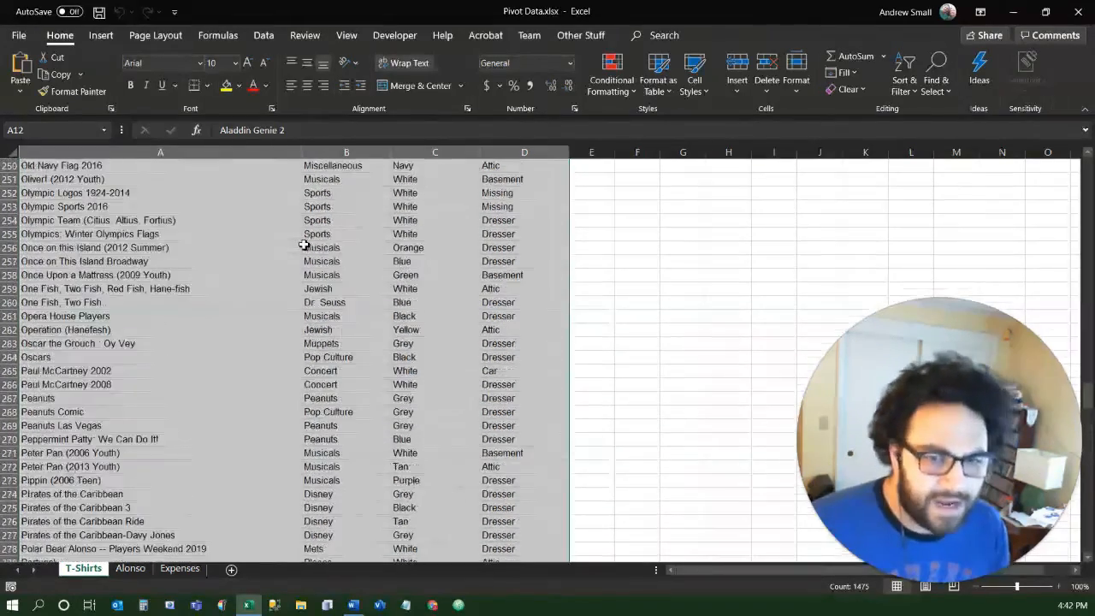
{"action": "scroll", "coordinate": [304, 246], "scroll_direction": "up", "scroll_amount": 20}
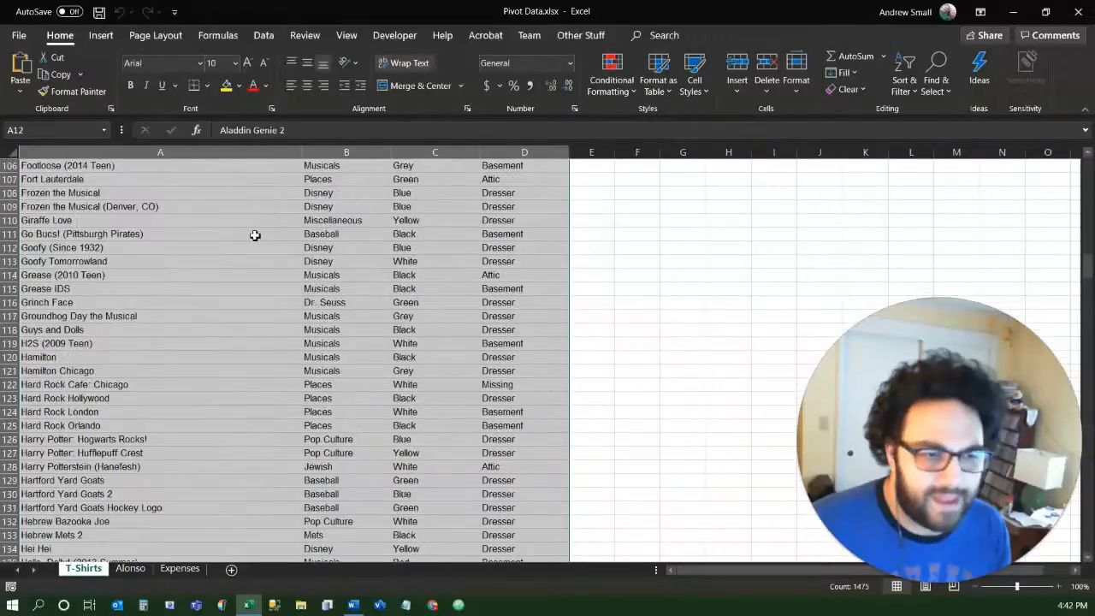
{"action": "scroll", "coordinate": [265, 226], "scroll_direction": "up", "scroll_amount": 1}
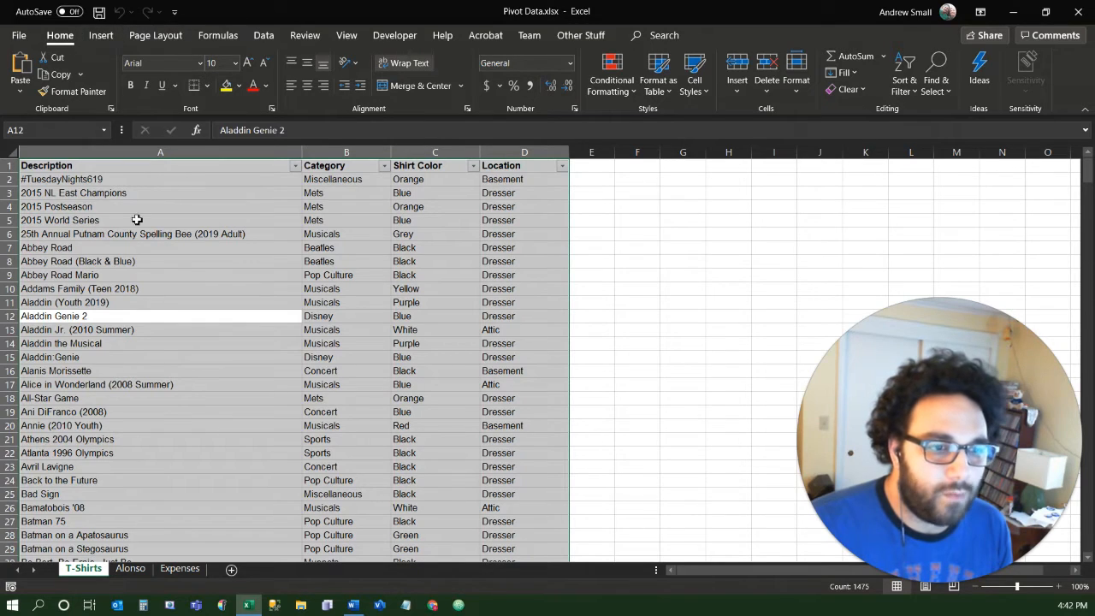
Create a PivotTable from the range 'T-Shirts'!$A$1:$D$369 on a new worksheet.
{"action": "left_click", "coordinate": [100, 36]}
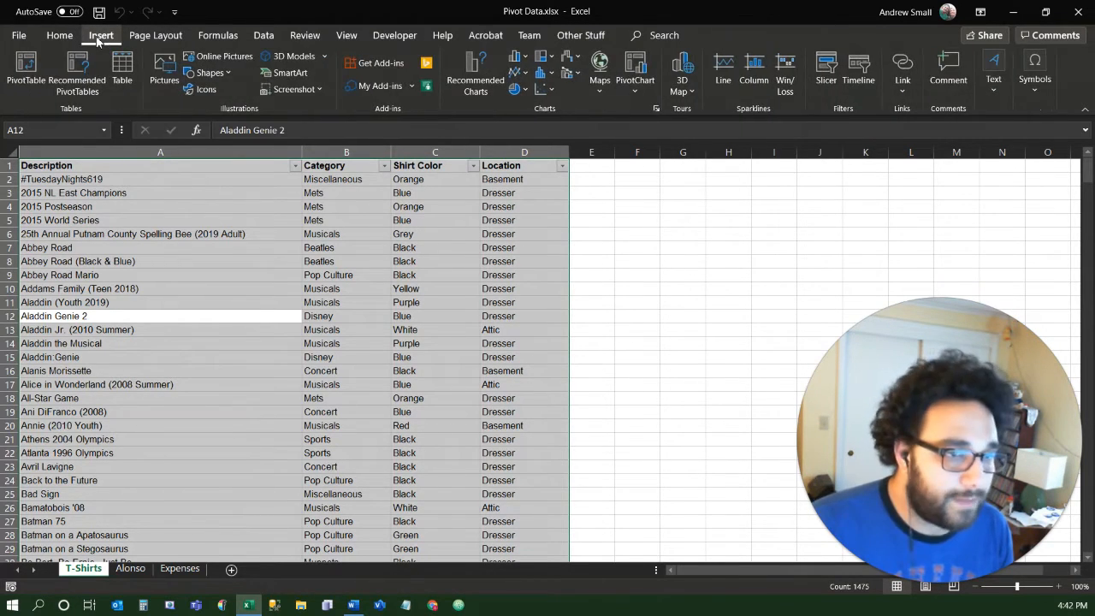
{"action": "left_click", "coordinate": [24, 72]}
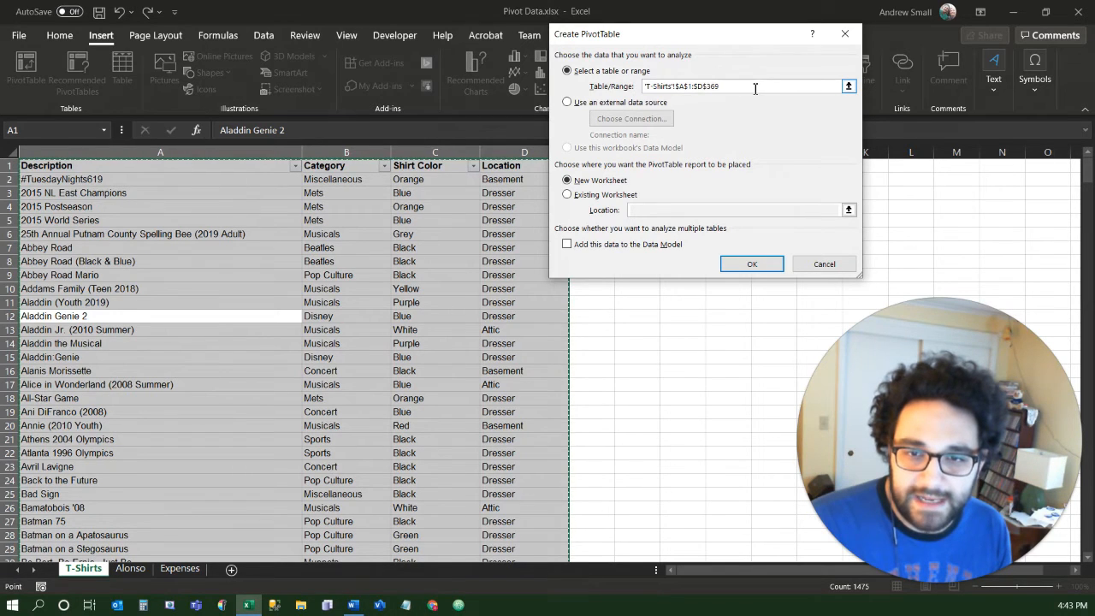
{"action": "left_click", "coordinate": [714, 87]}
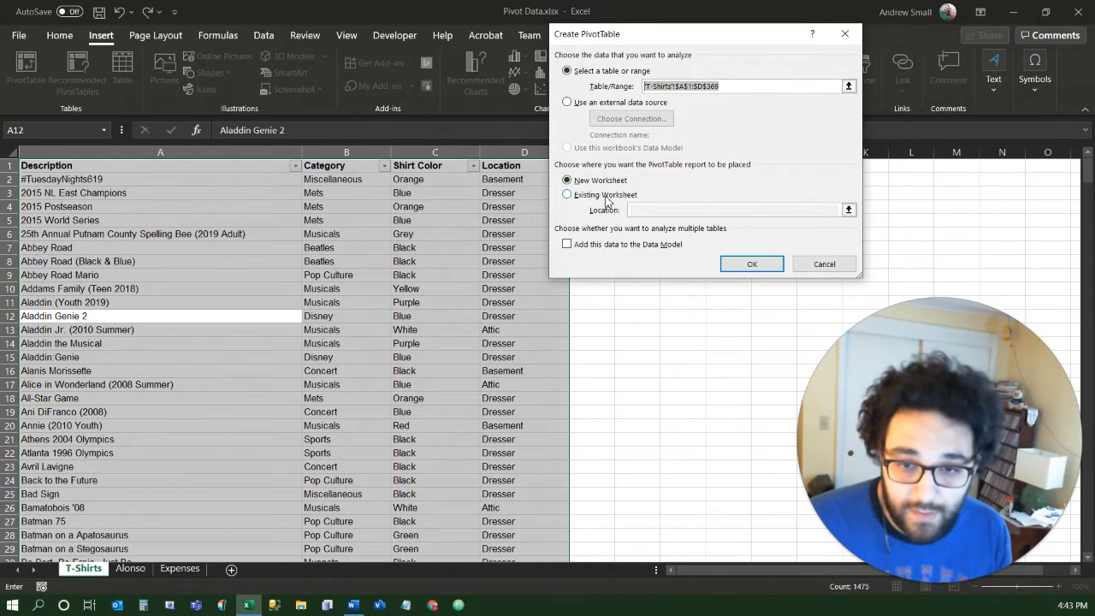
{"action": "left_click", "coordinate": [749, 266]}
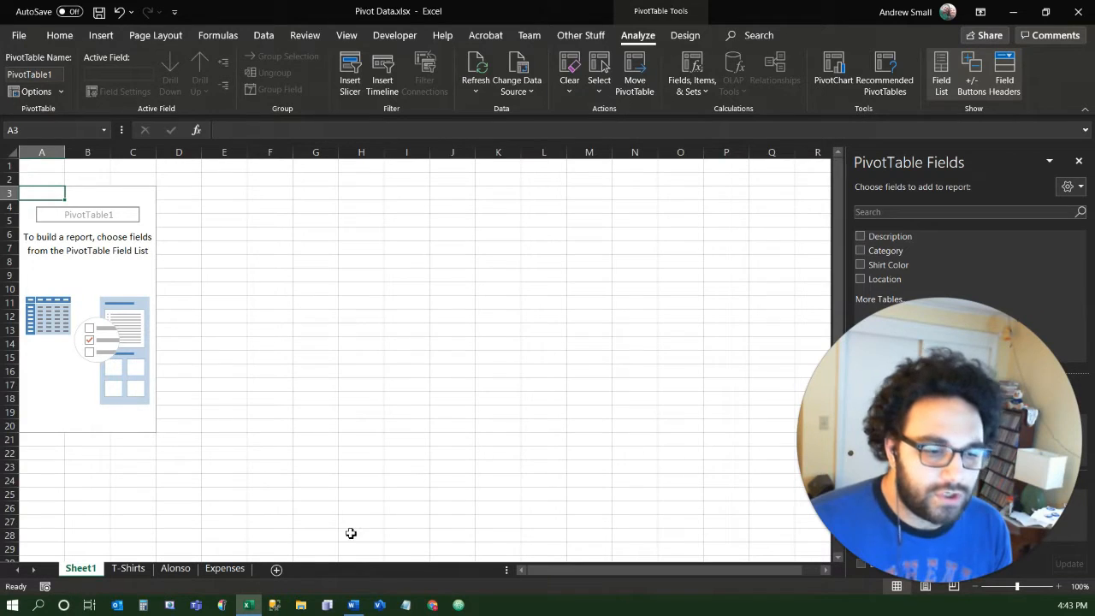
Rename the new PivotTable worksheet as T-Shirt Pivot.
{"action": "double_click", "coordinate": [81, 569]}
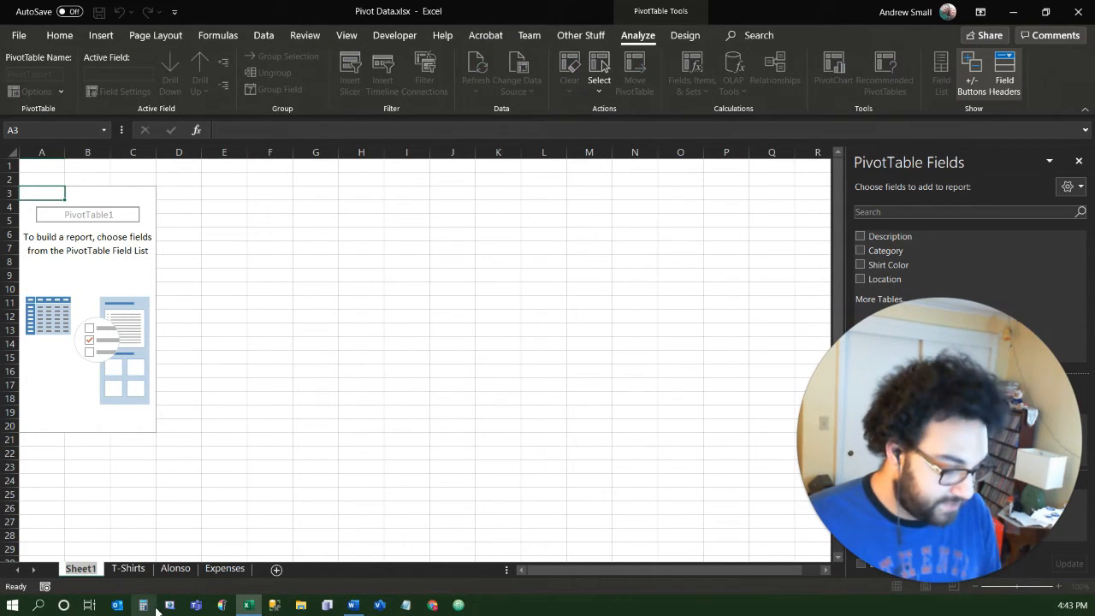
{"action": "type", "text": "T-Sh"}
{"action": "type", "text": "Pivot"}
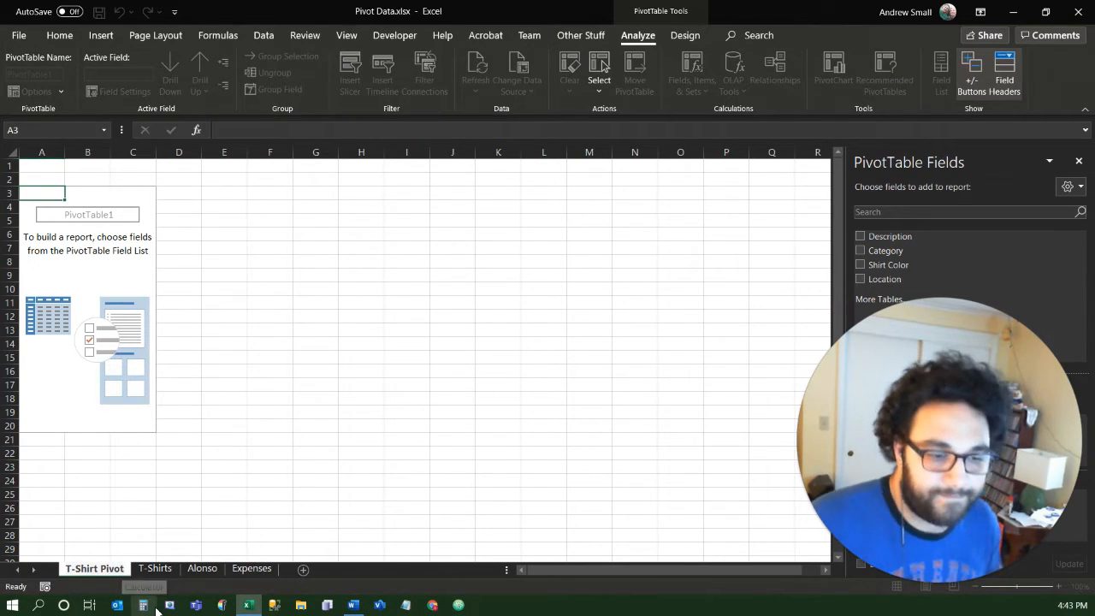
{"action": "left_click_drag", "start_coordinate": [921, 402], "coordinate": [481, 349]}
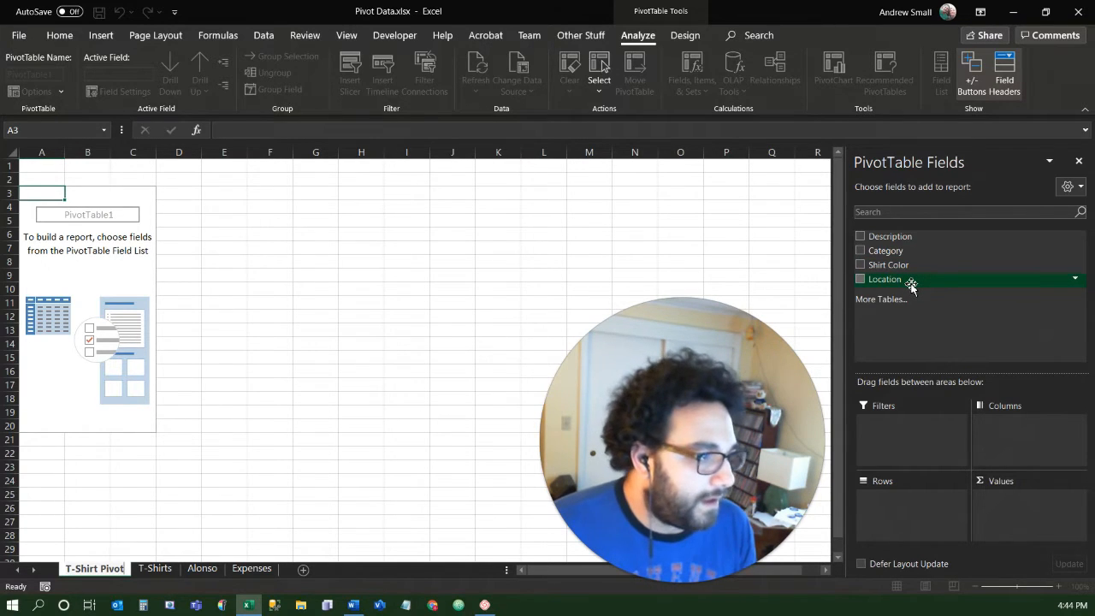
Place the Category field in the PivotTable's Rows area so that each shirt category gets one row.
{"action": "left_click", "coordinate": [860, 251]}
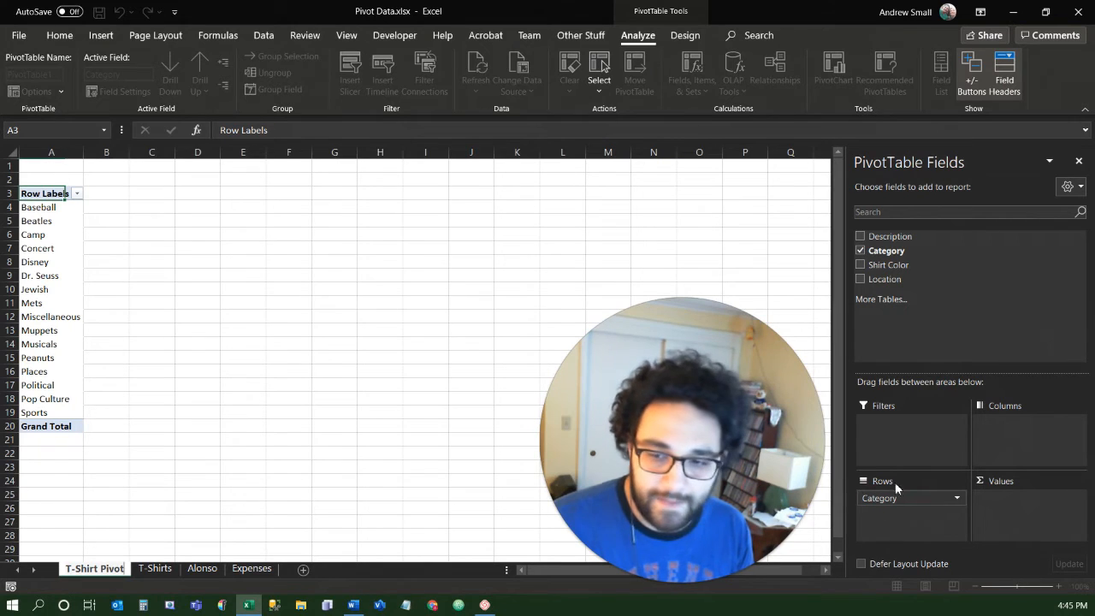
{"action": "left_click", "coordinate": [860, 251]}
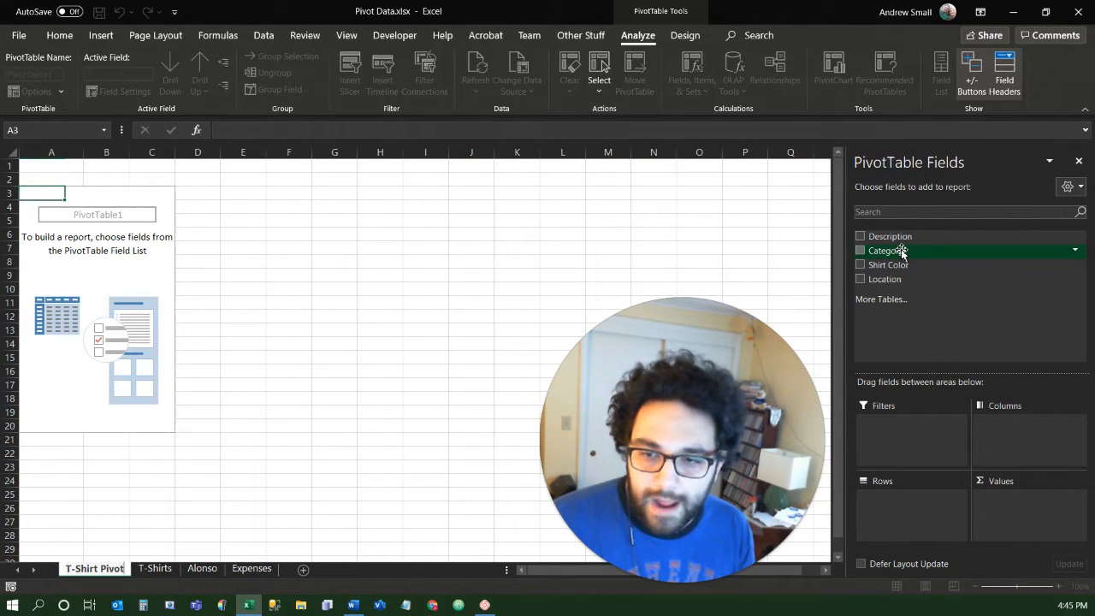
{"action": "left_click_drag", "start_coordinate": [902, 254], "coordinate": [909, 516]}
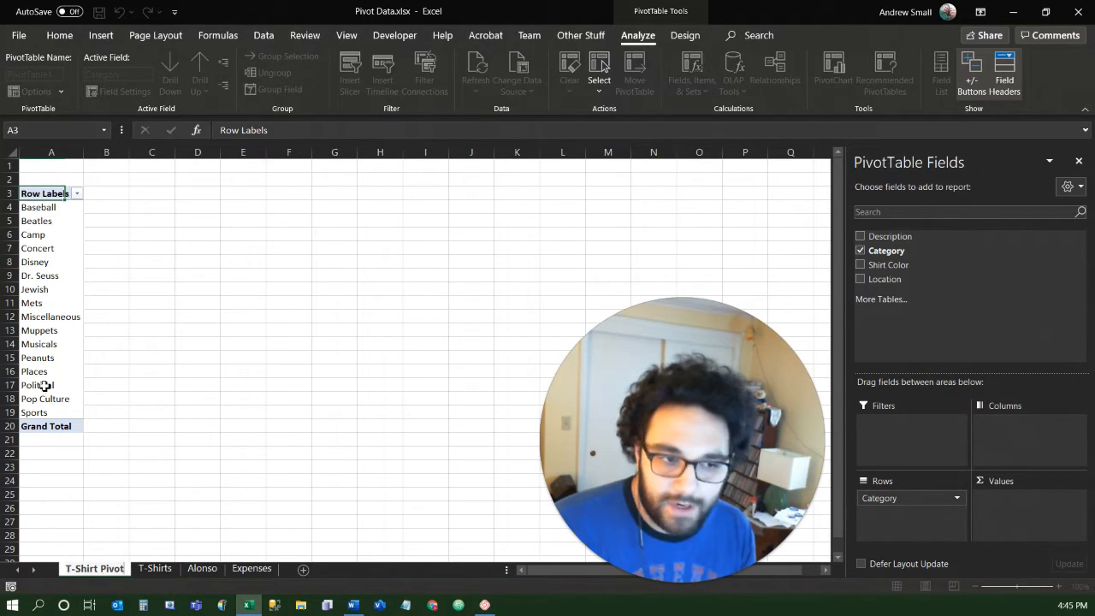
{"action": "mouse_move", "coordinate": [38, 210]}
{"action": "left_mouse_down"}
{"action": "mouse_move", "coordinate": [37, 417]}
{"action": "mouse_move", "coordinate": [43, 205]}
{"action": "mouse_move", "coordinate": [58, 212]}
{"action": "left_mouse_up"}
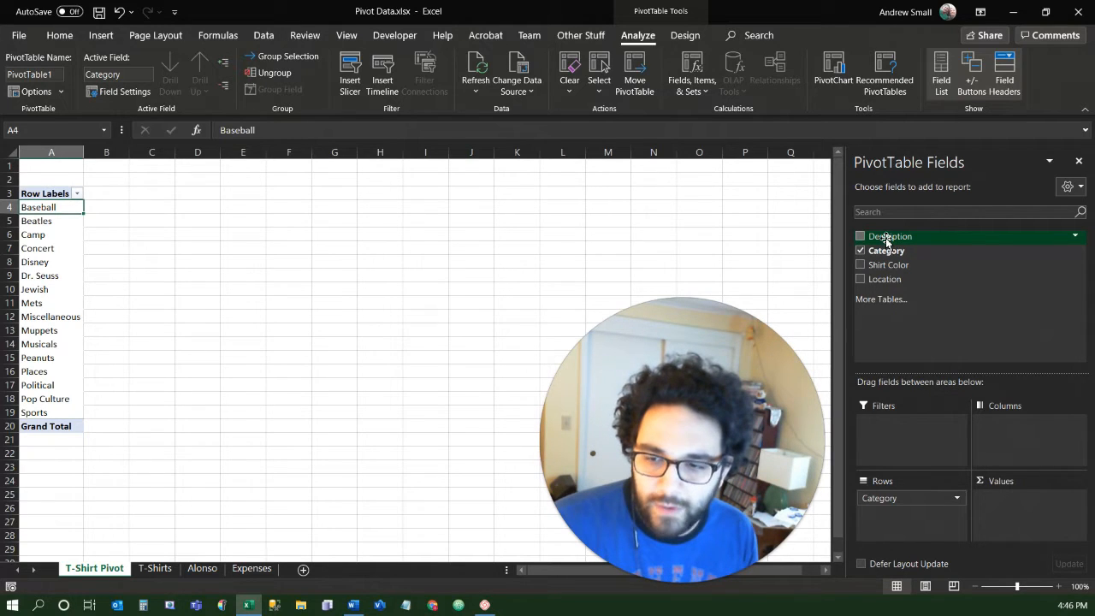
Add the Description field to the Rows area beneath Category and review the shirts listed in each category.
{"action": "left_click_drag", "start_coordinate": [887, 242], "coordinate": [861, 242]}
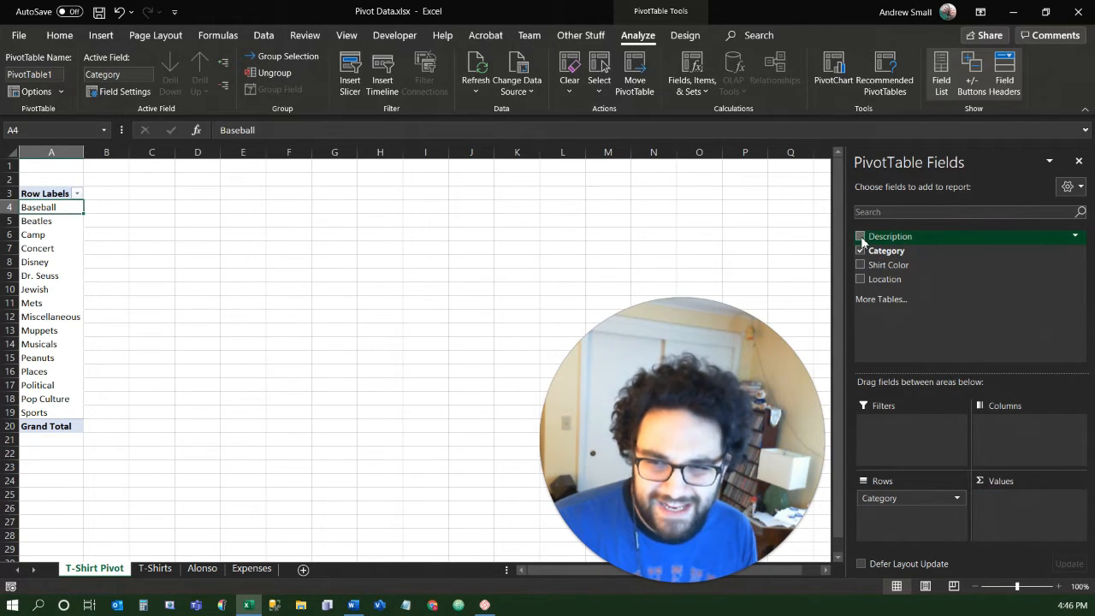
{"action": "left_click", "coordinate": [860, 239]}
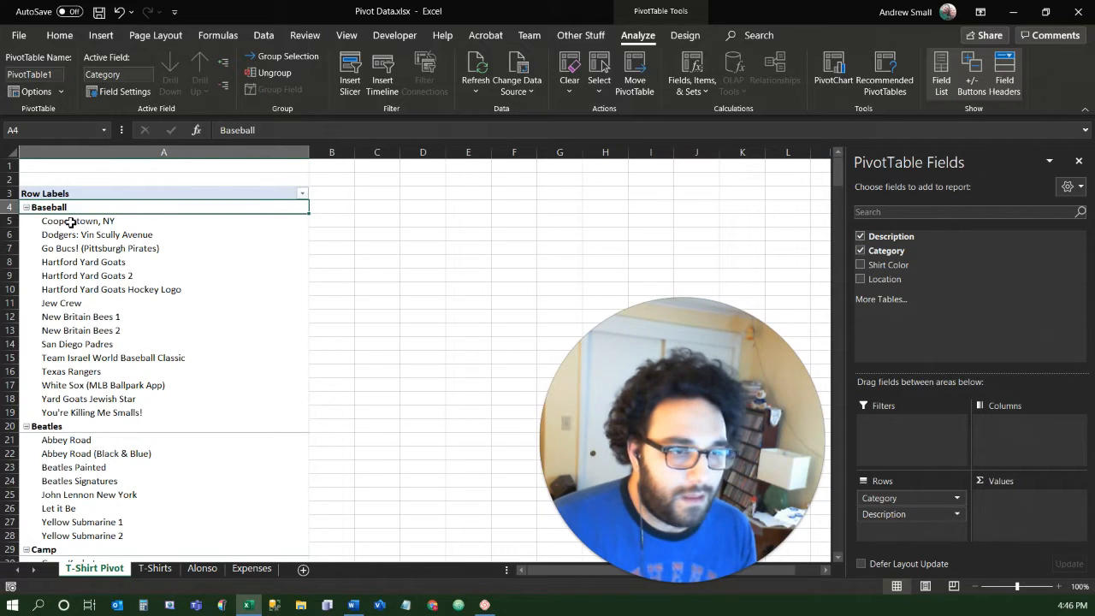
{"action": "scroll", "coordinate": [141, 346], "scroll_direction": "down", "scroll_amount": 19}
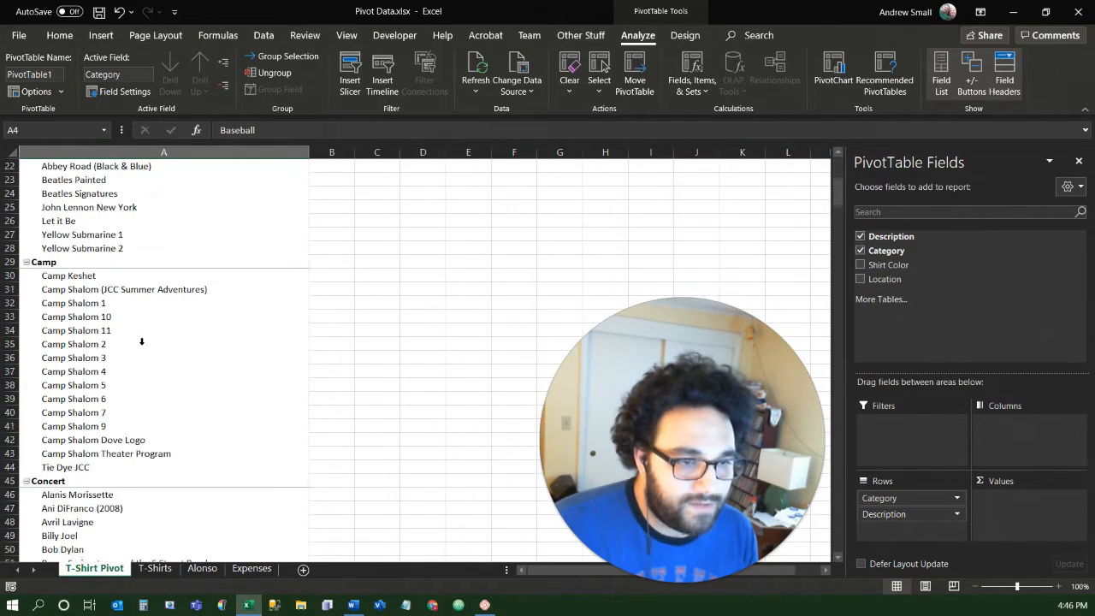
{"action": "scroll", "coordinate": [141, 346], "scroll_direction": "down", "scroll_amount": 6}
{"action": "scroll", "coordinate": [141, 345], "scroll_direction": "up", "scroll_amount": 20}
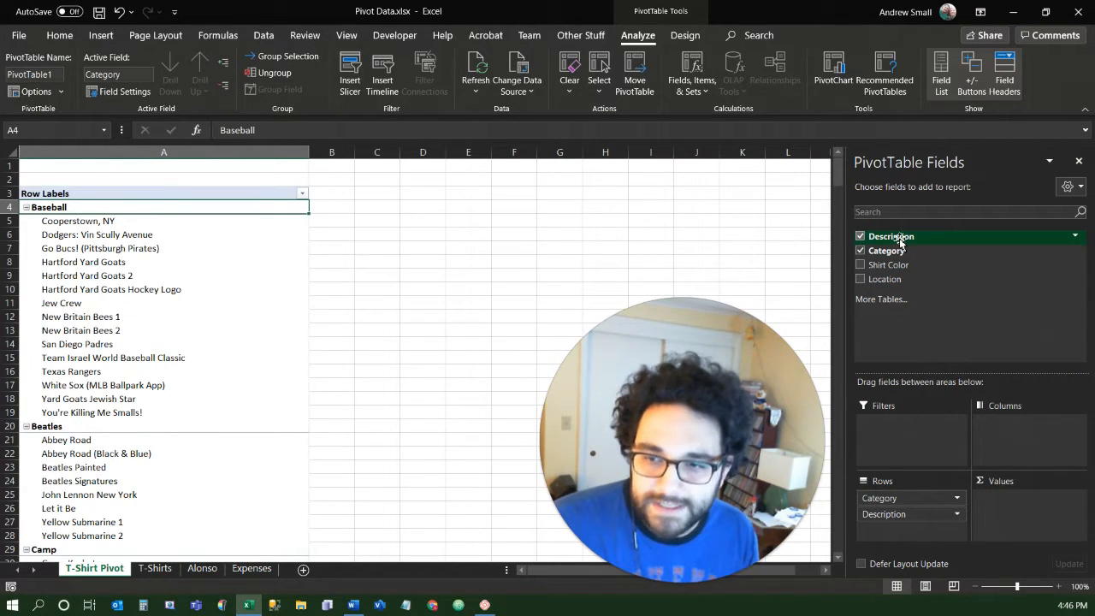
{"action": "mouse_move", "coordinate": [883, 243]}
{"action": "left_mouse_down"}
{"action": "mouse_move", "coordinate": [943, 319]}
{"action": "mouse_move", "coordinate": [956, 363]}
{"action": "mouse_move", "coordinate": [888, 267]}
{"action": "mouse_move", "coordinate": [896, 240]}
{"action": "mouse_move", "coordinate": [863, 241]}
{"action": "left_mouse_up"}
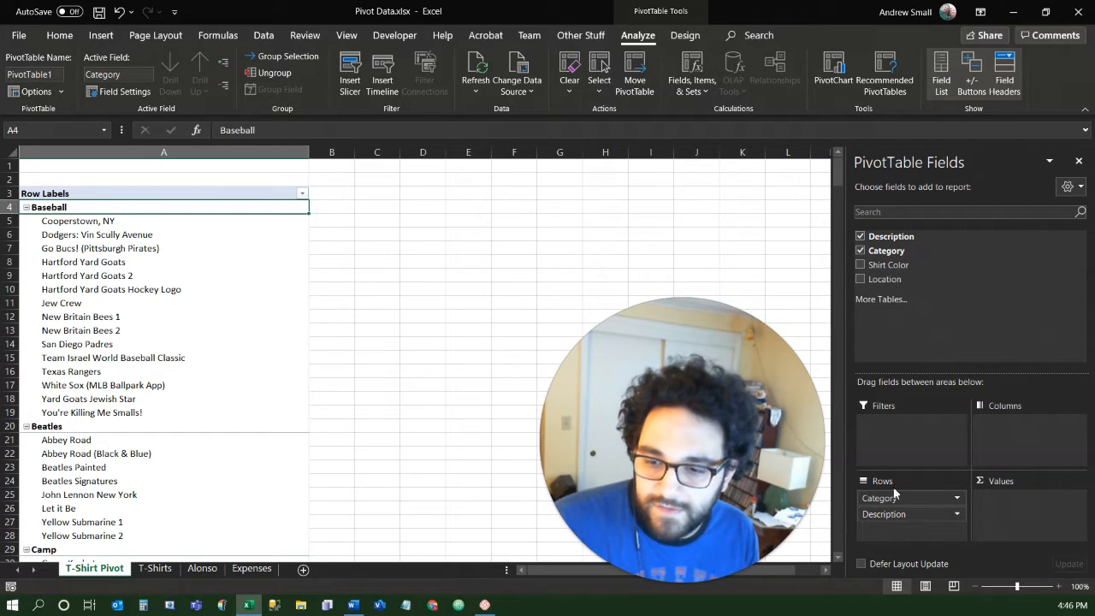
Move the Description field from Rows to Values to count the shirts in each category.
{"action": "left_click_drag", "start_coordinate": [889, 515], "coordinate": [1016, 513]}
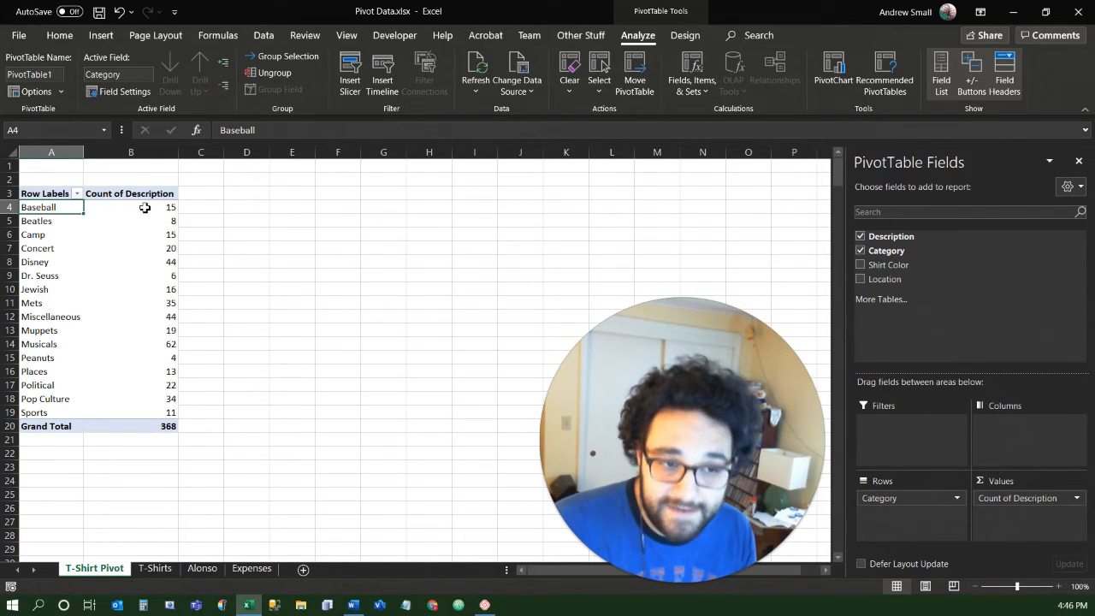
{"action": "mouse_move", "coordinate": [145, 208]}
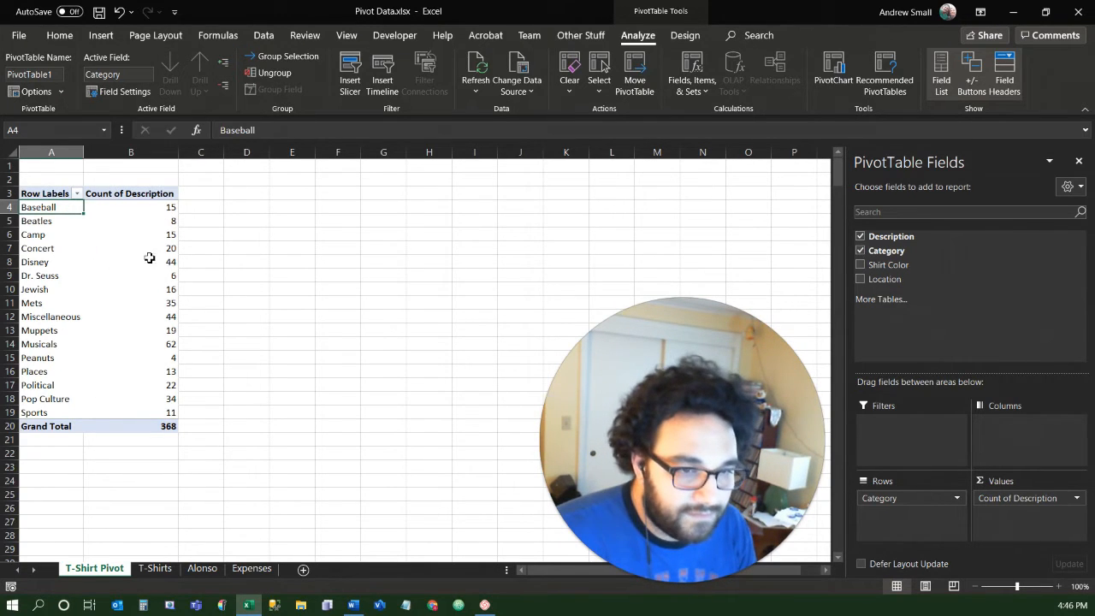
{"action": "mouse_move", "coordinate": [150, 260]}
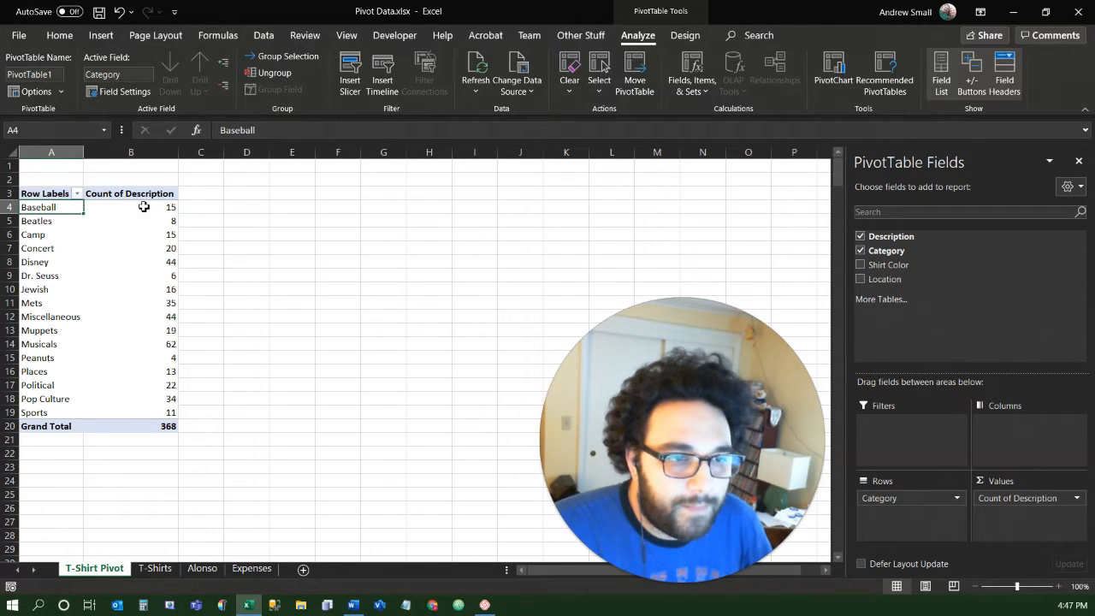
Give the Count of Description value field the custom name Shirts, keeping Count as its summary calculation.
{"action": "left_click", "coordinate": [1079, 501]}
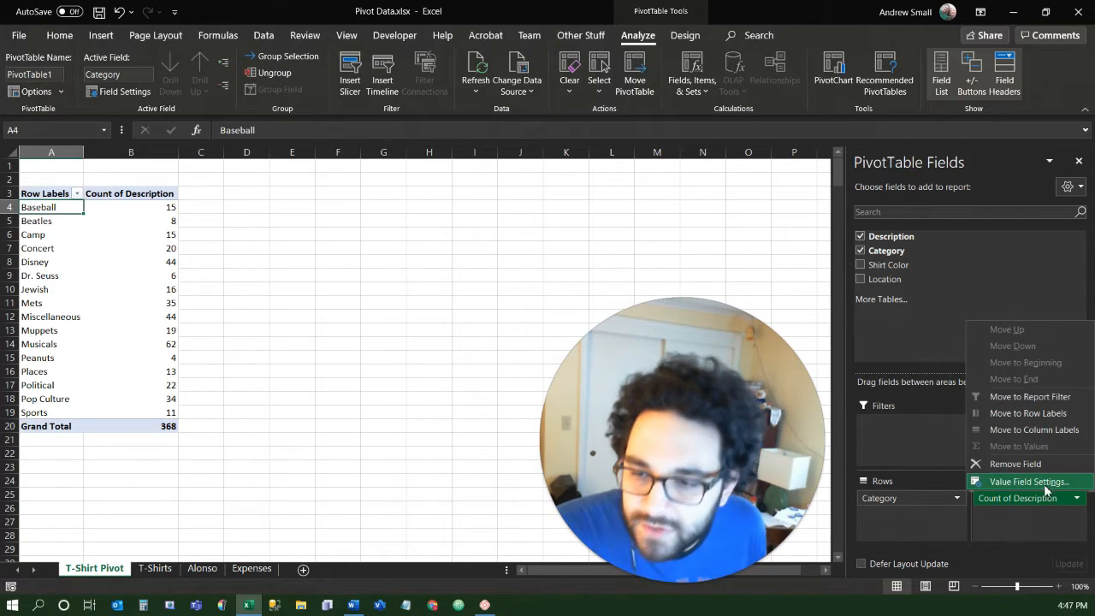
{"action": "left_click", "coordinate": [1026, 484]}
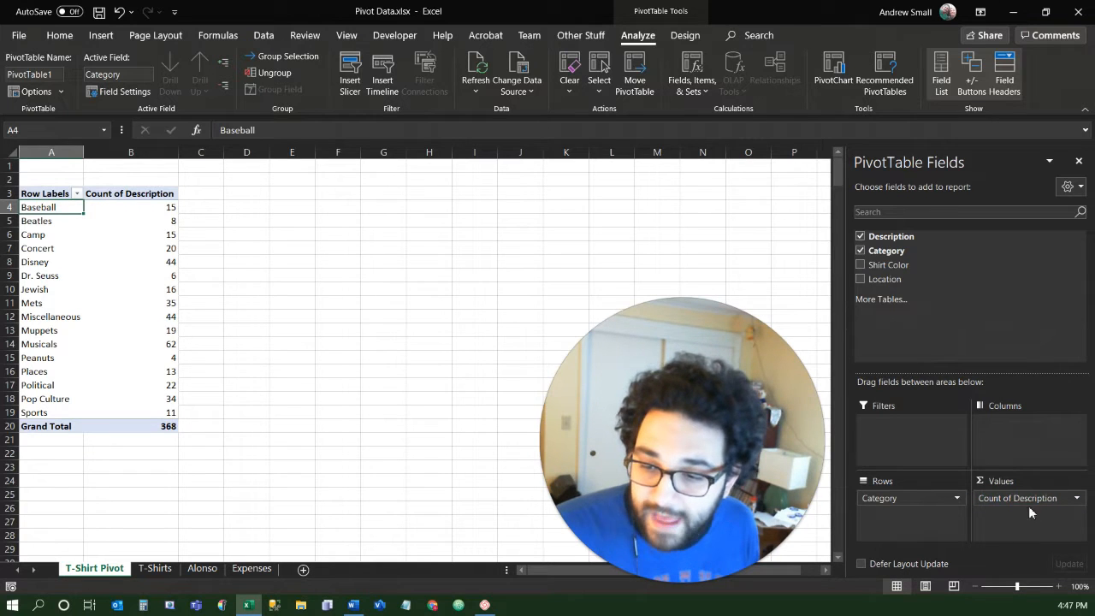
{"action": "left_click", "coordinate": [1062, 501]}
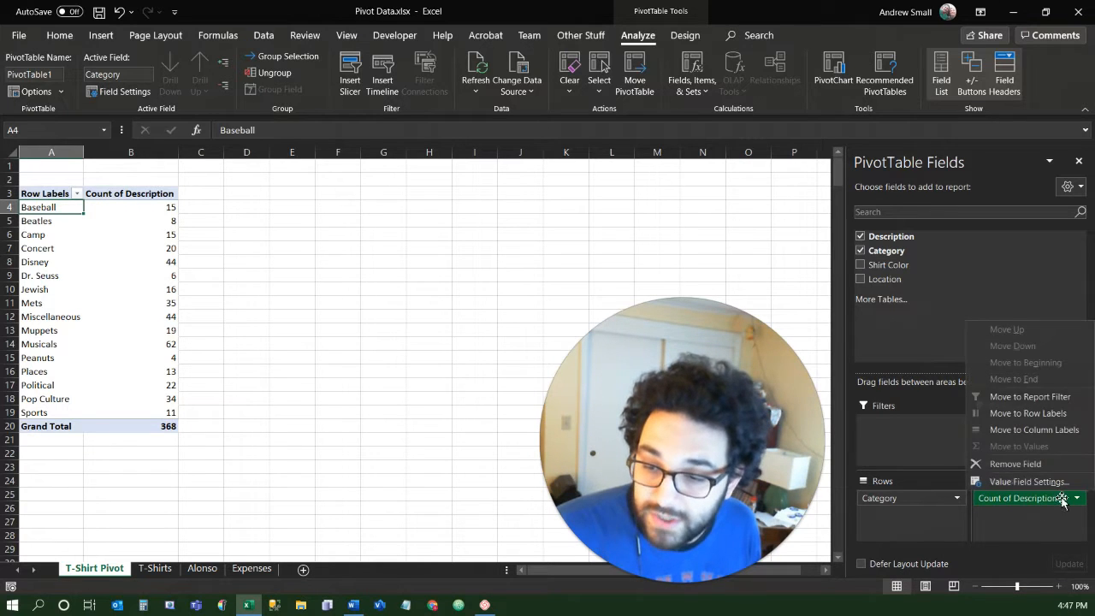
{"action": "left_click", "coordinate": [1011, 482]}
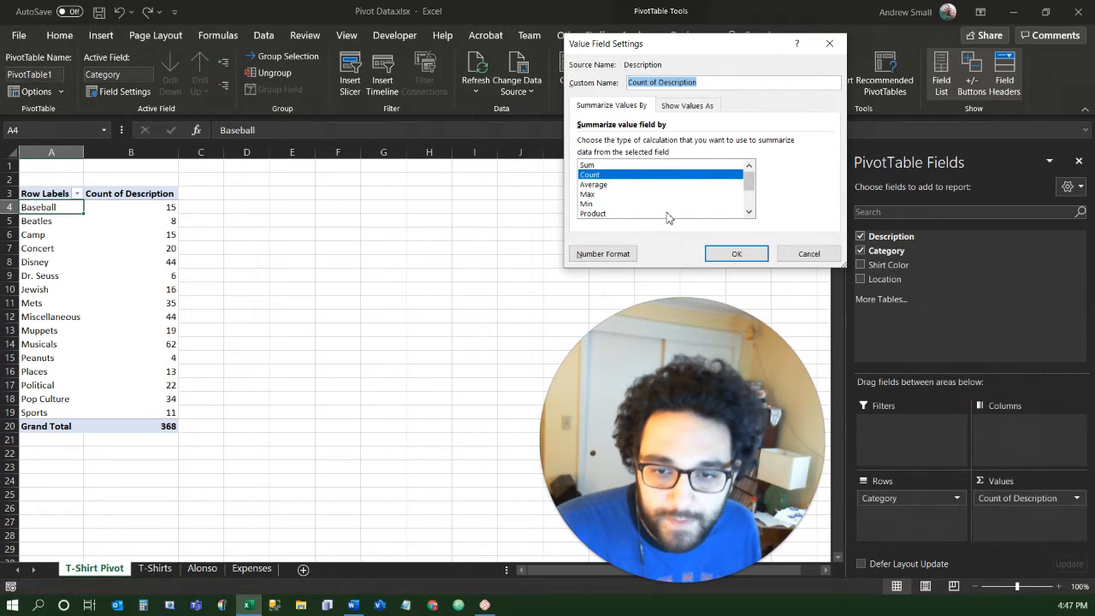
{"action": "scroll", "coordinate": [751, 214], "scroll_direction": "down", "scroll_amount": 1}
{"action": "scroll", "coordinate": [752, 214], "scroll_direction": "down", "scroll_amount": 1}
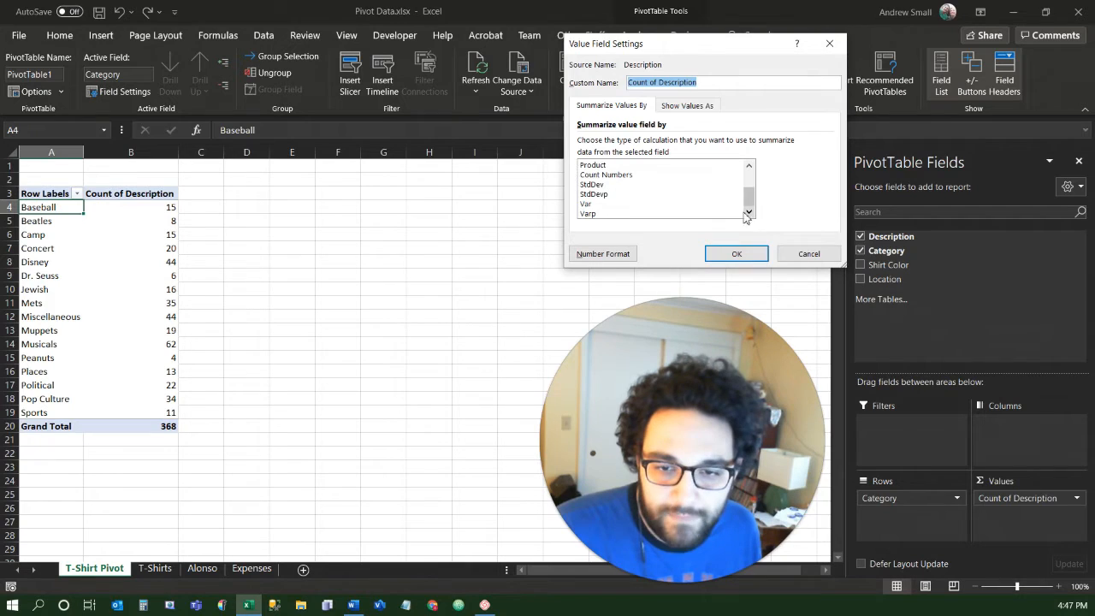
{"action": "left_click_drag", "start_coordinate": [752, 201], "coordinate": [745, 168]}
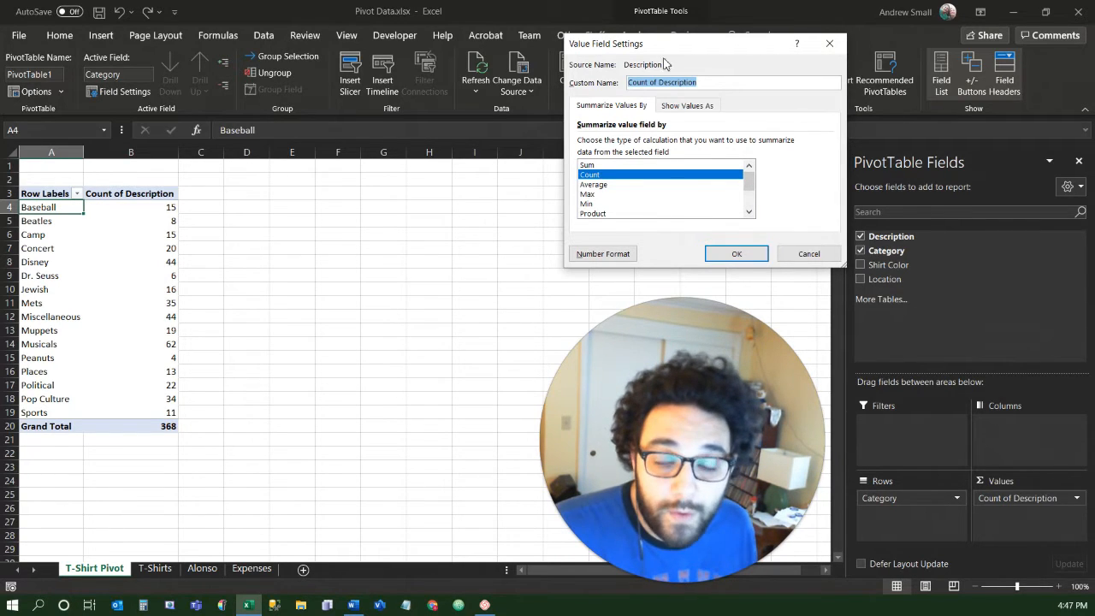
{"action": "left_click", "coordinate": [704, 83]}
{"action": "left_click_drag", "start_coordinate": [705, 83], "coordinate": [597, 83]}
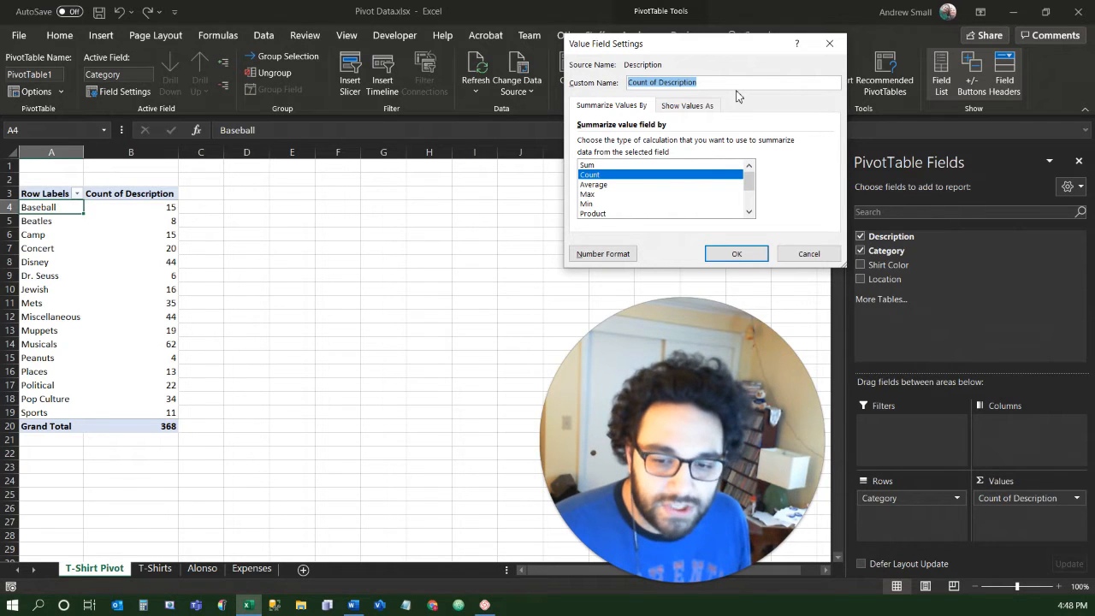
{"action": "type", "text": "Shi"}
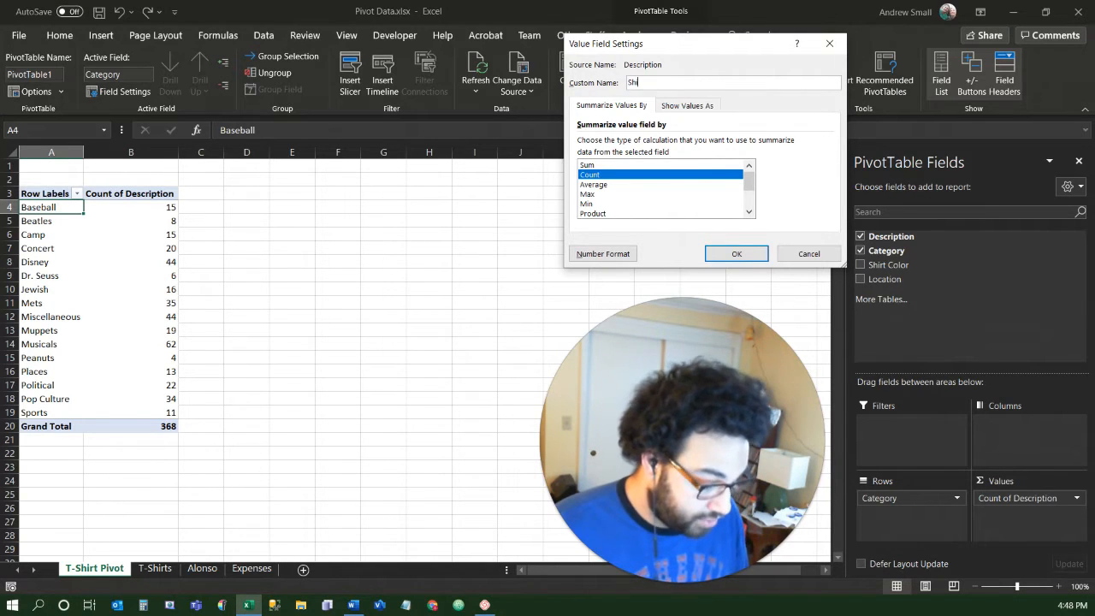
{"action": "type", "text": "rts"}
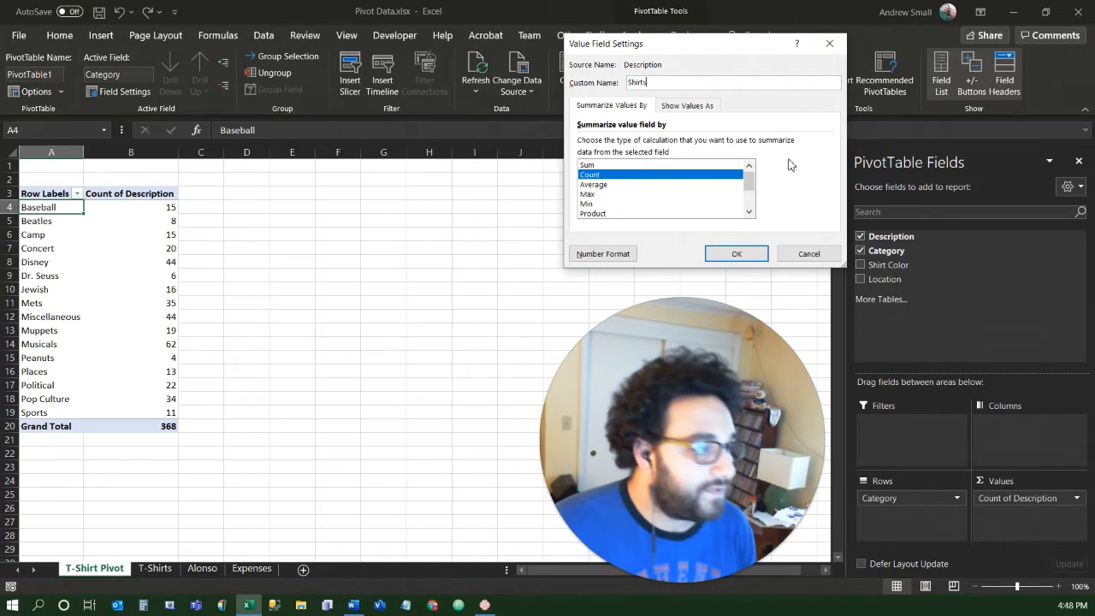
{"action": "left_click", "coordinate": [739, 255]}
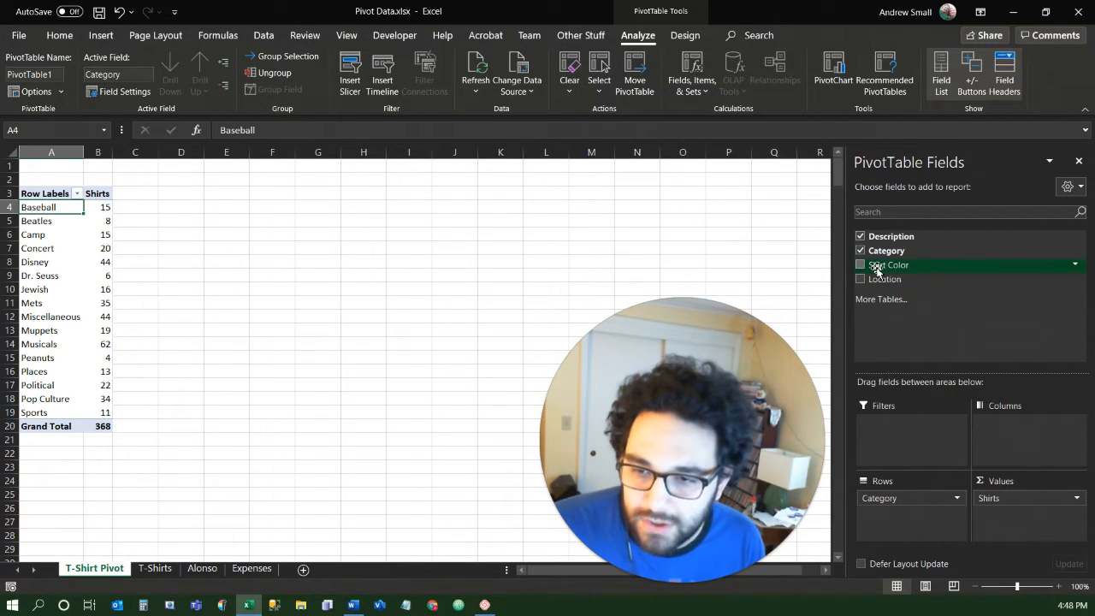
Add the Shirt Color field to the Rows area beneath Category and review the color counts in each category.
{"action": "left_click_drag", "start_coordinate": [893, 269], "coordinate": [887, 522]}
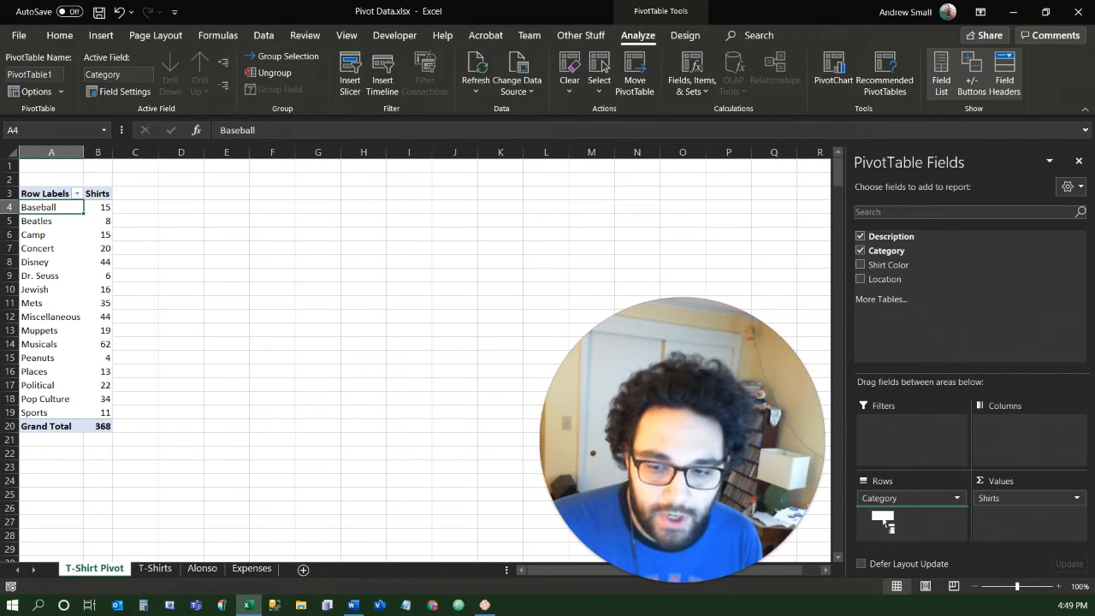
{"action": "left_click_drag", "start_coordinate": [887, 523], "coordinate": [888, 519]}
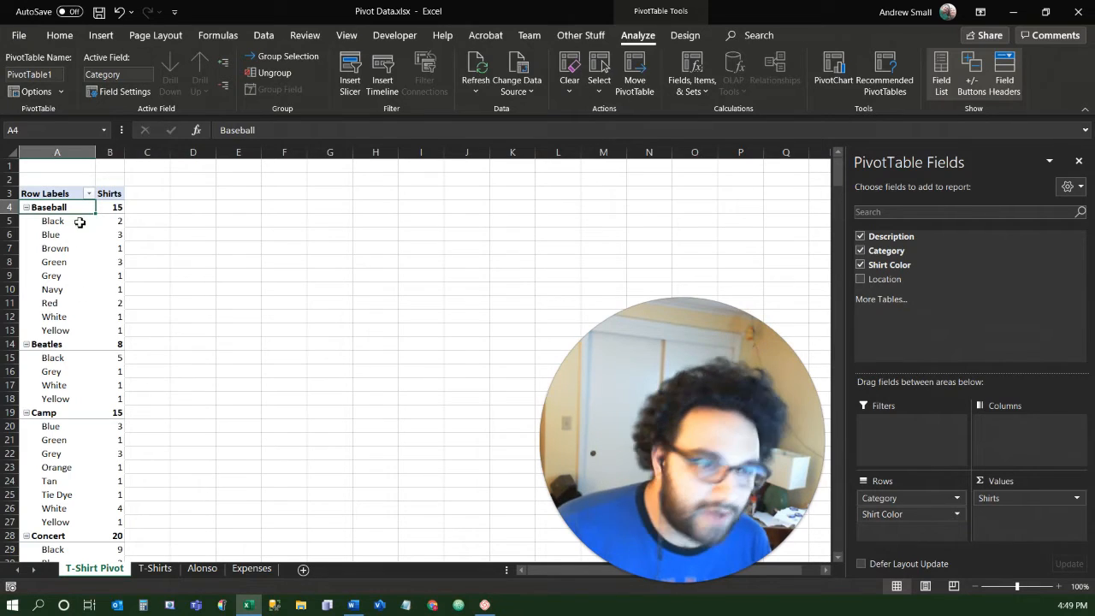
{"action": "left_click", "coordinate": [119, 208]}
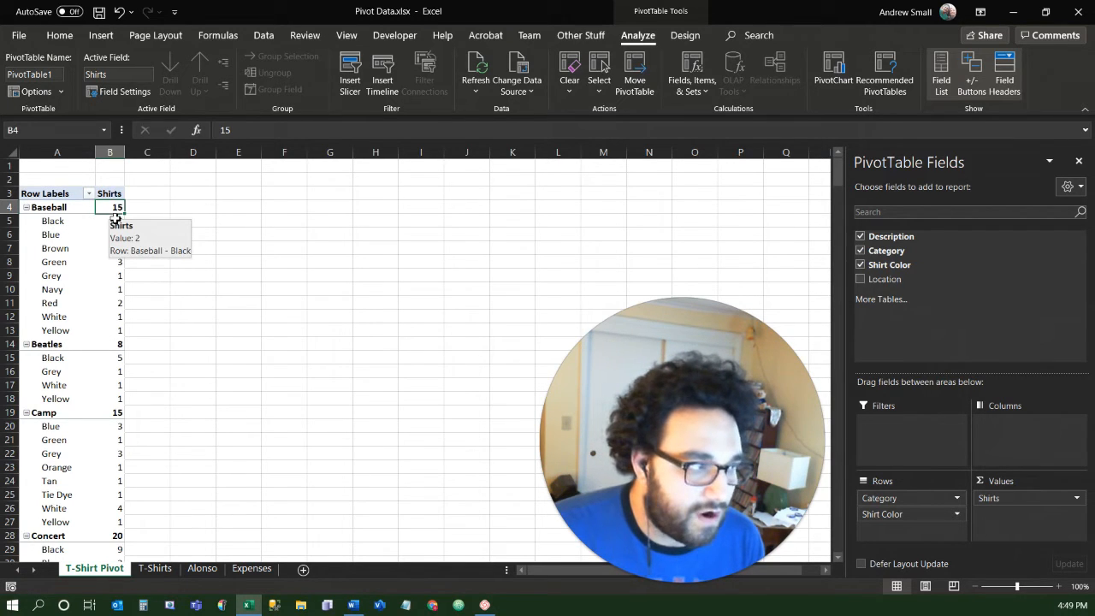
{"action": "left_click", "coordinate": [87, 222]}
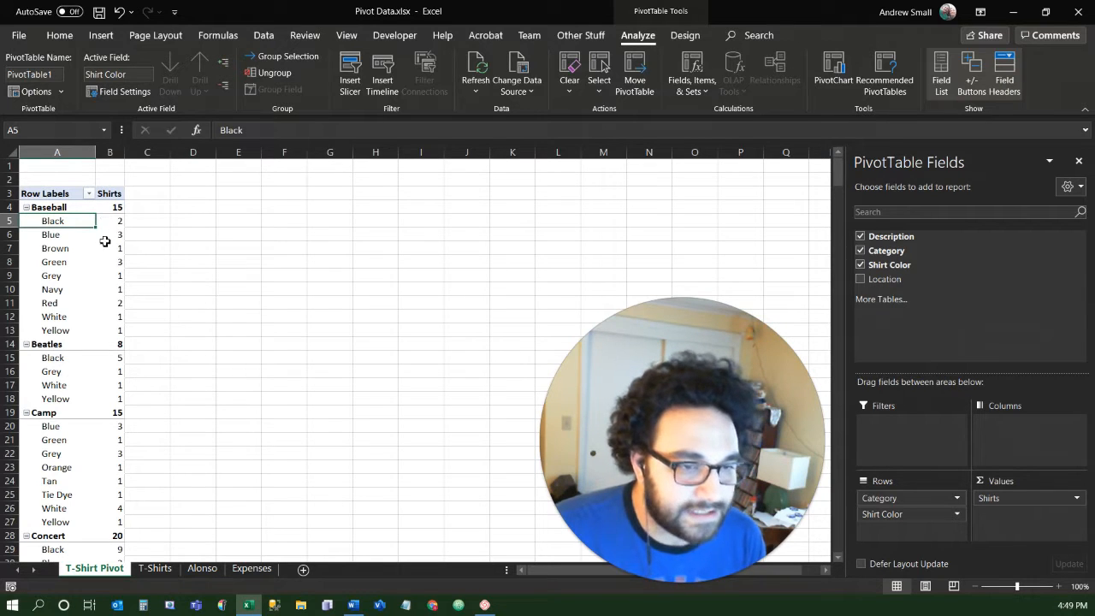
{"action": "scroll", "coordinate": [117, 410], "scroll_direction": "down", "scroll_amount": 3}
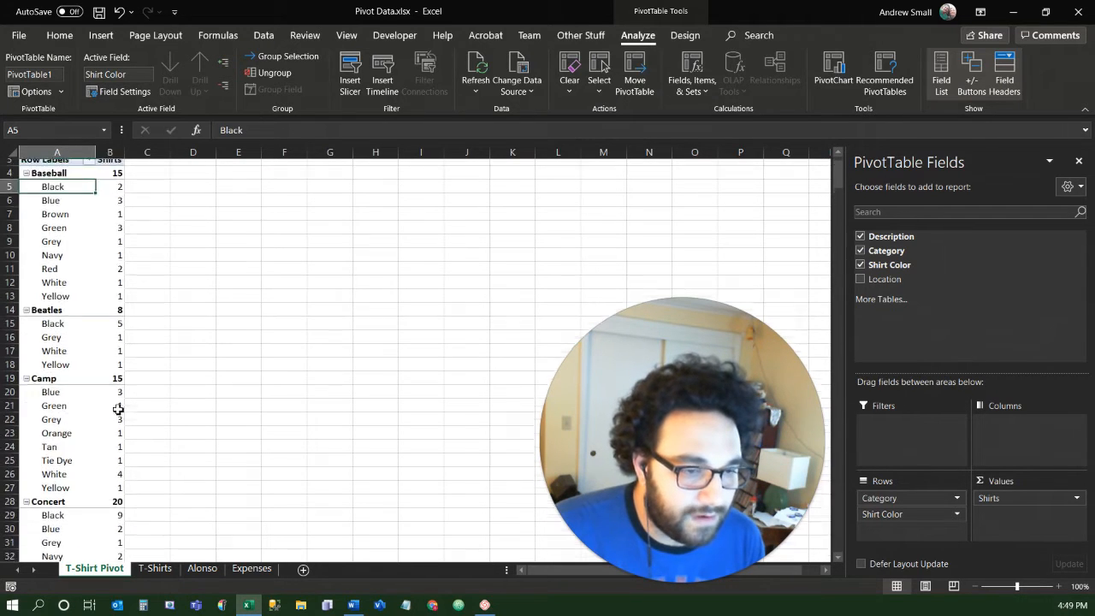
{"action": "scroll", "coordinate": [117, 410], "scroll_direction": "up", "scroll_amount": 3}
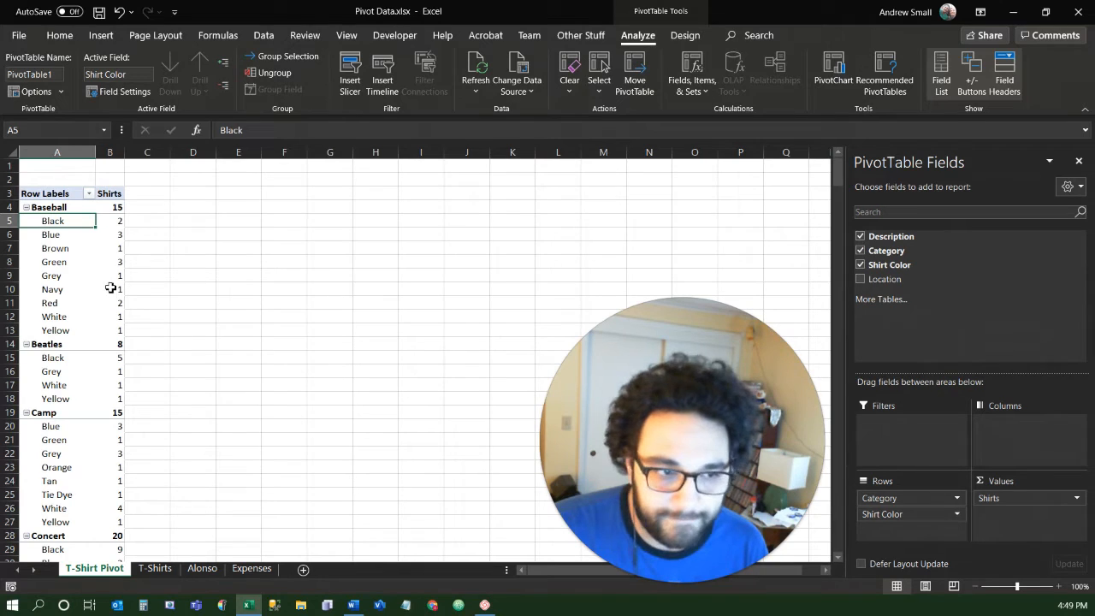
Sort the PivotTable's categories by their Shirts totals from largest to smallest.
{"action": "left_click", "coordinate": [53, 208]}
{"action": "left_click", "coordinate": [48, 235]}
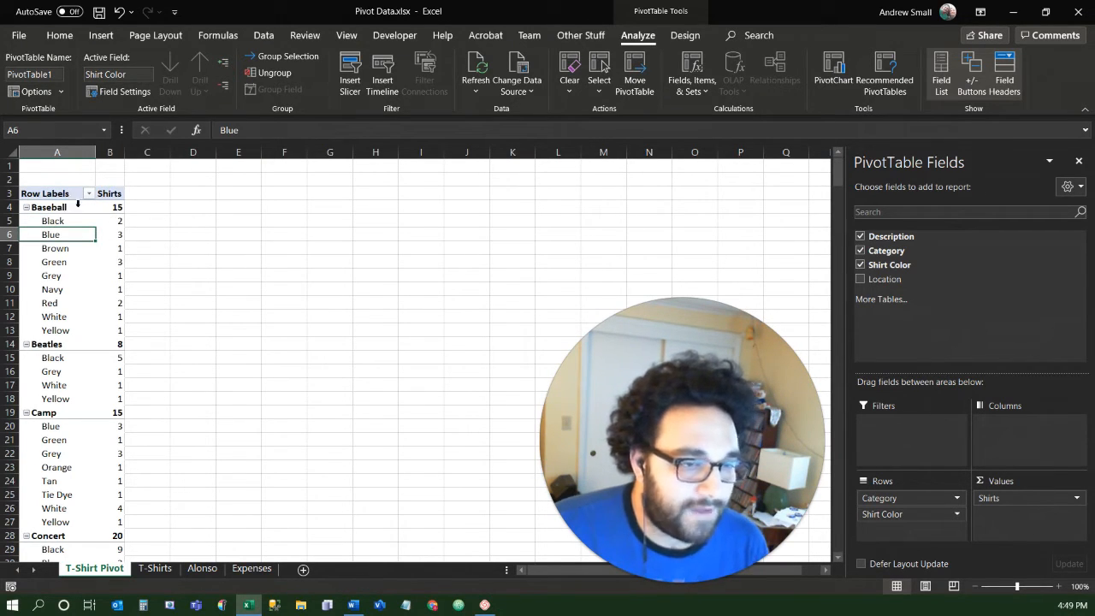
{"action": "left_click", "coordinate": [109, 207]}
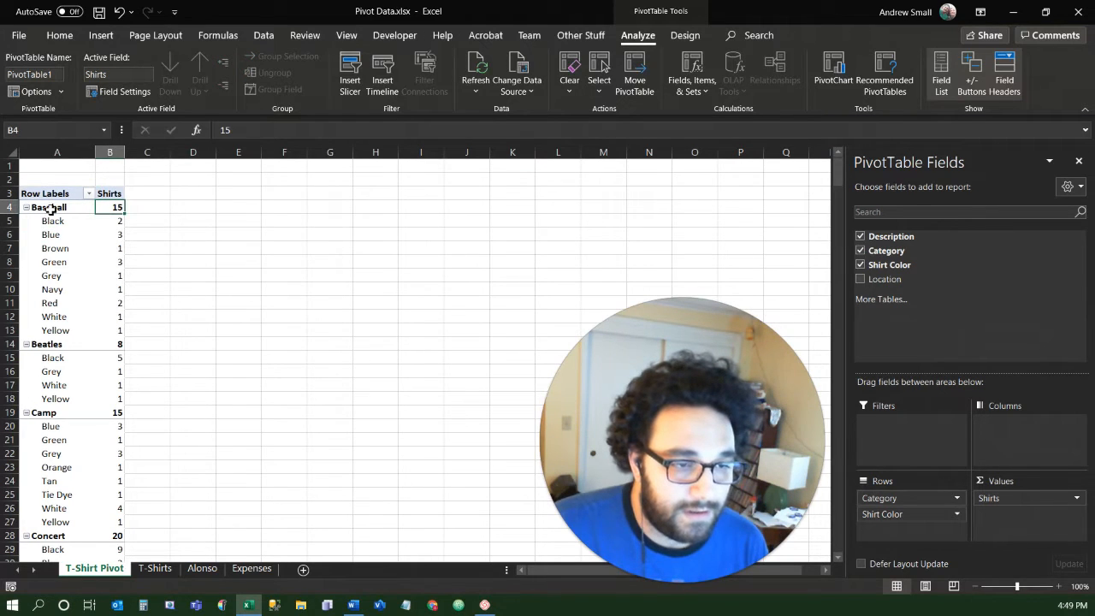
{"action": "right_click", "coordinate": [110, 207]}
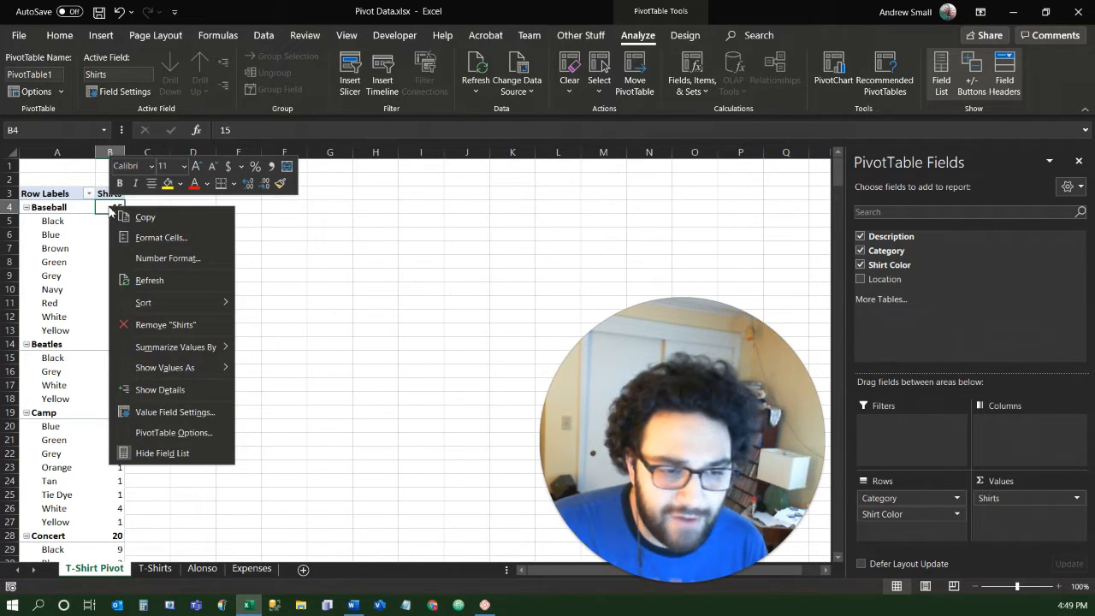
{"action": "mouse_move", "coordinate": [167, 304]}
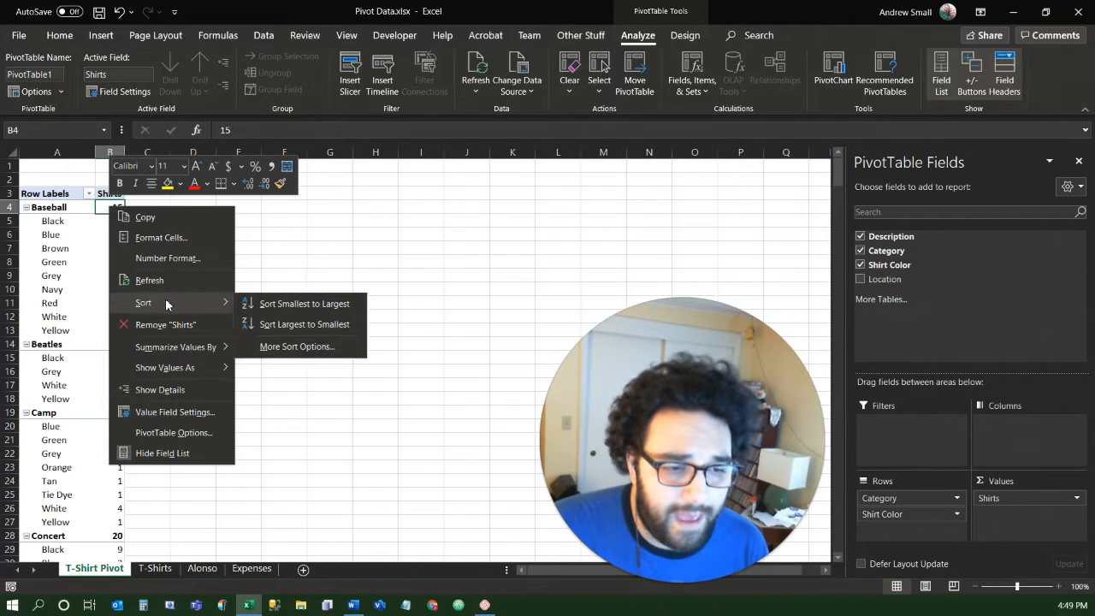
{"action": "left_click", "coordinate": [291, 327]}
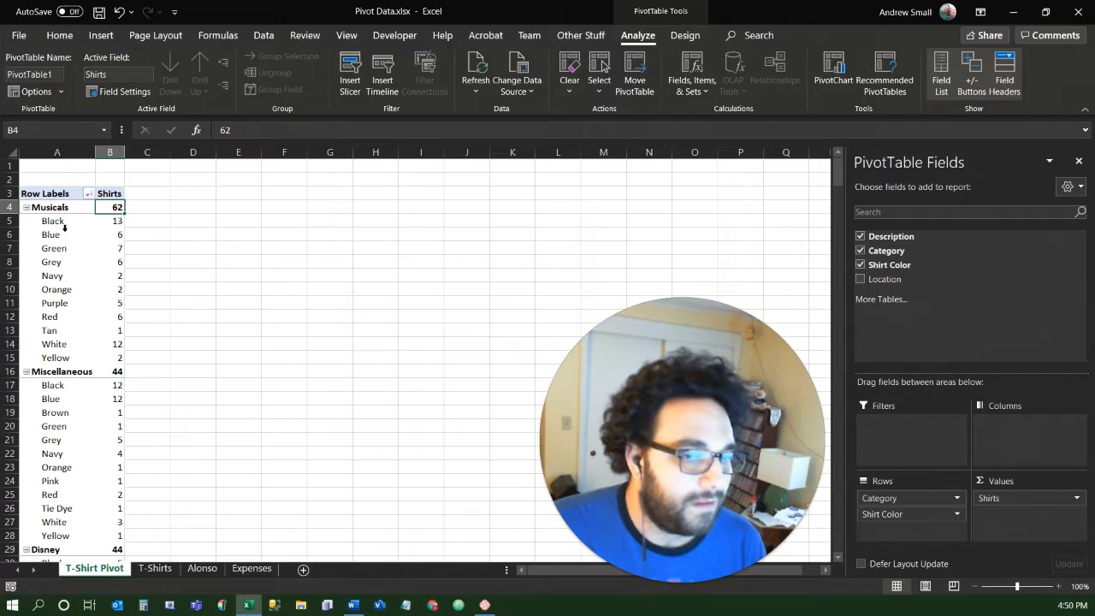
Sort the shirt colors within each category by count from largest to smallest and check the top color under Disney.
{"action": "left_click", "coordinate": [117, 223]}
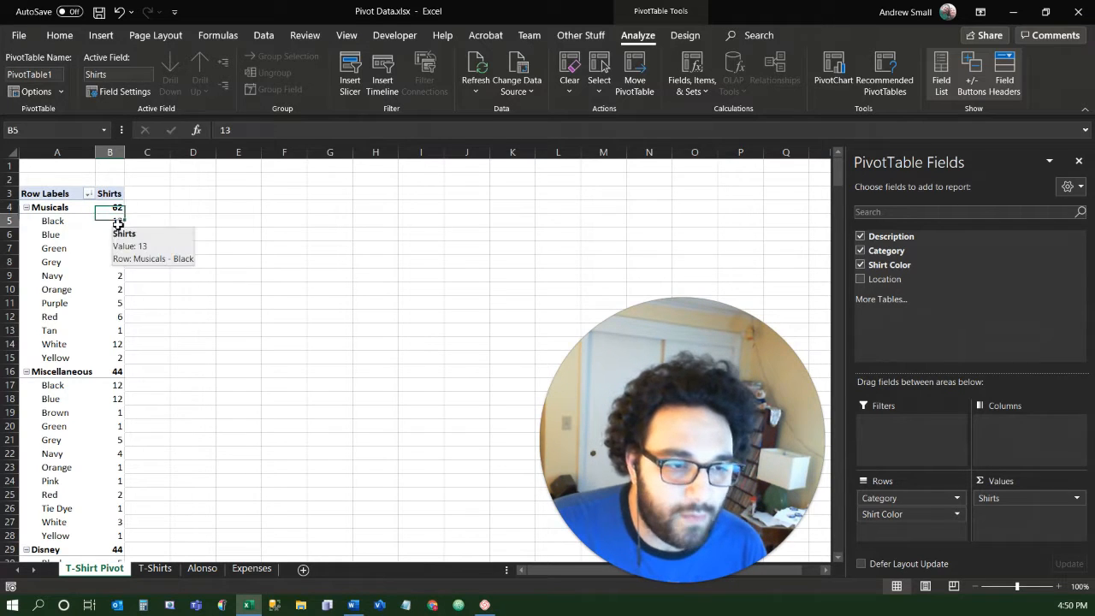
{"action": "right_click", "coordinate": [119, 222]}
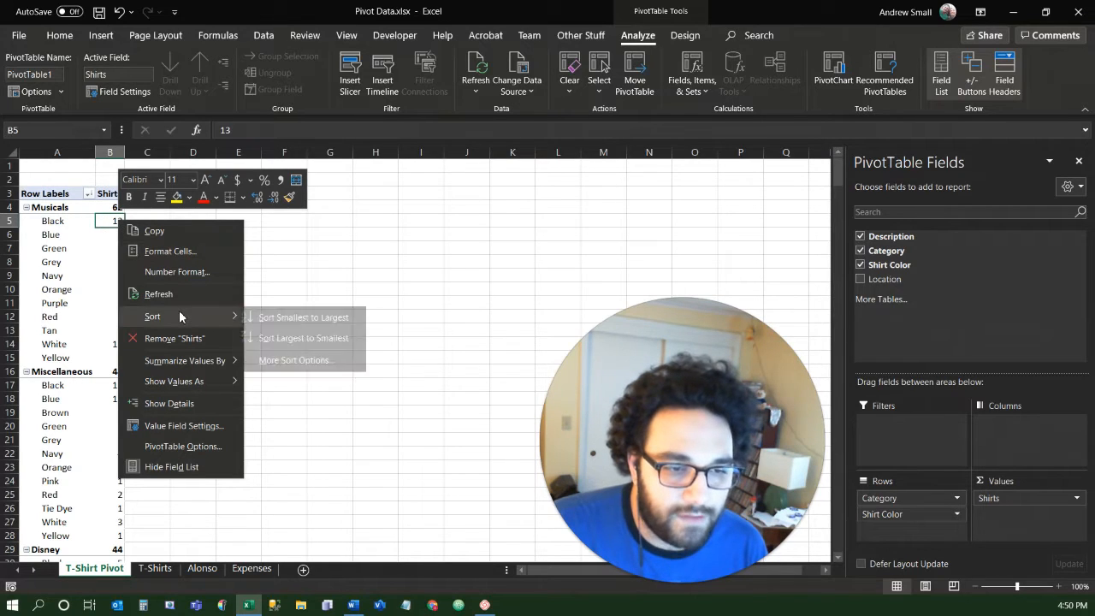
{"action": "left_click", "coordinate": [310, 337]}
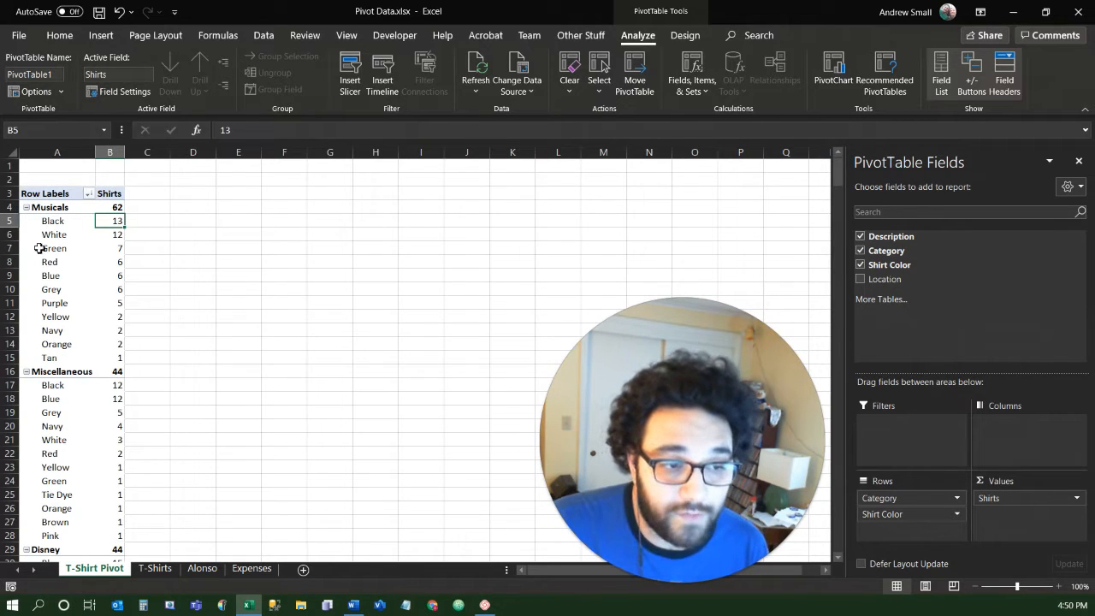
{"action": "scroll", "coordinate": [129, 367], "scroll_direction": "down", "scroll_amount": 4}
{"action": "scroll", "coordinate": [85, 366], "scroll_direction": "down", "scroll_amount": 4}
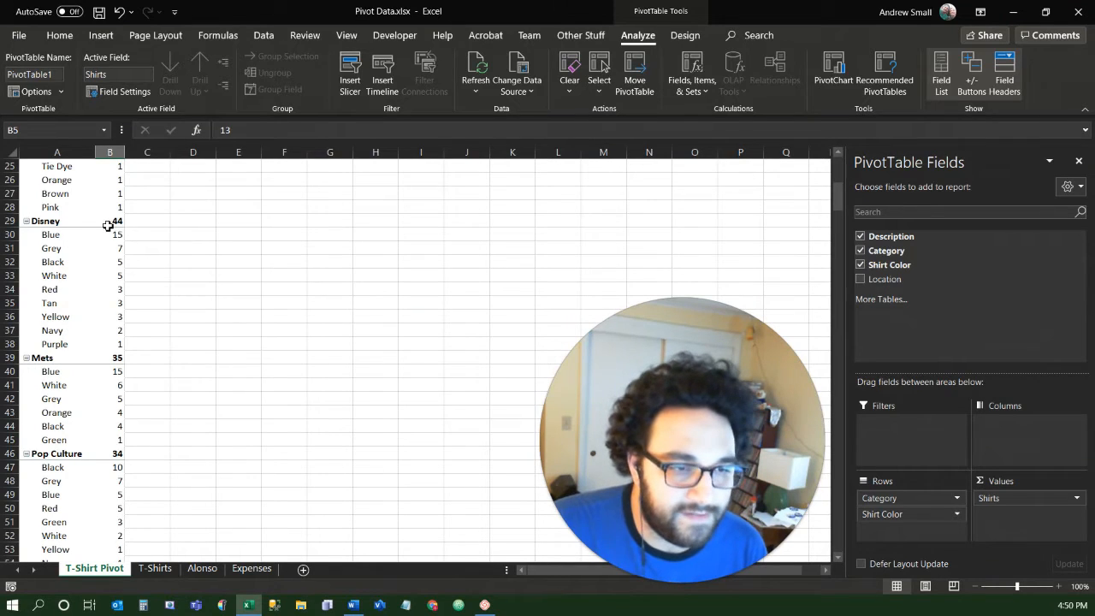
{"action": "left_click_drag", "start_coordinate": [60, 238], "coordinate": [111, 237]}
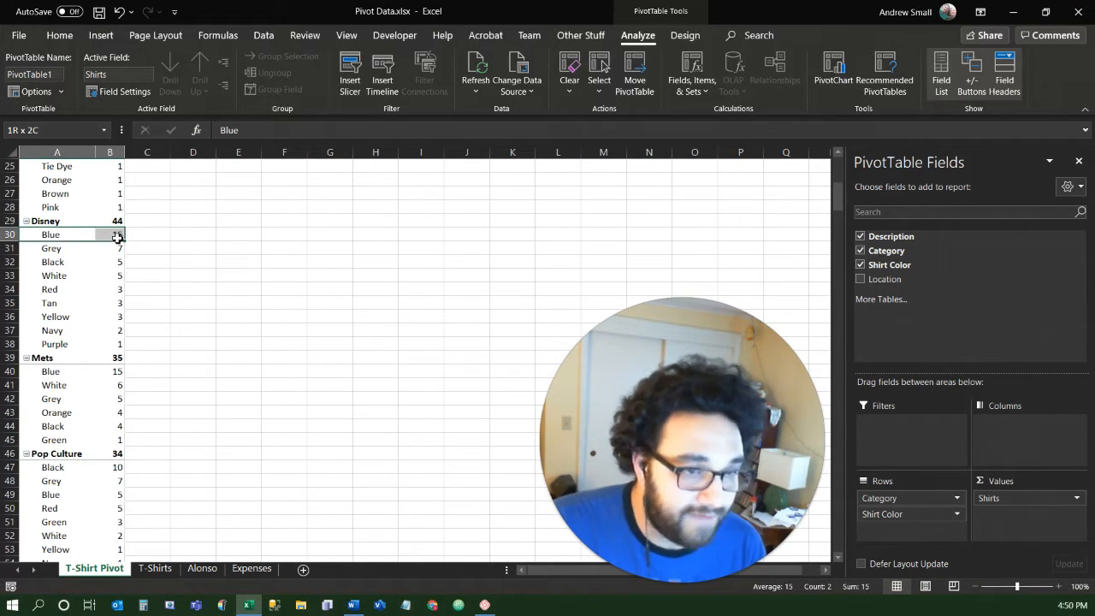
{"action": "left_click_drag", "start_coordinate": [117, 238], "coordinate": [101, 239]}
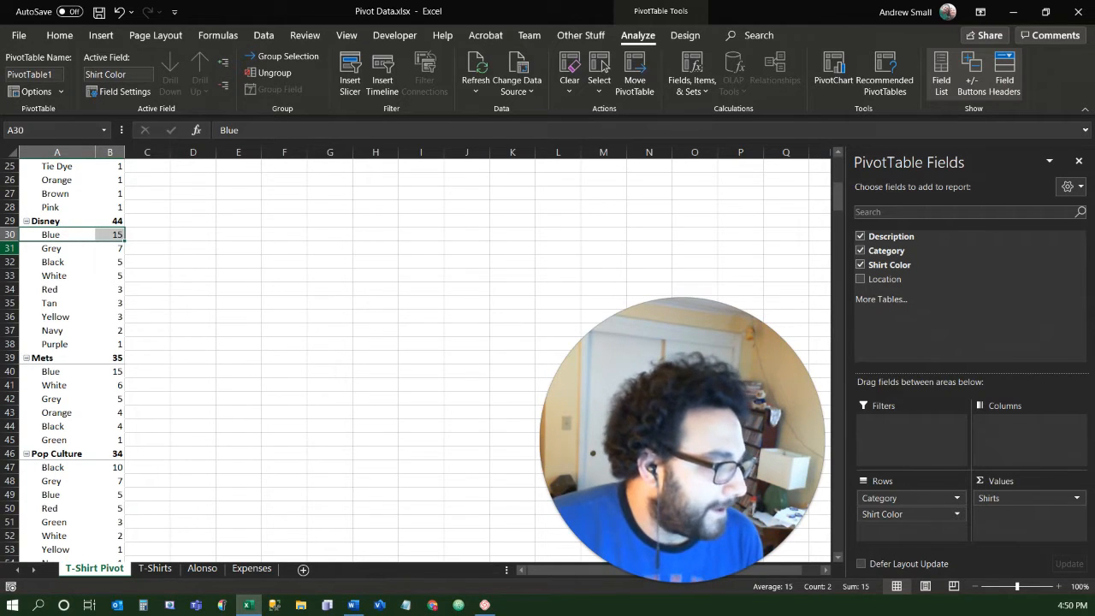
{"action": "scroll", "coordinate": [47, 274], "scroll_direction": "up", "scroll_amount": 8}
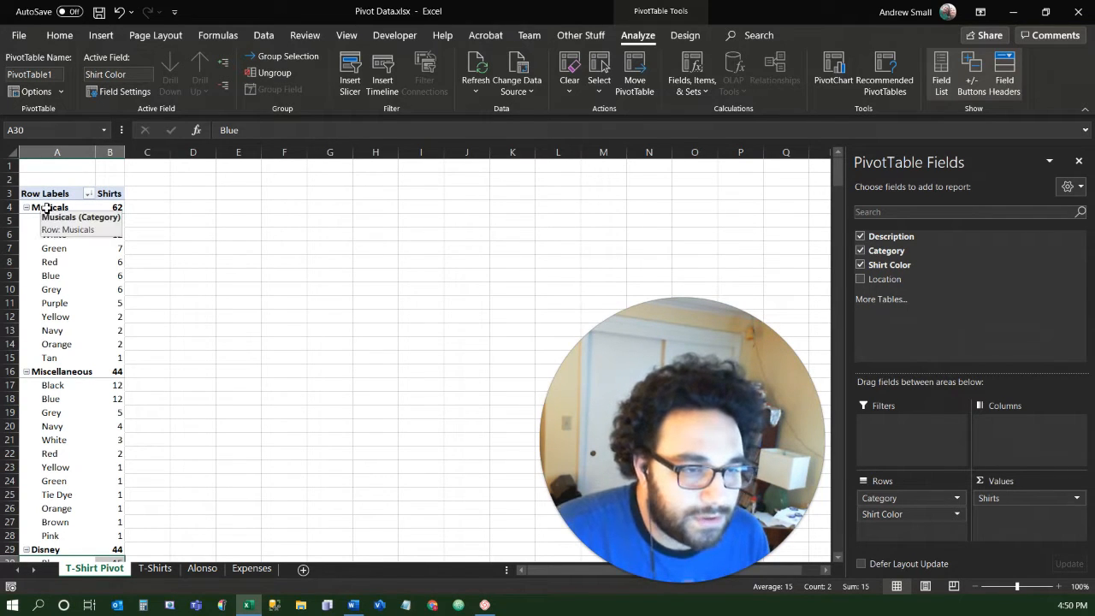
Collapse the entire Category field to hide the color rows, and expand only the Mets category.
{"action": "left_click", "coordinate": [27, 208]}
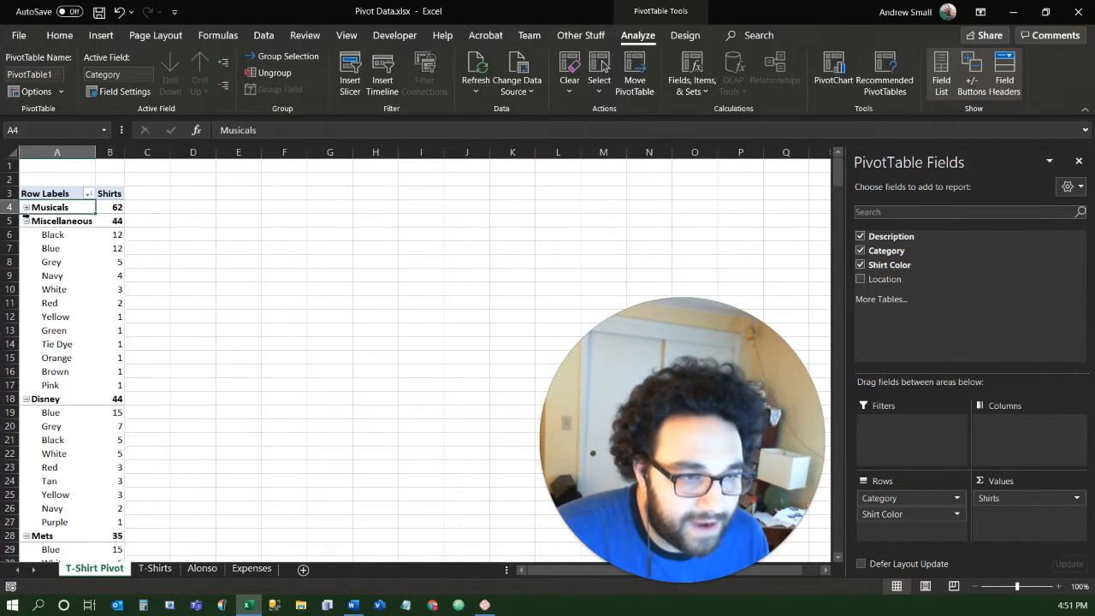
{"action": "left_click", "coordinate": [26, 222]}
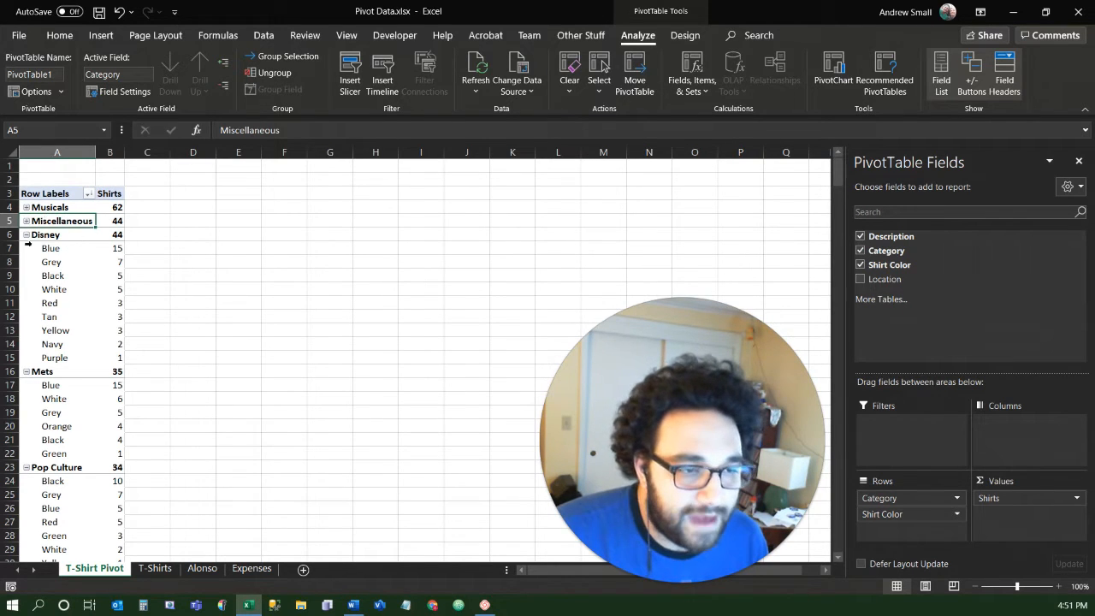
{"action": "right_click", "coordinate": [63, 221]}
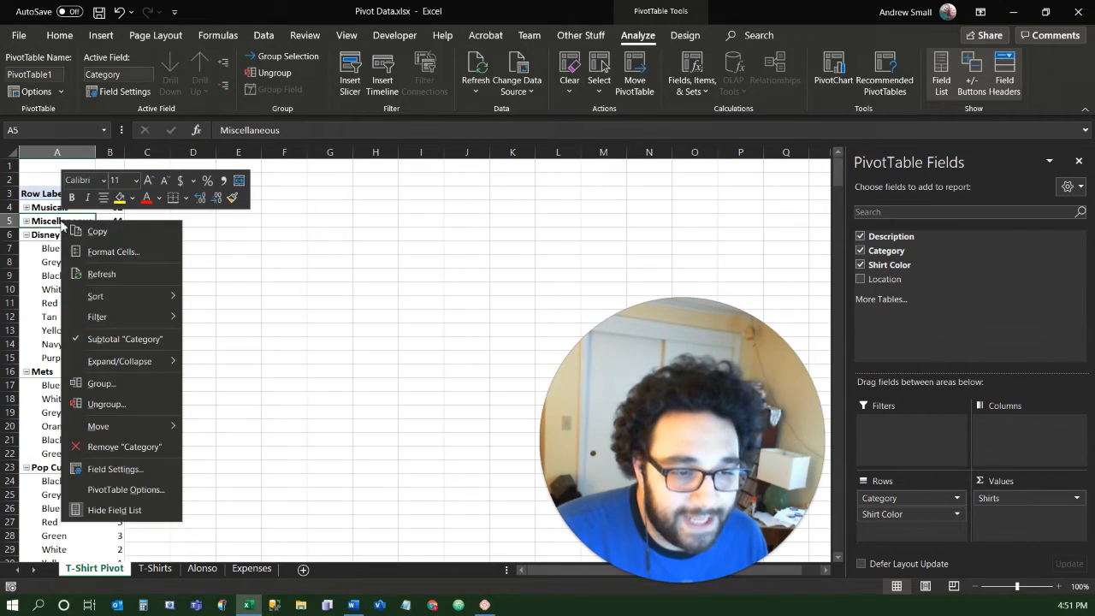
{"action": "mouse_move", "coordinate": [136, 369]}
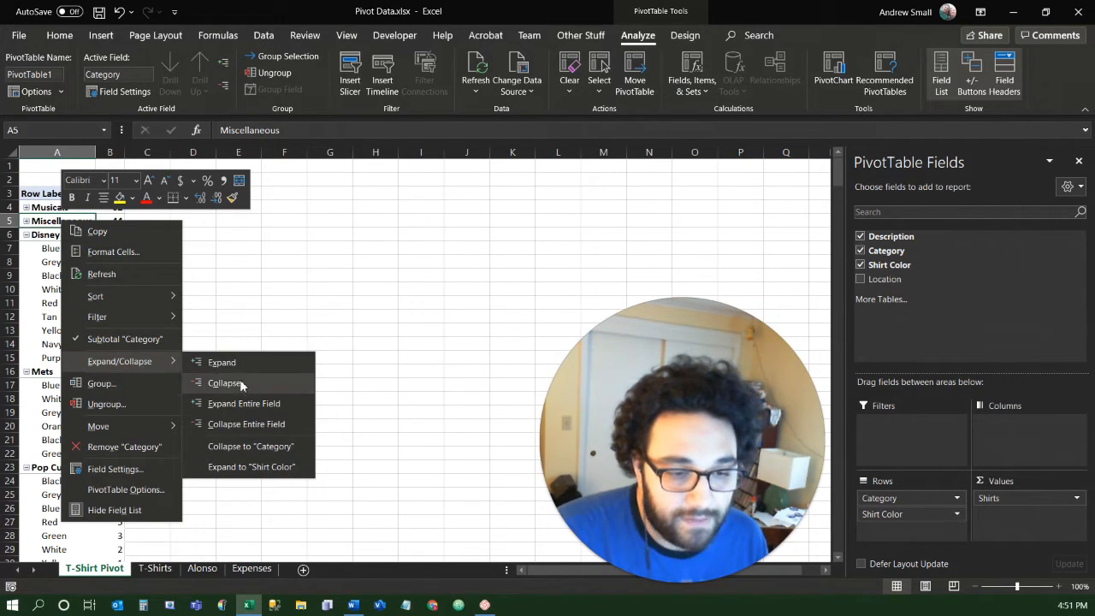
{"action": "left_click", "coordinate": [248, 425]}
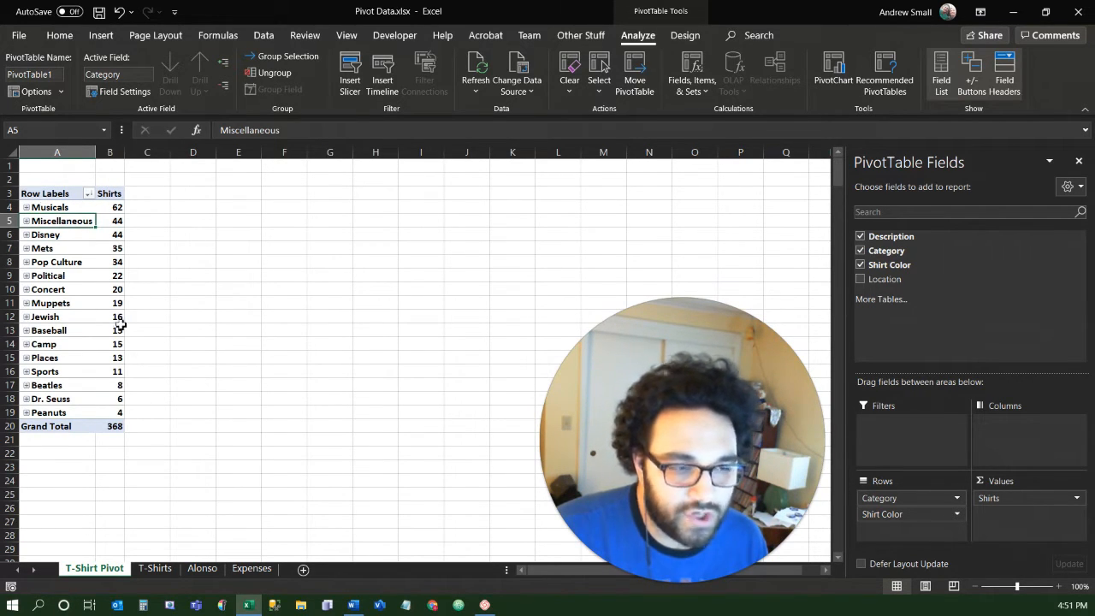
{"action": "mouse_move", "coordinate": [113, 207]}
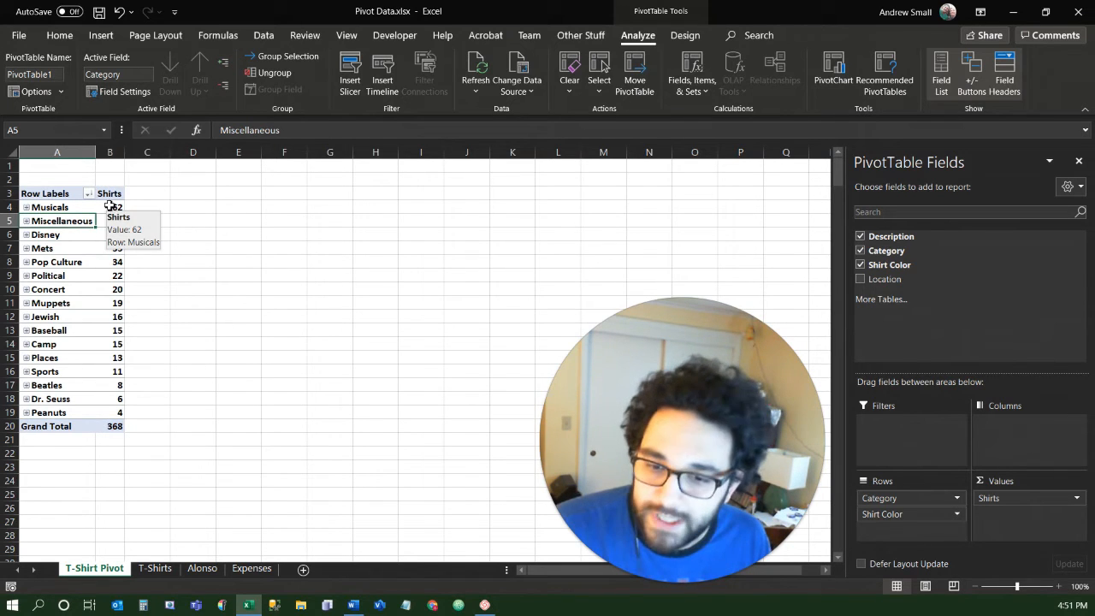
{"action": "left_click", "coordinate": [26, 248]}
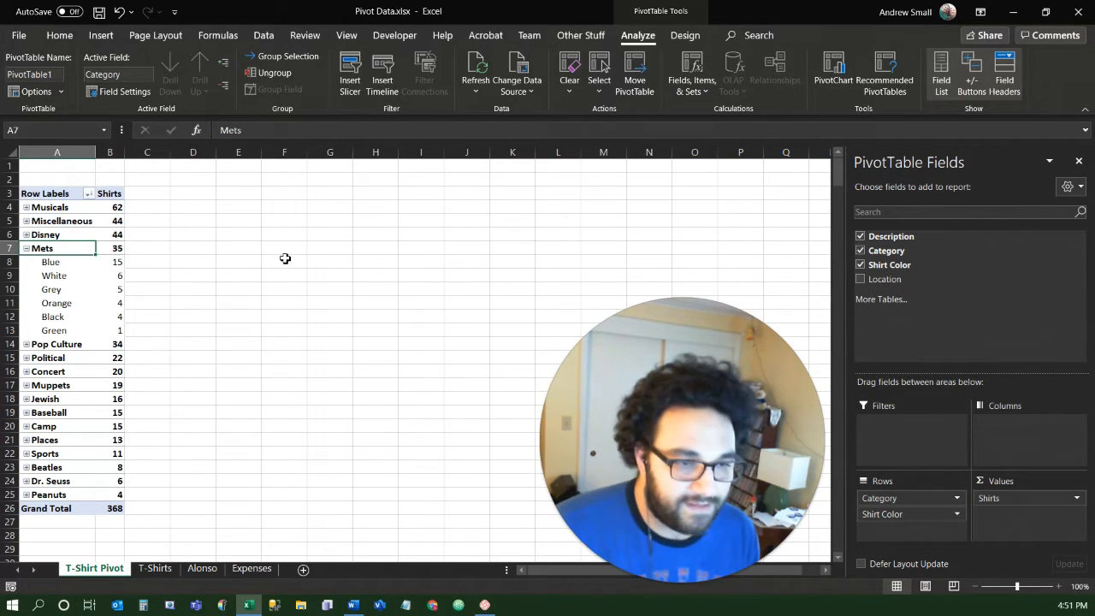
Check the shirt color counts under Mets, including the Orange row, and collapse the Mets category.
{"action": "left_click_drag", "start_coordinate": [50, 263], "coordinate": [122, 332]}
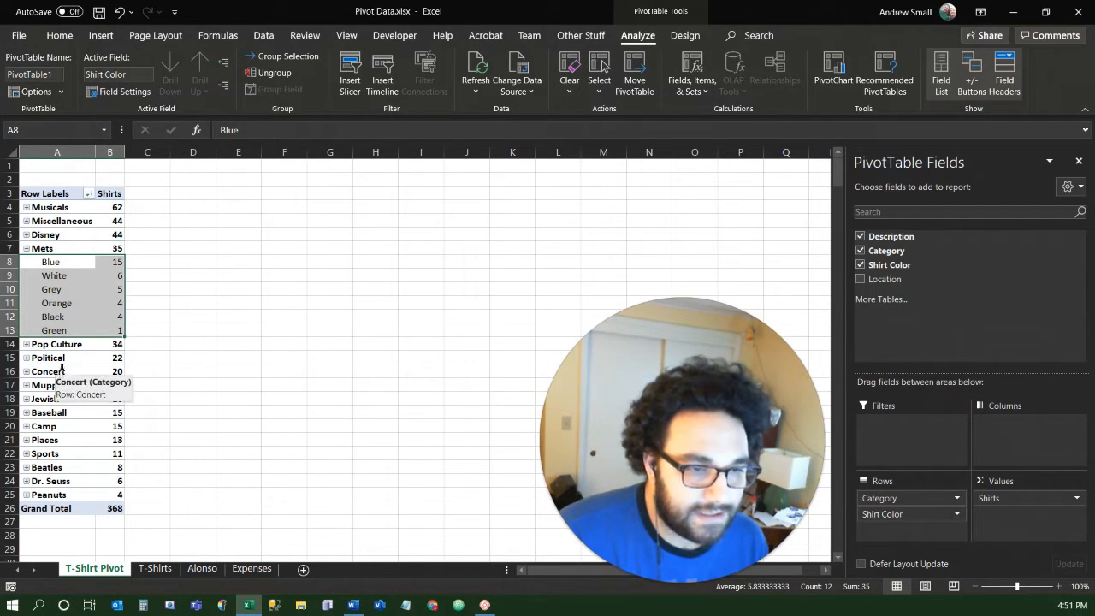
{"action": "left_click_drag", "start_coordinate": [117, 305], "coordinate": [83, 303]}
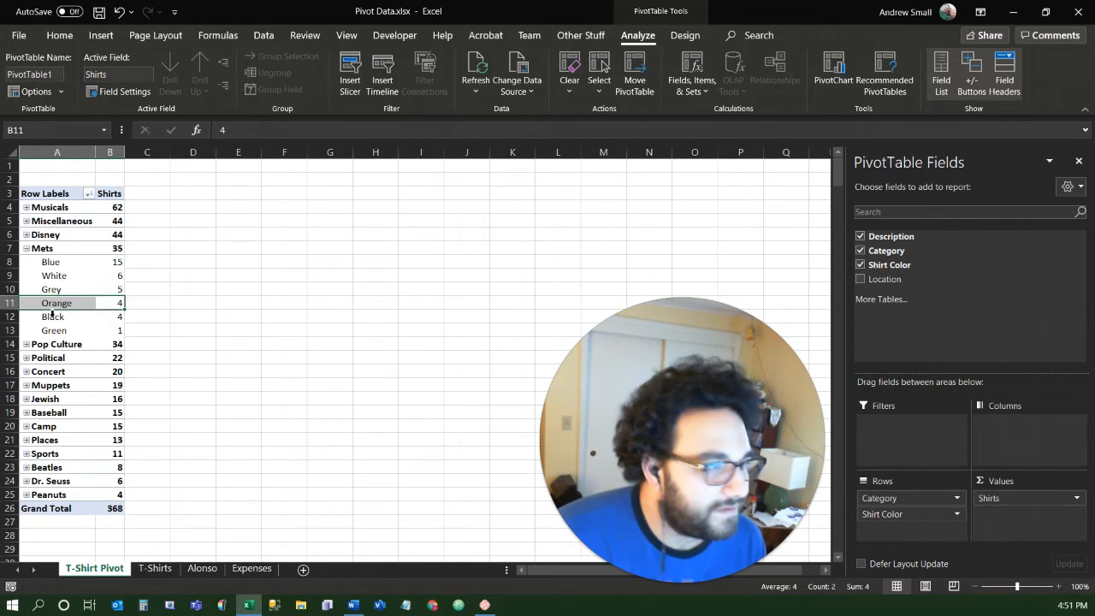
{"action": "left_click", "coordinate": [26, 249]}
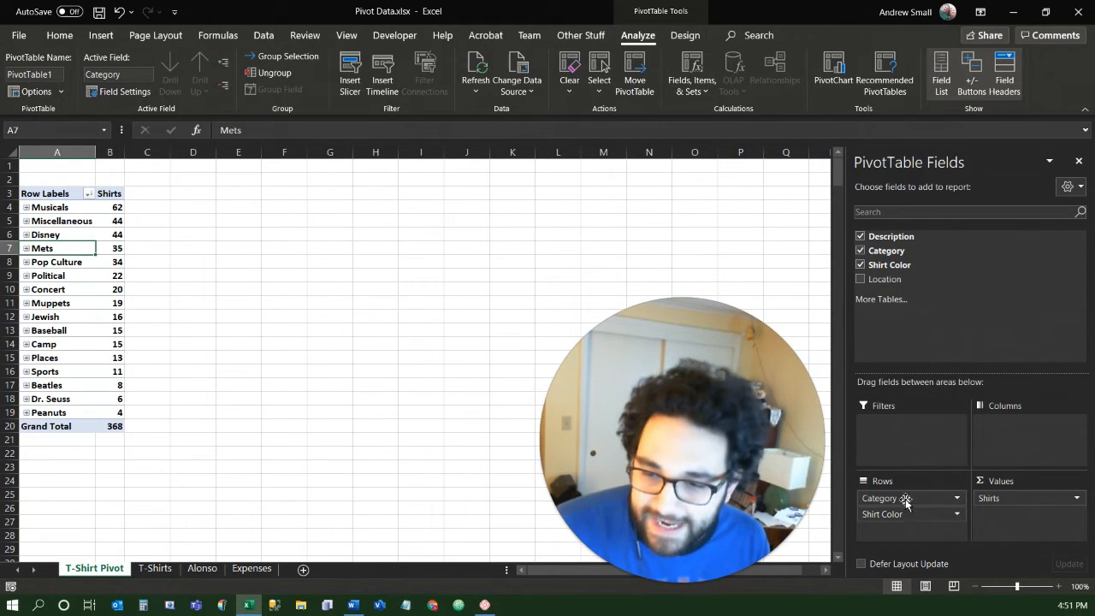
Expand the entire Category field to show the shirt color rows under every category.
{"action": "right_click", "coordinate": [40, 206]}
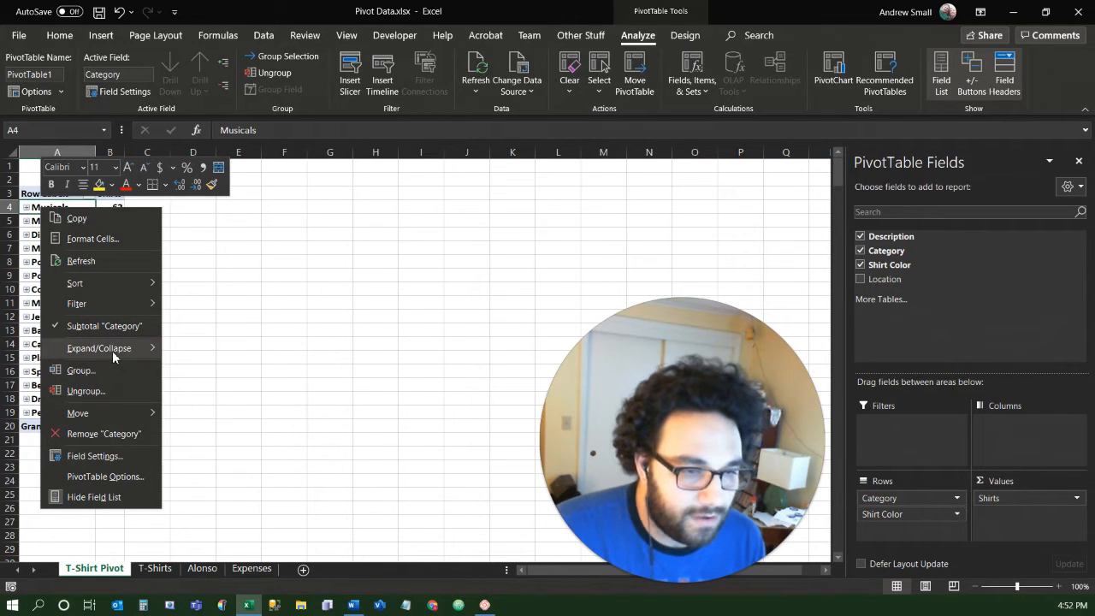
{"action": "mouse_move", "coordinate": [128, 358]}
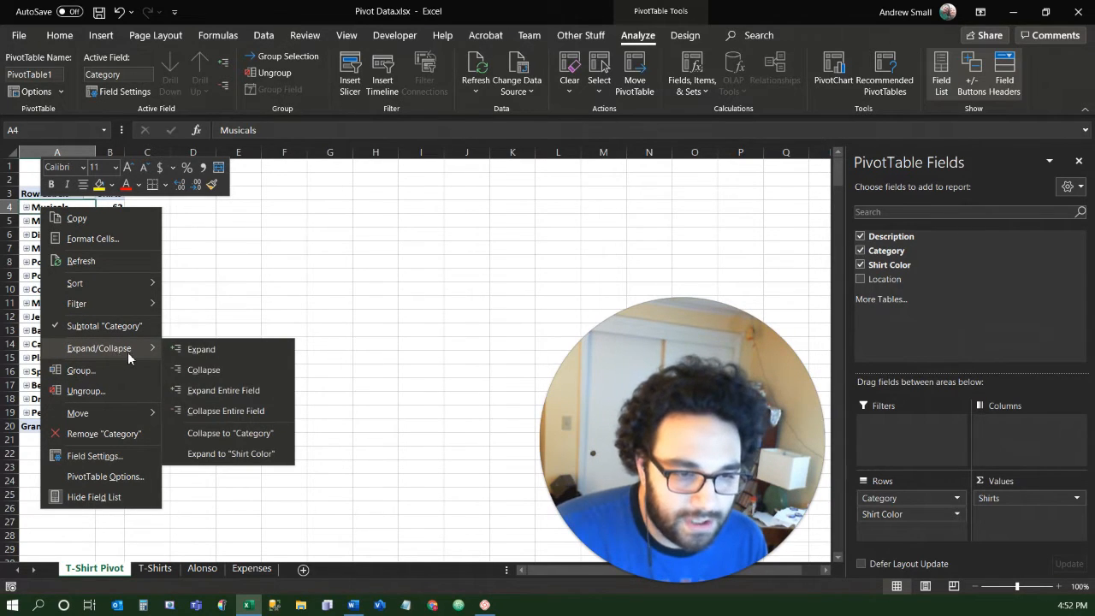
{"action": "left_click", "coordinate": [248, 391]}
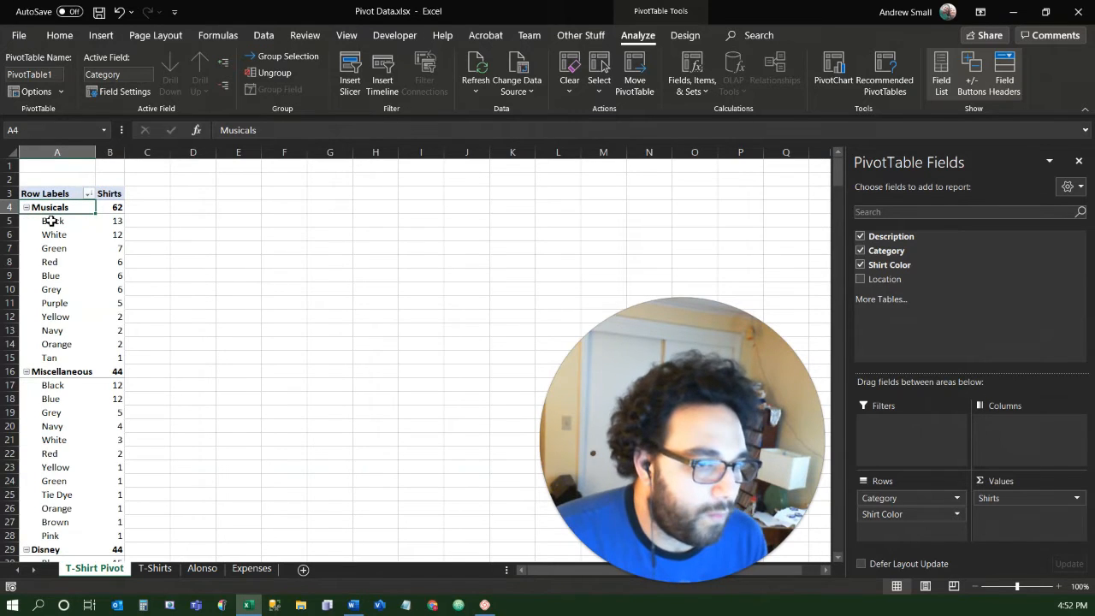
Review the shirt color rows across the categories and check the (blank) color row under Jewish.
{"action": "left_click", "coordinate": [72, 248]}
{"action": "scroll", "coordinate": [72, 360], "scroll_direction": "down", "scroll_amount": 7}
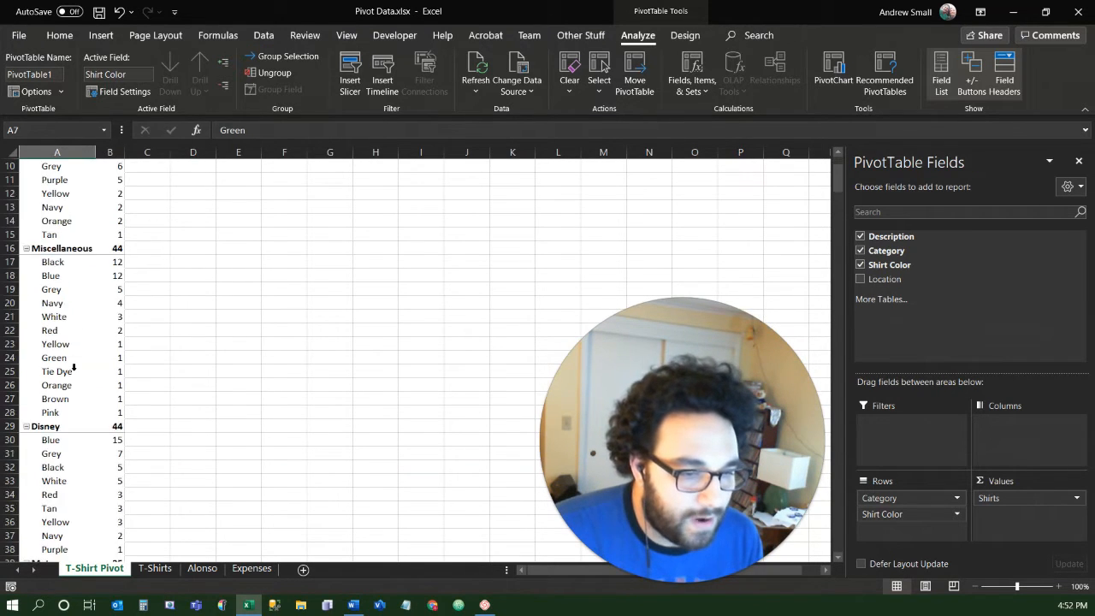
{"action": "scroll", "coordinate": [82, 407], "scroll_direction": "down", "scroll_amount": 13}
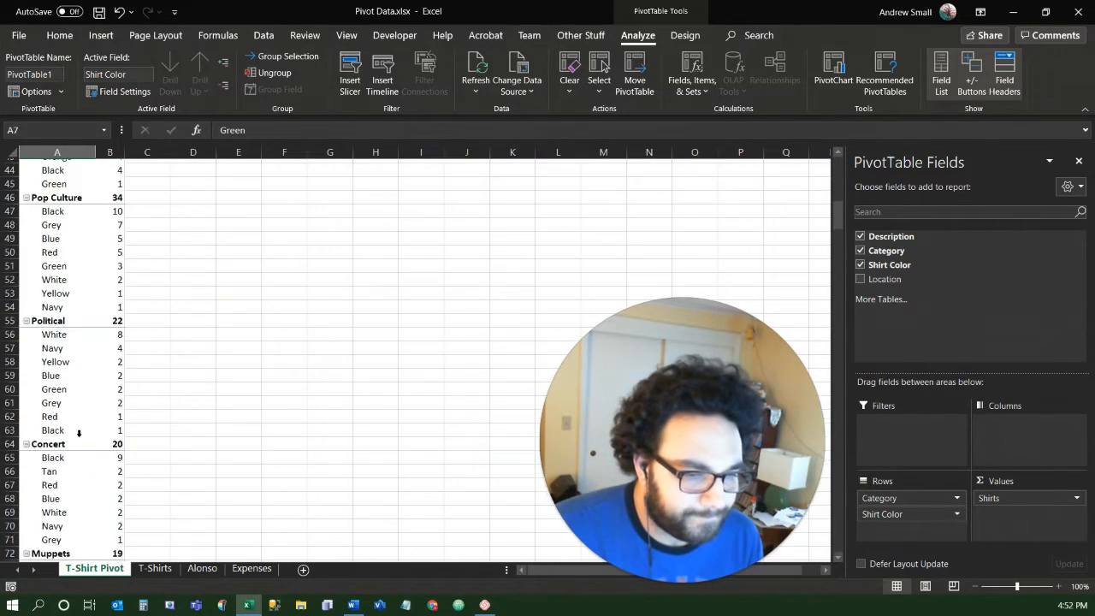
{"action": "scroll", "coordinate": [77, 449], "scroll_direction": "down", "scroll_amount": 6}
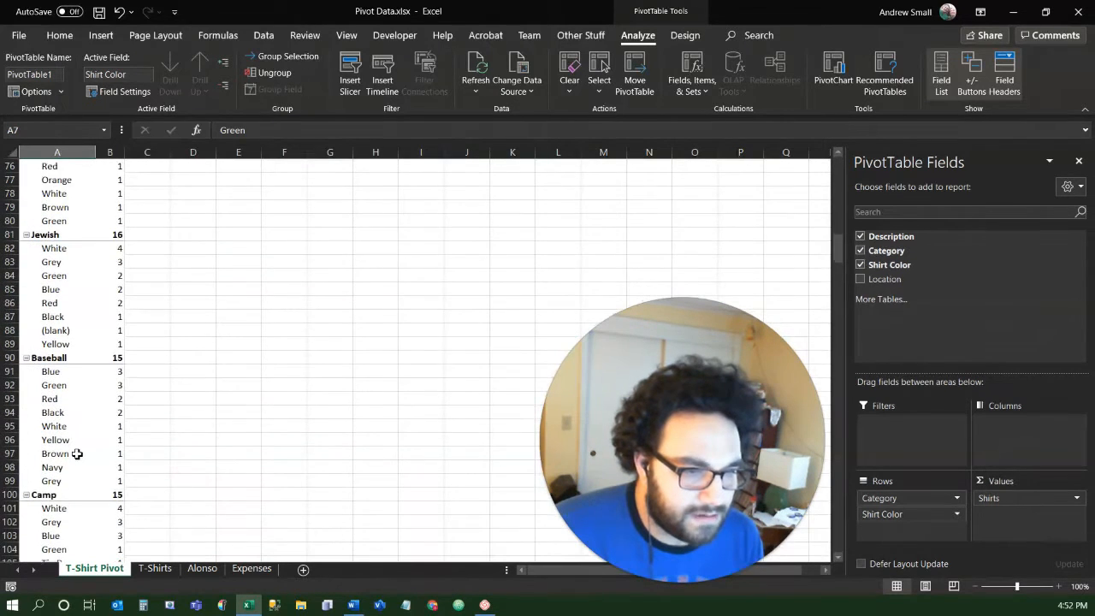
{"action": "left_click_drag", "start_coordinate": [60, 289], "coordinate": [115, 287]}
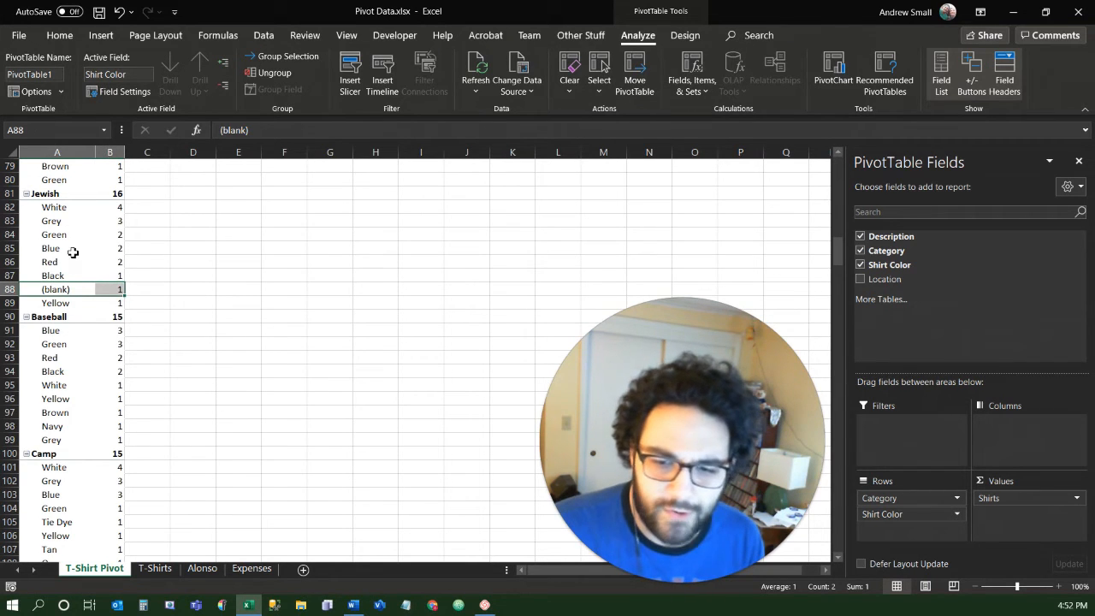
{"action": "scroll", "coordinate": [71, 349], "scroll_direction": "down", "scroll_amount": 10}
{"action": "scroll", "coordinate": [45, 342], "scroll_direction": "up", "scroll_amount": 8}
{"action": "scroll", "coordinate": [44, 342], "scroll_direction": "up", "scroll_amount": 20}
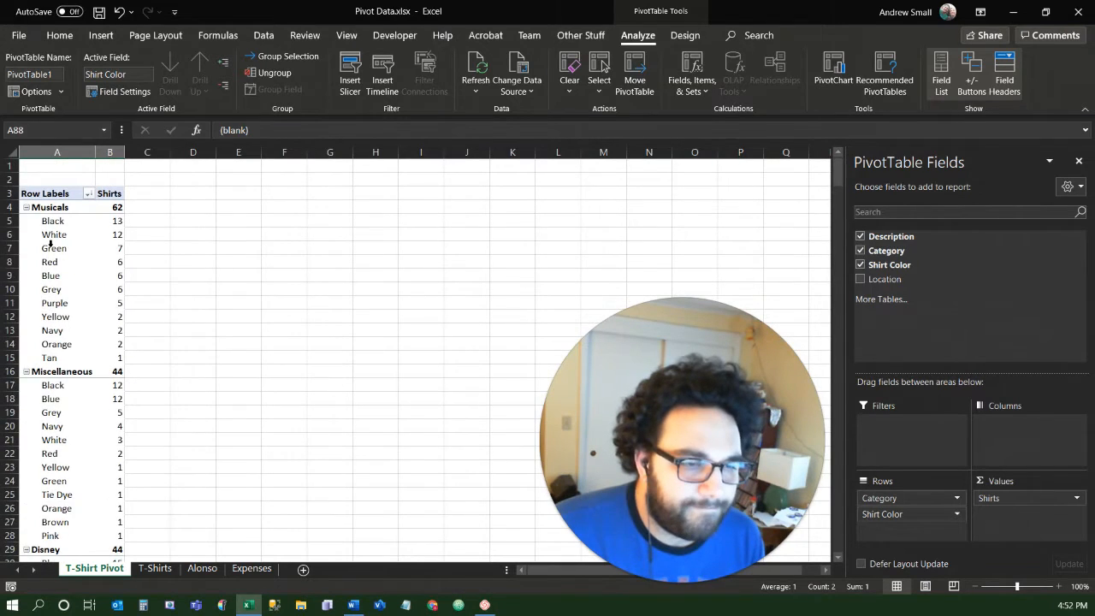
Examine the expanded PivotTable from the Musicals colors down to the Grand Total row.
{"action": "left_click", "coordinate": [59, 244]}
{"action": "left_click", "coordinate": [62, 237]}
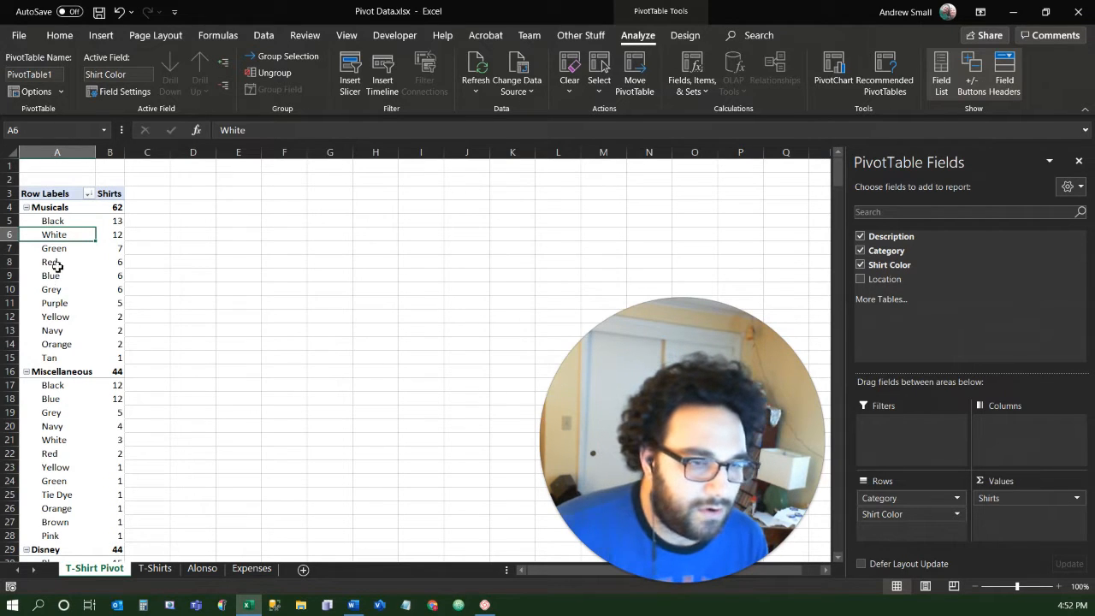
{"action": "scroll", "coordinate": [66, 264], "scroll_direction": "down", "scroll_amount": 20}
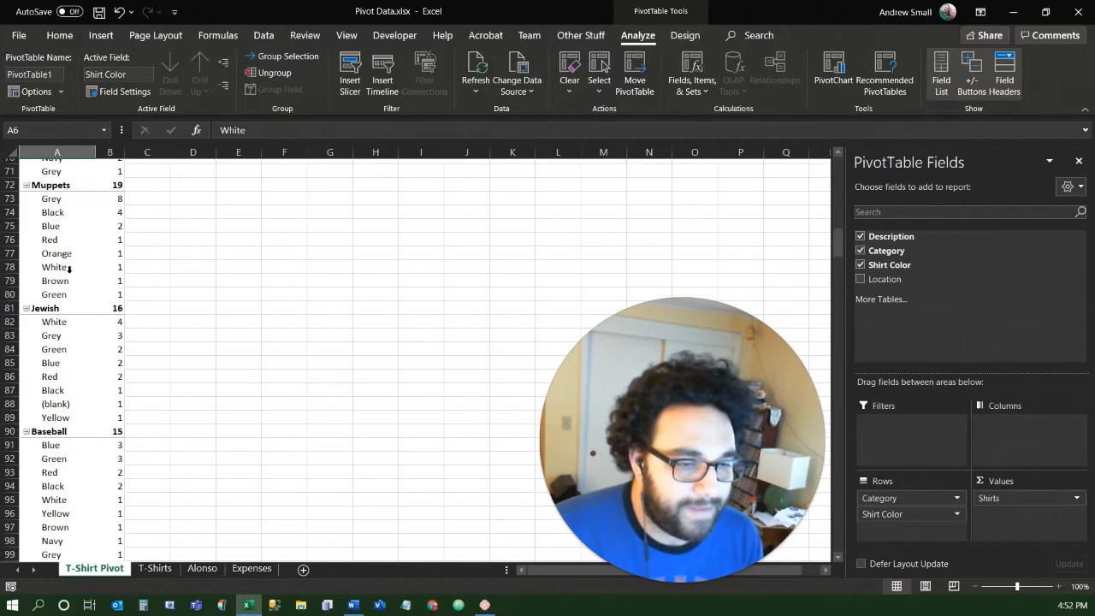
{"action": "scroll", "coordinate": [68, 269], "scroll_direction": "down", "scroll_amount": 8}
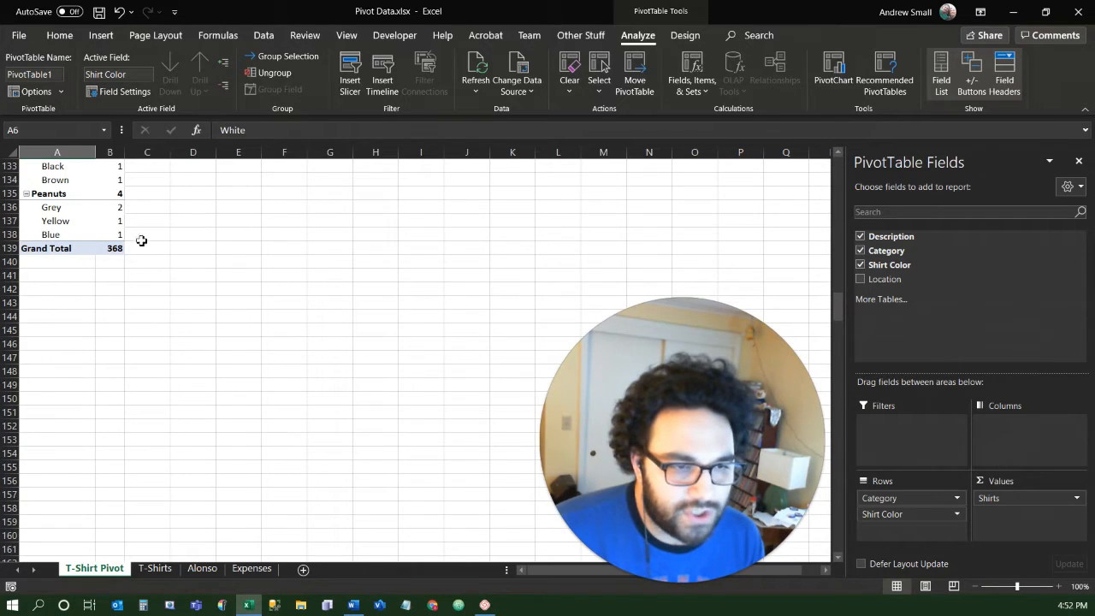
{"action": "scroll", "coordinate": [116, 251], "scroll_direction": "up", "scroll_amount": 20}
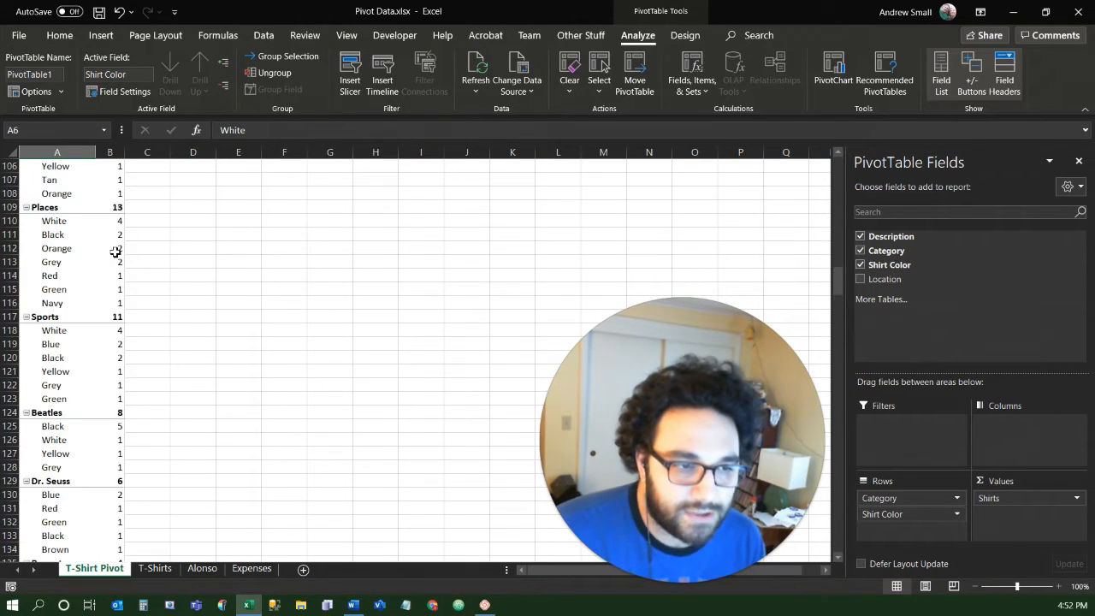
{"action": "scroll", "coordinate": [116, 250], "scroll_direction": "up", "scroll_amount": 17}
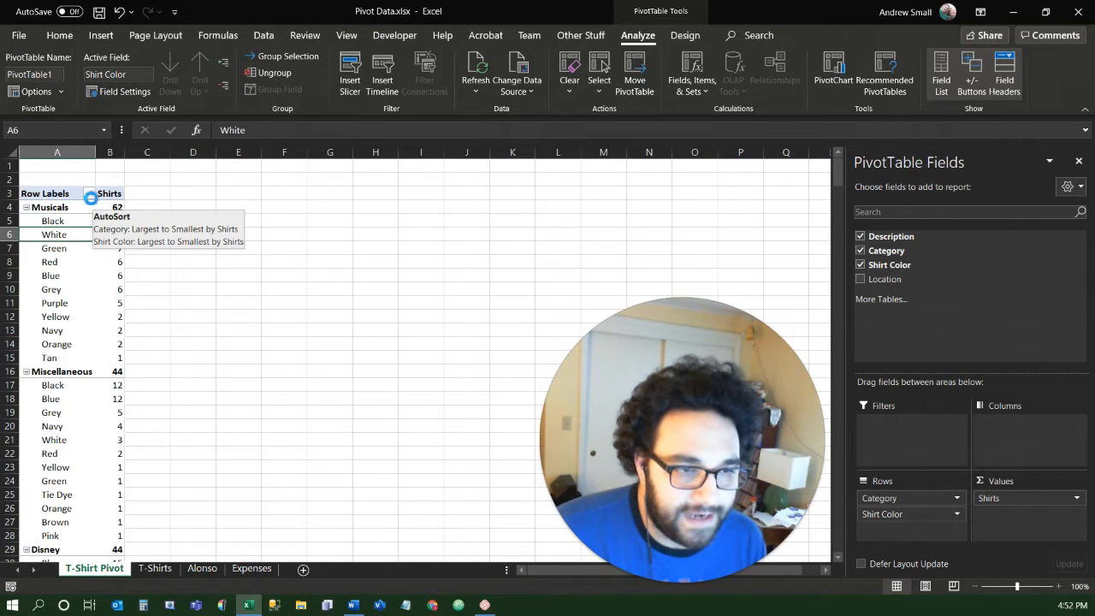
Filter the Shirt Color row labels to exclude the (blank) and Tie Dye items.
{"action": "left_click", "coordinate": [88, 194]}
{"action": "left_click", "coordinate": [253, 298]}
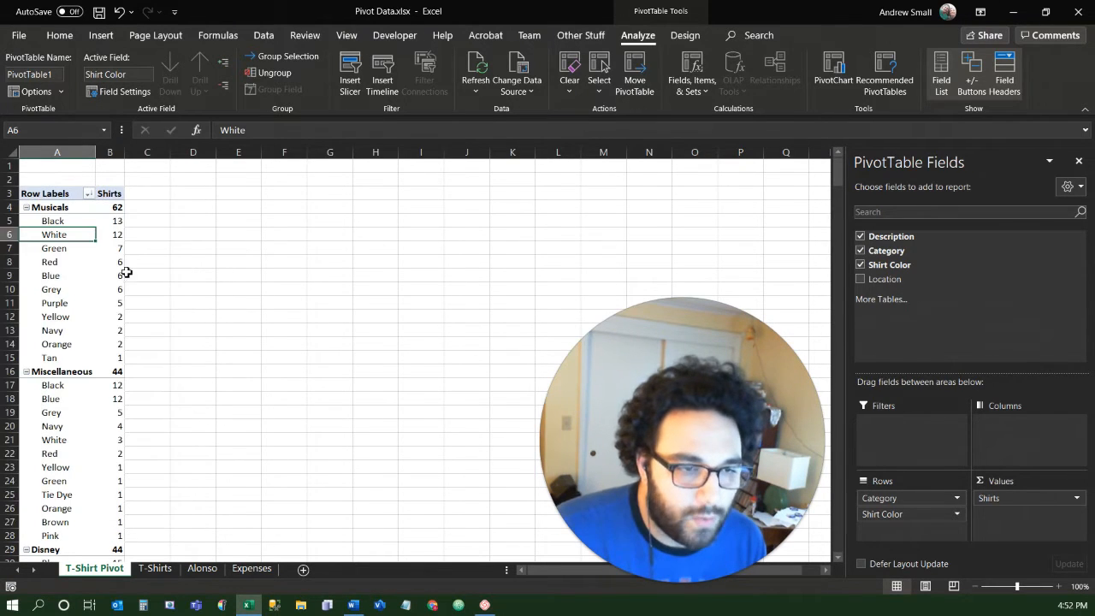
{"action": "left_click", "coordinate": [53, 262]}
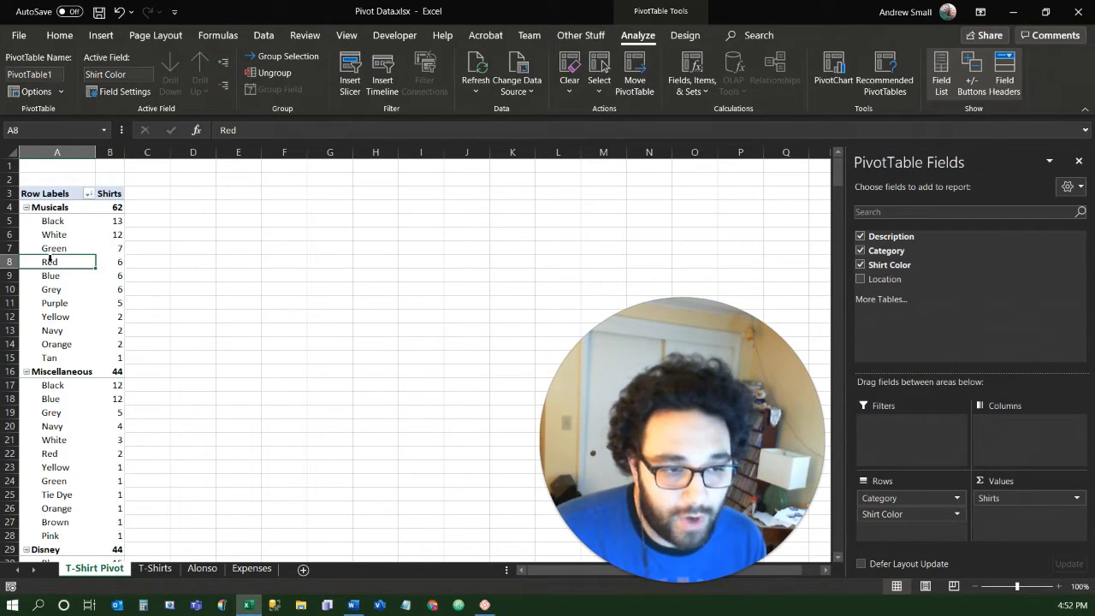
{"action": "left_click", "coordinate": [89, 194]}
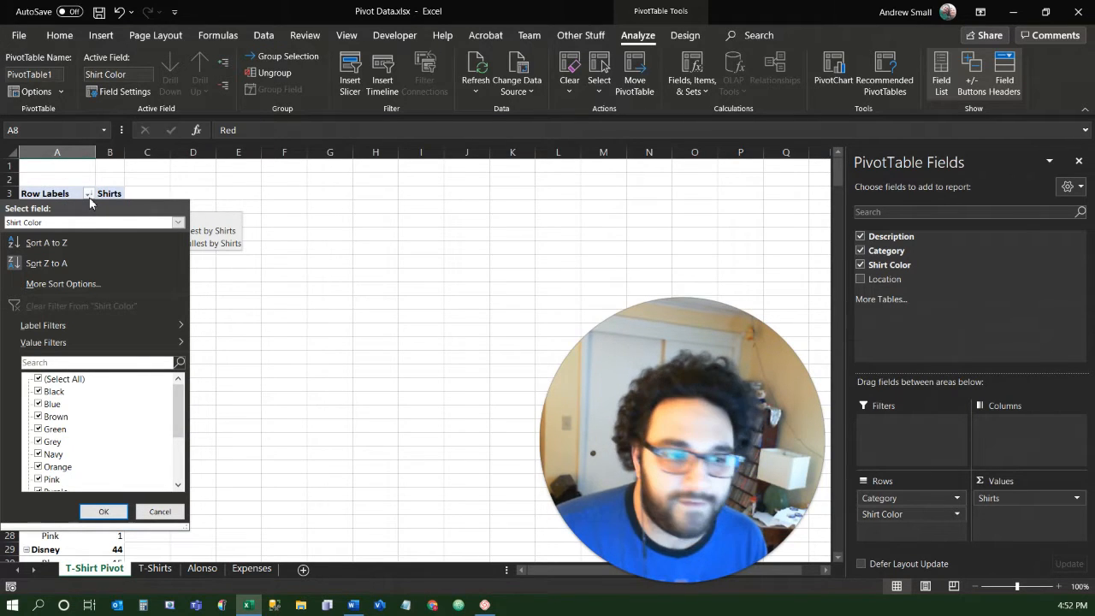
{"action": "left_click_drag", "start_coordinate": [180, 410], "coordinate": [180, 462]}
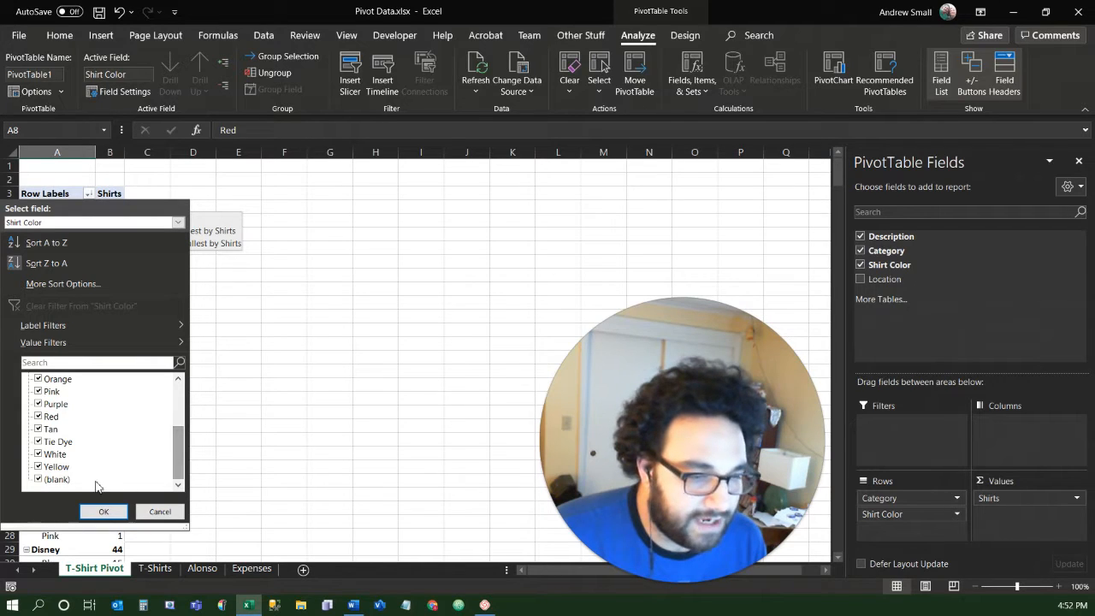
{"action": "left_click", "coordinate": [53, 481]}
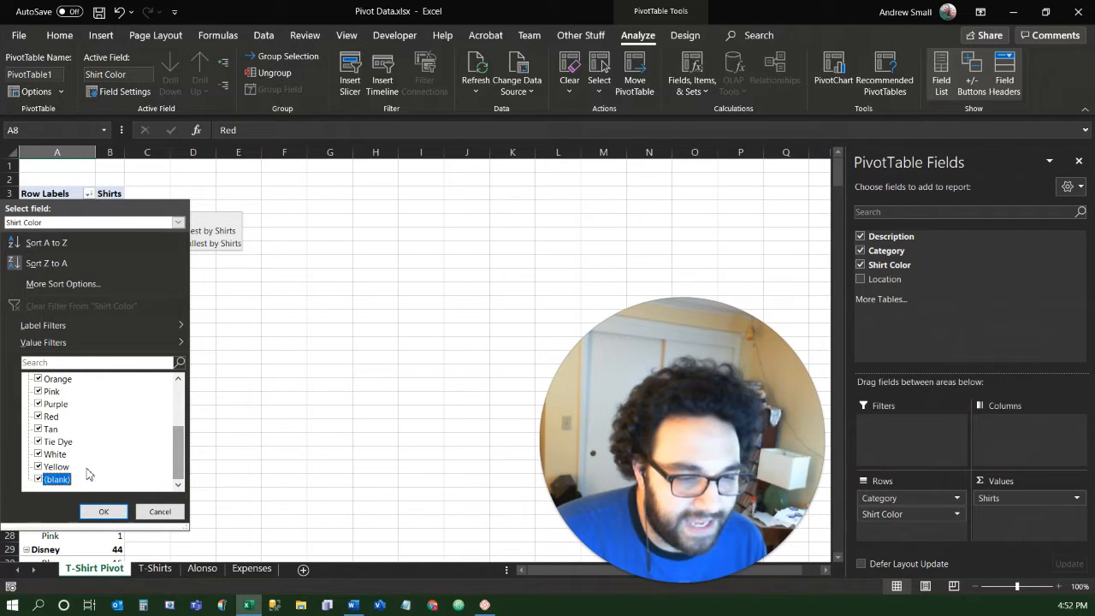
{"action": "left_click", "coordinate": [37, 442]}
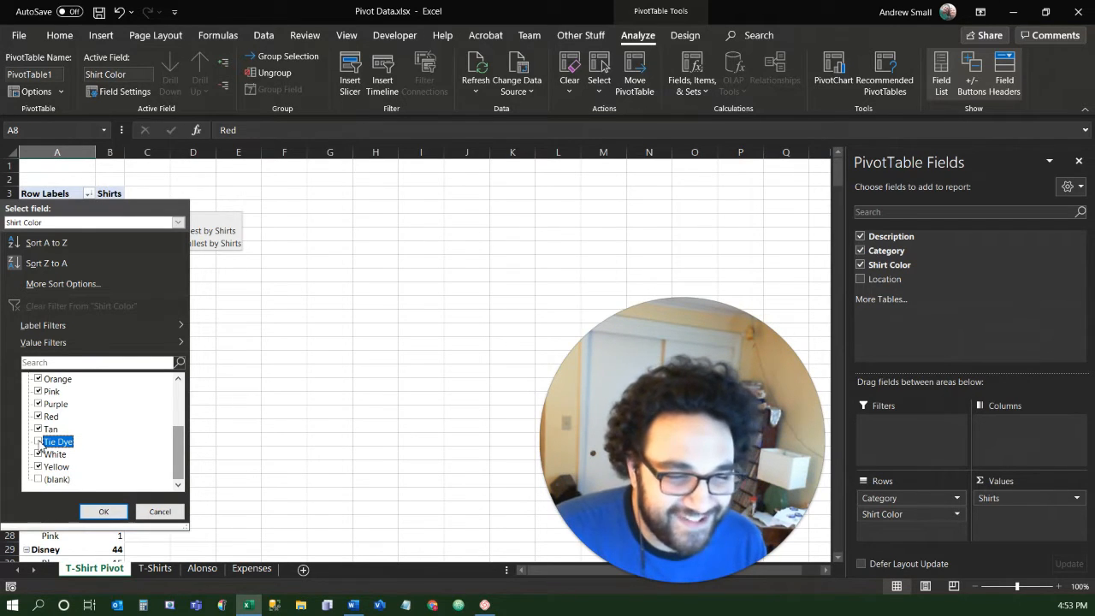
{"action": "left_click", "coordinate": [103, 512]}
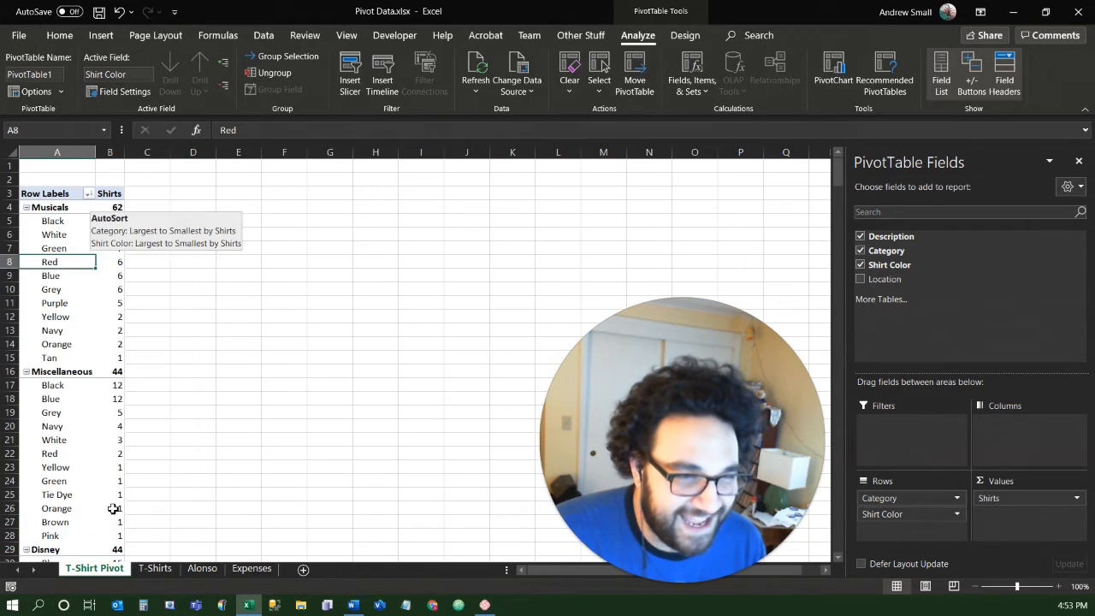
Check the color-filtered PivotTable through all categories down to the Grand Total row.
{"action": "scroll", "coordinate": [80, 357], "scroll_direction": "down", "scroll_amount": 14}
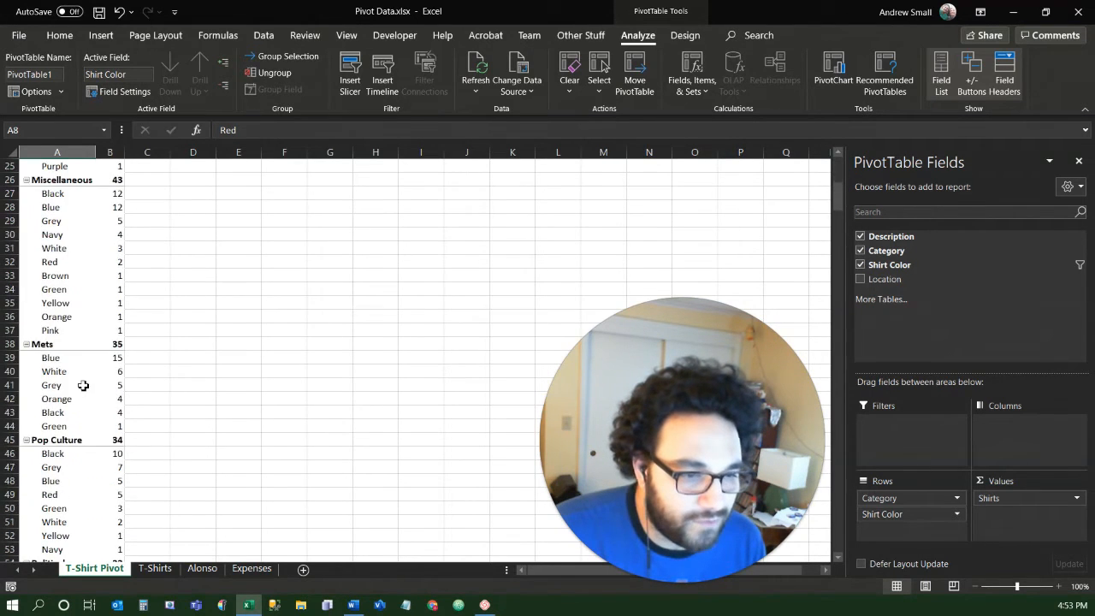
{"action": "scroll", "coordinate": [83, 389], "scroll_direction": "down", "scroll_amount": 20}
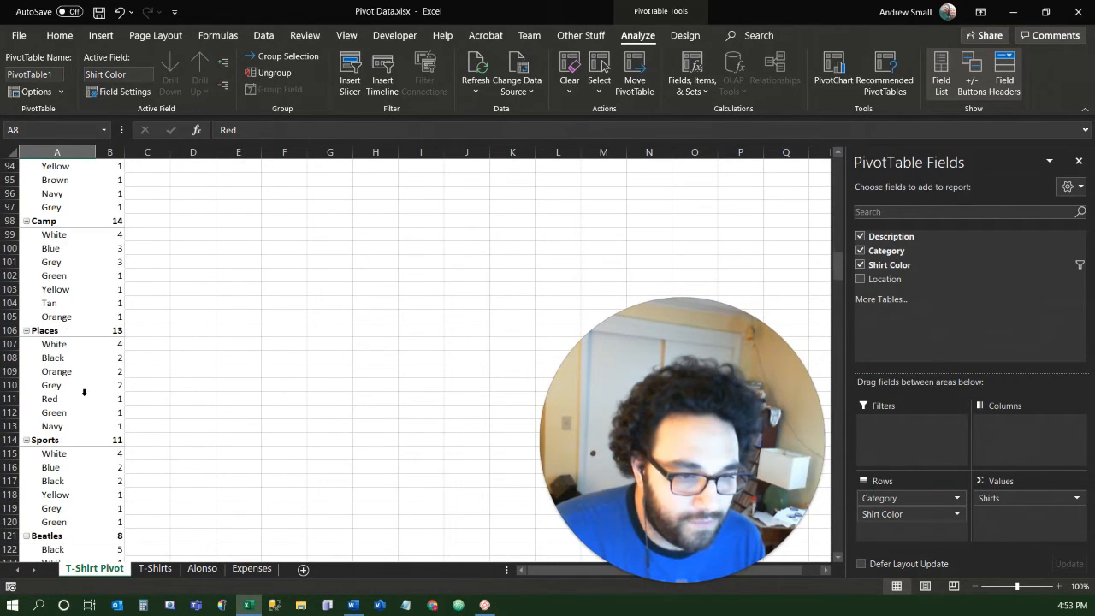
{"action": "scroll", "coordinate": [84, 391], "scroll_direction": "down", "scroll_amount": 3}
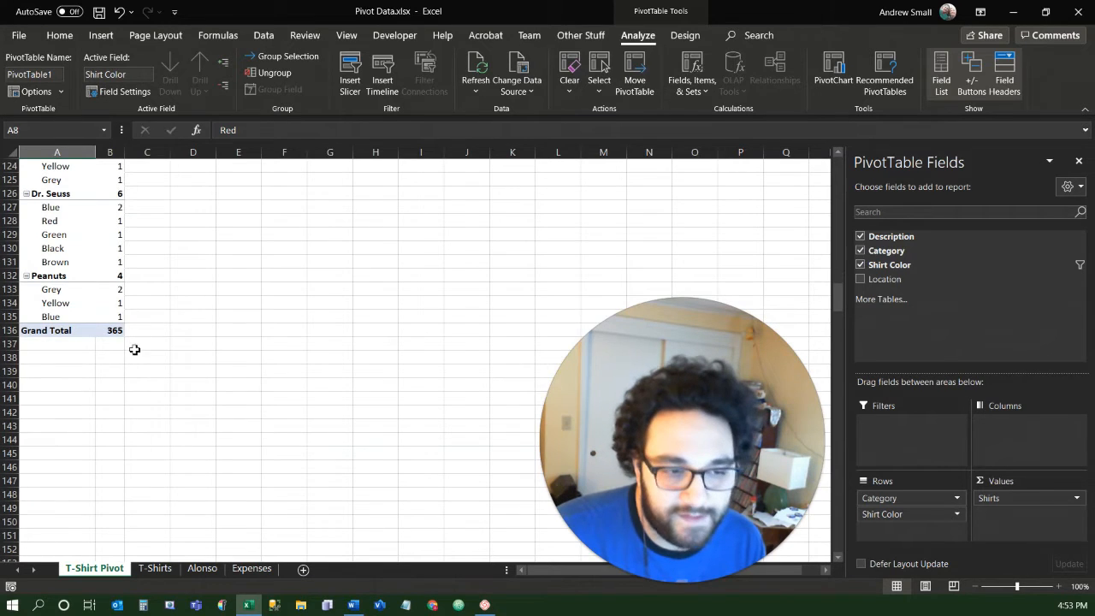
{"action": "scroll", "coordinate": [124, 325], "scroll_direction": "up", "scroll_amount": 8}
{"action": "scroll", "coordinate": [114, 298], "scroll_direction": "up", "scroll_amount": 20}
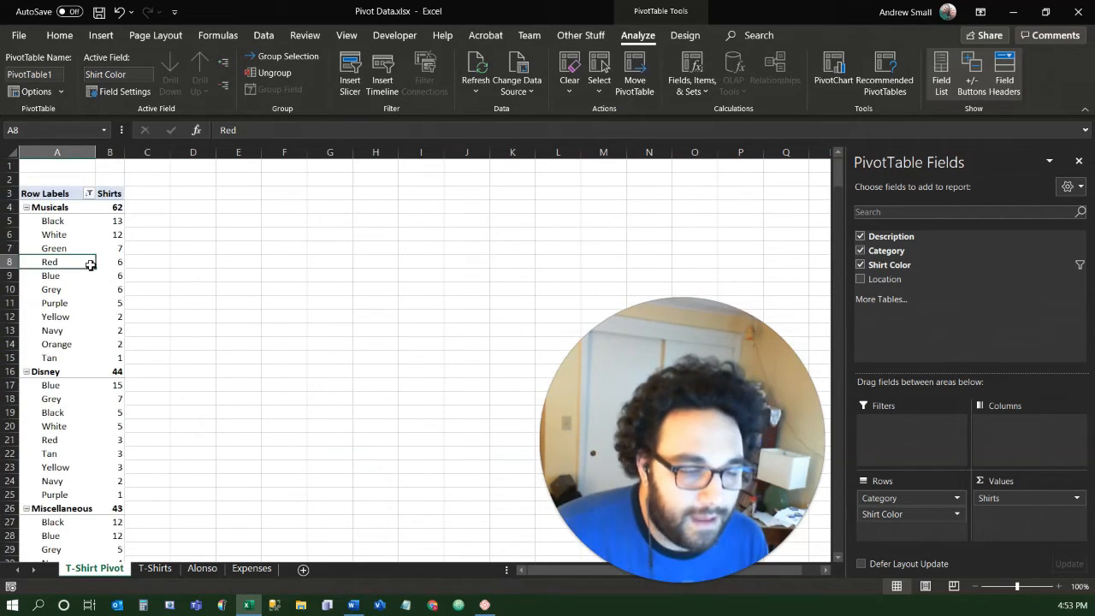
Filter the Category row labels to exclude Miscellaneous and check the remaining categories.
{"action": "left_click", "coordinate": [62, 208]}
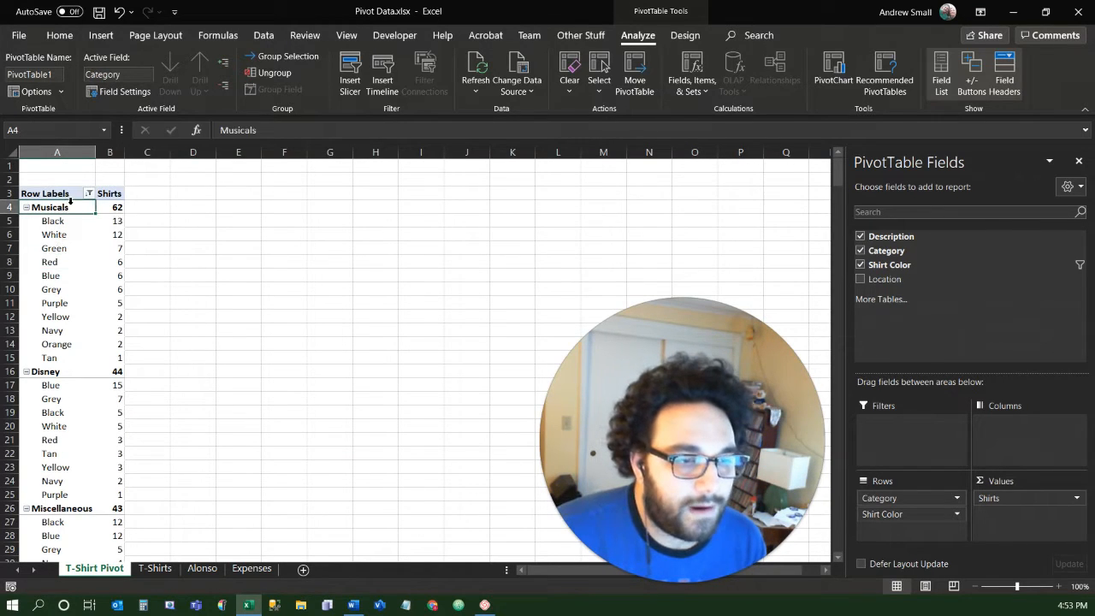
{"action": "left_click", "coordinate": [51, 372]}
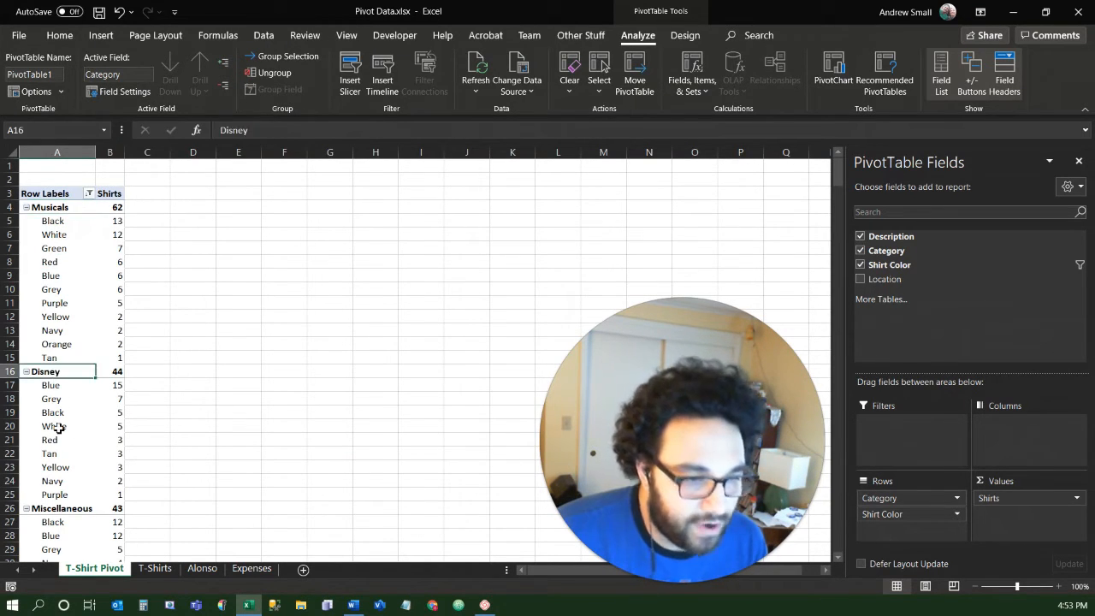
{"action": "left_click", "coordinate": [71, 509]}
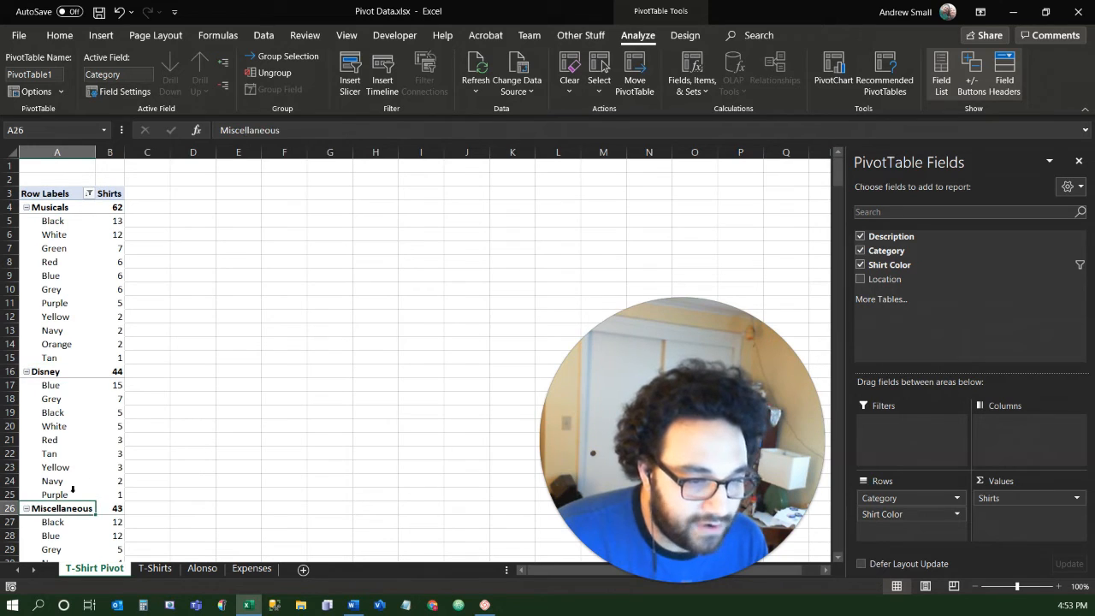
{"action": "left_click", "coordinate": [89, 194]}
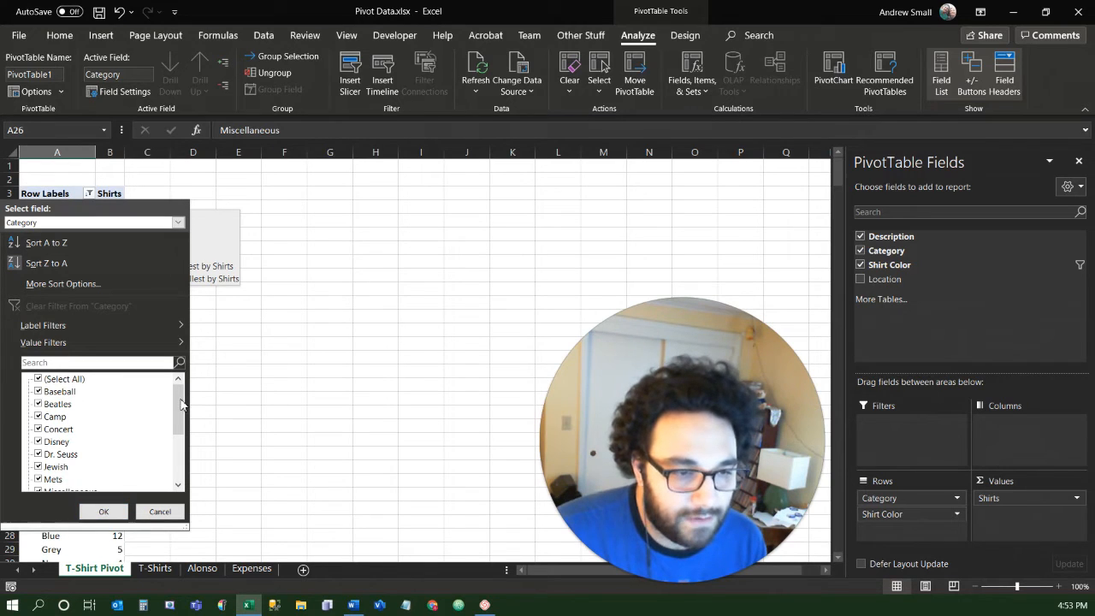
{"action": "left_click_drag", "start_coordinate": [181, 404], "coordinate": [181, 446]}
{"action": "left_click", "coordinate": [81, 395]}
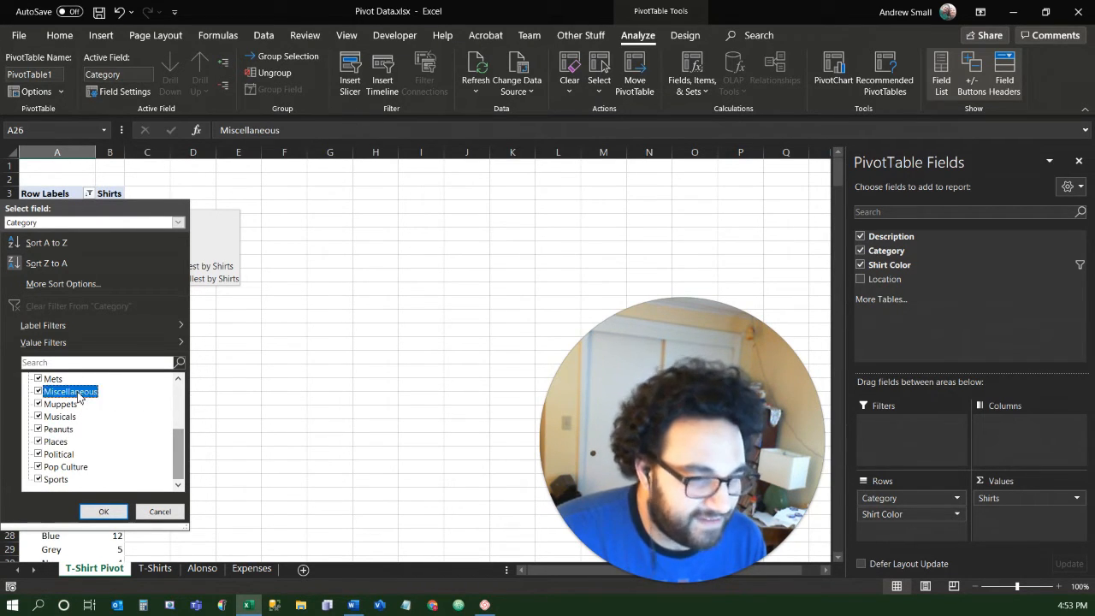
{"action": "left_click", "coordinate": [39, 393]}
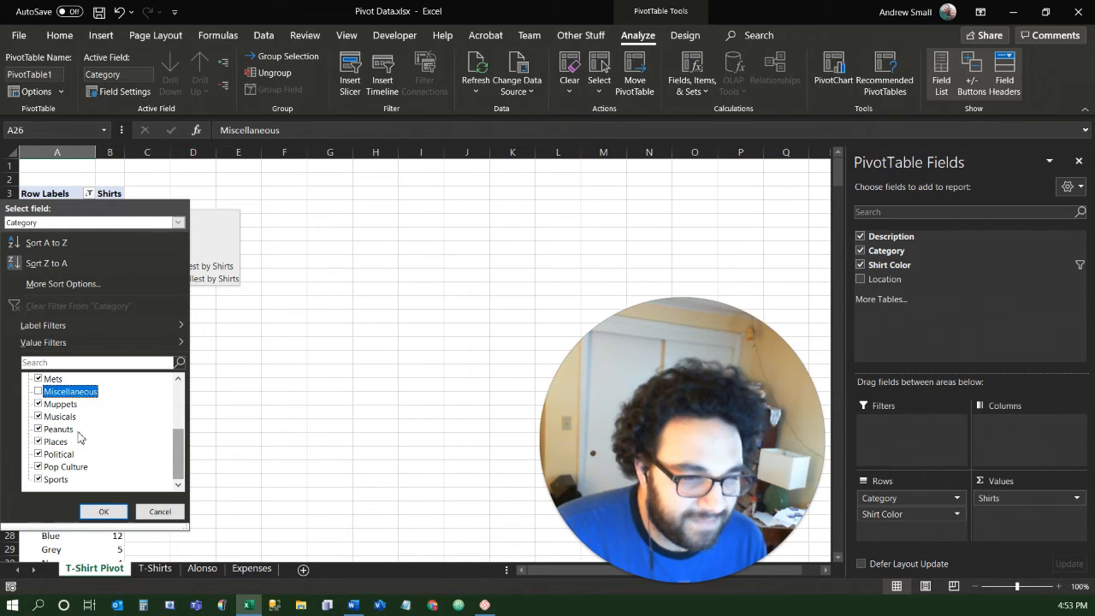
{"action": "left_click", "coordinate": [102, 512]}
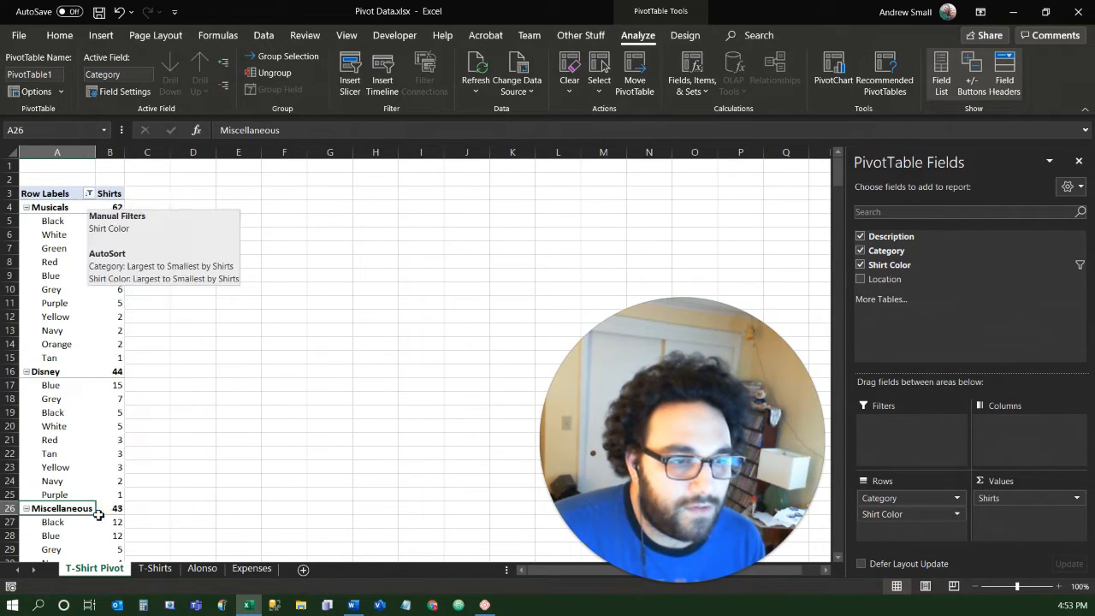
{"action": "scroll", "coordinate": [86, 334], "scroll_direction": "down", "scroll_amount": 20}
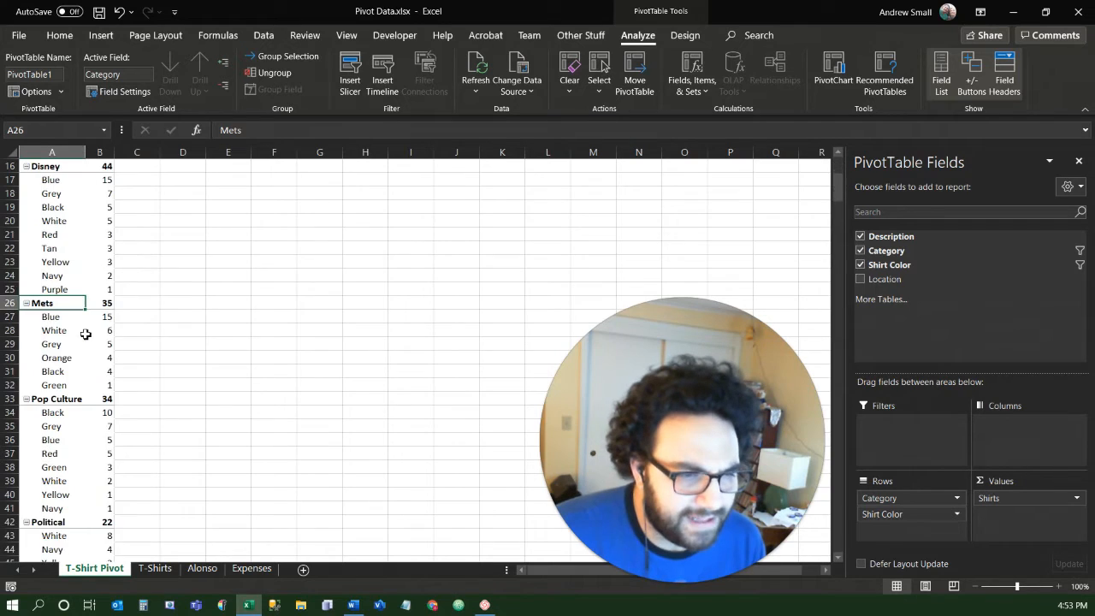
Review the filtered PivotTable down to the Grand Total row and the shirt counts under Musicals and Disney.
{"action": "scroll", "coordinate": [85, 333], "scroll_direction": "down", "scroll_amount": 16}
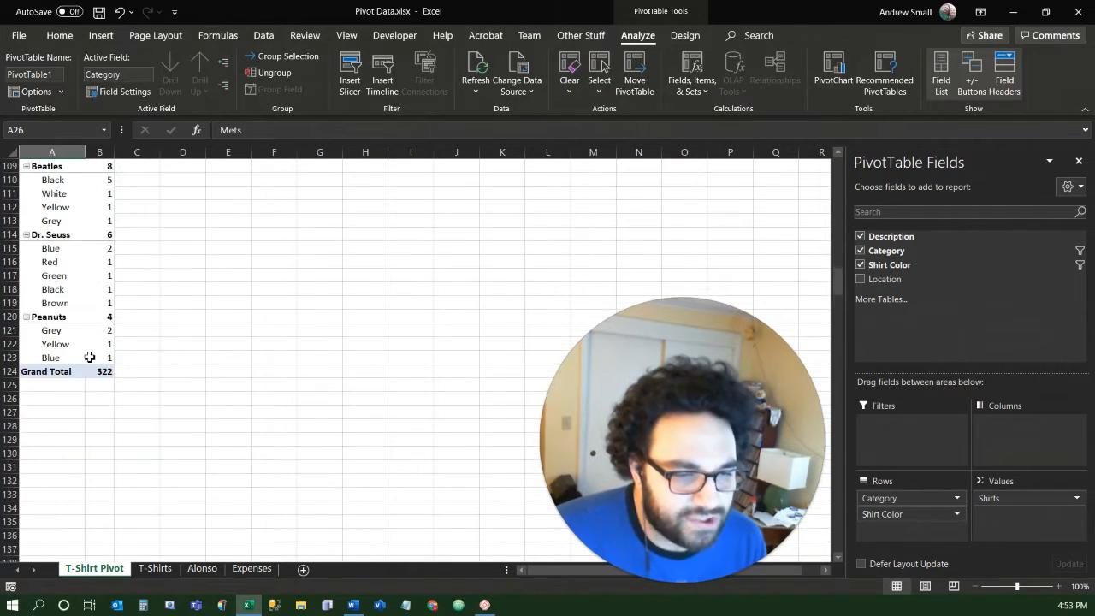
{"action": "scroll", "coordinate": [93, 273], "scroll_direction": "up", "scroll_amount": 20}
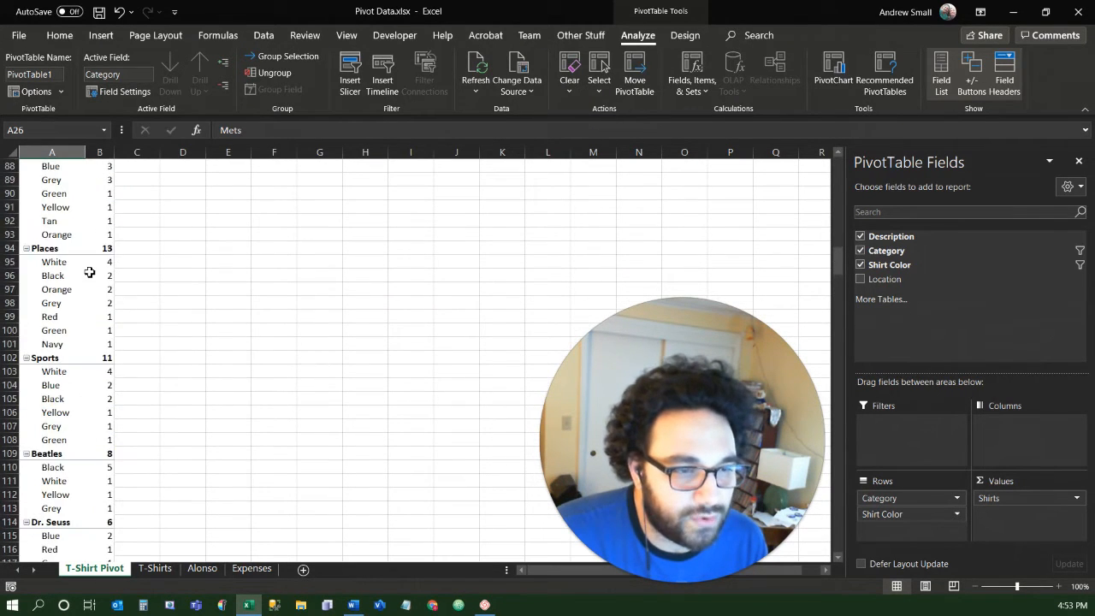
{"action": "scroll", "coordinate": [90, 272], "scroll_direction": "up", "scroll_amount": 20}
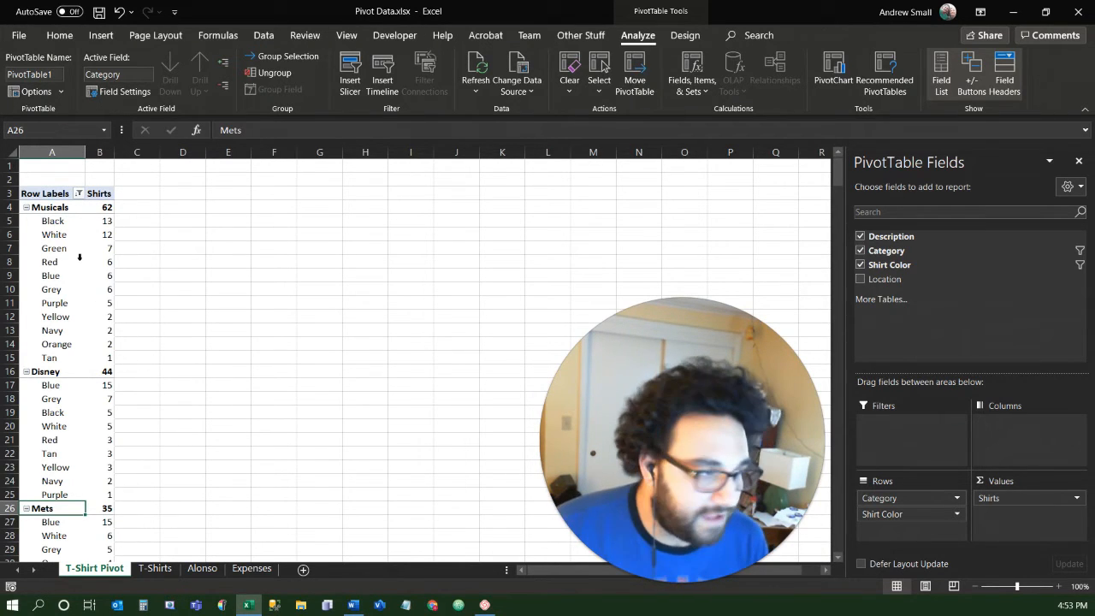
{"action": "mouse_move", "coordinate": [89, 269]}
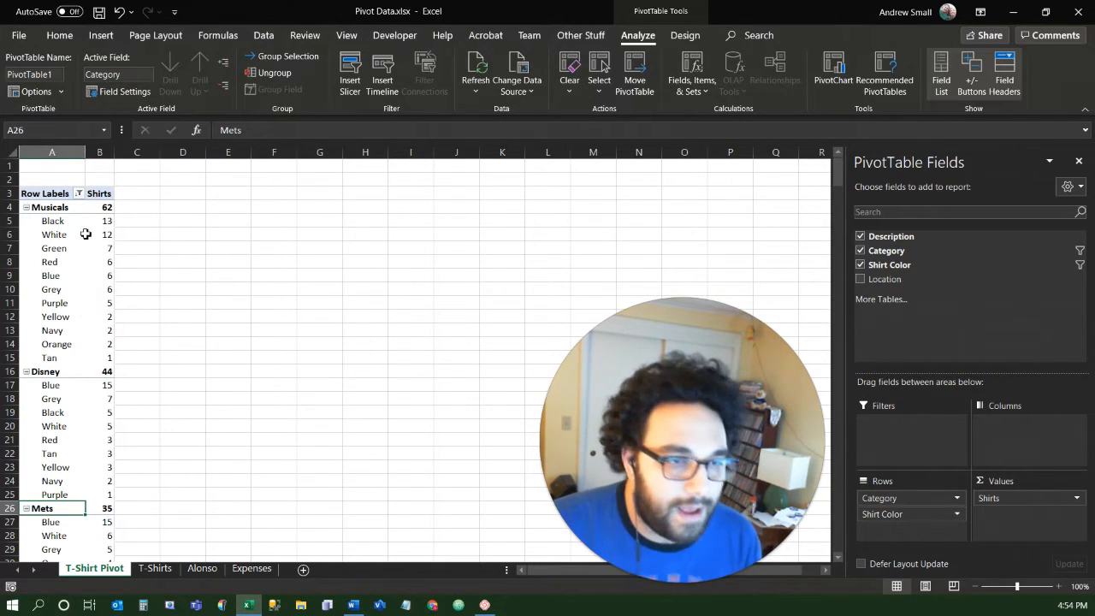
{"action": "mouse_move", "coordinate": [105, 206]}
{"action": "left_click_drag", "start_coordinate": [105, 206], "coordinate": [106, 371]}
{"action": "left_click", "coordinate": [104, 384]}
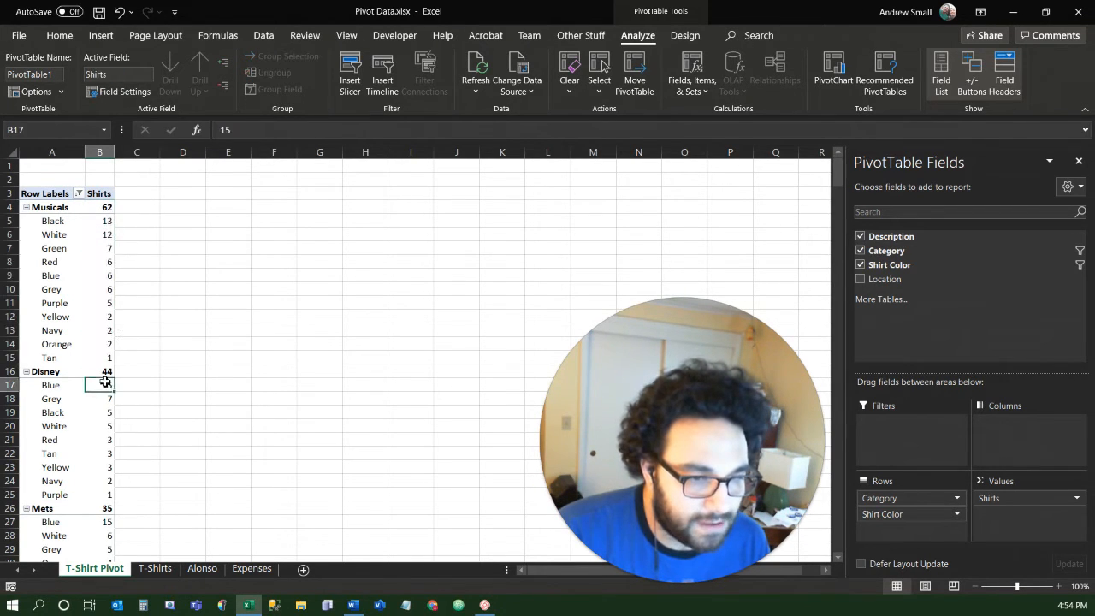
{"action": "left_click", "coordinate": [105, 208]}
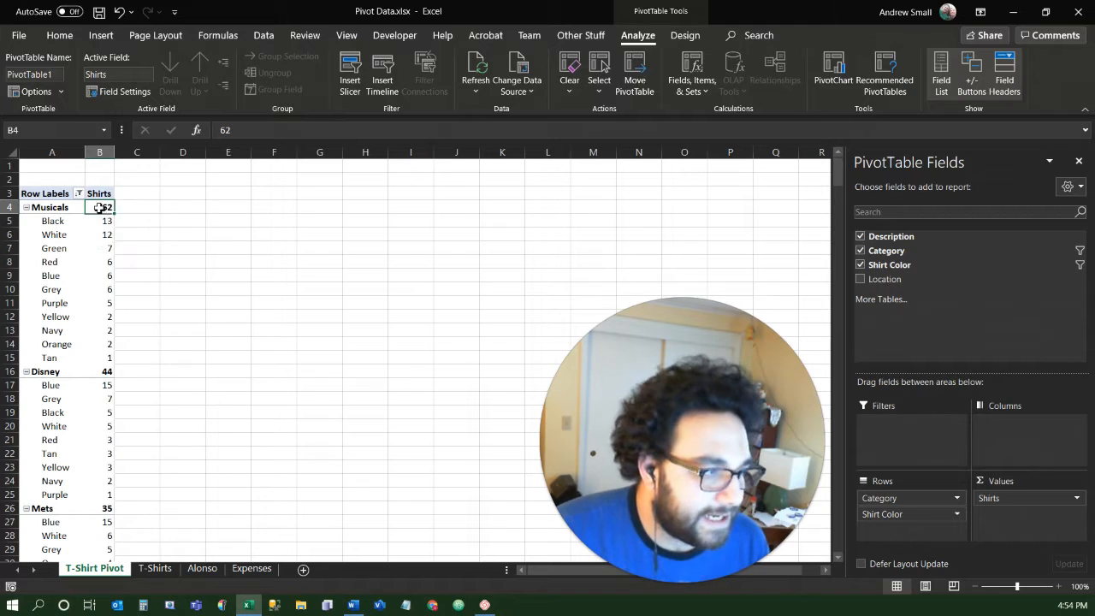
{"action": "right_click", "coordinate": [100, 207]}
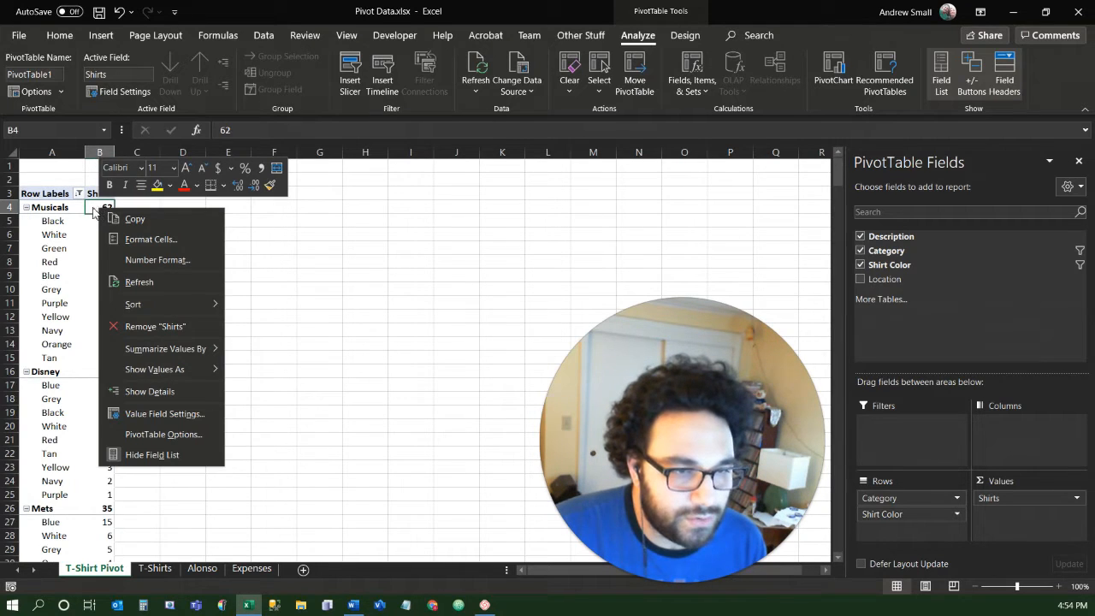
{"action": "left_click", "coordinate": [94, 211]}
{"action": "left_click", "coordinate": [93, 231]}
{"action": "left_click_drag", "start_coordinate": [93, 330], "coordinate": [90, 220]}
{"action": "left_click", "coordinate": [96, 221]}
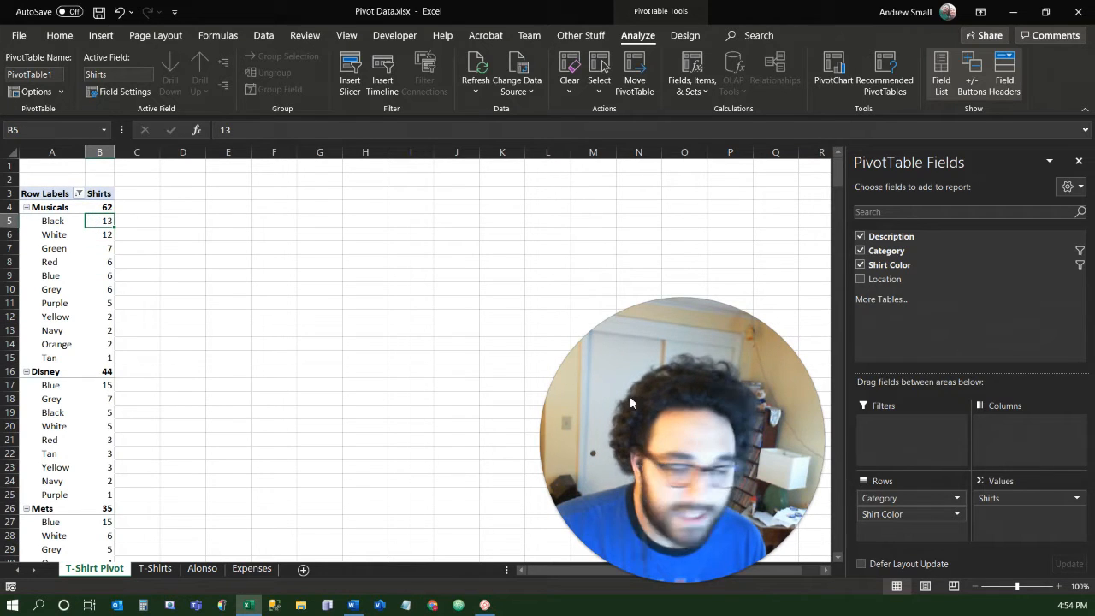
{"action": "right_click", "coordinate": [103, 221]}
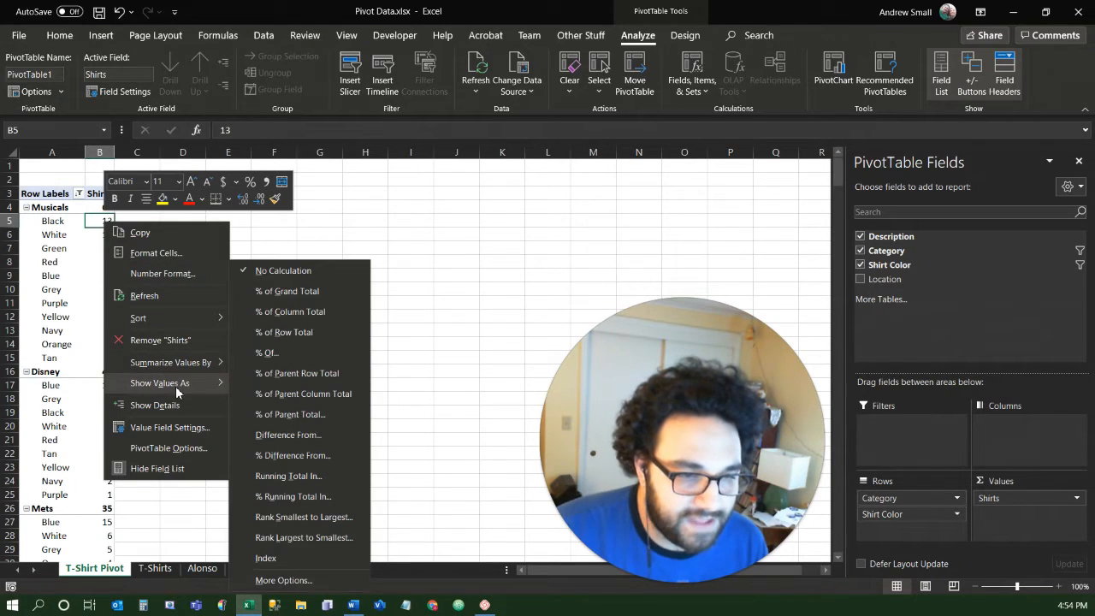
{"action": "left_click", "coordinate": [79, 241]}
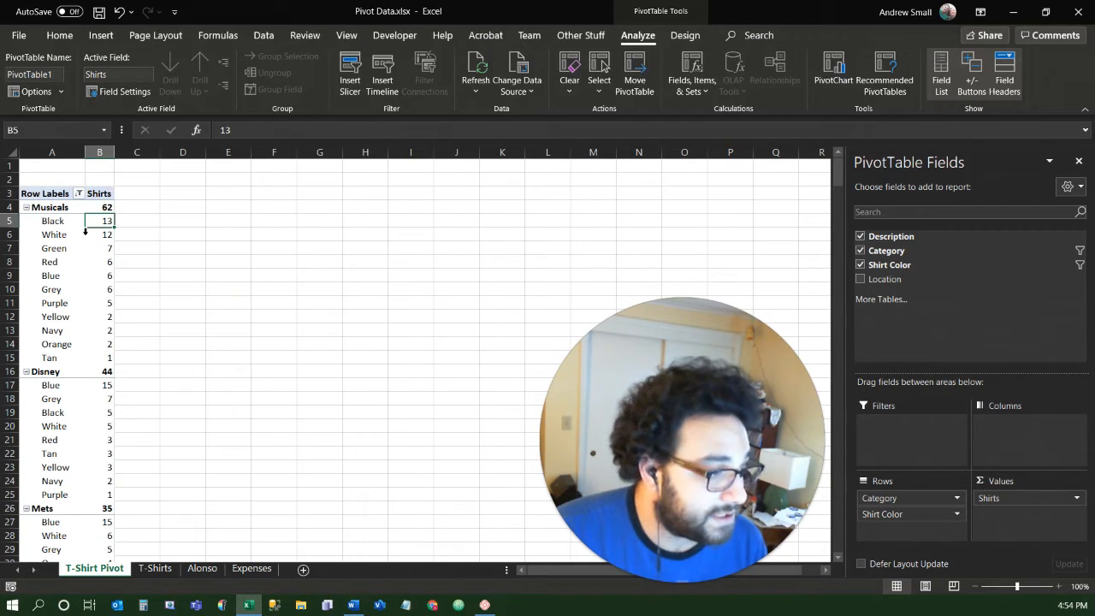
Show the PivotTable's Shirts values as % of Grand Total.
{"action": "right_click", "coordinate": [103, 222]}
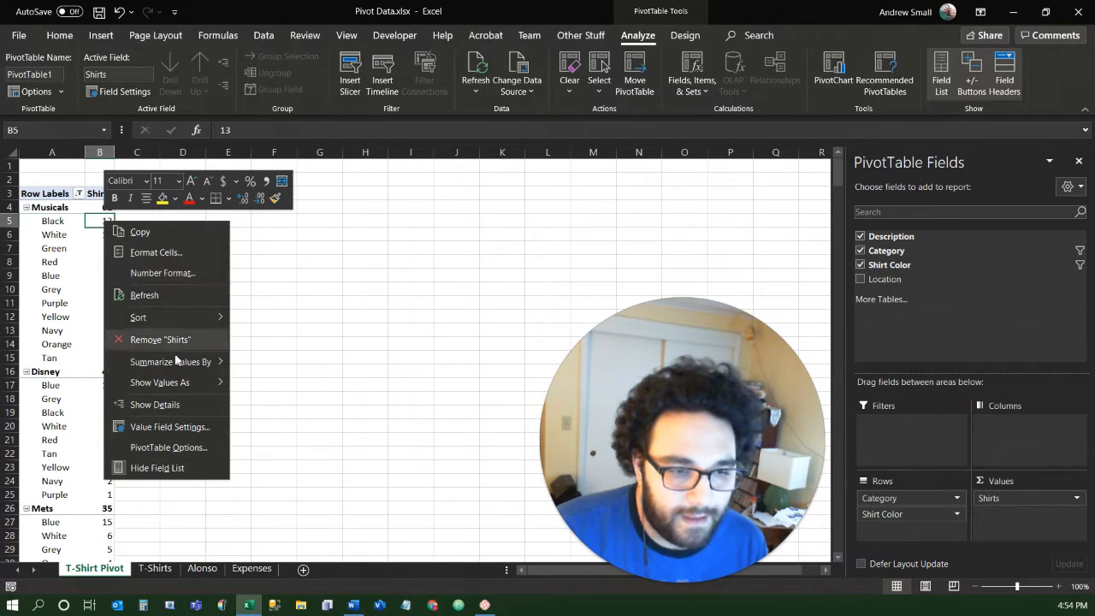
{"action": "mouse_move", "coordinate": [175, 383]}
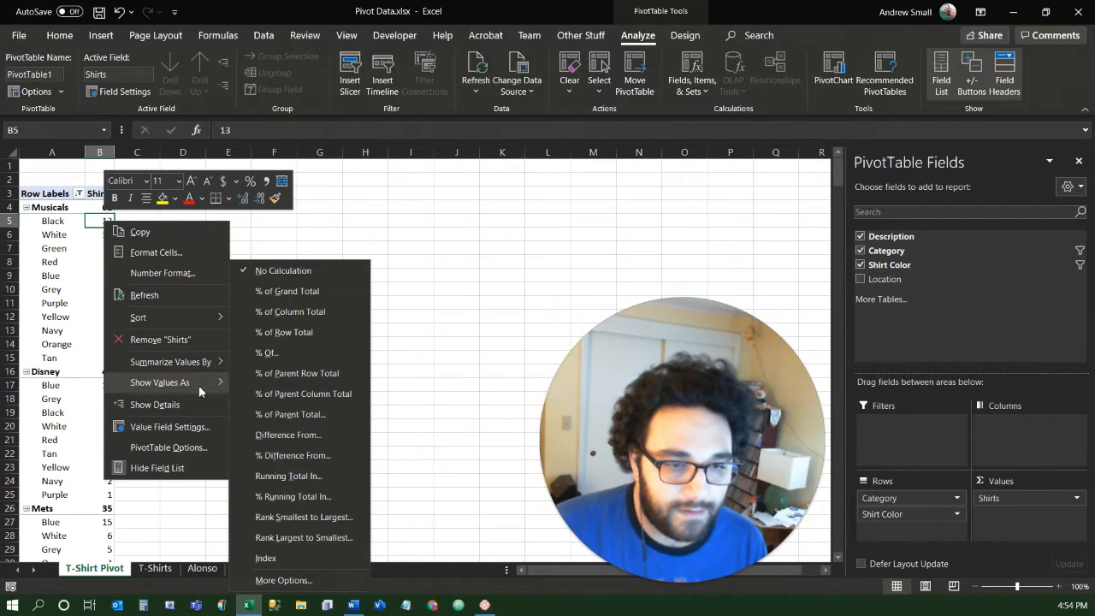
{"action": "left_click", "coordinate": [308, 296]}
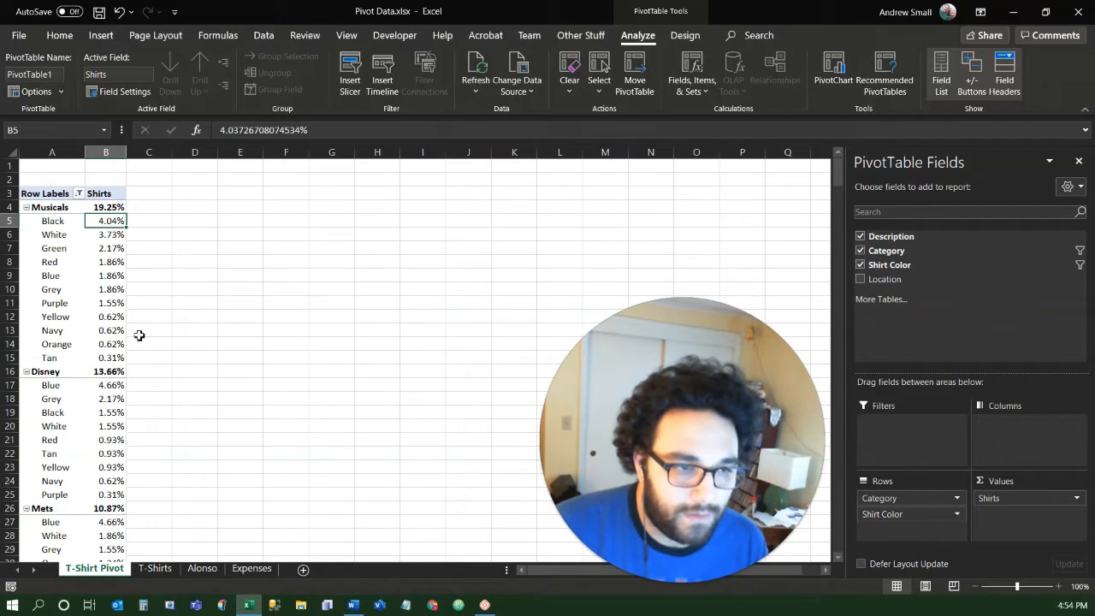
Check the grand-total percentages of the Musicals and Mets categories.
{"action": "left_click", "coordinate": [104, 206]}
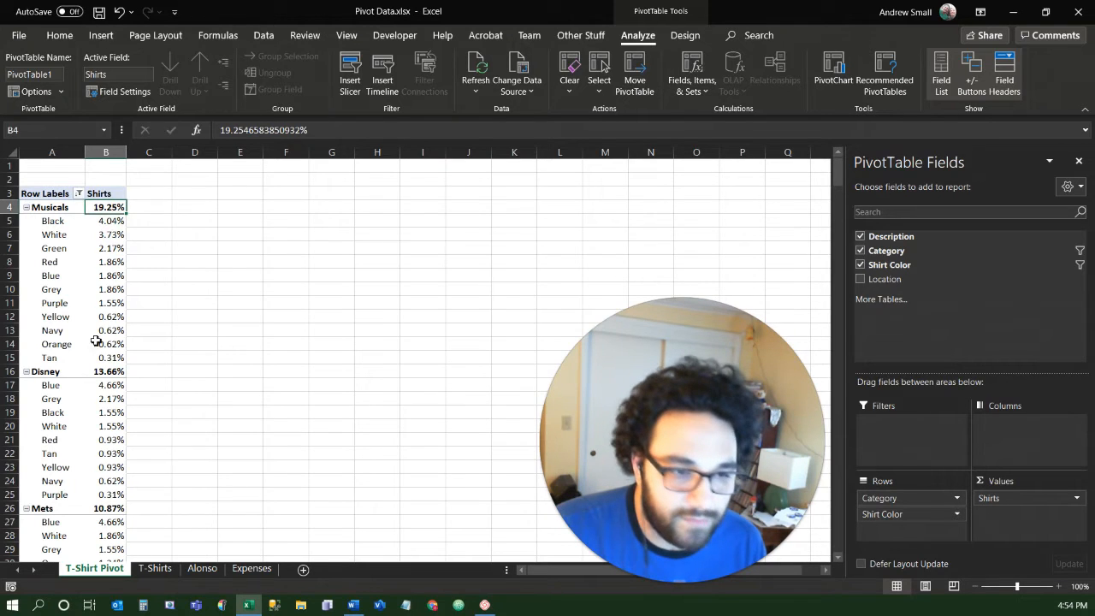
{"action": "scroll", "coordinate": [100, 347], "scroll_direction": "down", "scroll_amount": 7}
{"action": "scroll", "coordinate": [104, 270], "scroll_direction": "up", "scroll_amount": 2}
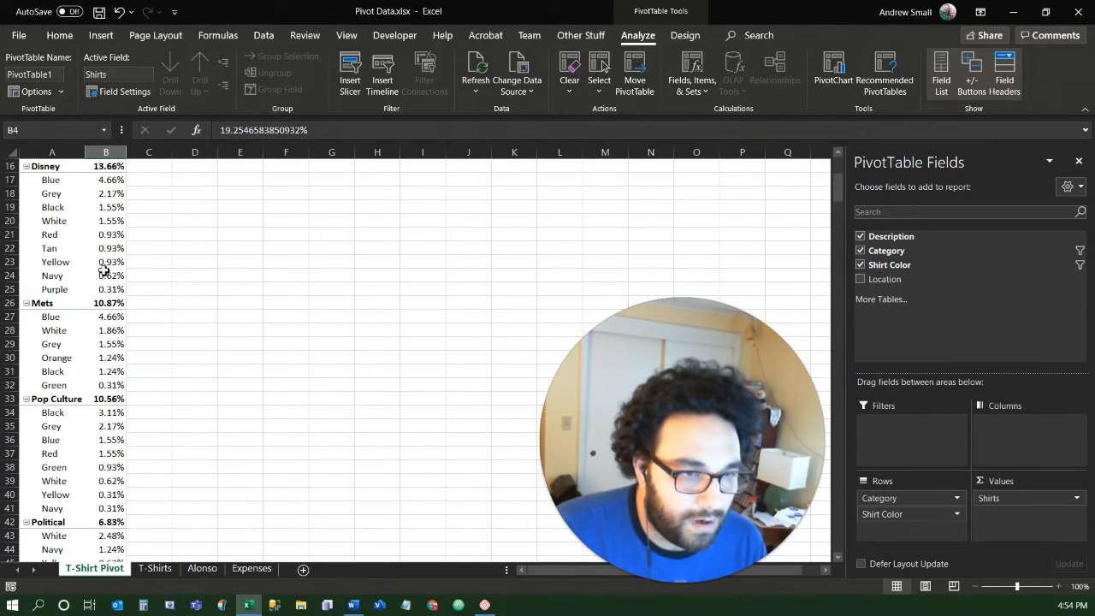
{"action": "left_click", "coordinate": [105, 316]}
{"action": "left_click", "coordinate": [105, 303]}
{"action": "scroll", "coordinate": [112, 274], "scroll_direction": "up", "scroll_amount": 5}
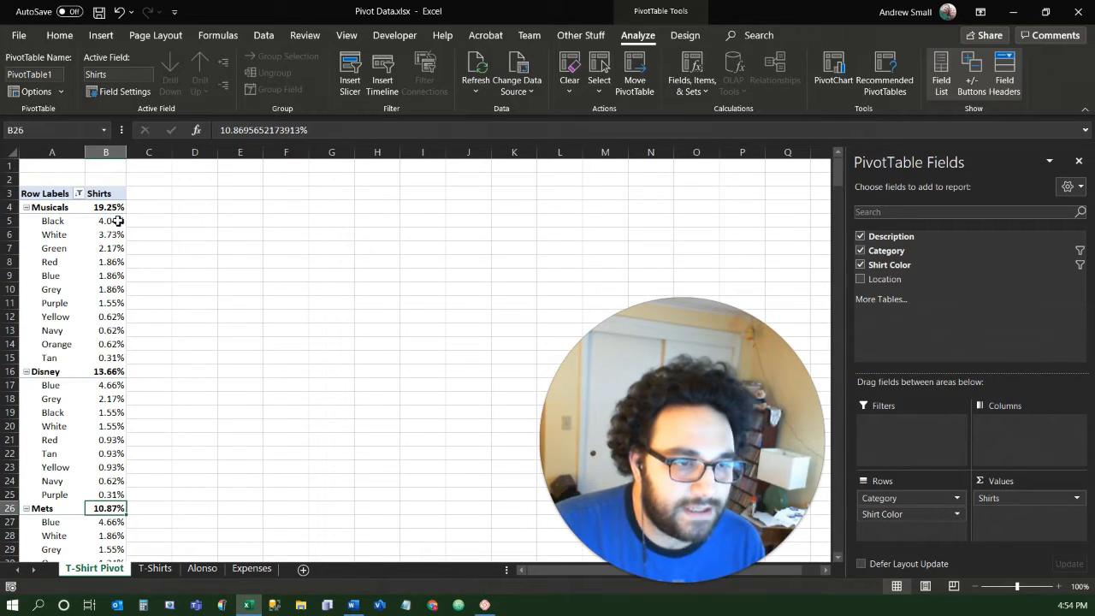
Collapse the entire Category field to total the category percentages from Musicals through Peanuts, and undo the collapse.
{"action": "right_click", "coordinate": [48, 210]}
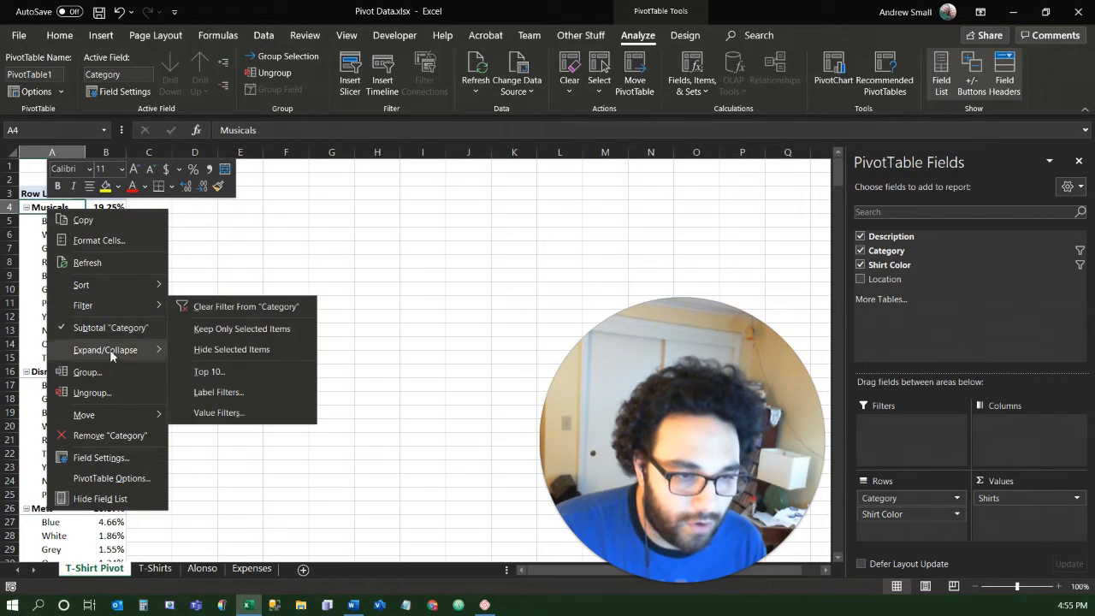
{"action": "mouse_move", "coordinate": [137, 351]}
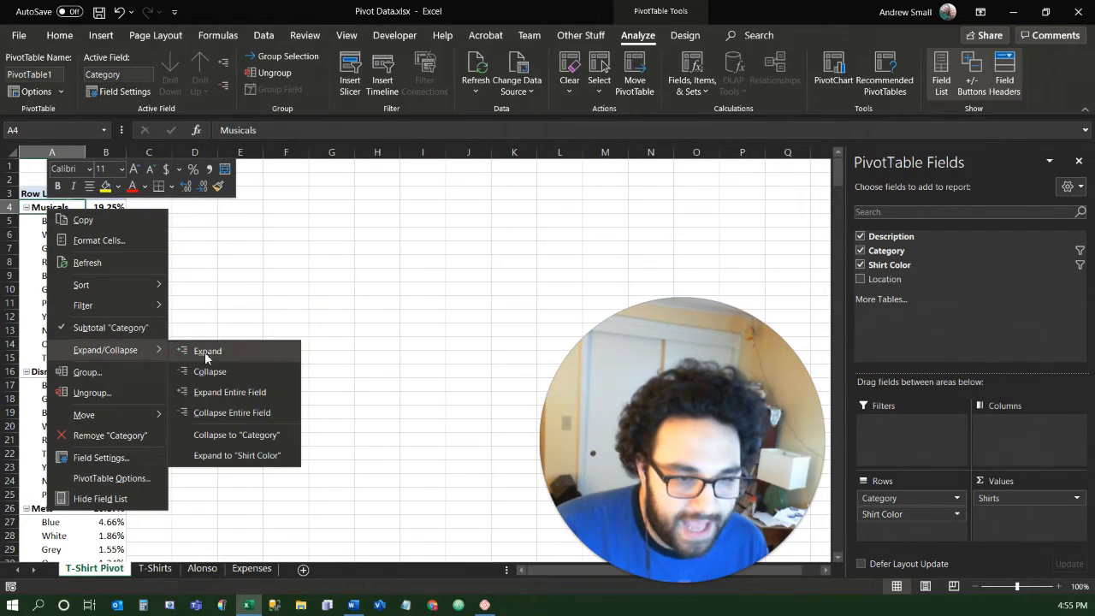
{"action": "left_click", "coordinate": [241, 414]}
{"action": "left_click", "coordinate": [107, 209]}
{"action": "left_click_drag", "start_coordinate": [112, 224], "coordinate": [114, 402]}
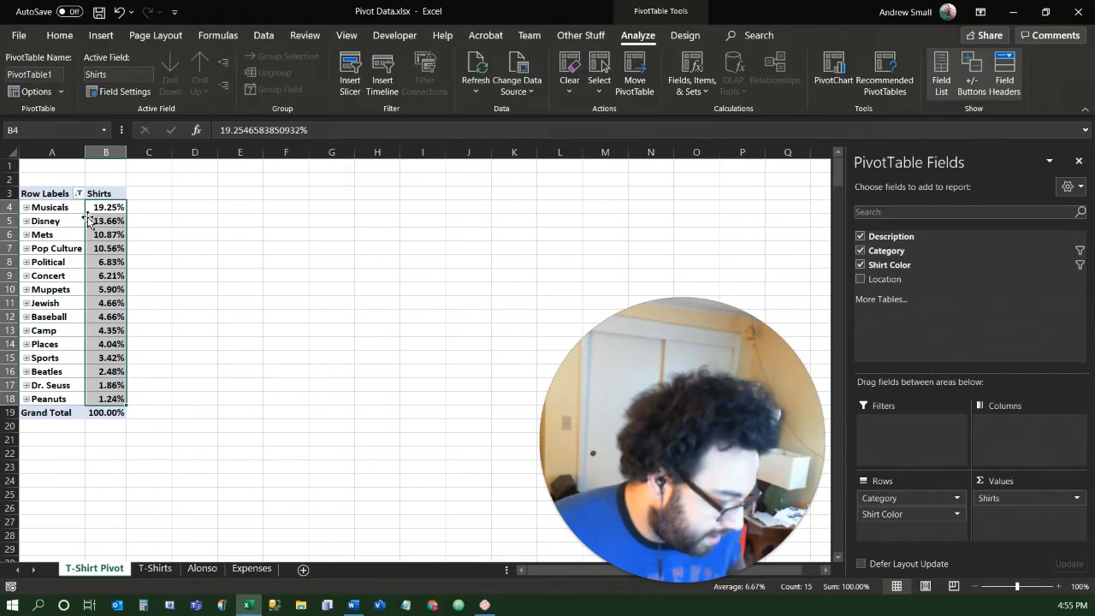
{"action": "key", "text": "ctrl+z"}
Compare the combined Musicals color percentages with the category subtotal, and inspect the Black shirts entry.
{"action": "left_click_drag", "start_coordinate": [114, 221], "coordinate": [107, 358]}
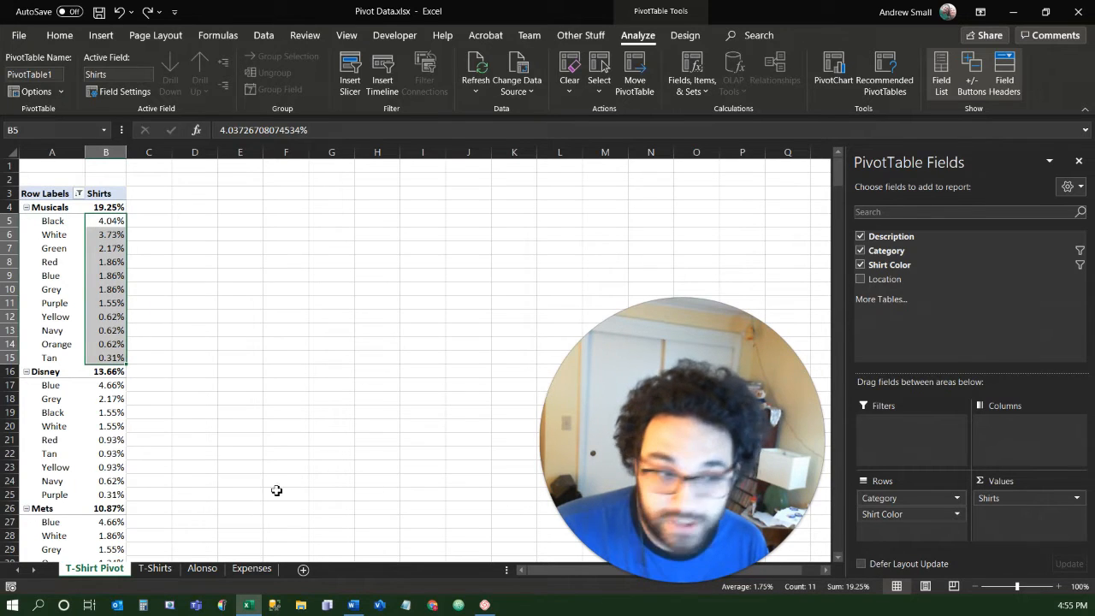
{"action": "left_click", "coordinate": [65, 224]}
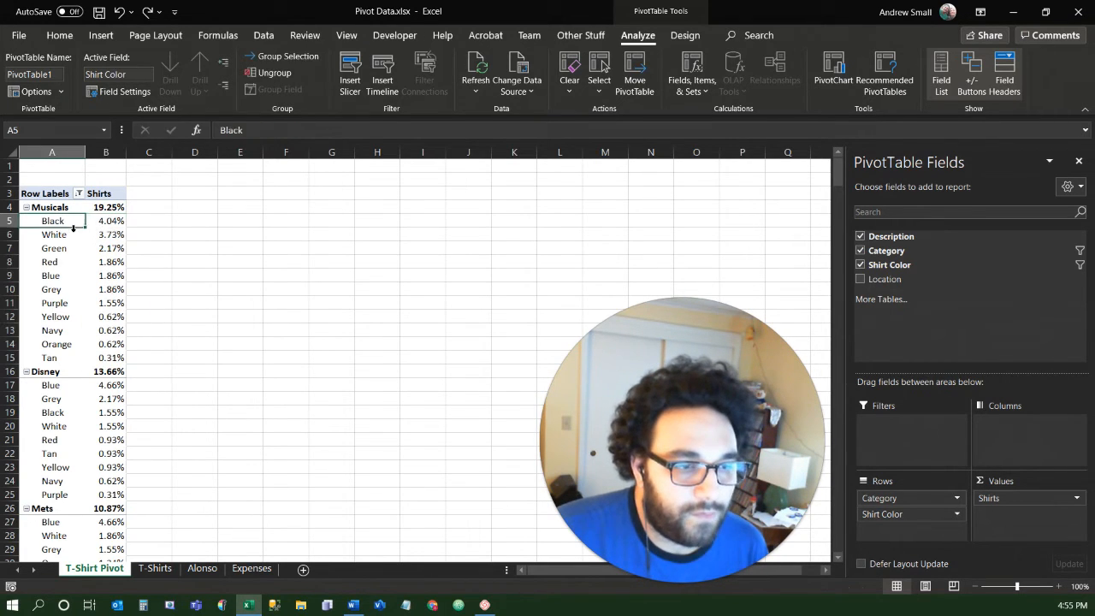
{"action": "left_click", "coordinate": [114, 222]}
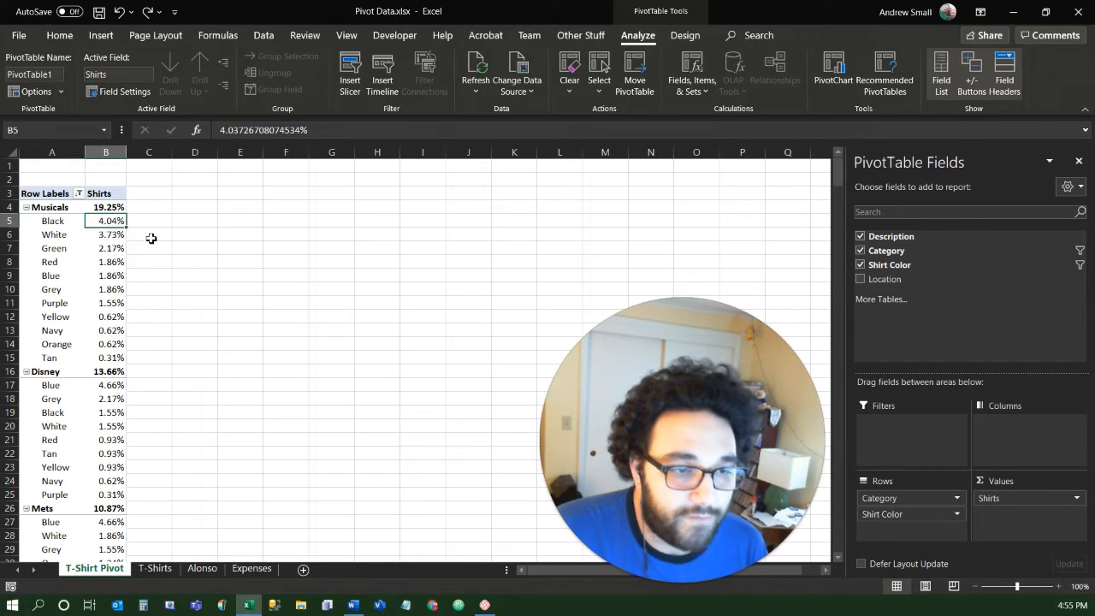
{"action": "left_click", "coordinate": [55, 223]}
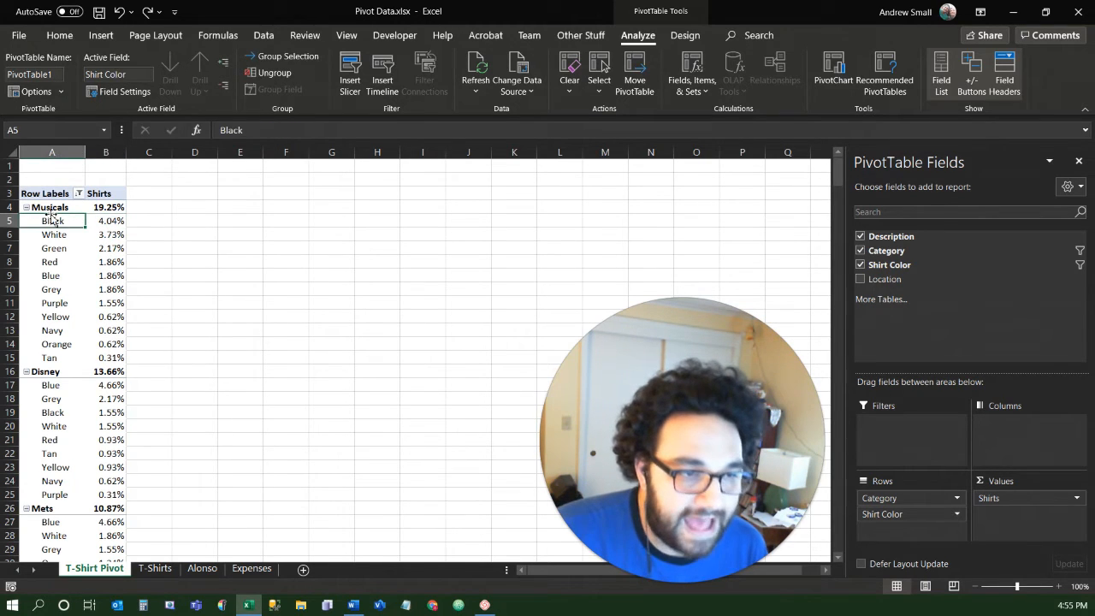
{"action": "left_click", "coordinate": [49, 208]}
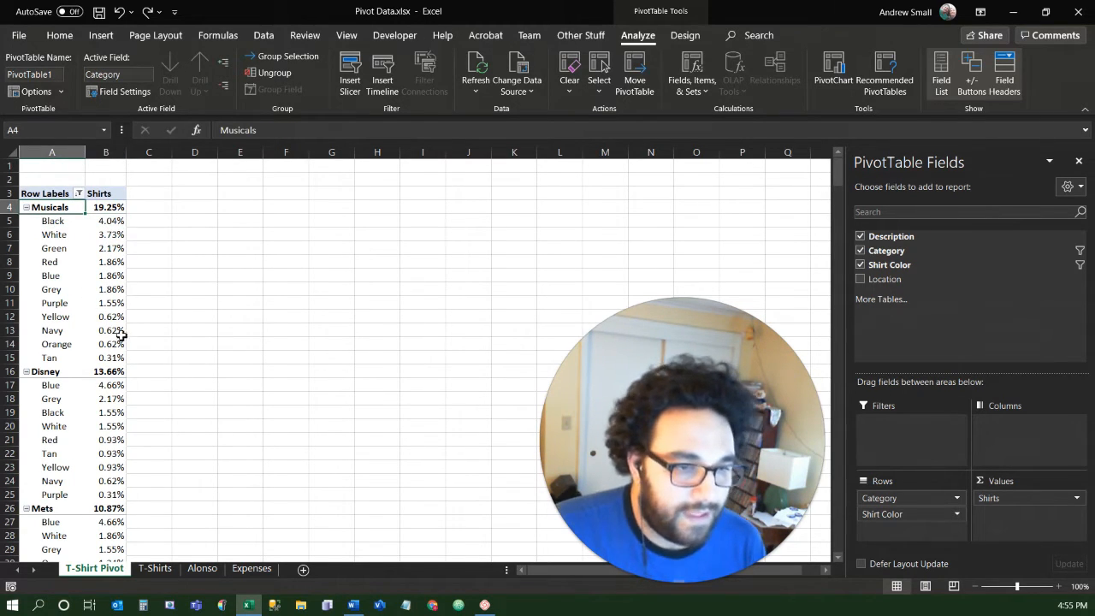
Inspect the percentage of Orange shirts within the Mets category.
{"action": "scroll", "coordinate": [137, 417], "scroll_direction": "down", "scroll_amount": 4}
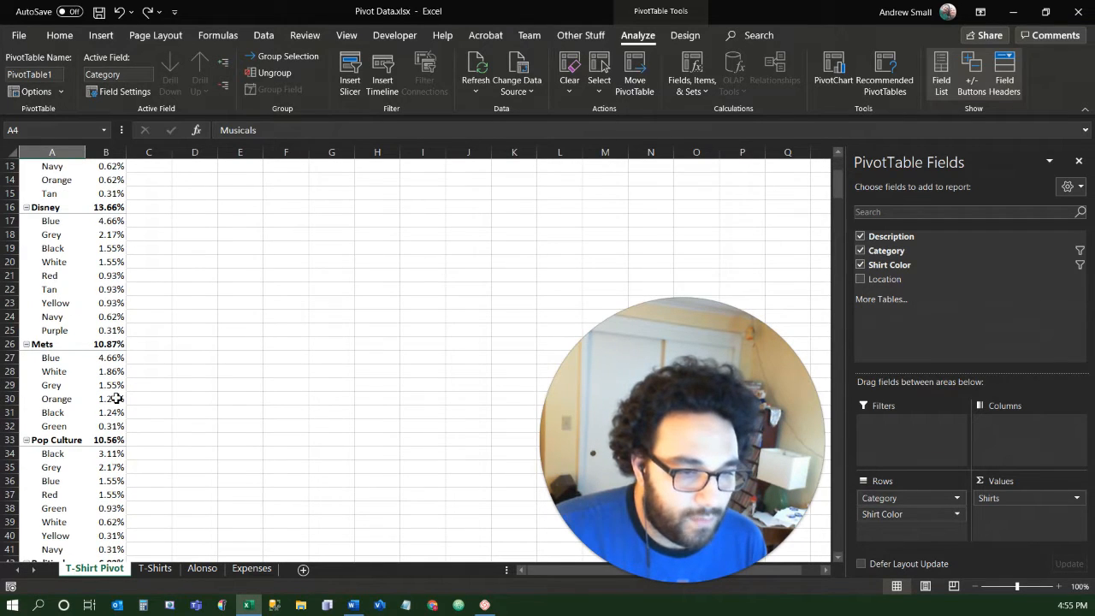
{"action": "left_click", "coordinate": [118, 398]}
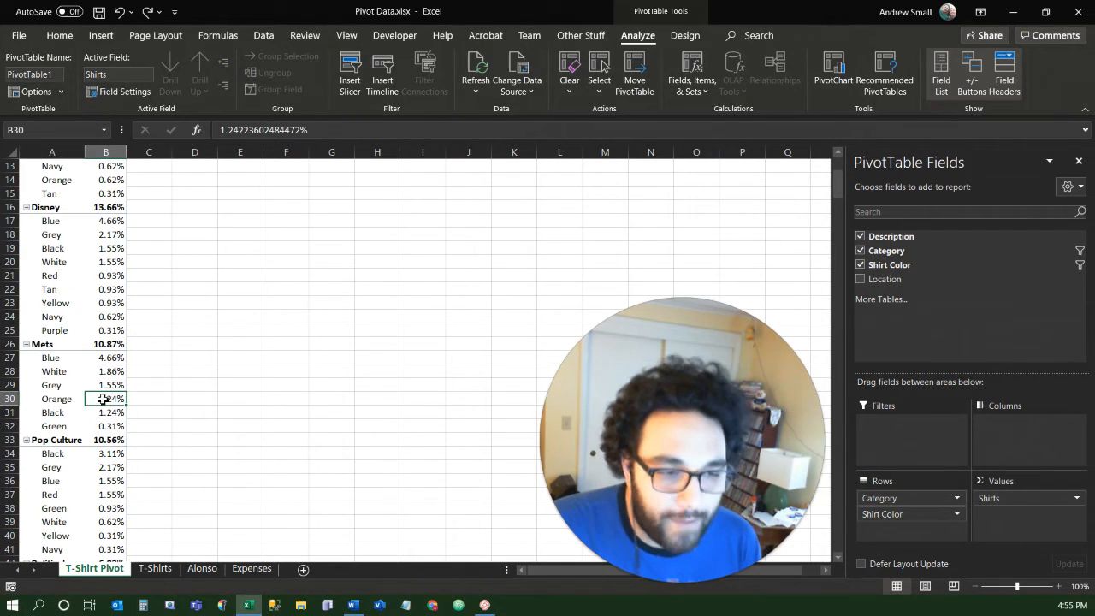
{"action": "left_click", "coordinate": [67, 399]}
{"action": "left_click", "coordinate": [52, 340]}
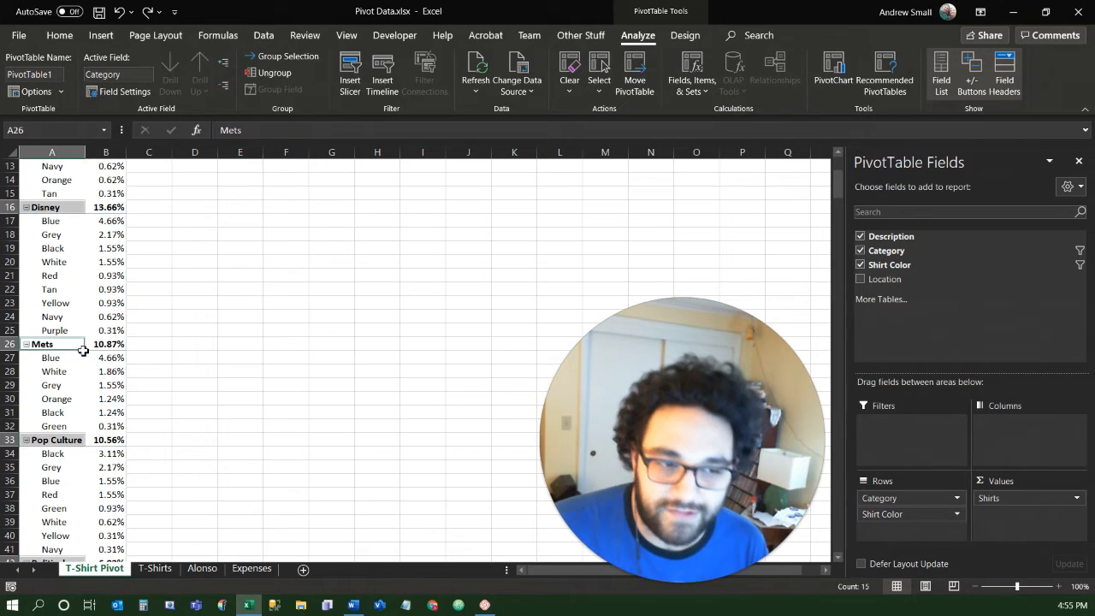
{"action": "left_click", "coordinate": [123, 290]}
{"action": "scroll", "coordinate": [122, 290], "scroll_direction": "up", "scroll_amount": 4}
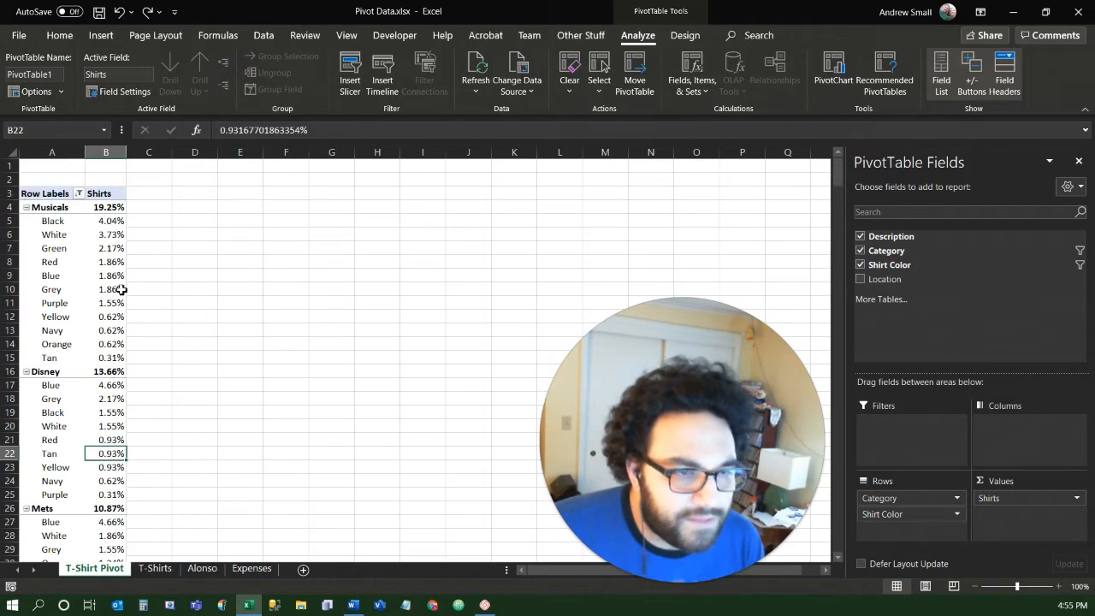
Change the Shirts values to show as % of Parent Row Total.
{"action": "left_click", "coordinate": [107, 236]}
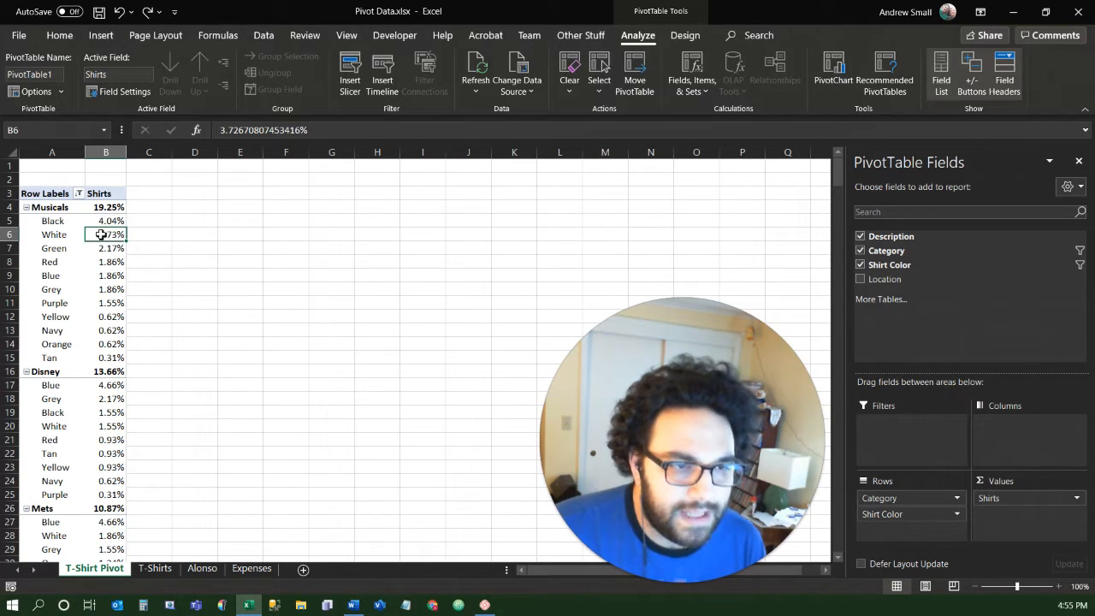
{"action": "right_click", "coordinate": [100, 234]}
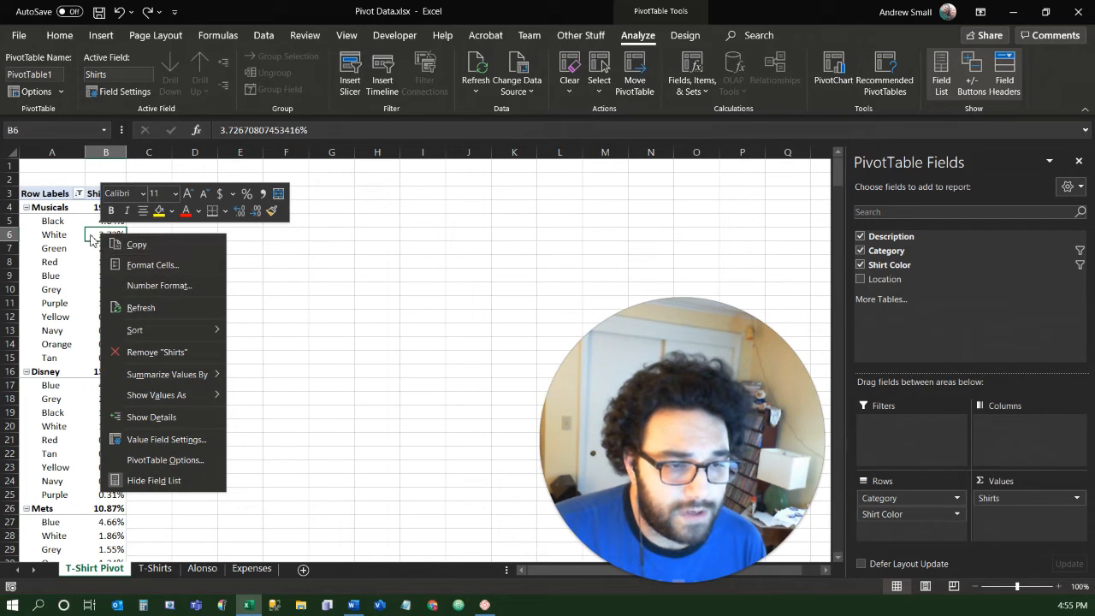
{"action": "mouse_move", "coordinate": [201, 396]}
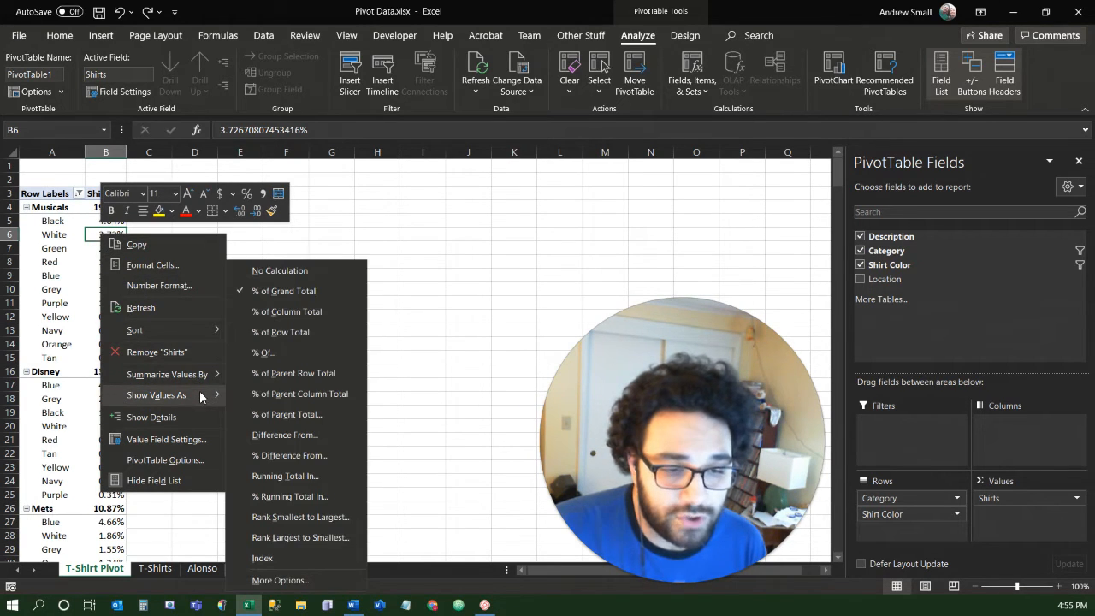
{"action": "left_click", "coordinate": [320, 377]}
Check the Musicals subtotal and the combined percentages of its colors, and view the Disney and Mets breakdowns.
{"action": "left_click", "coordinate": [120, 207]}
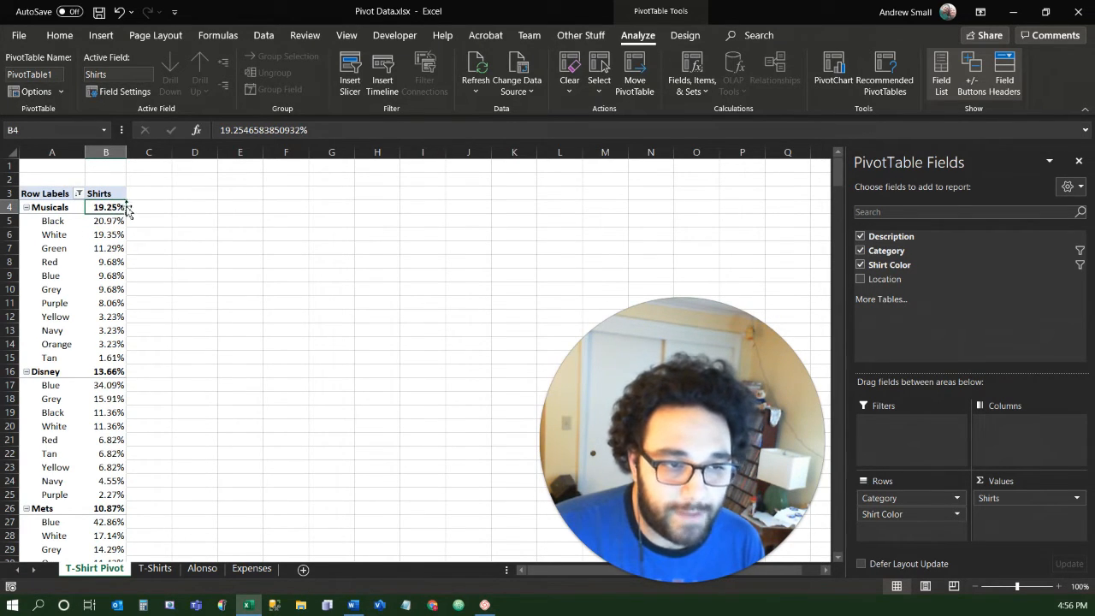
{"action": "left_click_drag", "start_coordinate": [108, 222], "coordinate": [107, 265]}
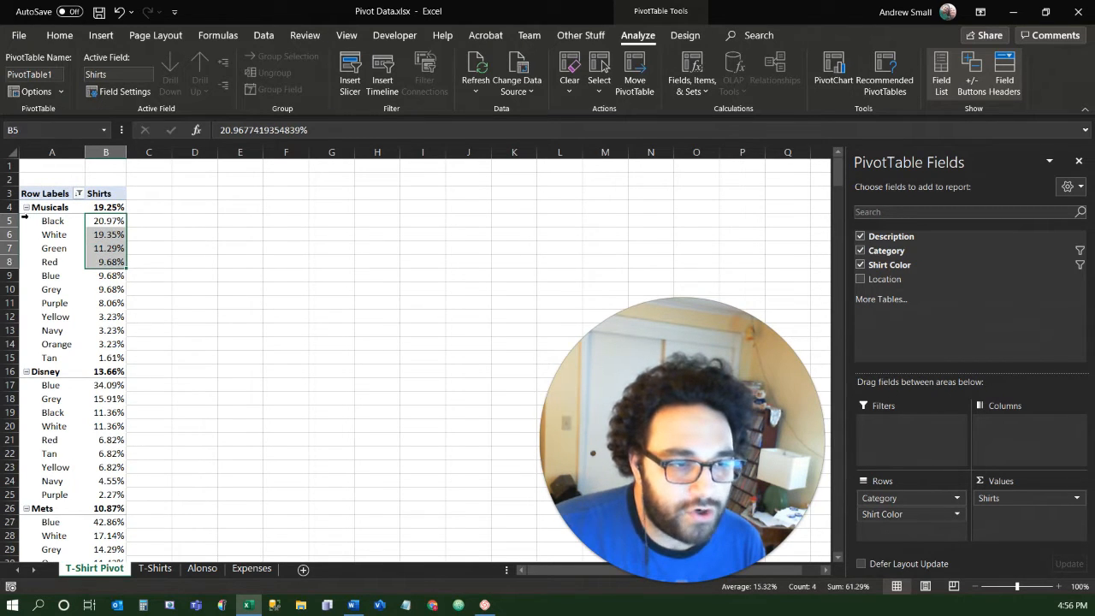
{"action": "left_click_drag", "start_coordinate": [109, 221], "coordinate": [114, 358]}
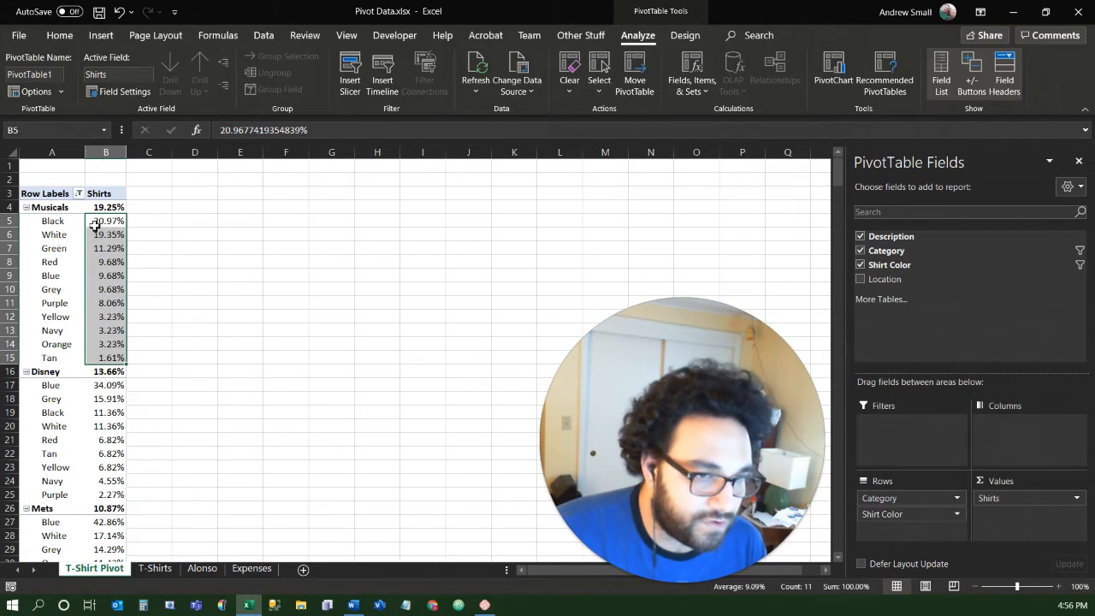
{"action": "scroll", "coordinate": [110, 404], "scroll_direction": "down", "scroll_amount": 2}
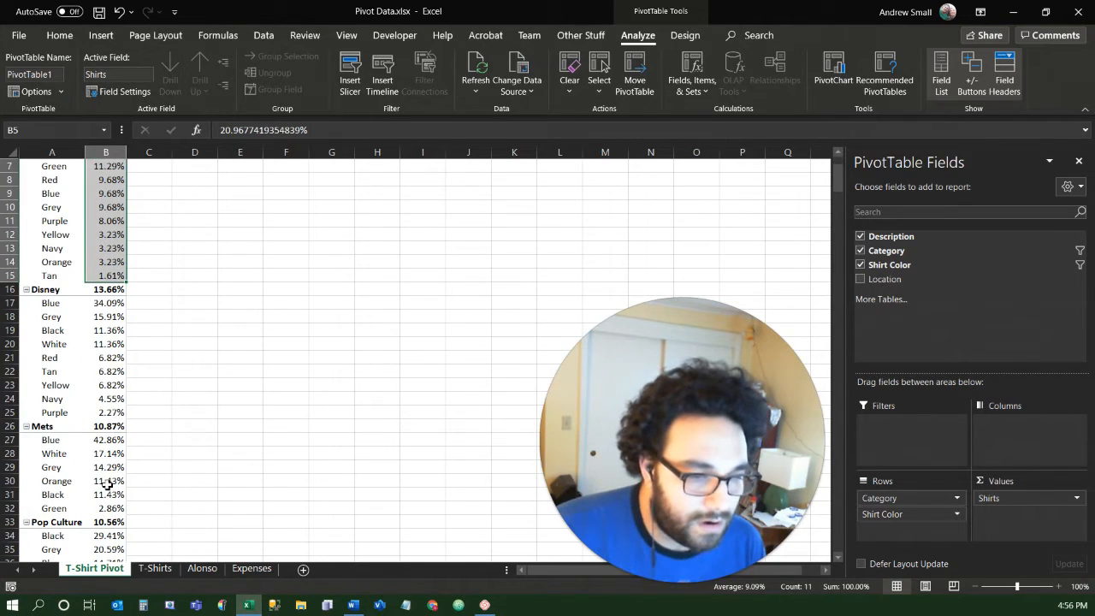
Compare the Orange shirts' share with the Mets category subtotal.
{"action": "left_click", "coordinate": [110, 483]}
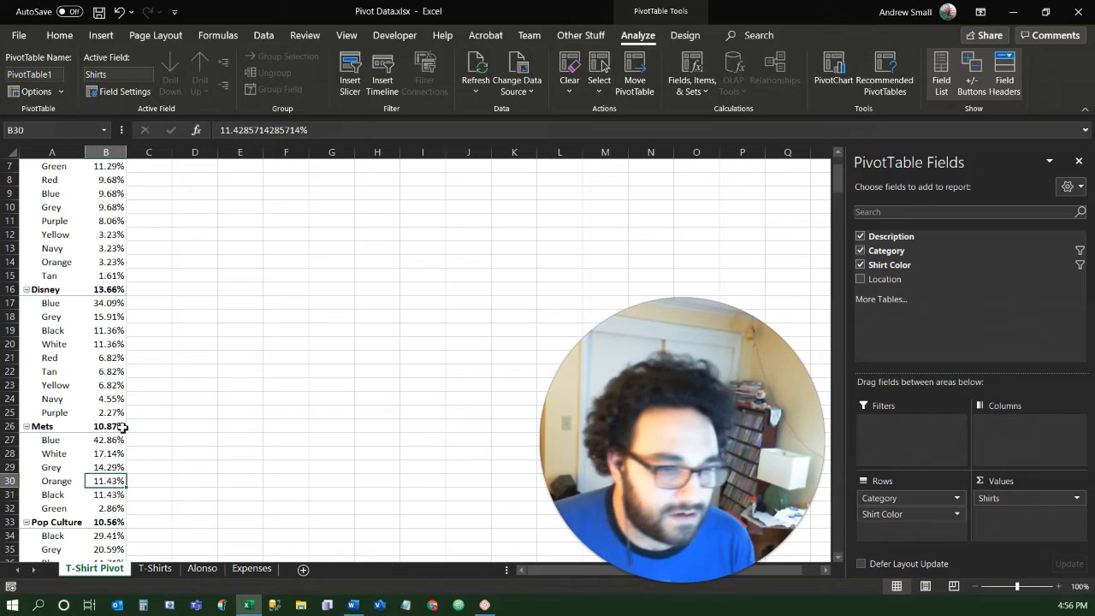
{"action": "mouse_move", "coordinate": [112, 433]}
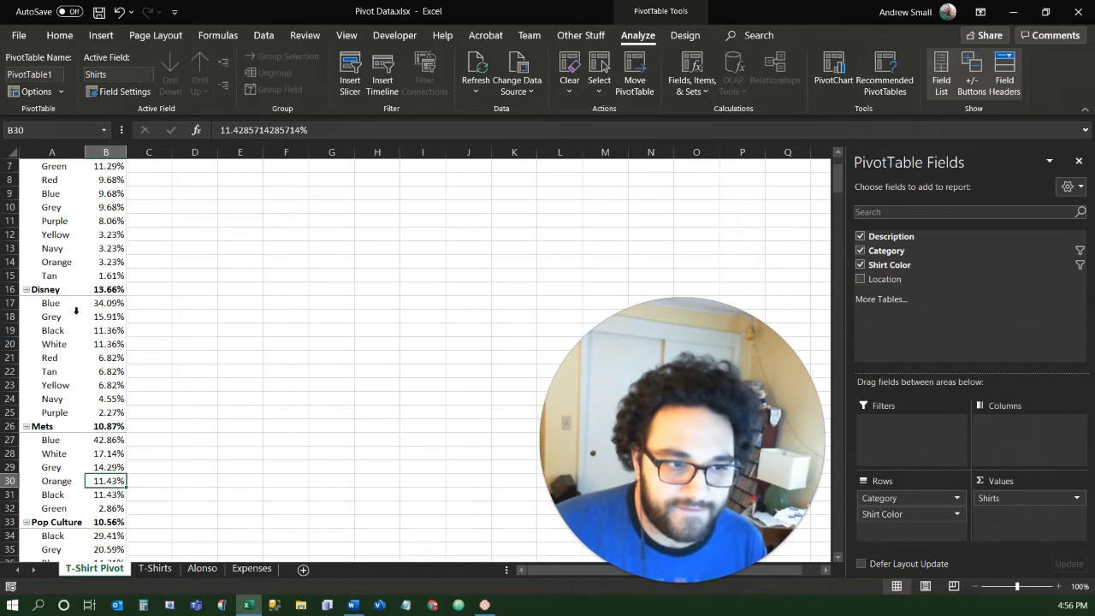
{"action": "scroll", "coordinate": [76, 311], "scroll_direction": "up", "scroll_amount": 2}
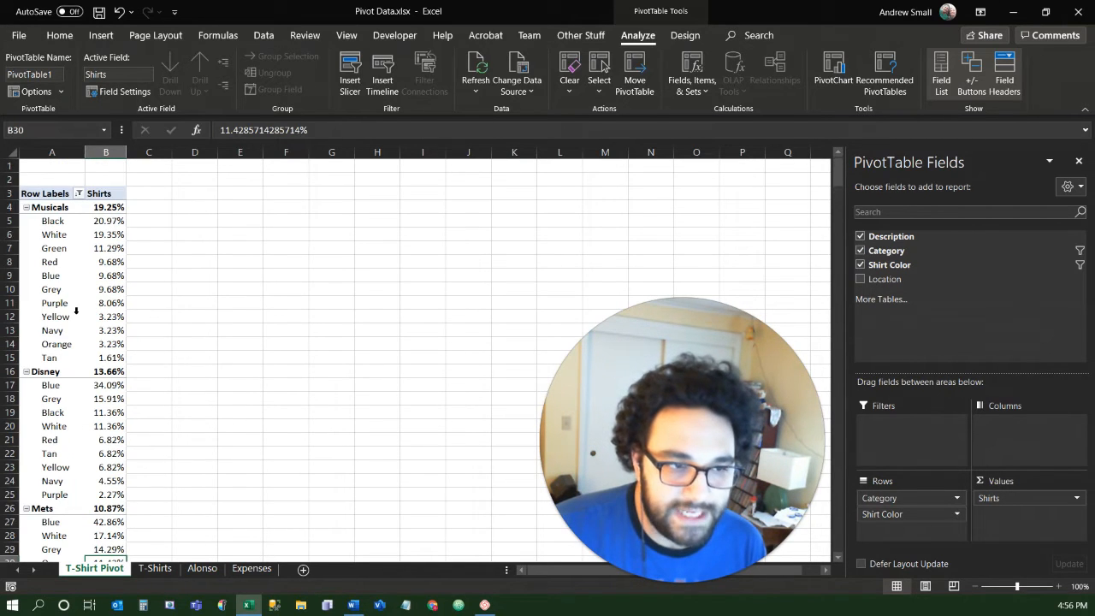
Add the Location field to the rows beneath Shirt Color and inspect the location breakdown of Black shirts within Musicals.
{"action": "left_click", "coordinate": [861, 281]}
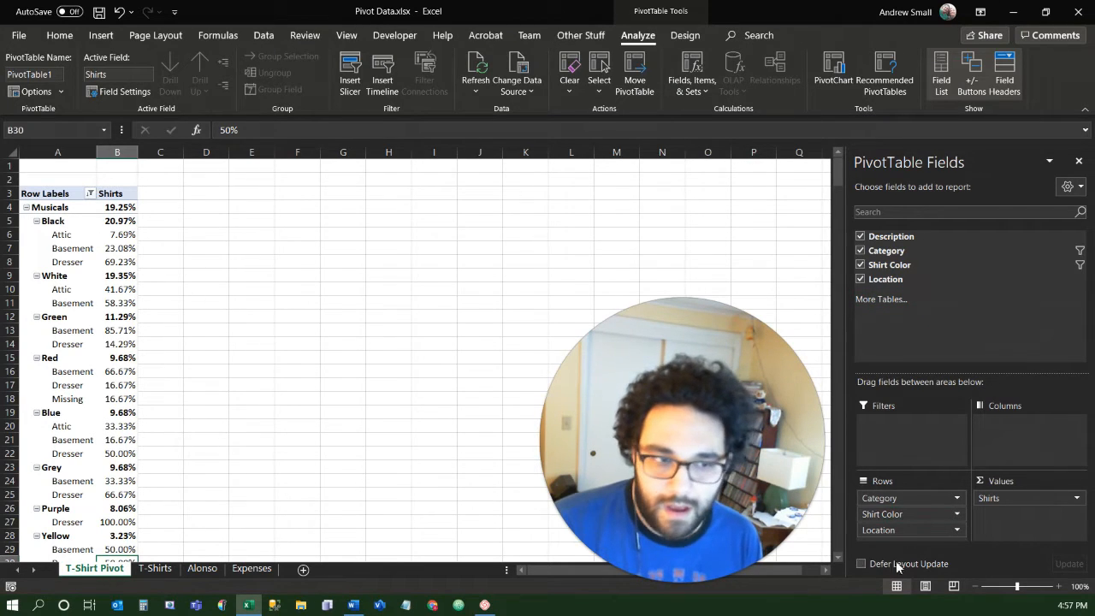
{"action": "left_click", "coordinate": [115, 264]}
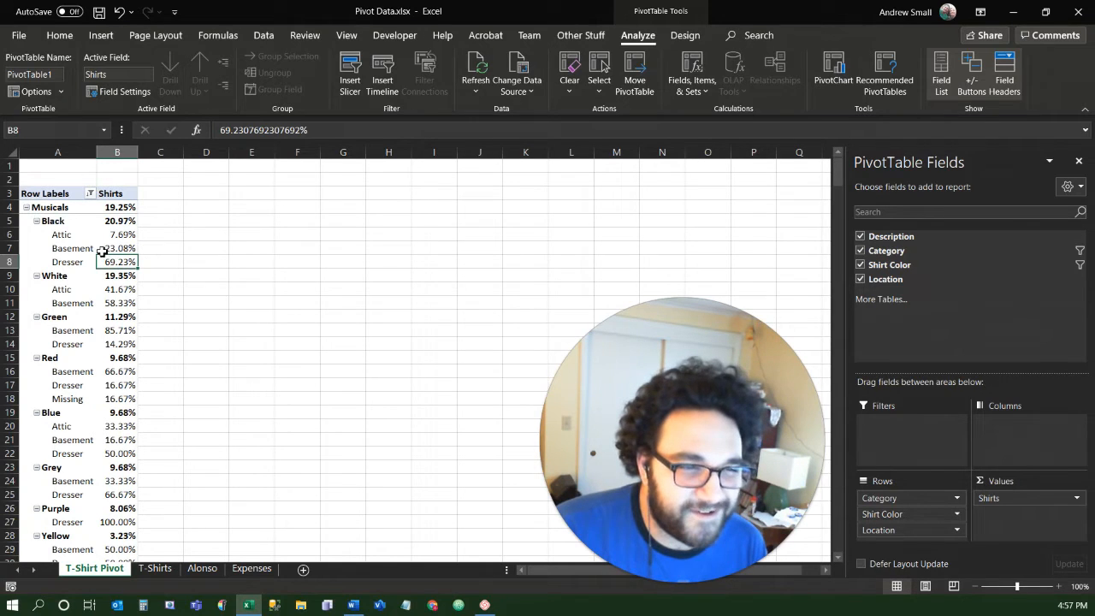
{"action": "left_click", "coordinate": [47, 208]}
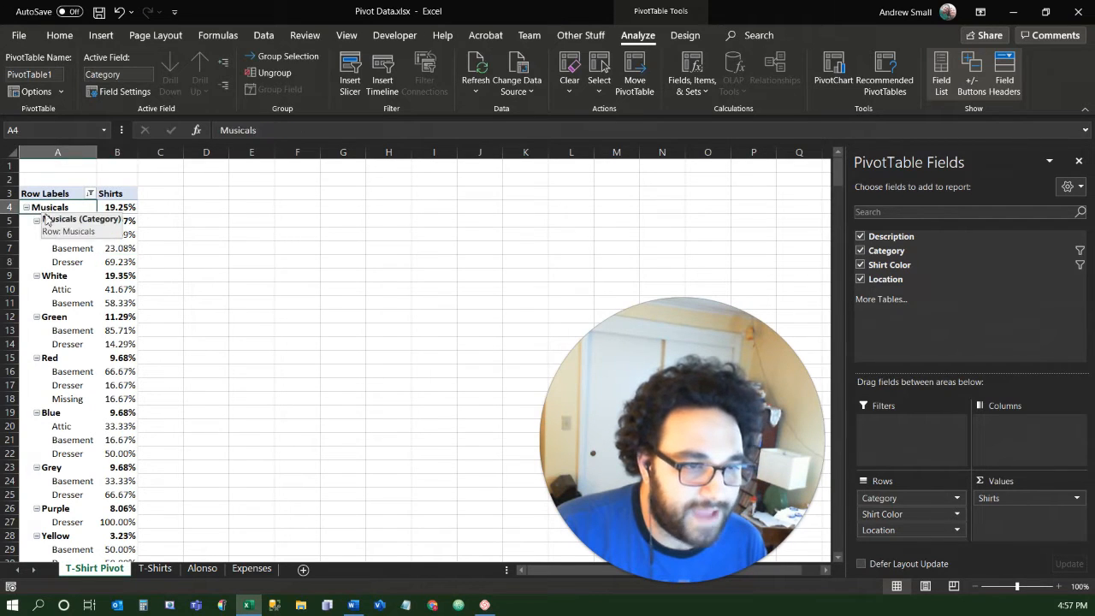
{"action": "left_click", "coordinate": [62, 222]}
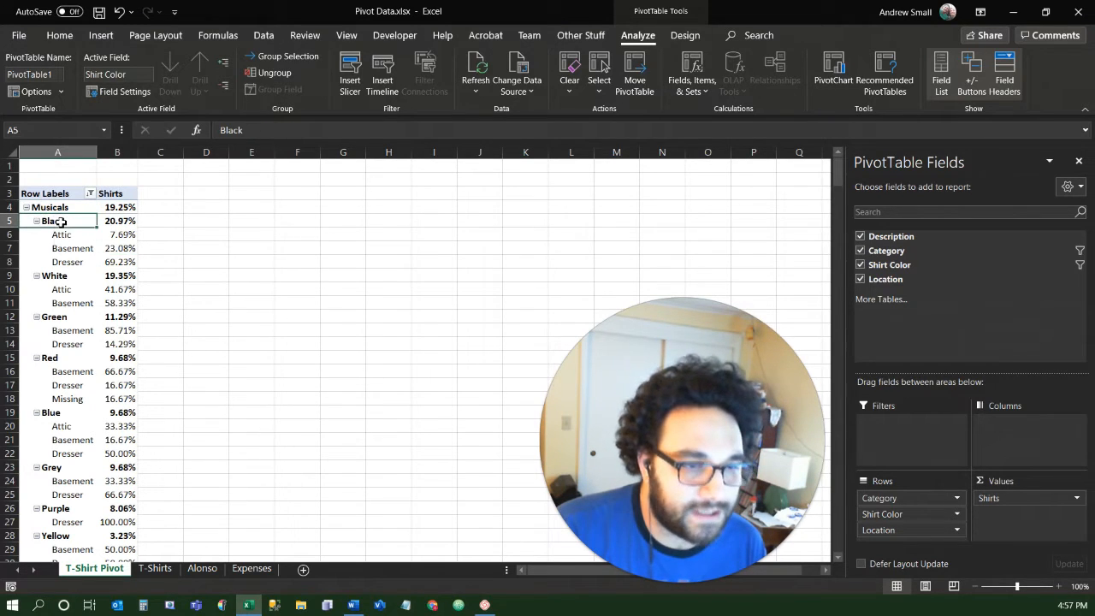
{"action": "left_click", "coordinate": [119, 236]}
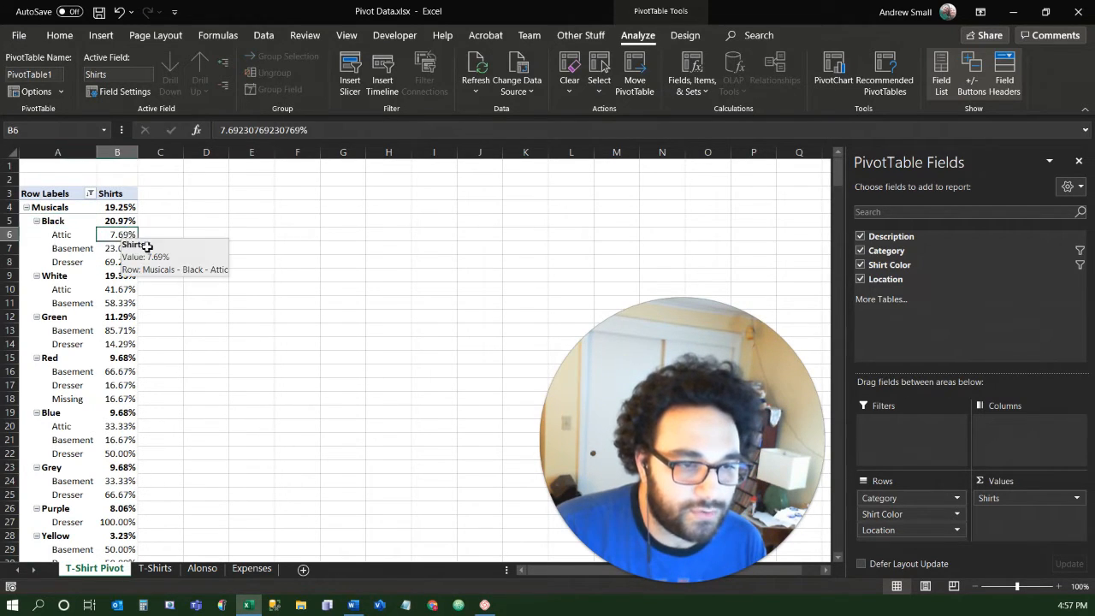
{"action": "left_click", "coordinate": [899, 531]}
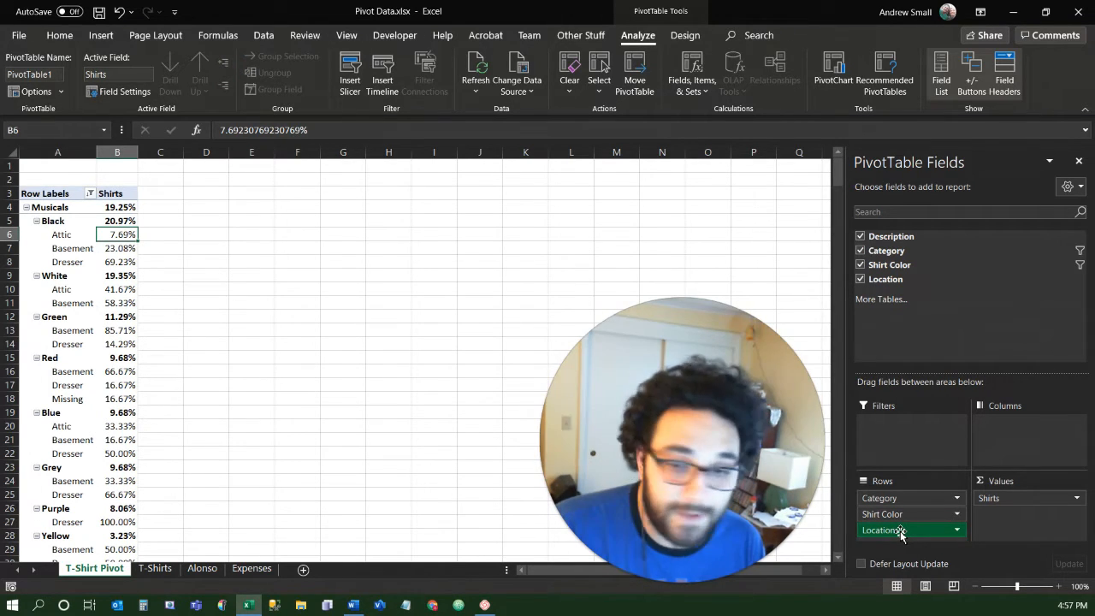
{"action": "left_click", "coordinate": [901, 514]}
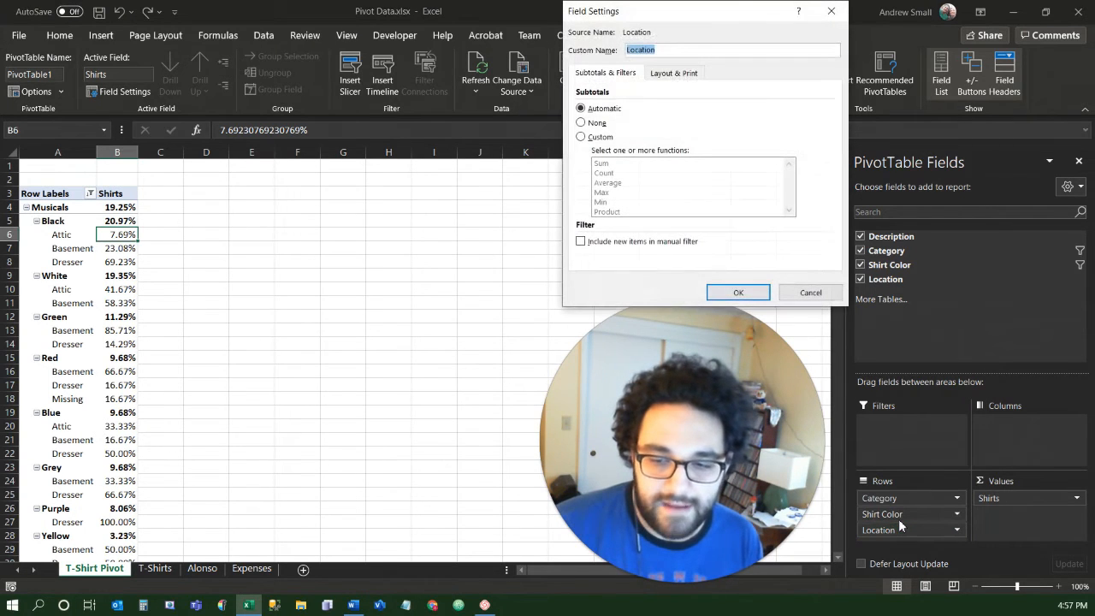
{"action": "left_click", "coordinate": [809, 292]}
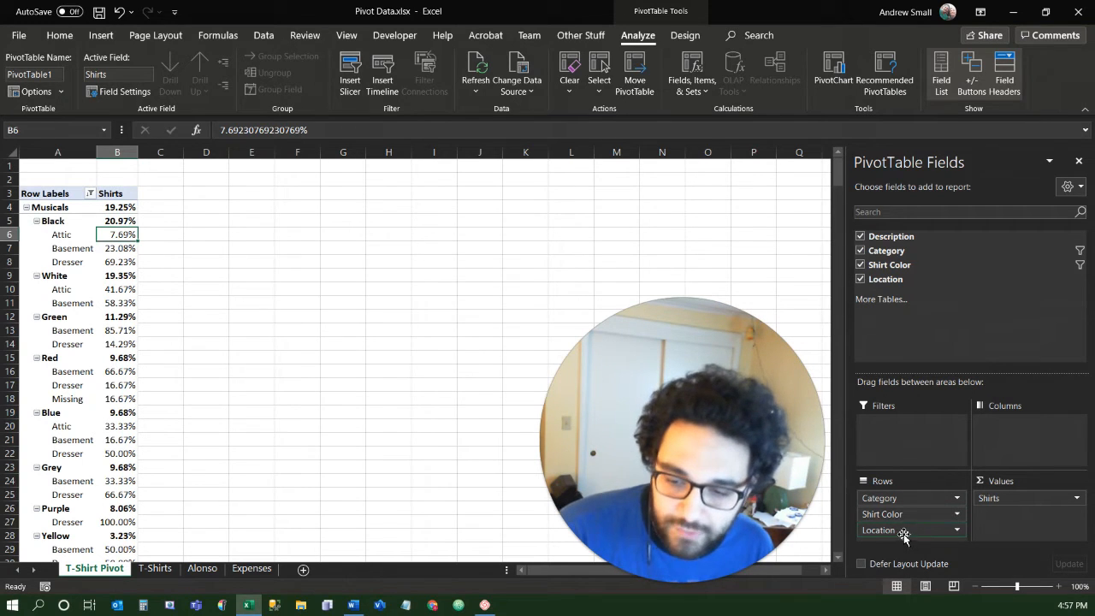
Reorder the PivotTable row fields to Location, Shirt Color, and Category.
{"action": "left_click_drag", "start_coordinate": [904, 532], "coordinate": [904, 504]}
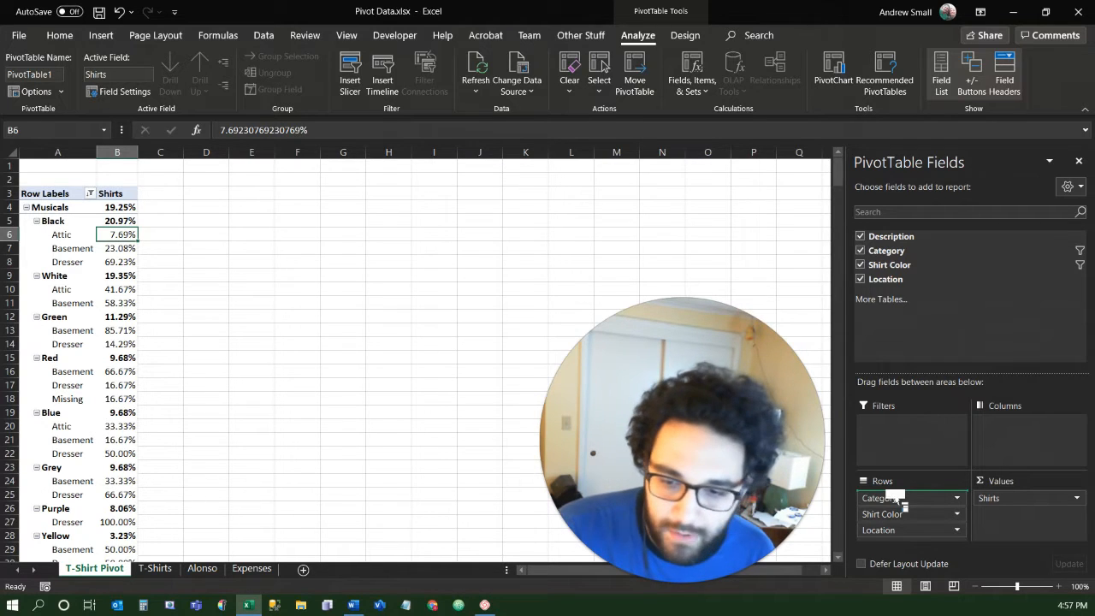
{"action": "left_click_drag", "start_coordinate": [897, 501], "coordinate": [900, 494]}
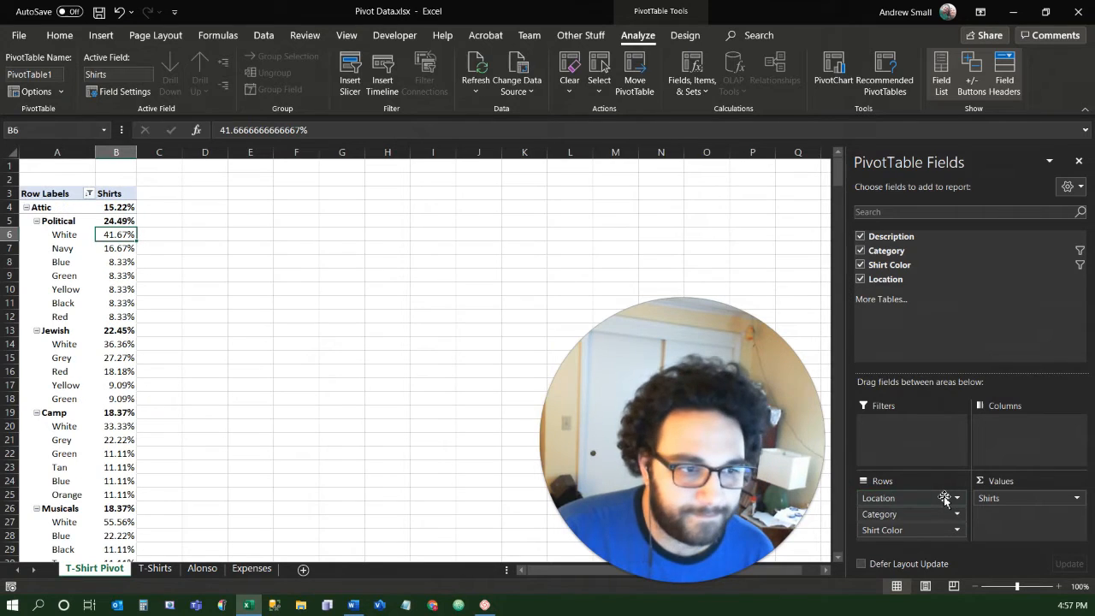
{"action": "left_click_drag", "start_coordinate": [902, 530], "coordinate": [896, 510]}
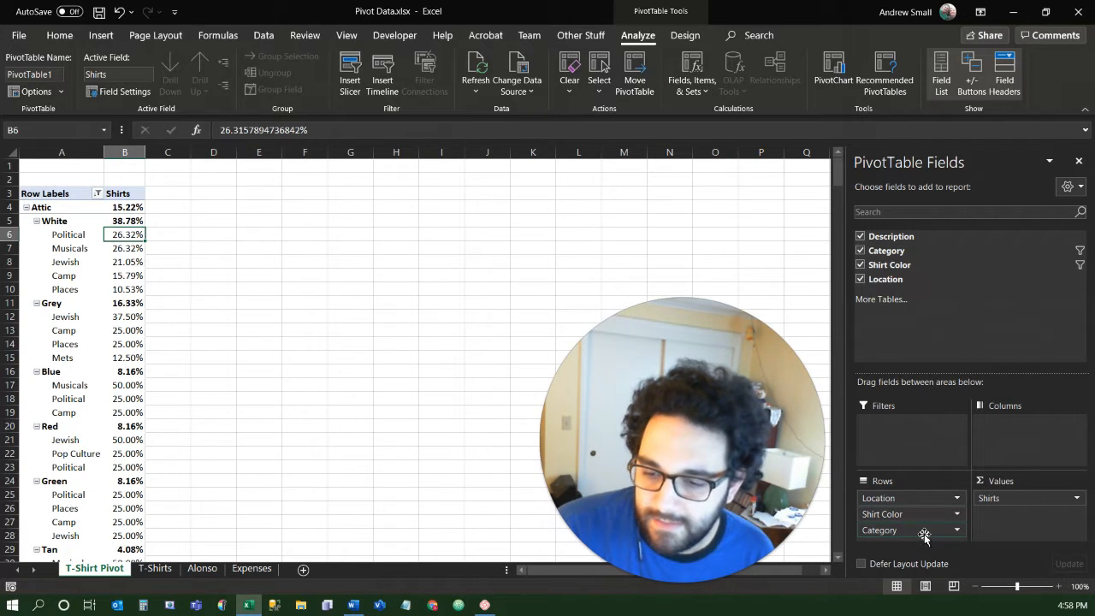
Collapse the Attic group, and collapse the entire Location field so only the location rows show.
{"action": "right_click", "coordinate": [41, 209]}
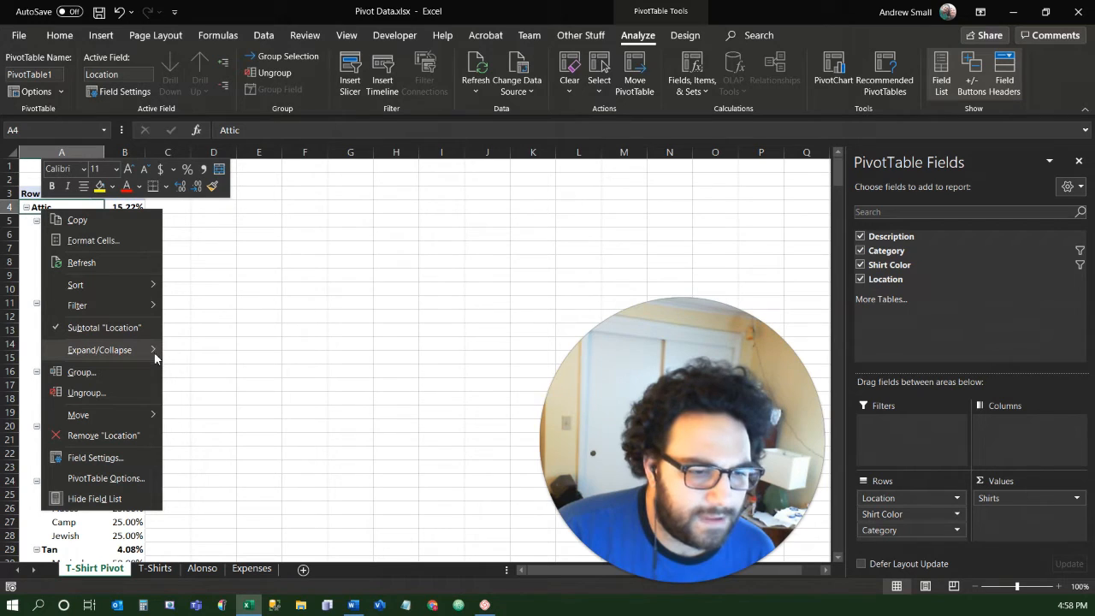
{"action": "mouse_move", "coordinate": [154, 357]}
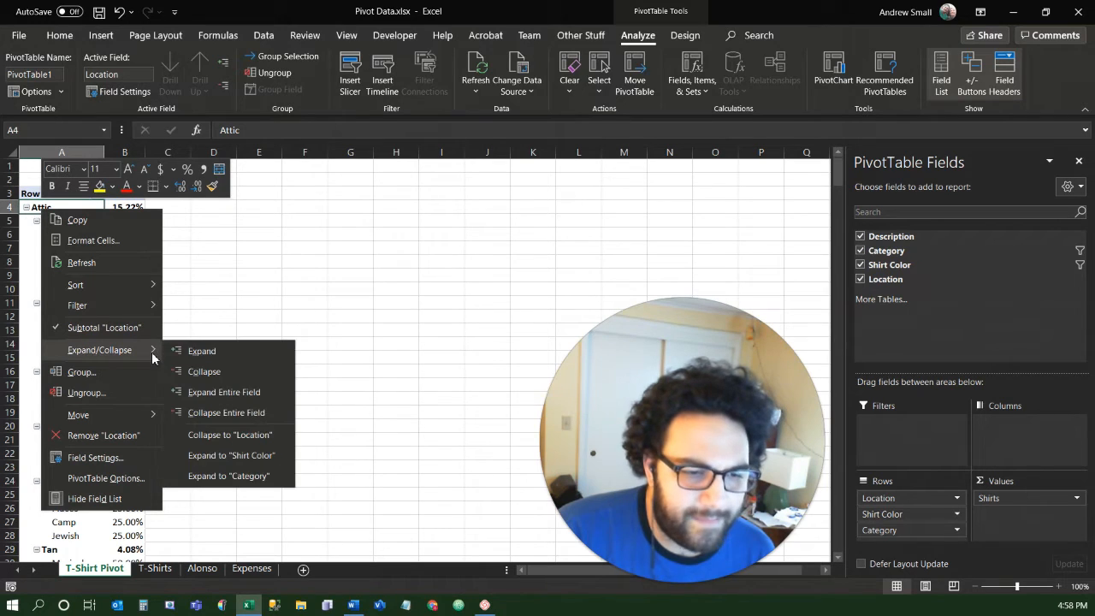
{"action": "left_click", "coordinate": [227, 370]}
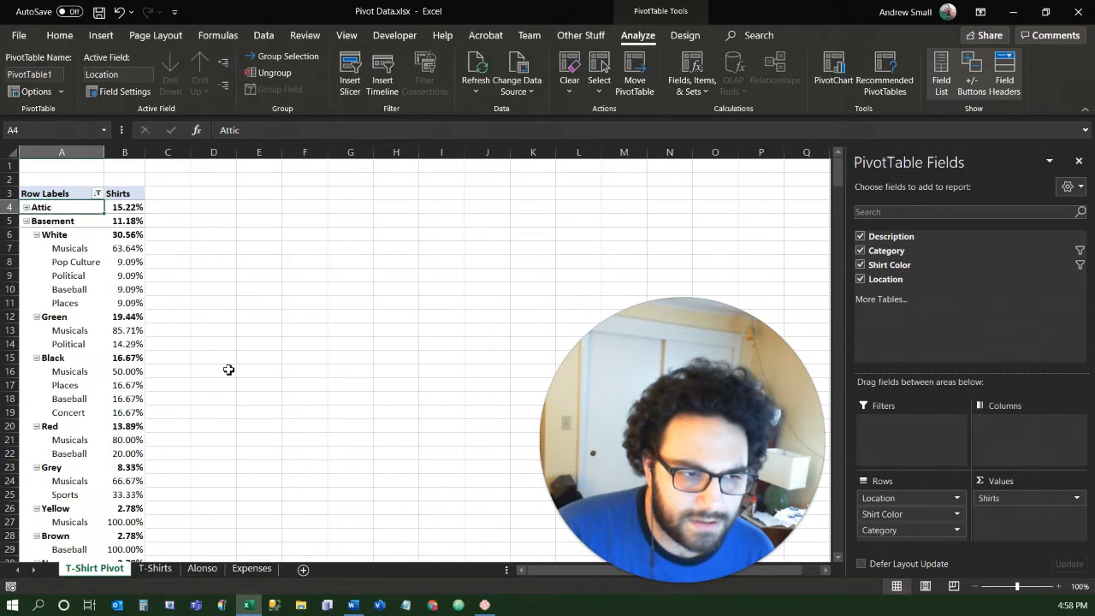
{"action": "right_click", "coordinate": [66, 208]}
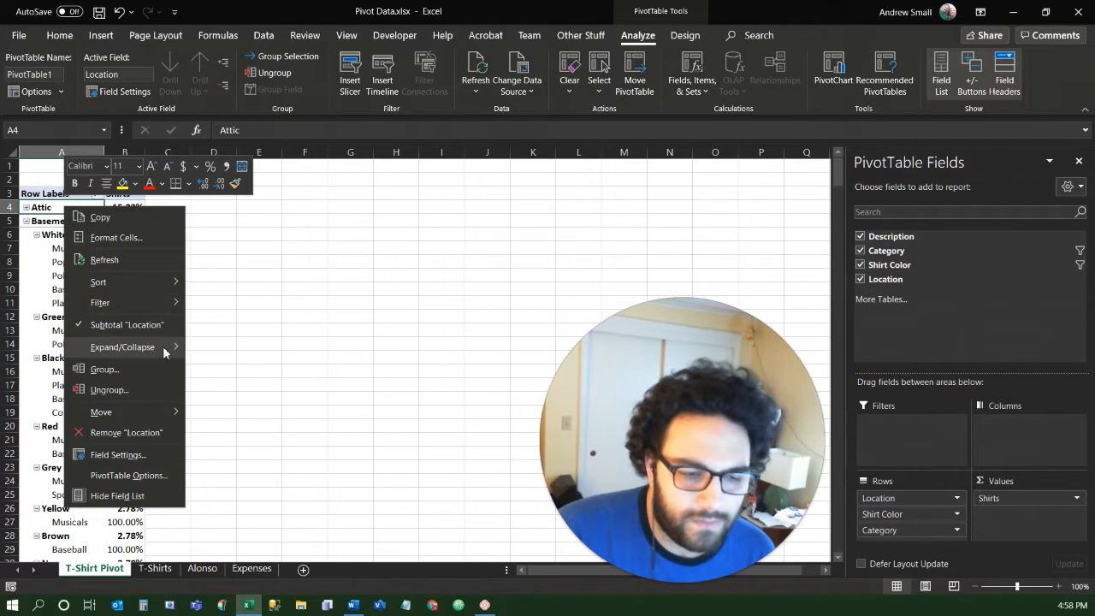
{"action": "mouse_move", "coordinate": [165, 352]}
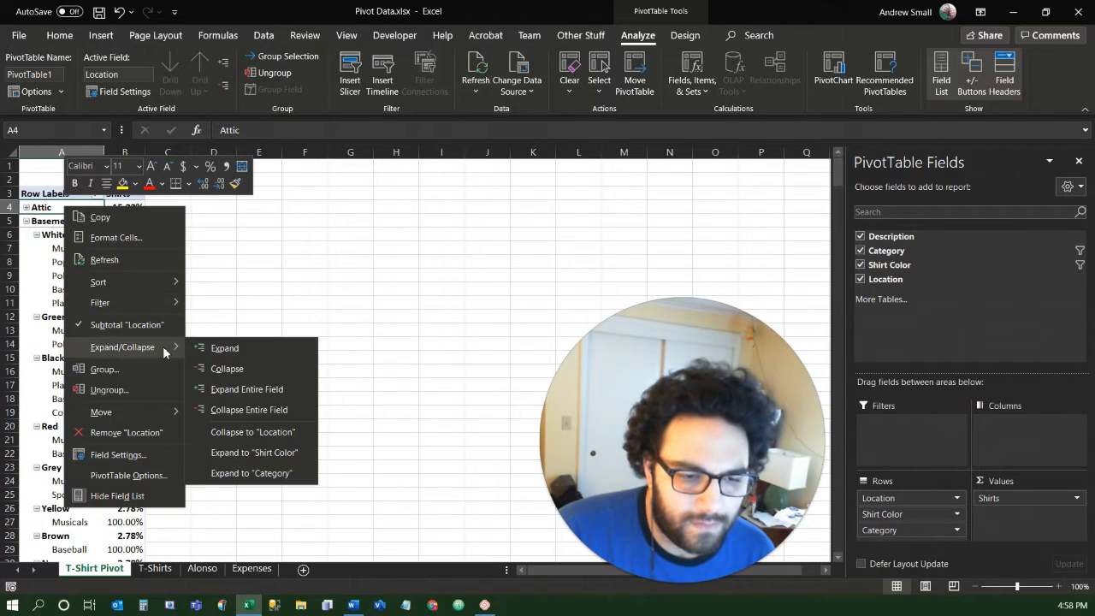
{"action": "left_click", "coordinate": [257, 411]}
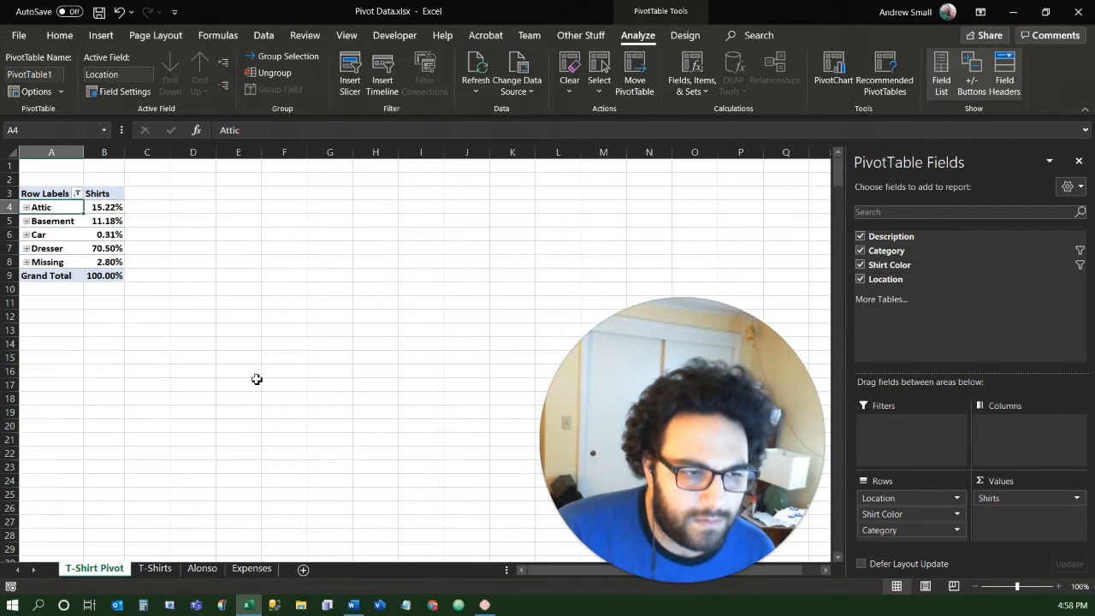
Expand the Car location to view its color and category breakdown, and collapse it again.
{"action": "left_click", "coordinate": [53, 234]}
{"action": "left_click", "coordinate": [26, 235]}
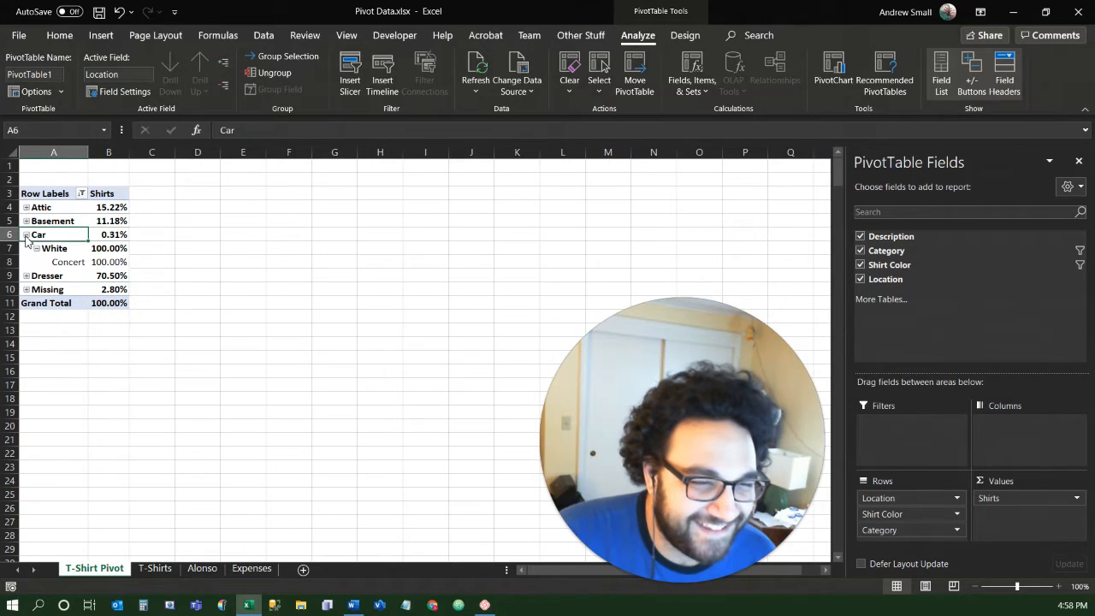
{"action": "left_click", "coordinate": [29, 238]}
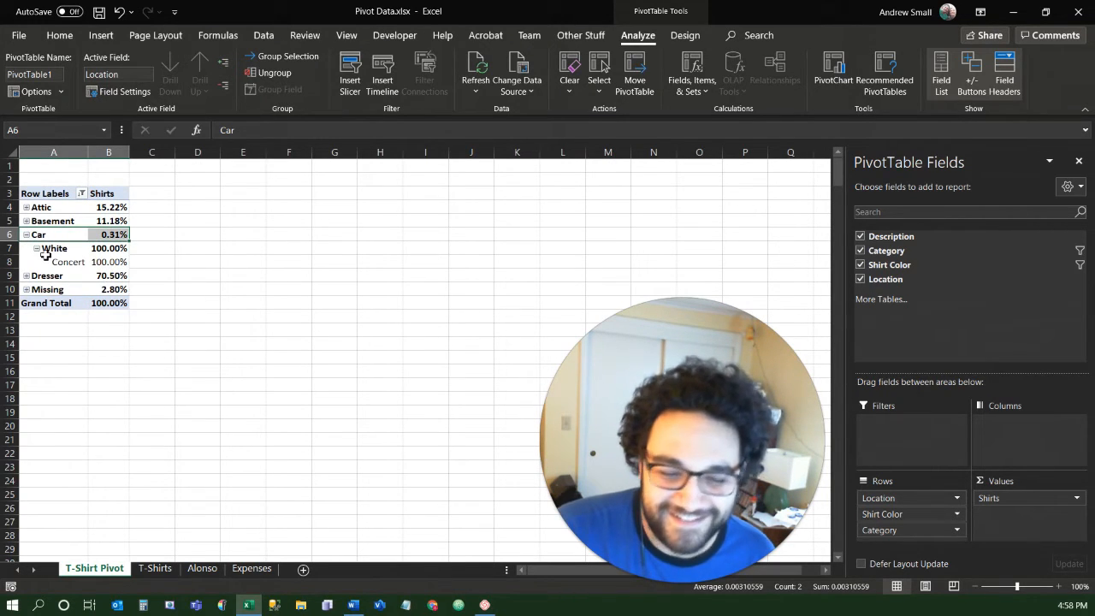
{"action": "left_click", "coordinate": [27, 235]}
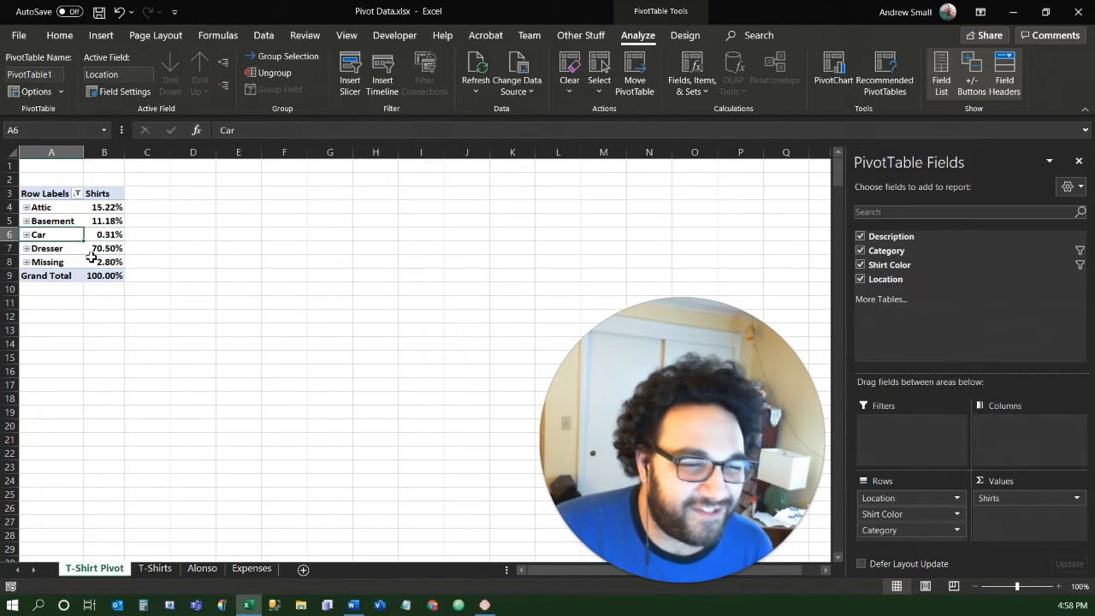
Filter the Location field to show only Dresser, and expand the Dresser group to its colors and categories.
{"action": "left_click", "coordinate": [77, 193]}
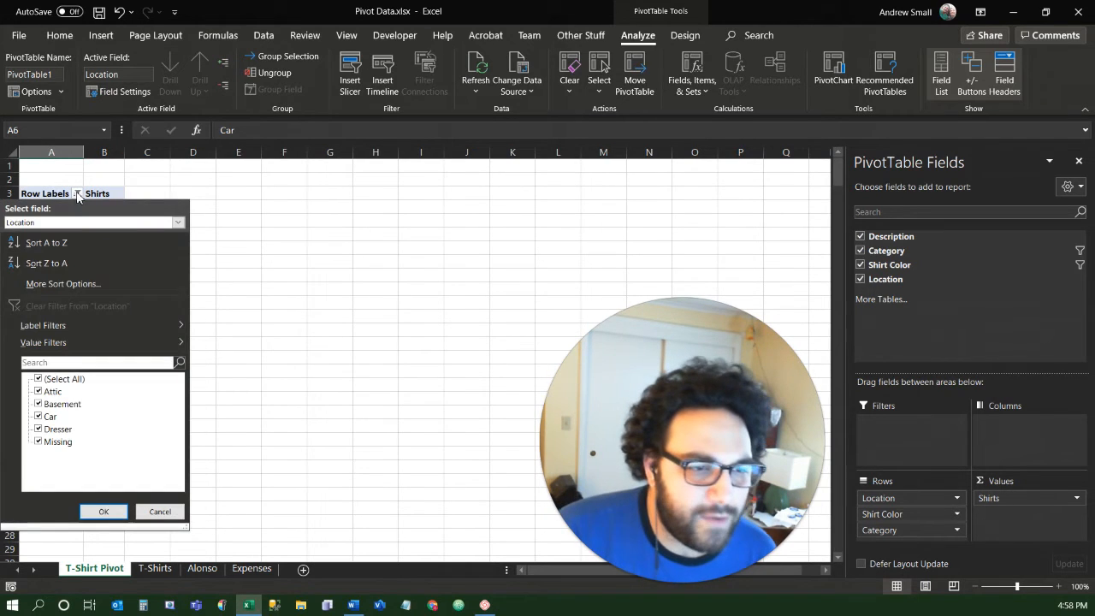
{"action": "left_click", "coordinate": [37, 379]}
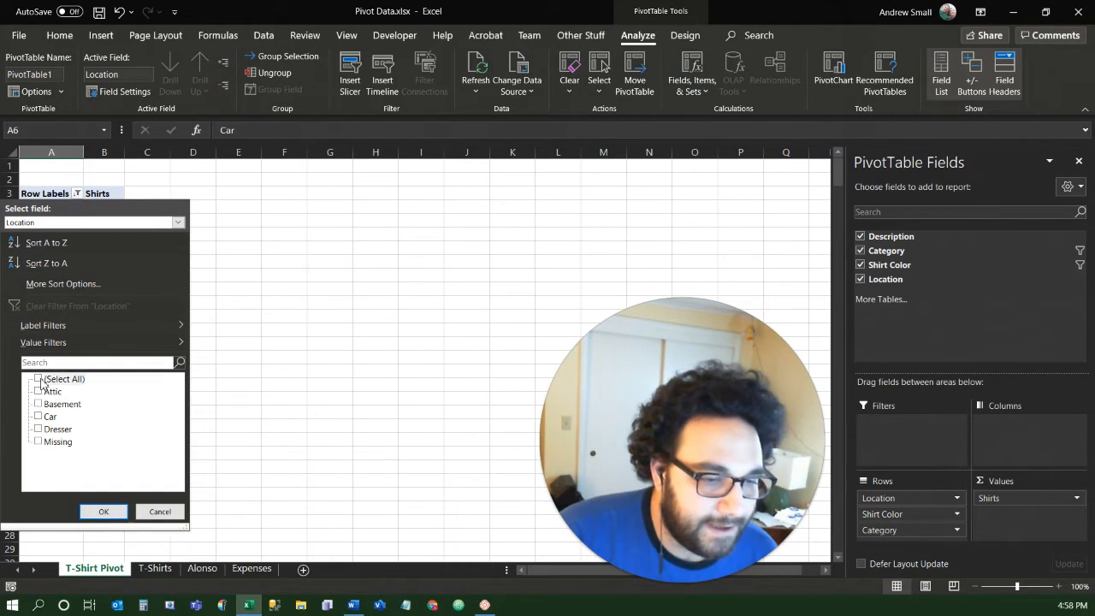
{"action": "left_click", "coordinate": [38, 428]}
{"action": "left_click", "coordinate": [104, 511]}
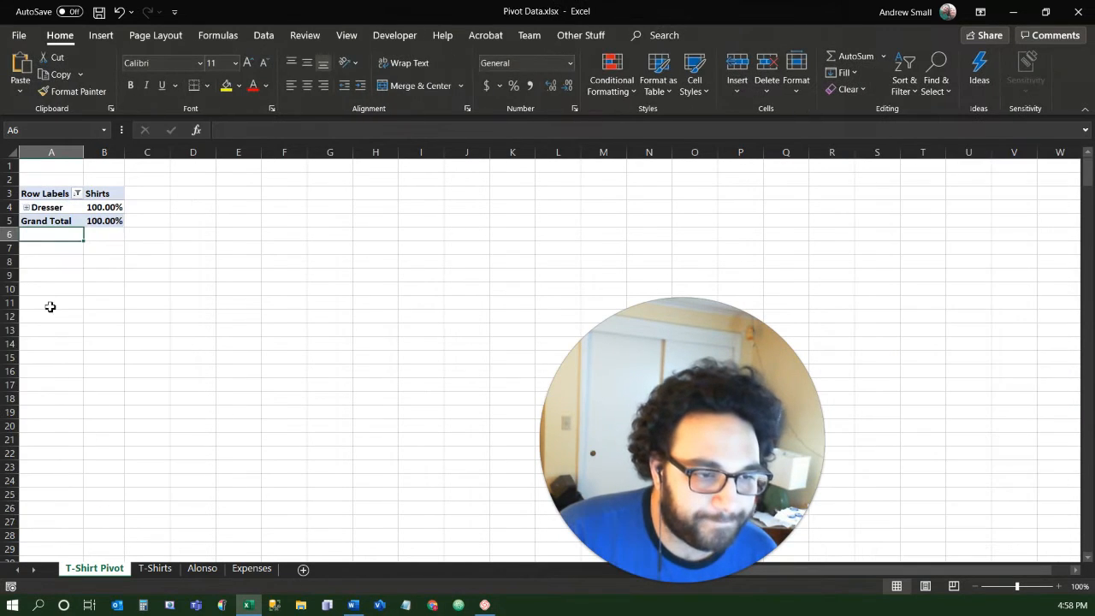
{"action": "left_click", "coordinate": [27, 208]}
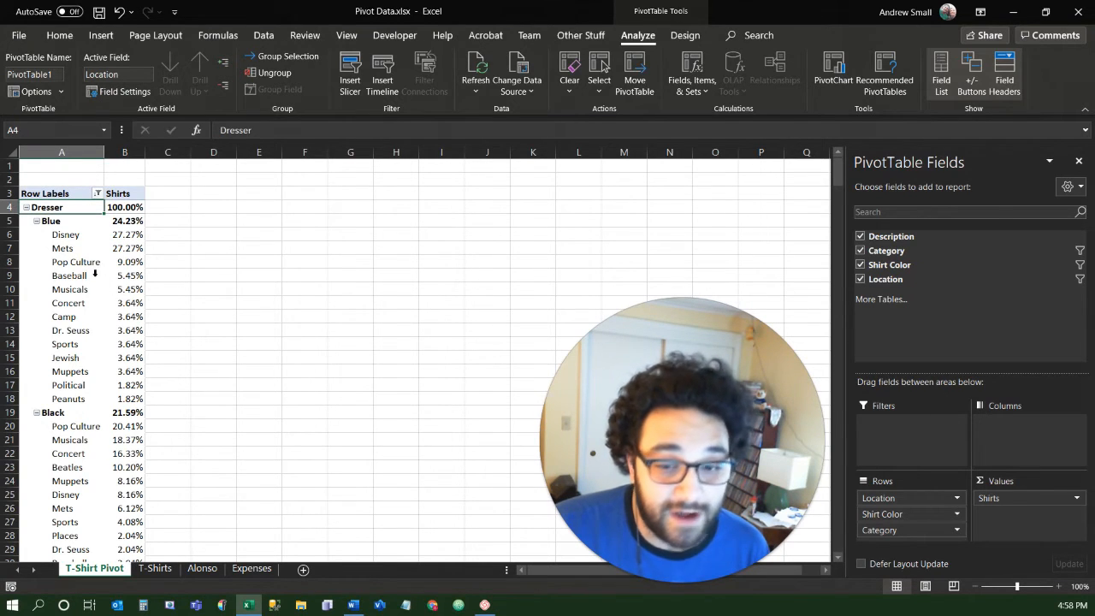
Examine the Blue shirts in the Dresser and the combined percentages of their categories.
{"action": "left_click", "coordinate": [57, 221]}
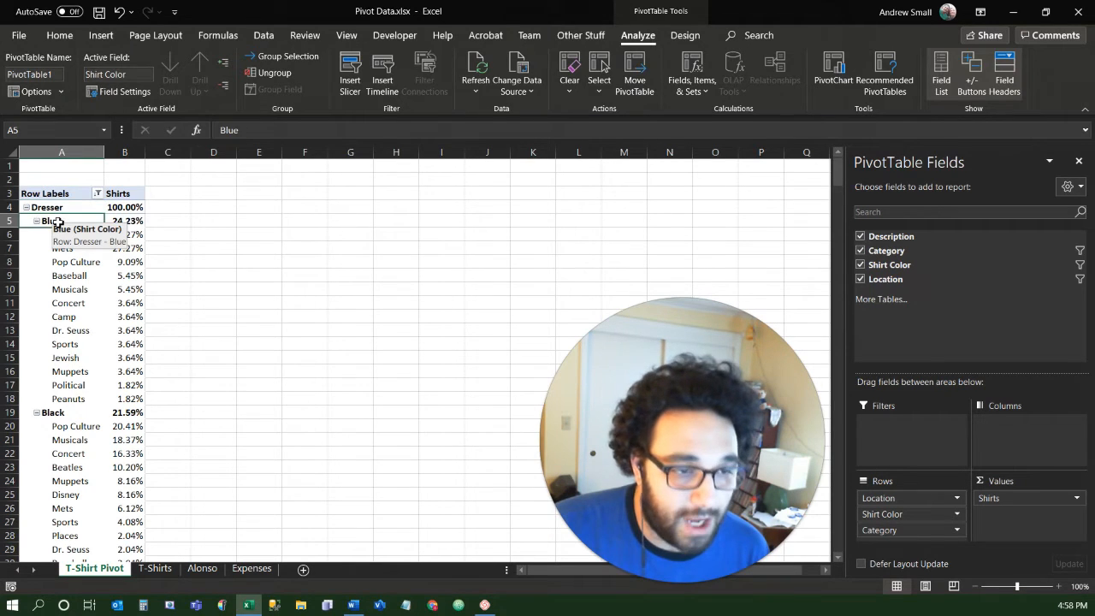
{"action": "left_click", "coordinate": [83, 305]}
{"action": "left_click_drag", "start_coordinate": [70, 236], "coordinate": [134, 398]}
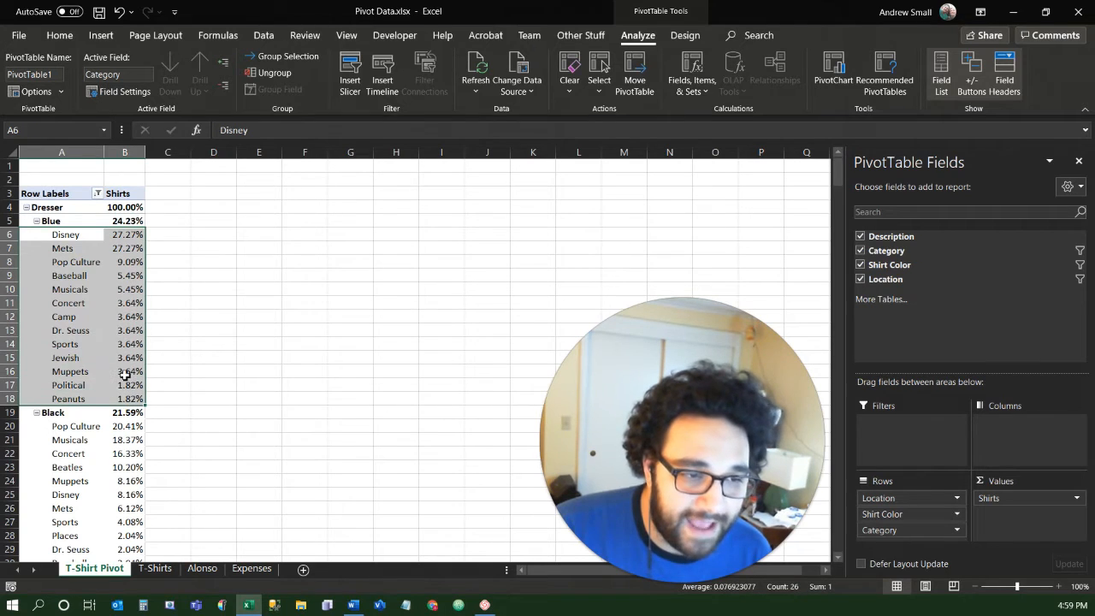
{"action": "scroll", "coordinate": [95, 382], "scroll_direction": "down", "scroll_amount": 4}
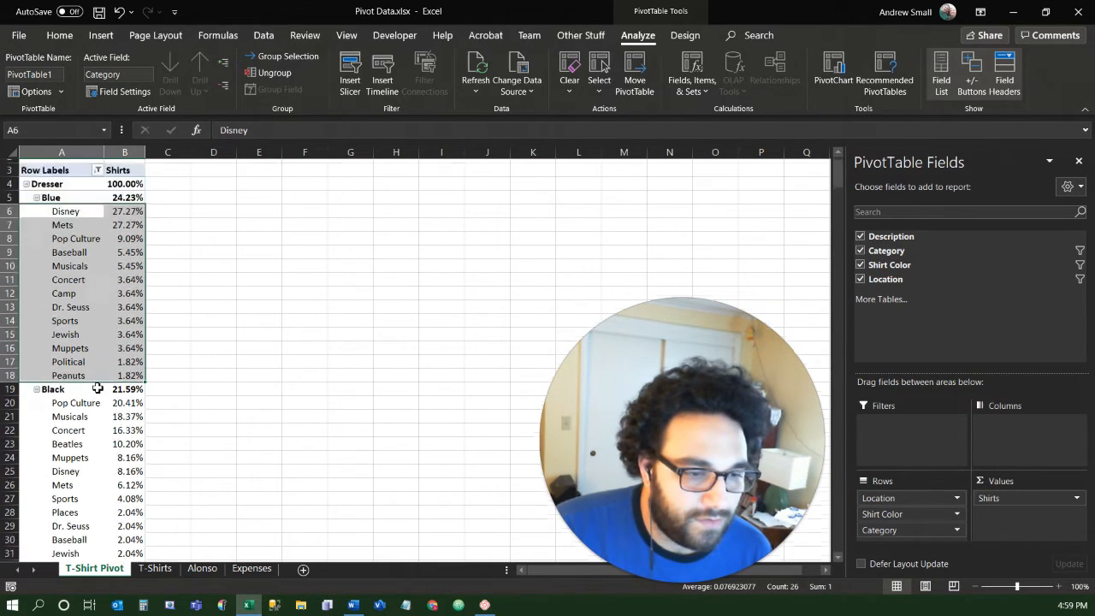
{"action": "scroll", "coordinate": [96, 382], "scroll_direction": "up", "scroll_amount": 4}
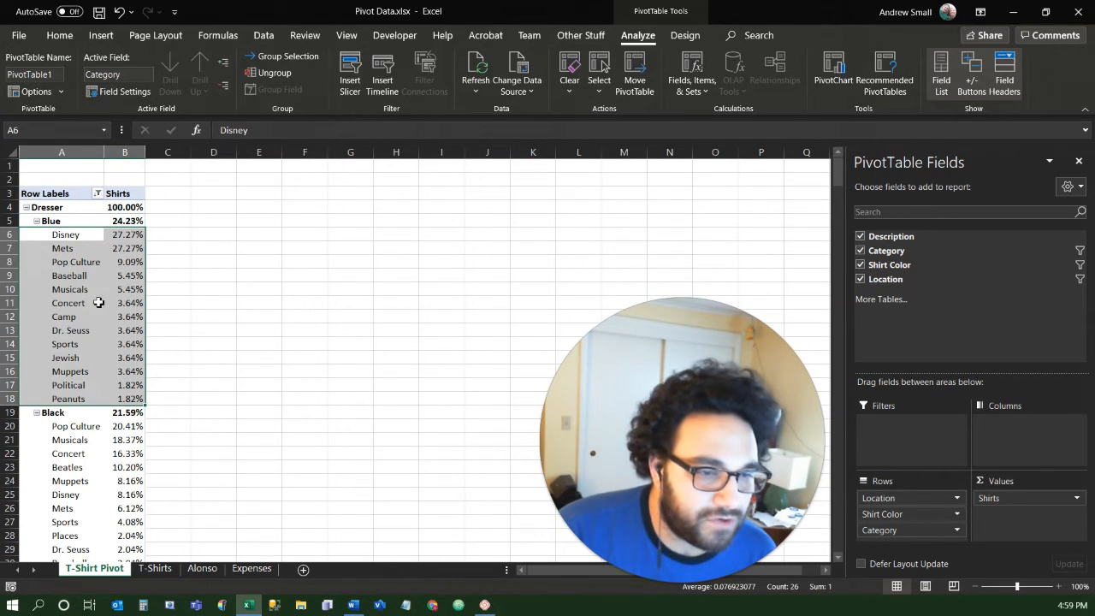
Review the remaining Dresser colors down to the grand total, and inspect the Mets share of Orange shirts.
{"action": "scroll", "coordinate": [98, 302], "scroll_direction": "down", "scroll_amount": 13}
{"action": "scroll", "coordinate": [91, 336], "scroll_direction": "down", "scroll_amount": 11}
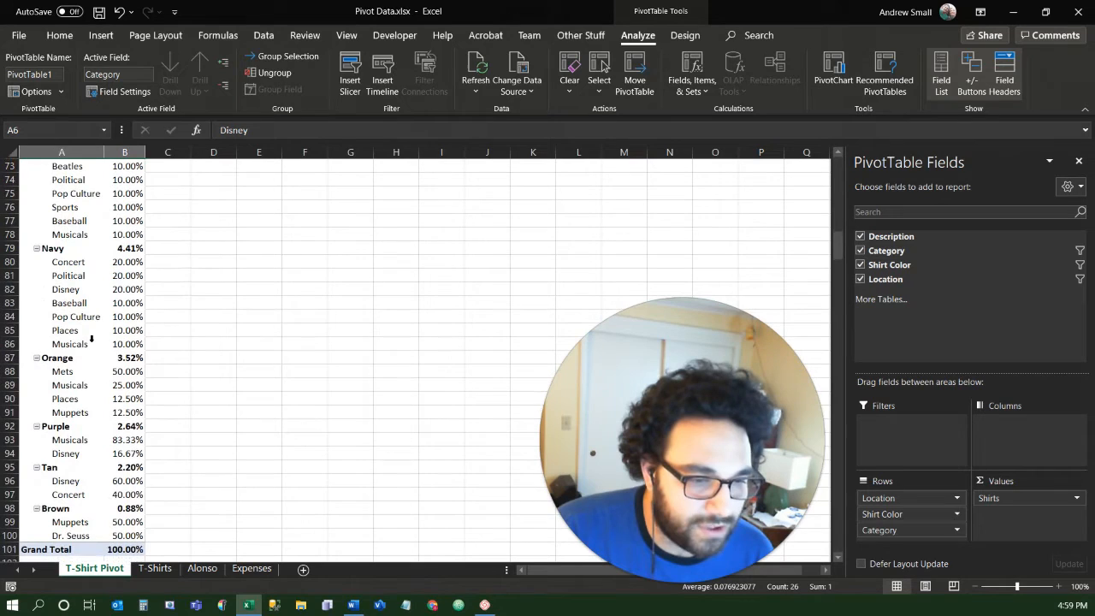
{"action": "left_click_drag", "start_coordinate": [113, 374], "coordinate": [85, 374]}
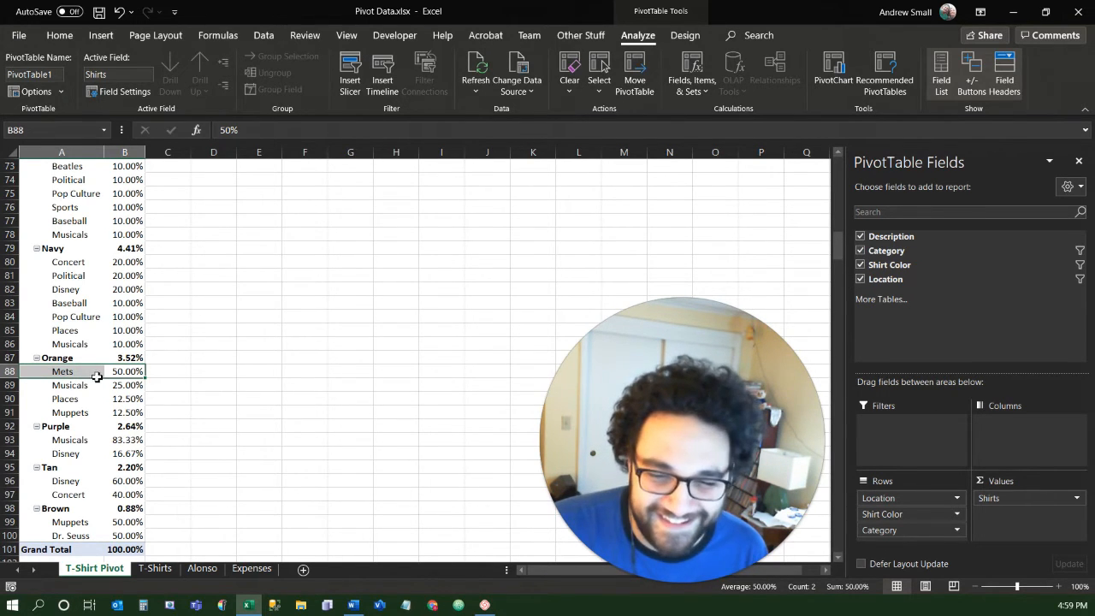
{"action": "scroll", "coordinate": [96, 375], "scroll_direction": "up", "scroll_amount": 20}
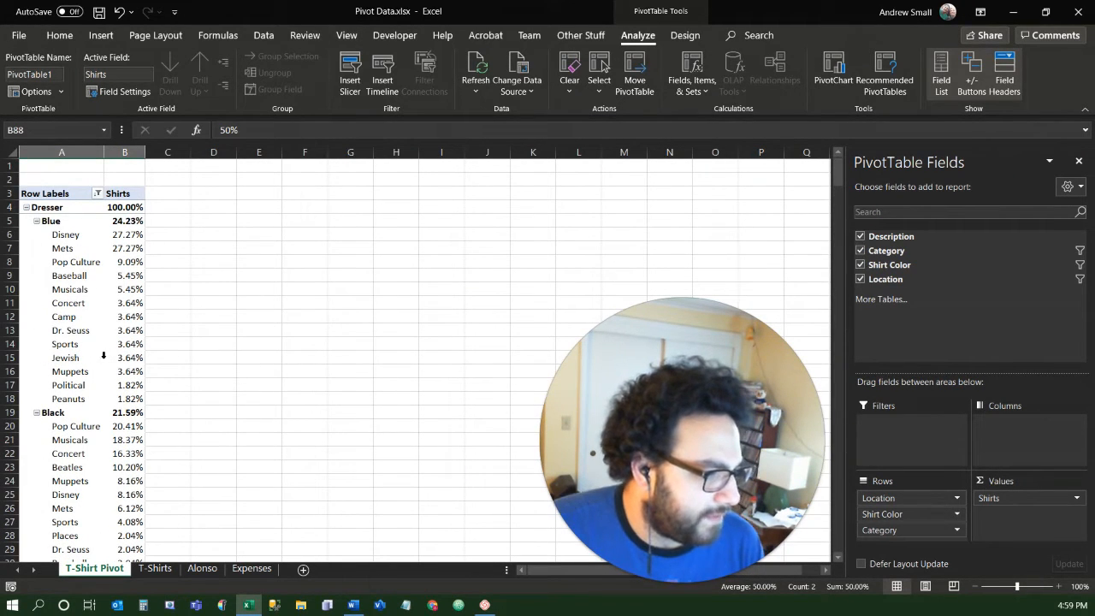
{"action": "mouse_move", "coordinate": [106, 357]}
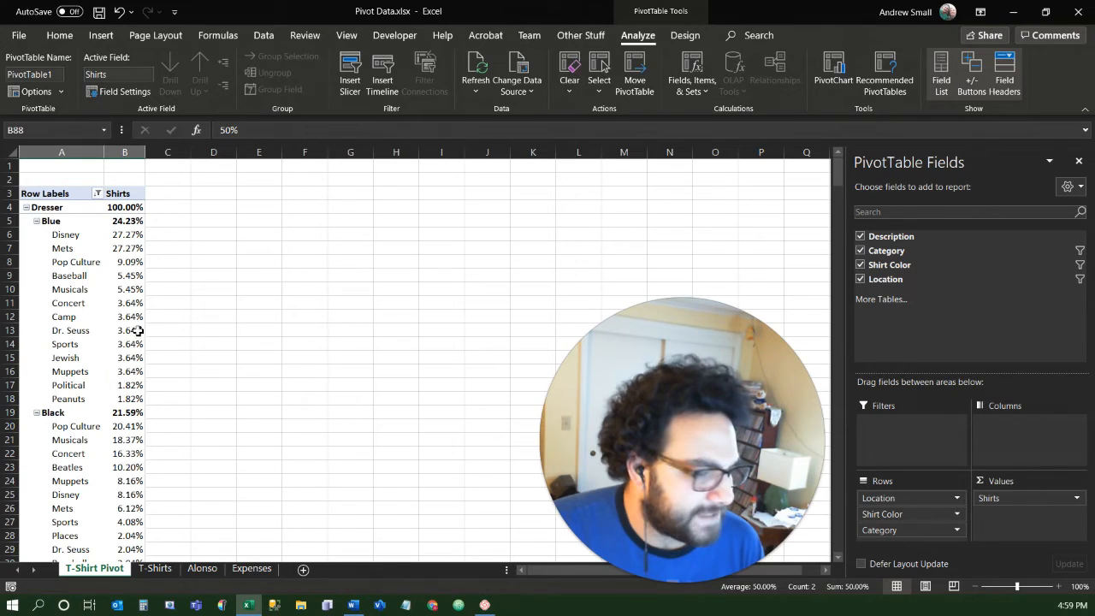
Remove the Location field from the PivotTable rows and move Shirt Color from the rows to the columns.
{"action": "left_click", "coordinate": [911, 500]}
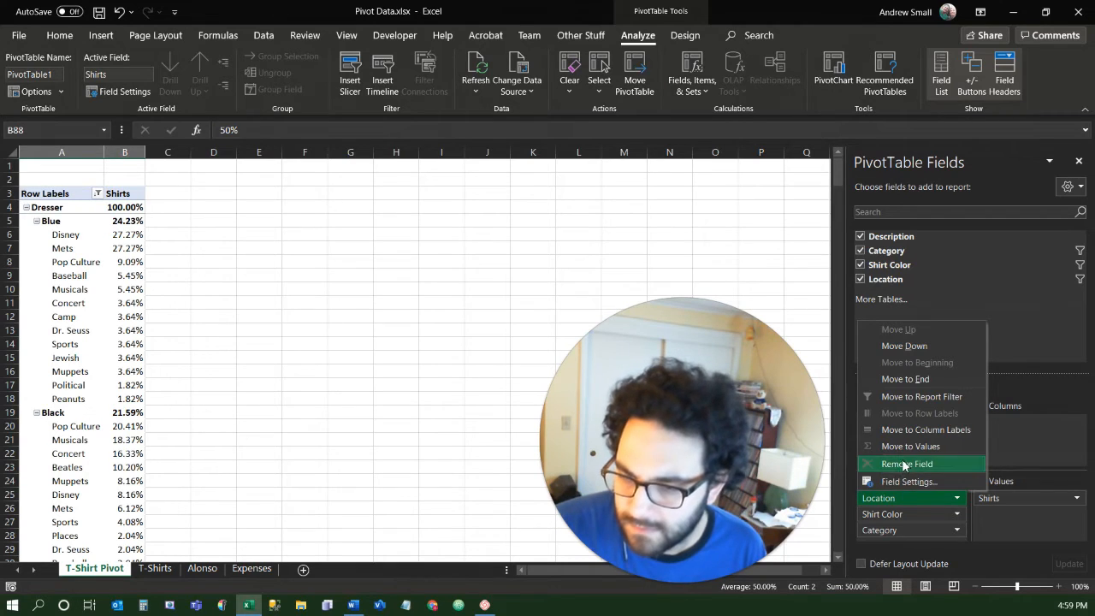
{"action": "left_click", "coordinate": [906, 464]}
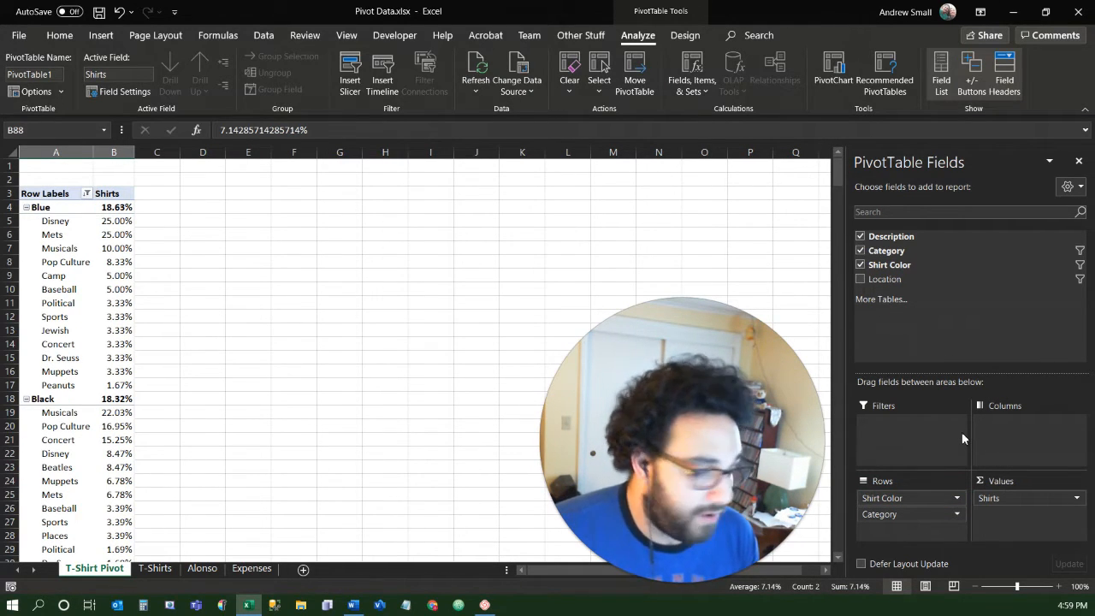
{"action": "left_click", "coordinate": [886, 500]}
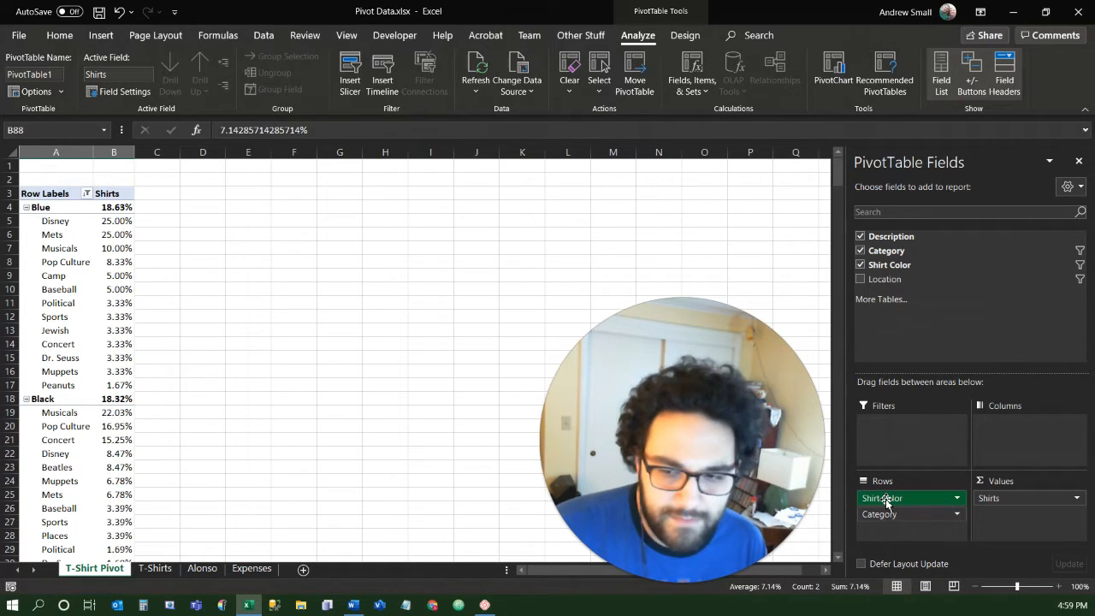
{"action": "mouse_move", "coordinate": [886, 499]}
{"action": "left_mouse_down"}
{"action": "mouse_move", "coordinate": [903, 503]}
{"action": "mouse_move", "coordinate": [982, 455]}
{"action": "mouse_move", "coordinate": [894, 503]}
{"action": "left_mouse_up"}
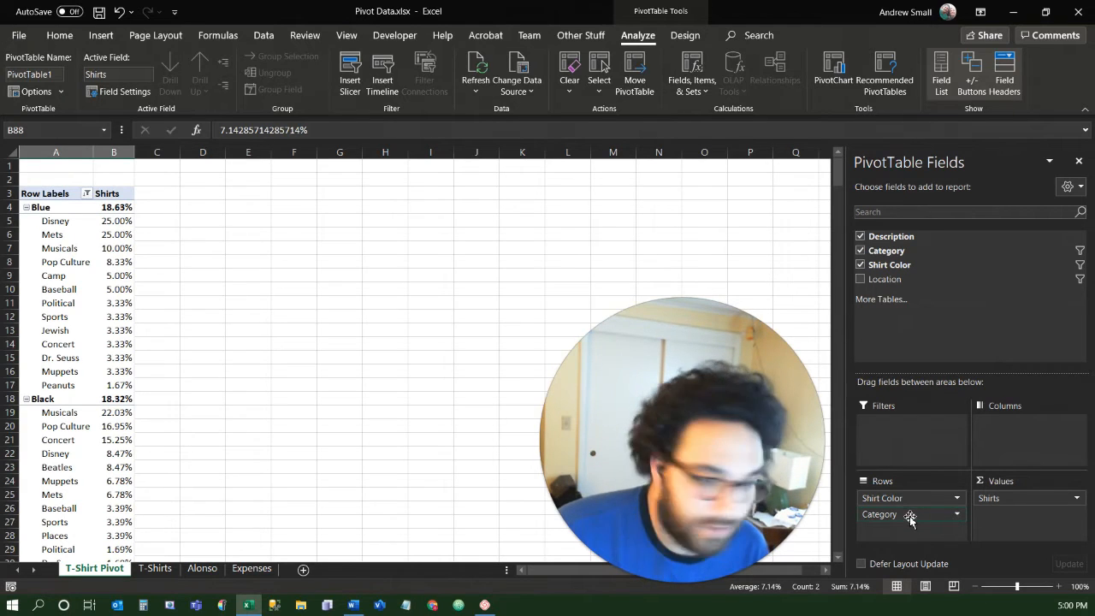
{"action": "left_click_drag", "start_coordinate": [901, 500], "coordinate": [994, 441]}
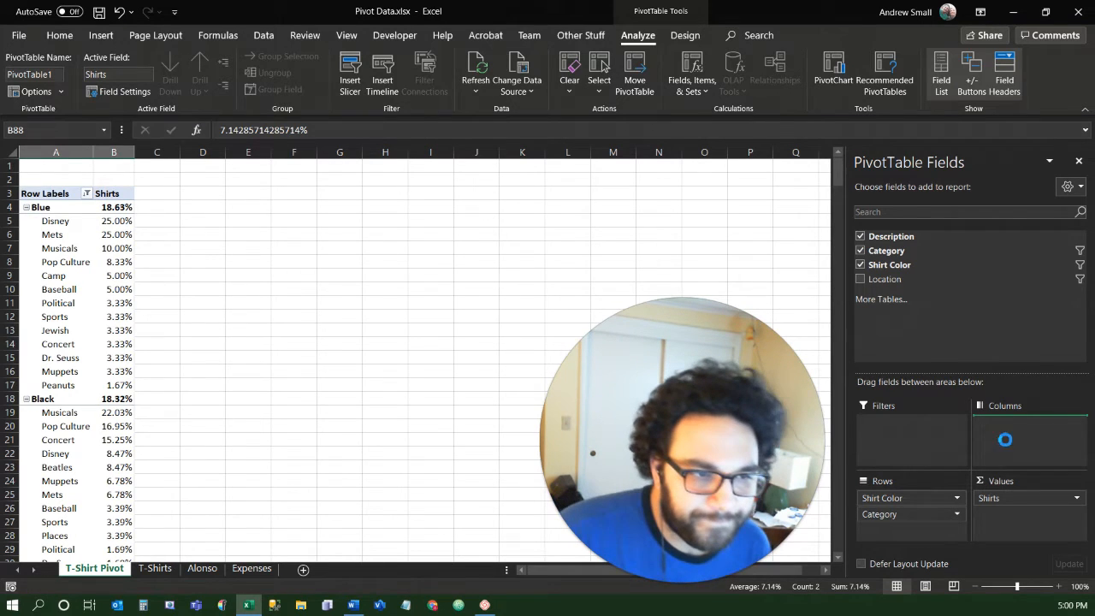
{"action": "left_click_drag", "start_coordinate": [994, 440], "coordinate": [994, 440]}
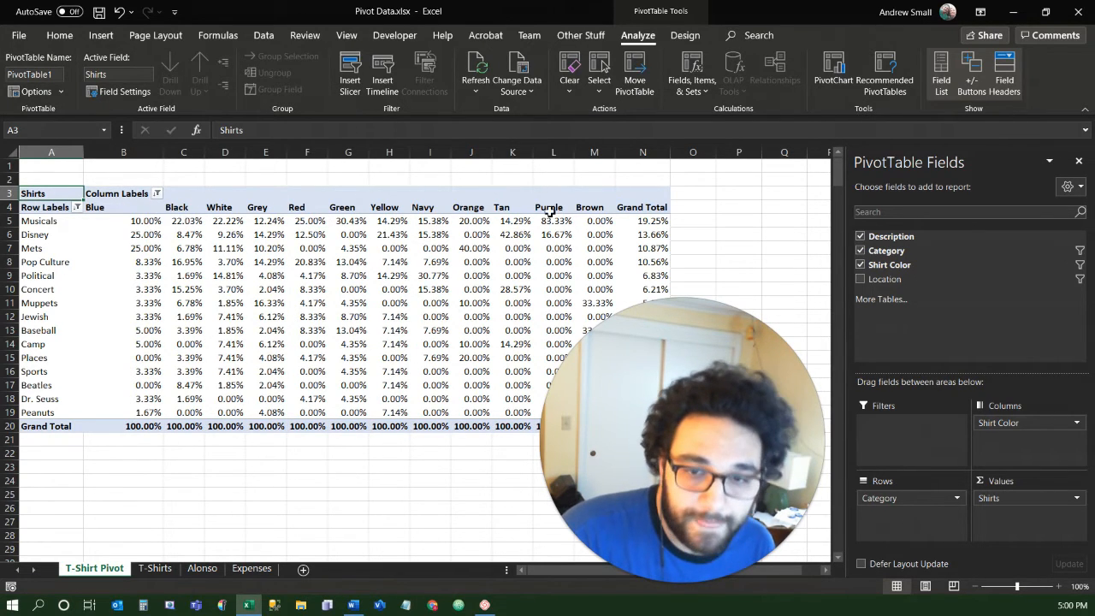
Show the Shirts values as plain counts by setting the value display to No Calculation.
{"action": "scroll", "coordinate": [401, 310], "scroll_direction": "down", "scroll_amount": 2}
{"action": "scroll", "coordinate": [402, 308], "scroll_direction": "up", "scroll_amount": 2}
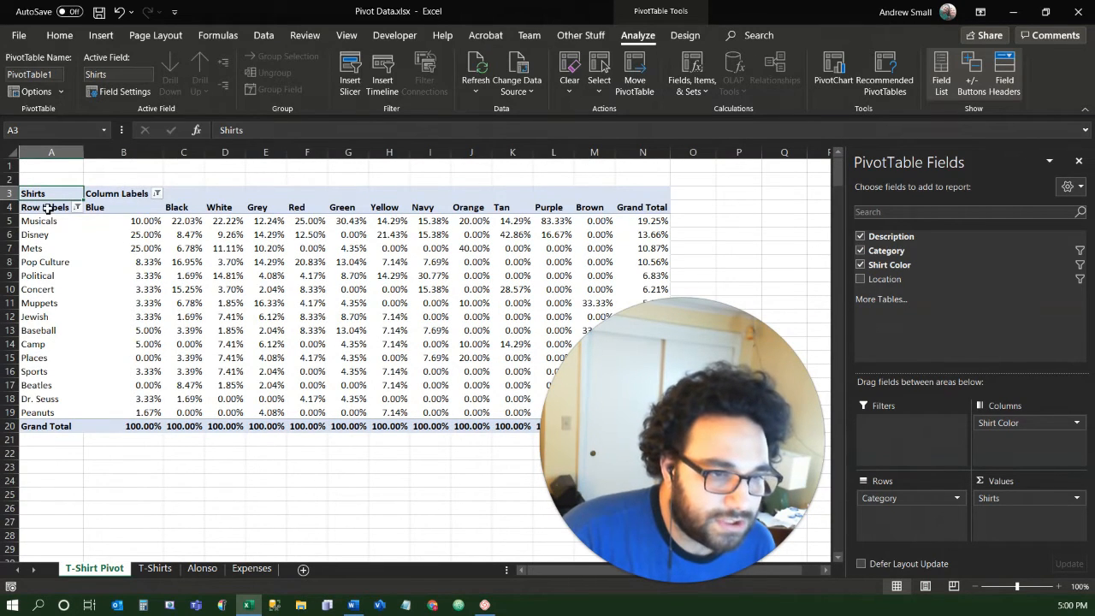
{"action": "right_click", "coordinate": [177, 286]}
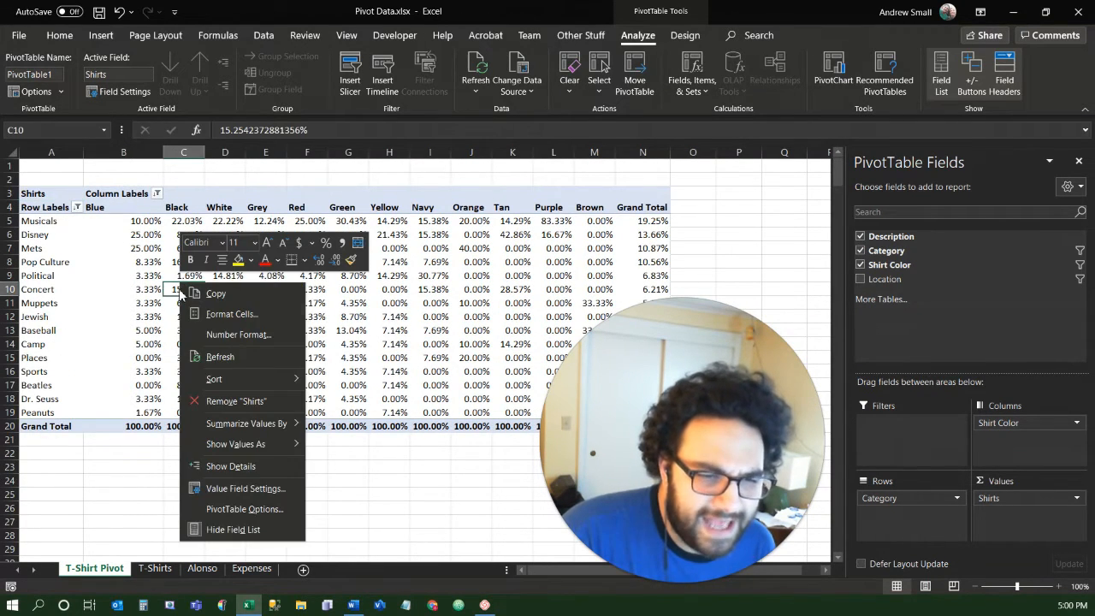
{"action": "mouse_move", "coordinate": [276, 446]}
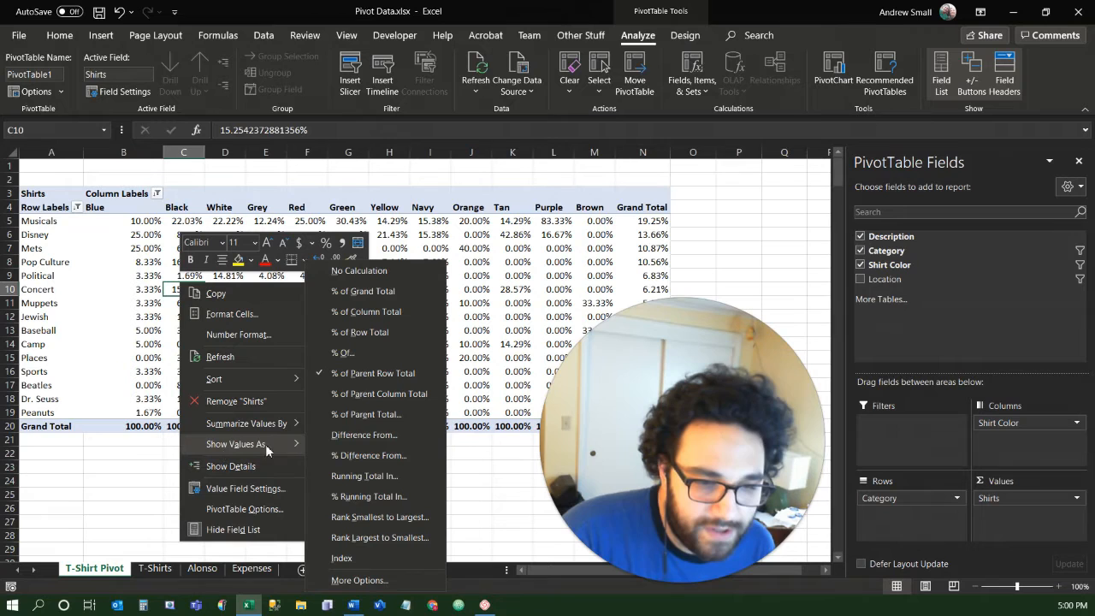
{"action": "left_click", "coordinate": [359, 270]}
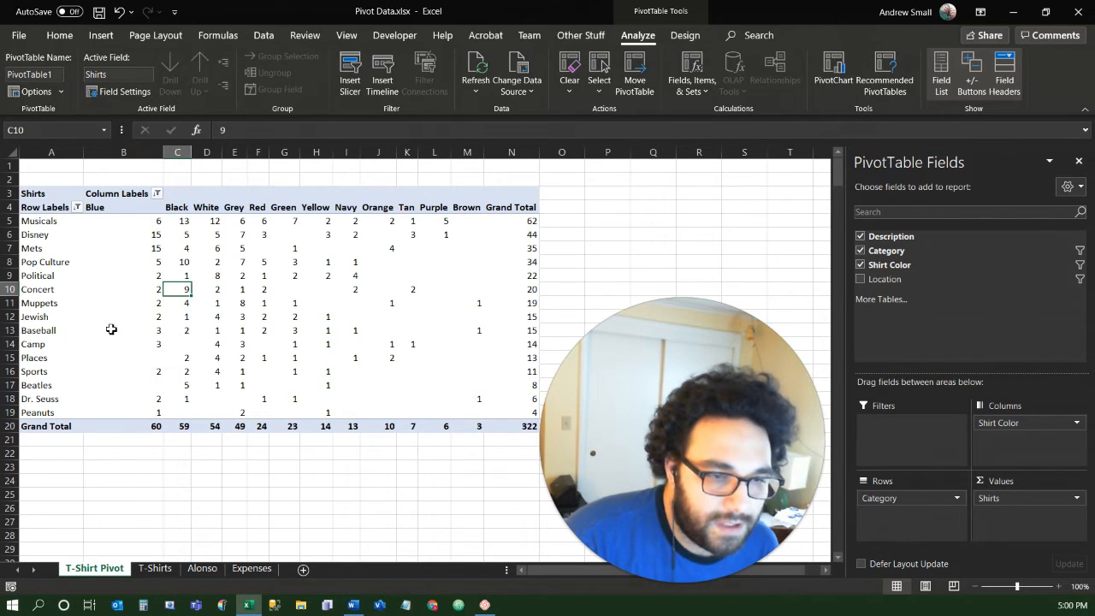
Examine the shirt counts by category and color, including the Baseball and Mets rows and the empty cells.
{"action": "left_click", "coordinate": [155, 331]}
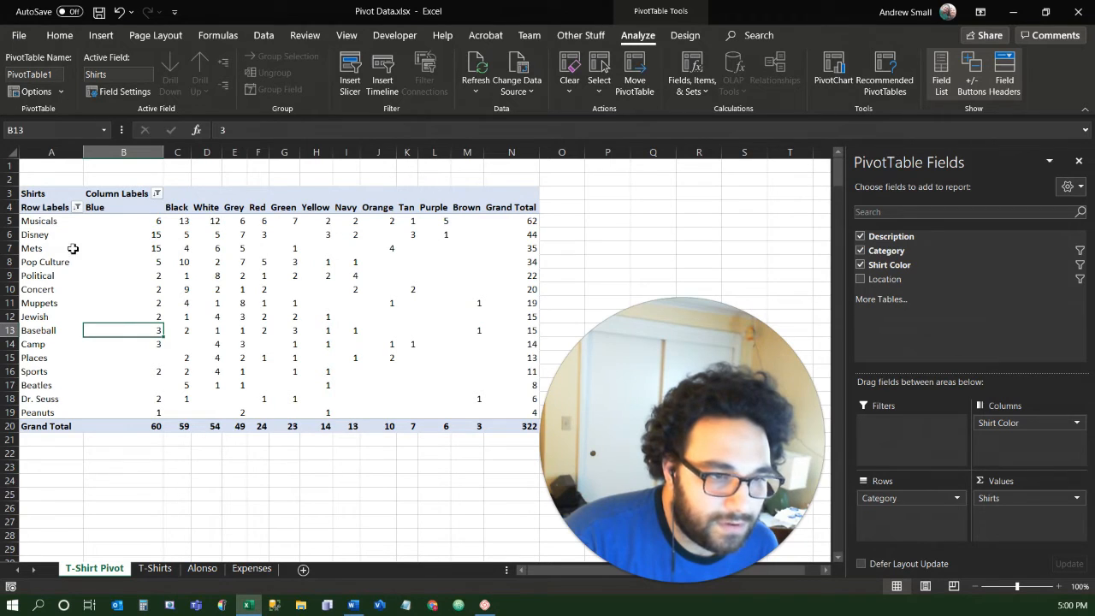
{"action": "left_click", "coordinate": [152, 248]}
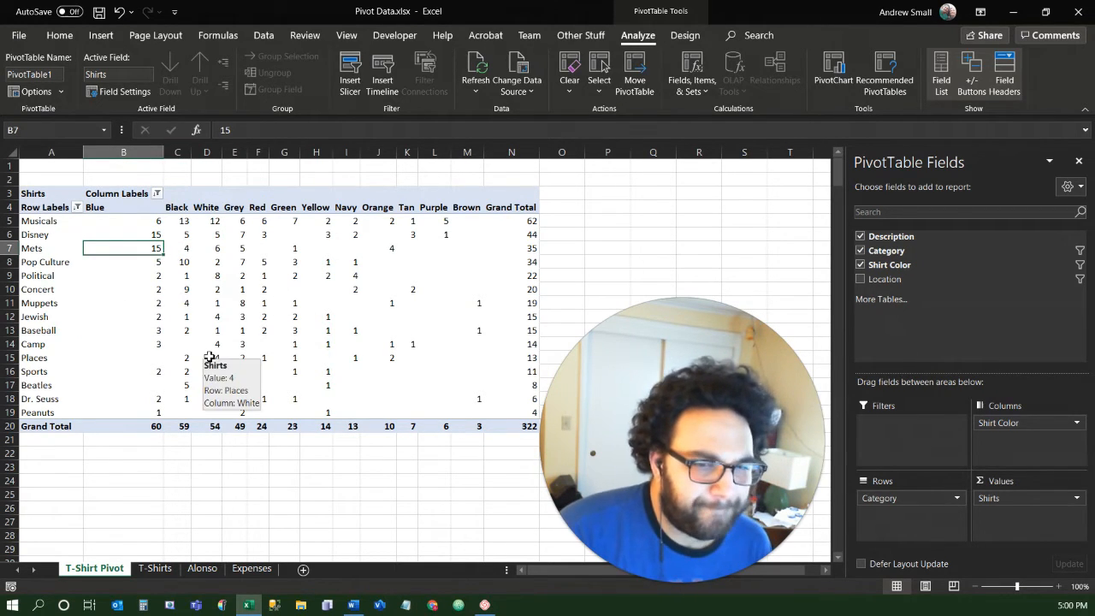
{"action": "left_click", "coordinate": [185, 249]}
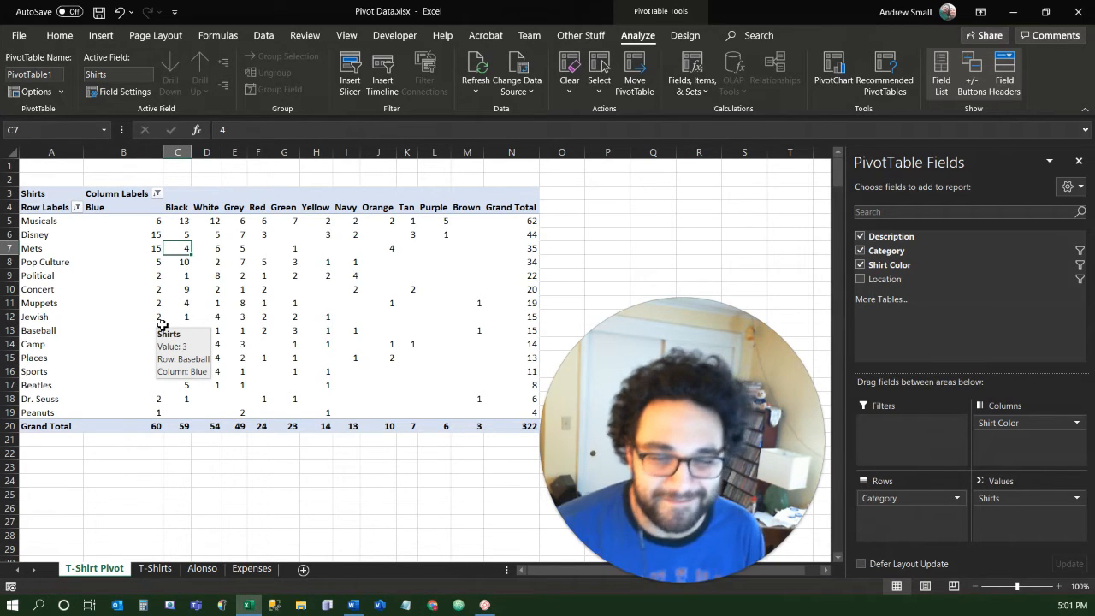
{"action": "left_click_drag", "start_coordinate": [150, 226], "coordinate": [530, 415]}
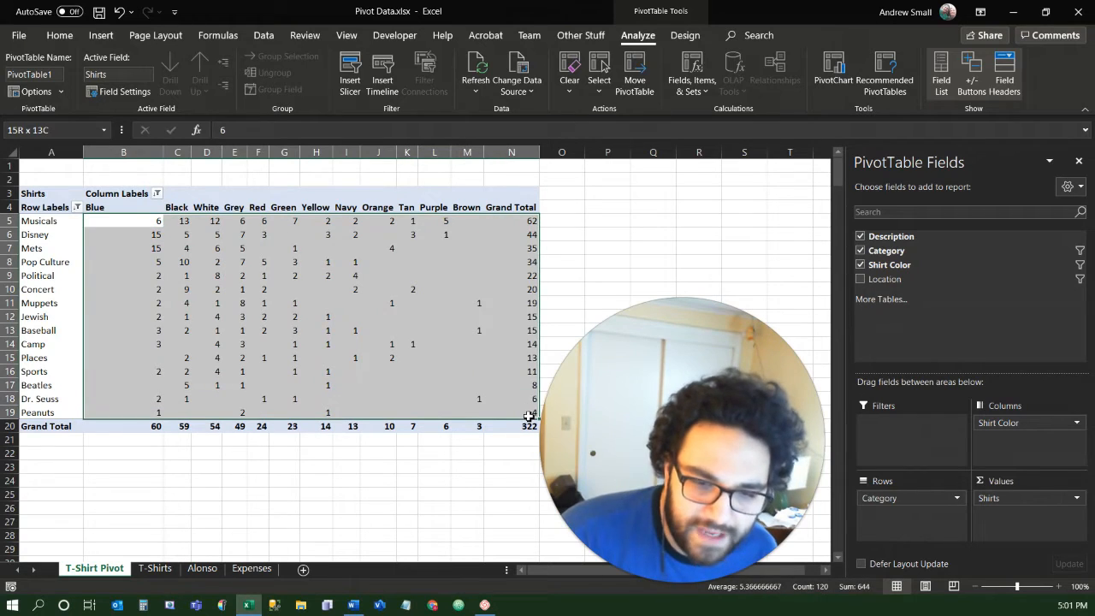
{"action": "left_click", "coordinate": [200, 286]}
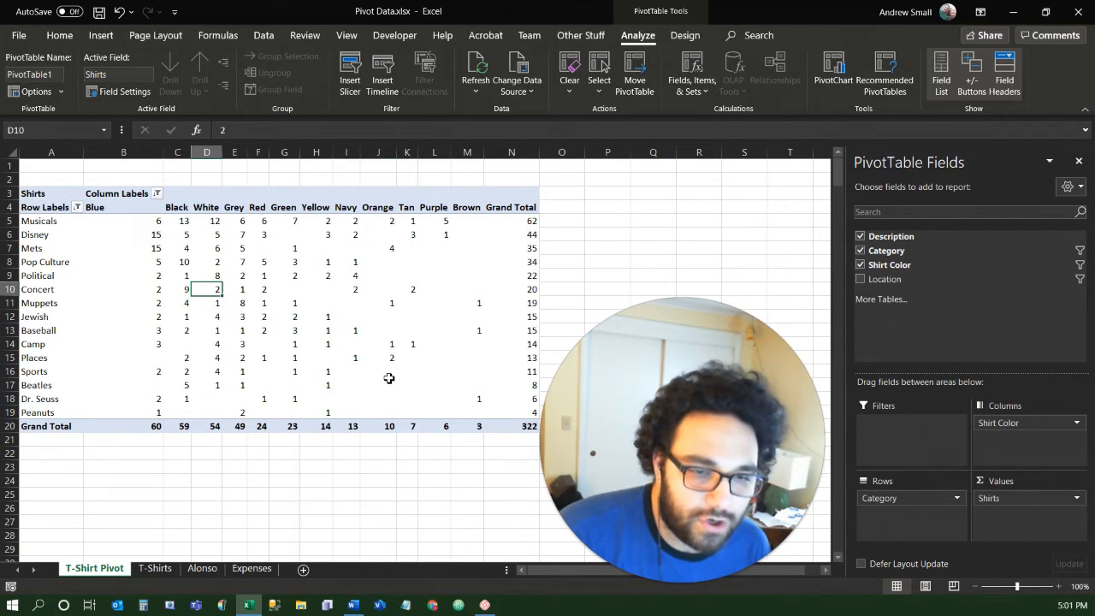
{"action": "left_click", "coordinate": [385, 275]}
{"action": "left_click", "coordinate": [372, 246]}
{"action": "left_click", "coordinate": [376, 234]}
{"action": "left_click", "coordinate": [473, 227]}
{"action": "left_click", "coordinate": [471, 246]}
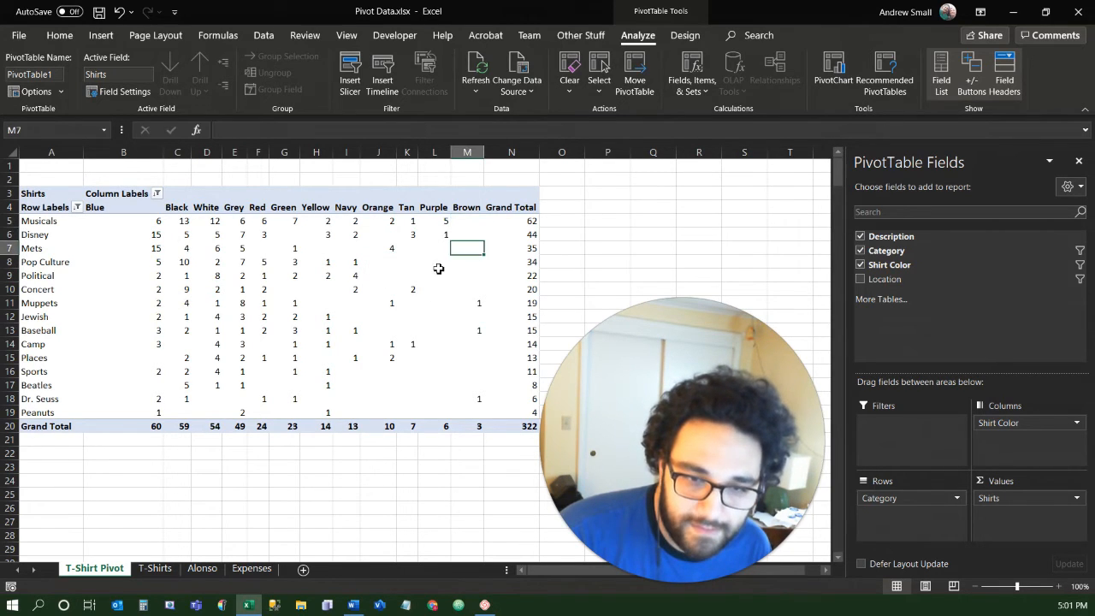
{"action": "left_click", "coordinate": [407, 266]}
{"action": "left_click", "coordinate": [381, 286]}
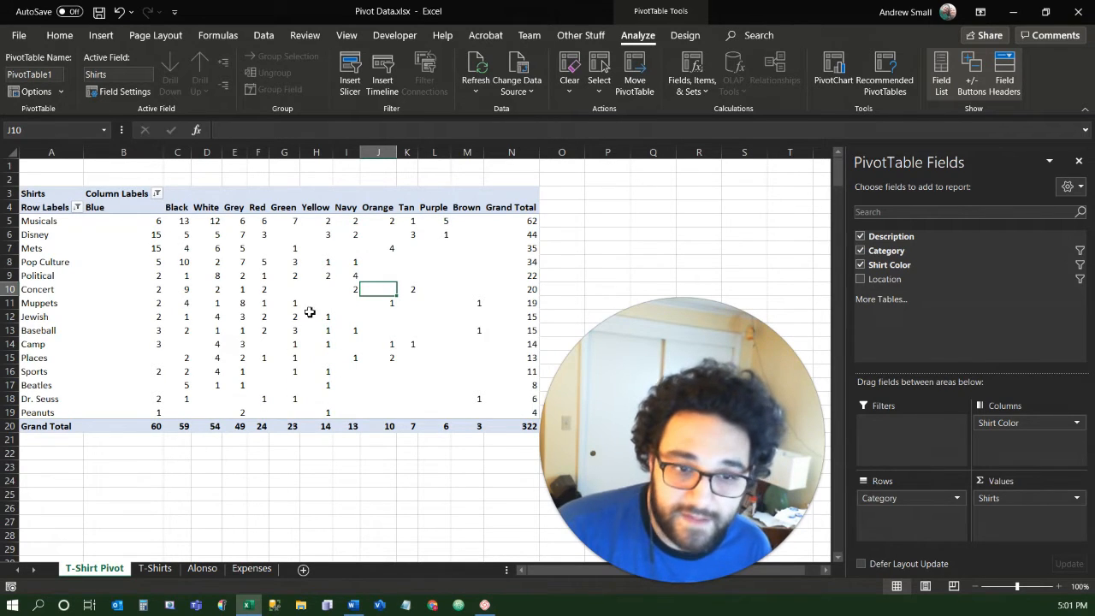
Set the PivotTable options to show 0 for empty cells.
{"action": "right_click", "coordinate": [318, 250]}
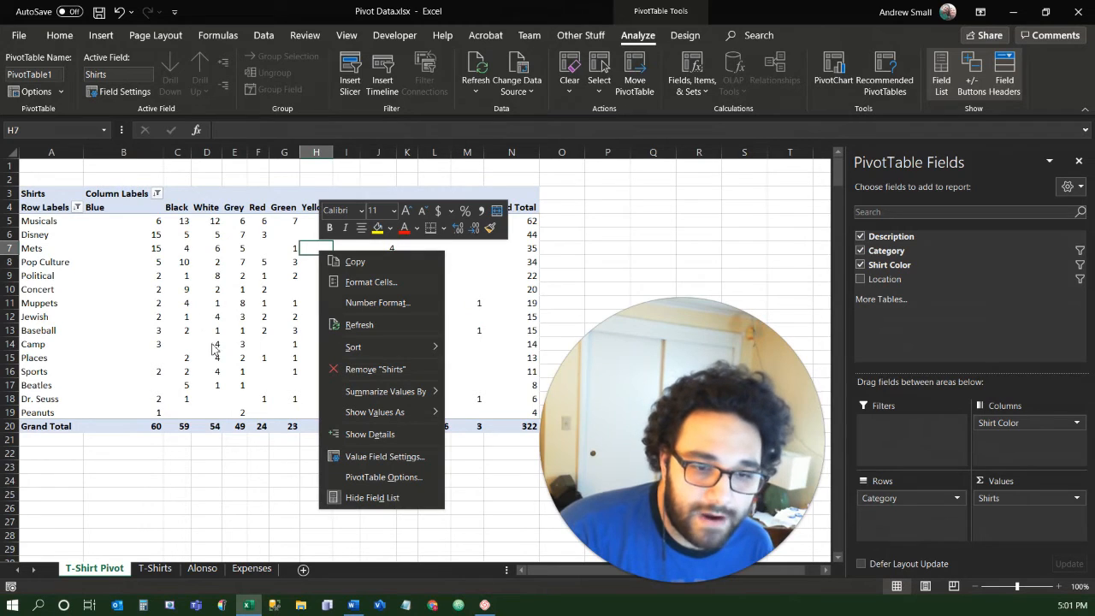
{"action": "left_click", "coordinate": [409, 477]}
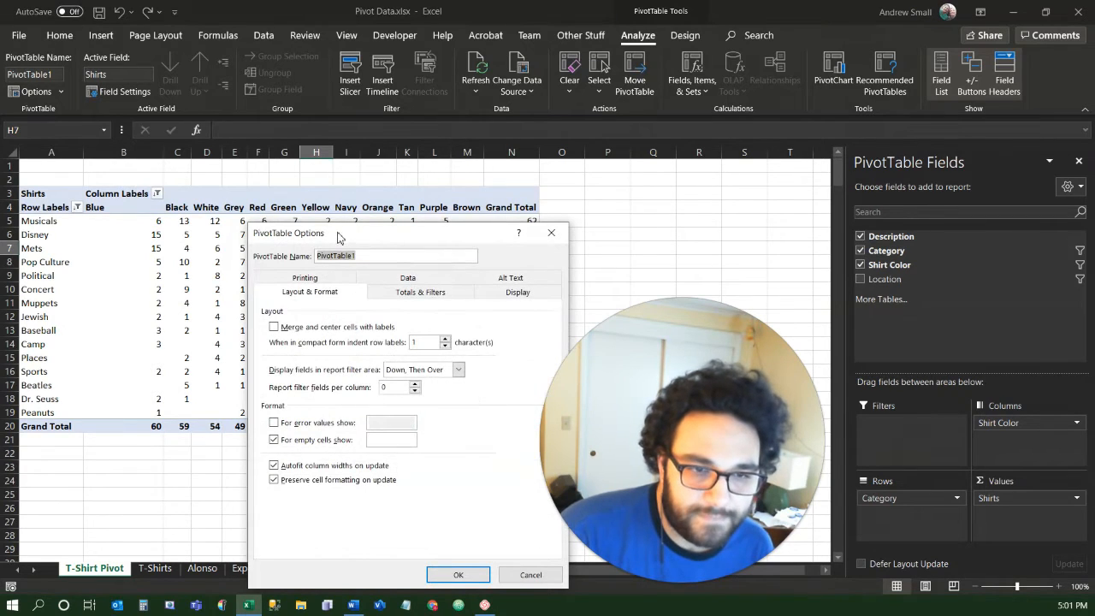
{"action": "left_click_drag", "start_coordinate": [340, 237], "coordinate": [241, 119]}
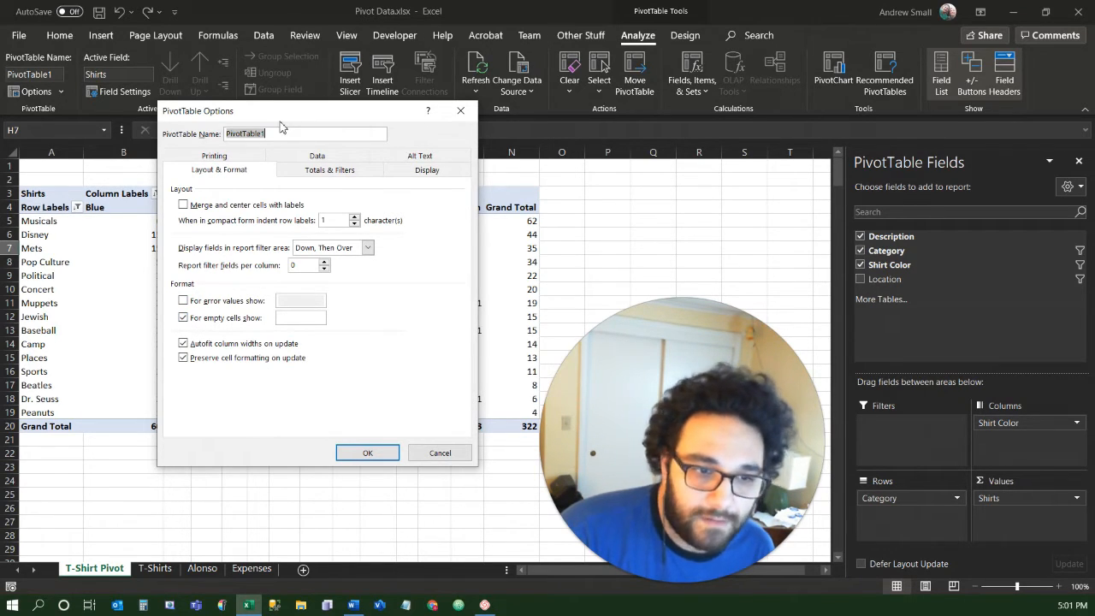
{"action": "left_click_drag", "start_coordinate": [282, 119], "coordinate": [232, 141]}
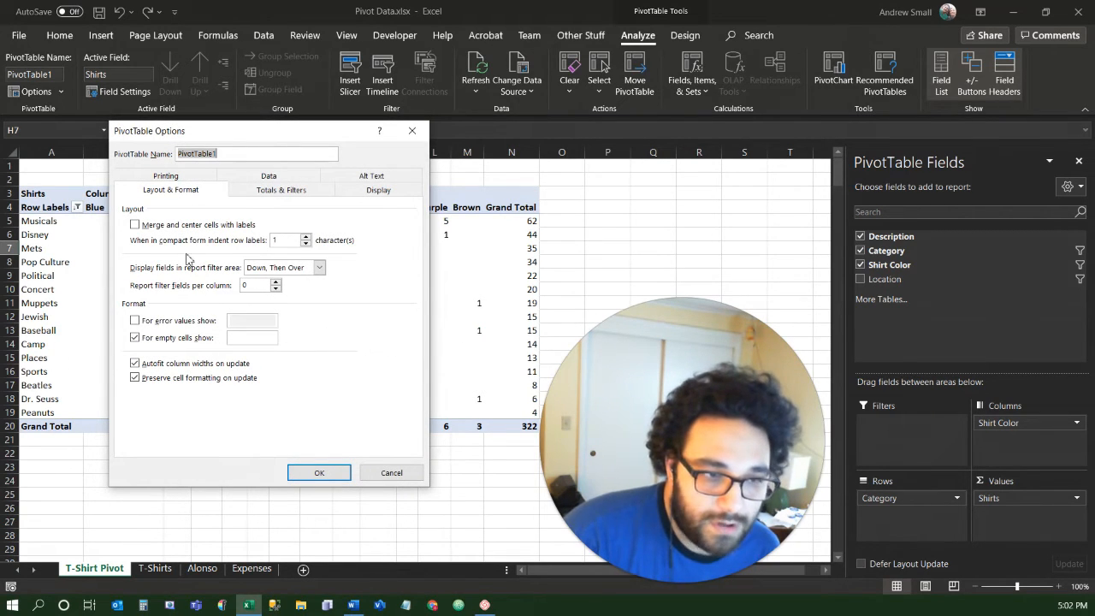
{"action": "left_click_drag", "start_coordinate": [295, 135], "coordinate": [316, 151]}
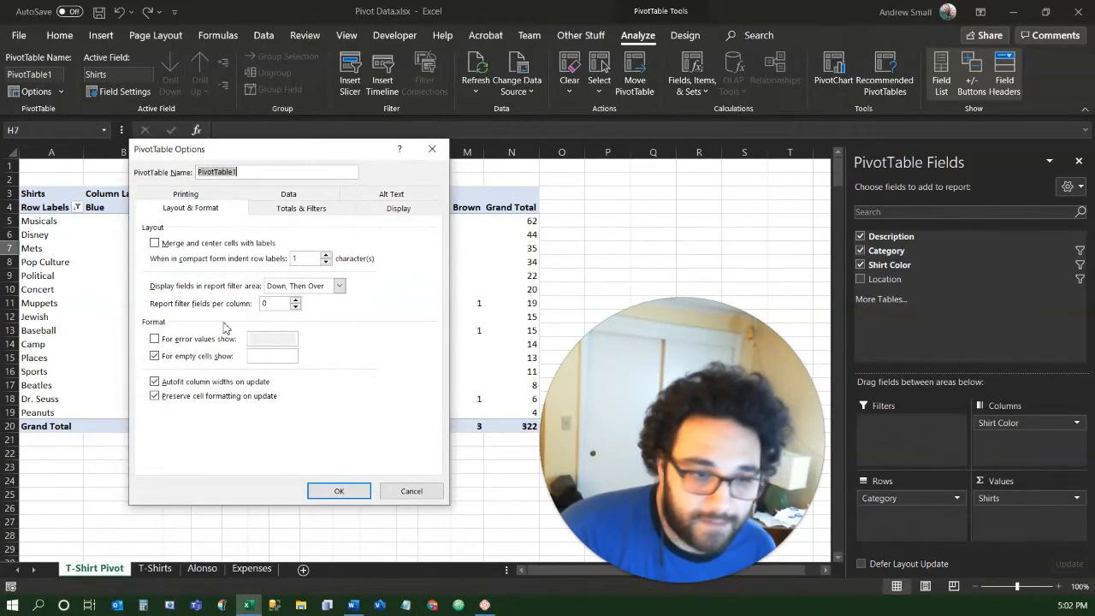
{"action": "left_click", "coordinate": [282, 355]}
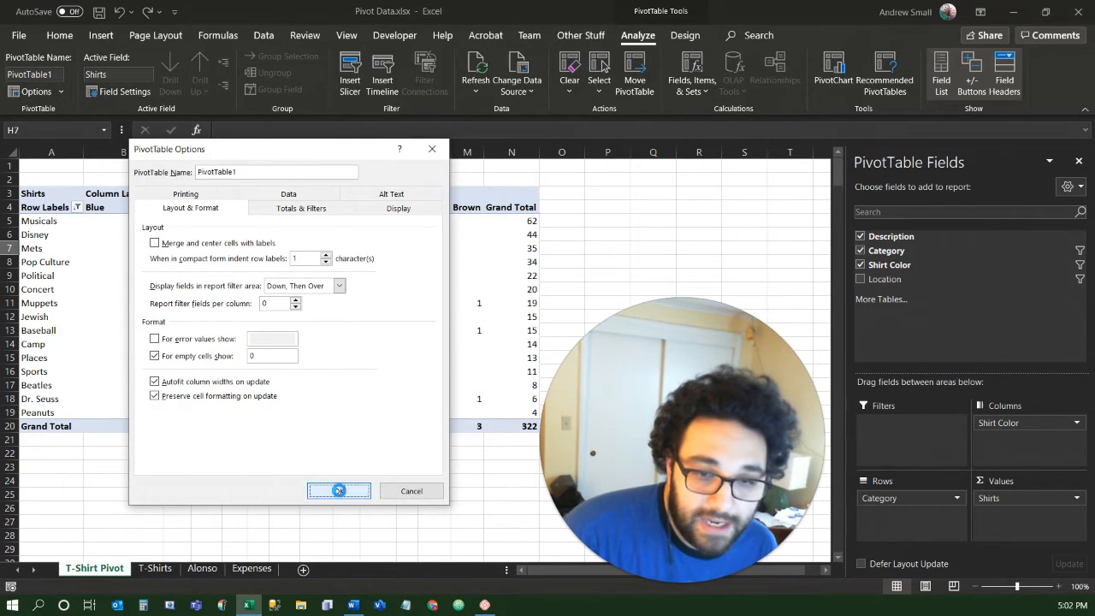
{"action": "left_click", "coordinate": [339, 490]}
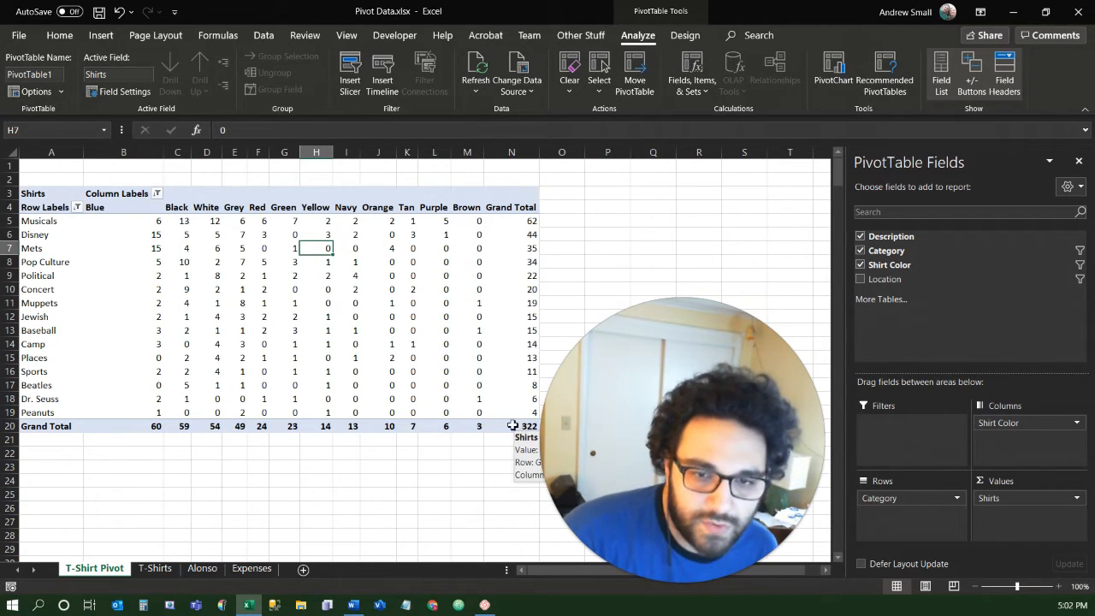
Clear the Shirt Color filter from the column labels and include all categories in the row labels.
{"action": "left_click", "coordinate": [157, 195]}
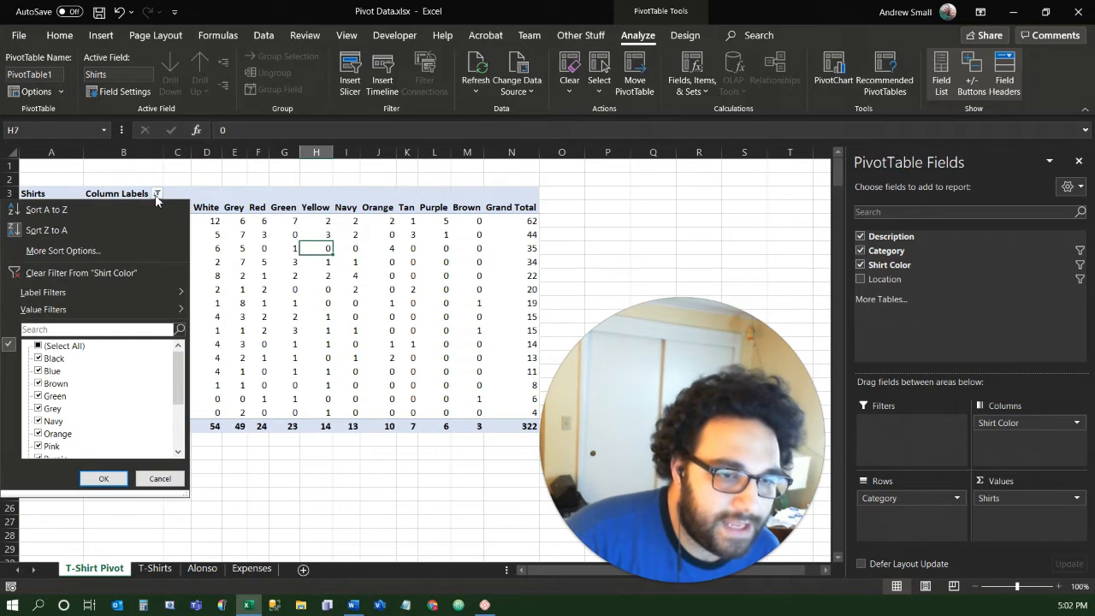
{"action": "left_click", "coordinate": [125, 279]}
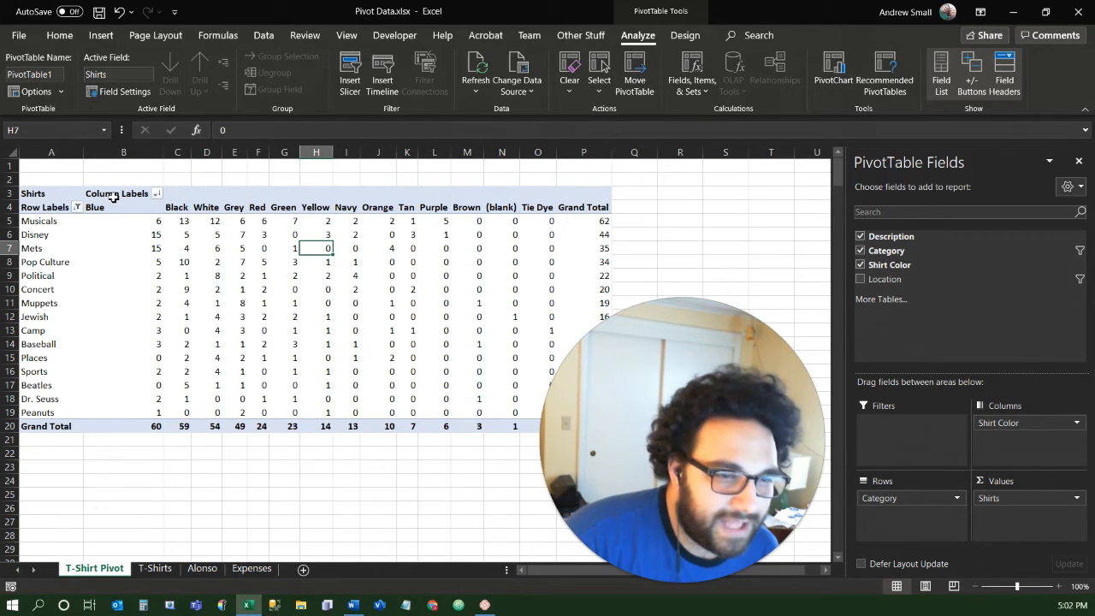
{"action": "left_click", "coordinate": [79, 207]}
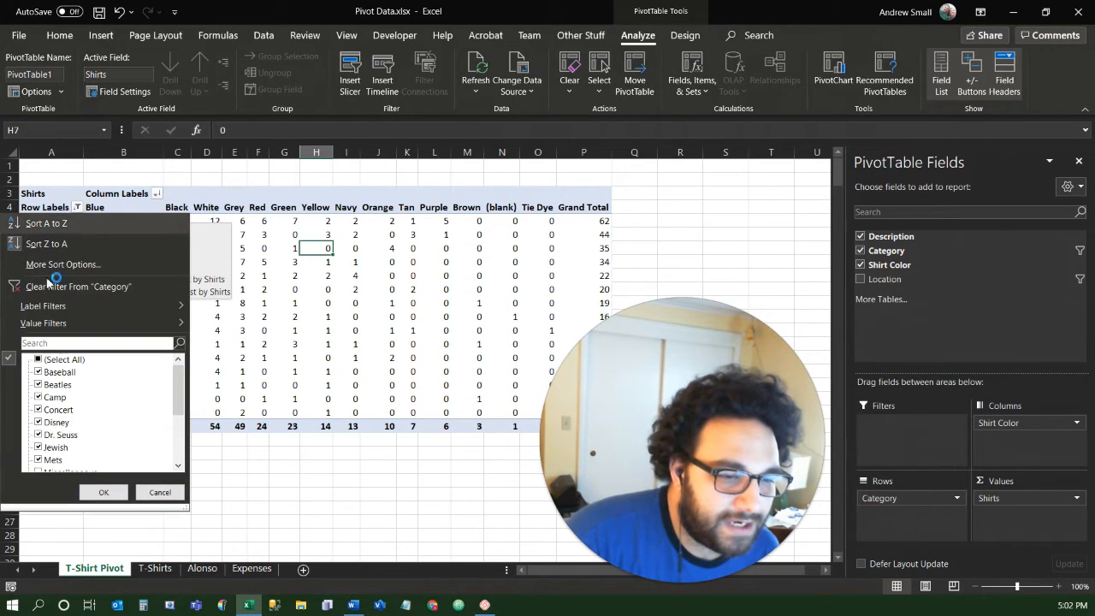
{"action": "left_click", "coordinate": [38, 360]}
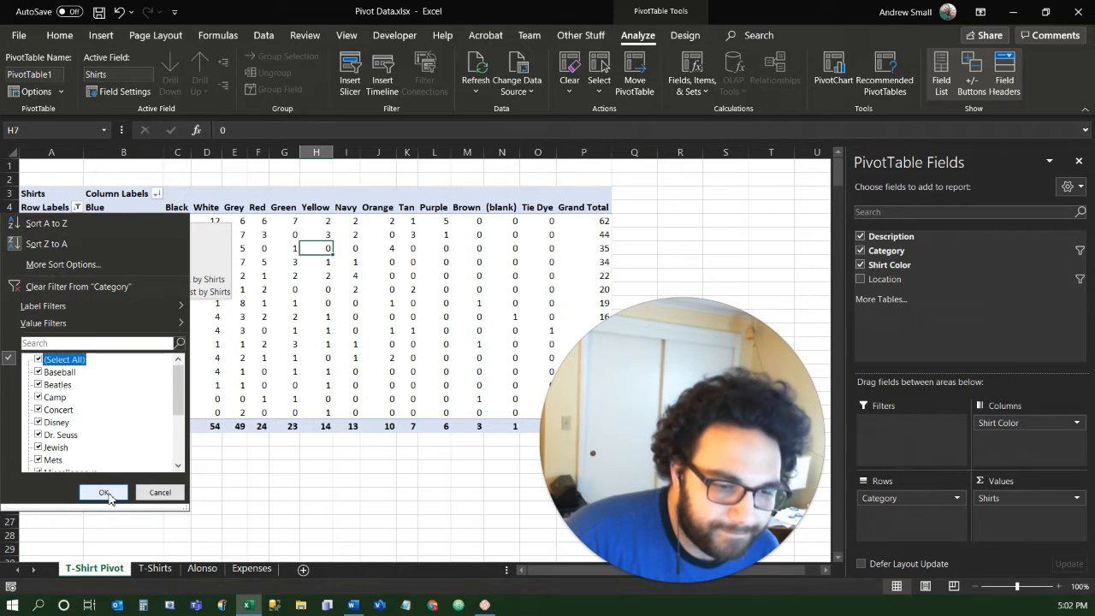
{"action": "left_click", "coordinate": [104, 491]}
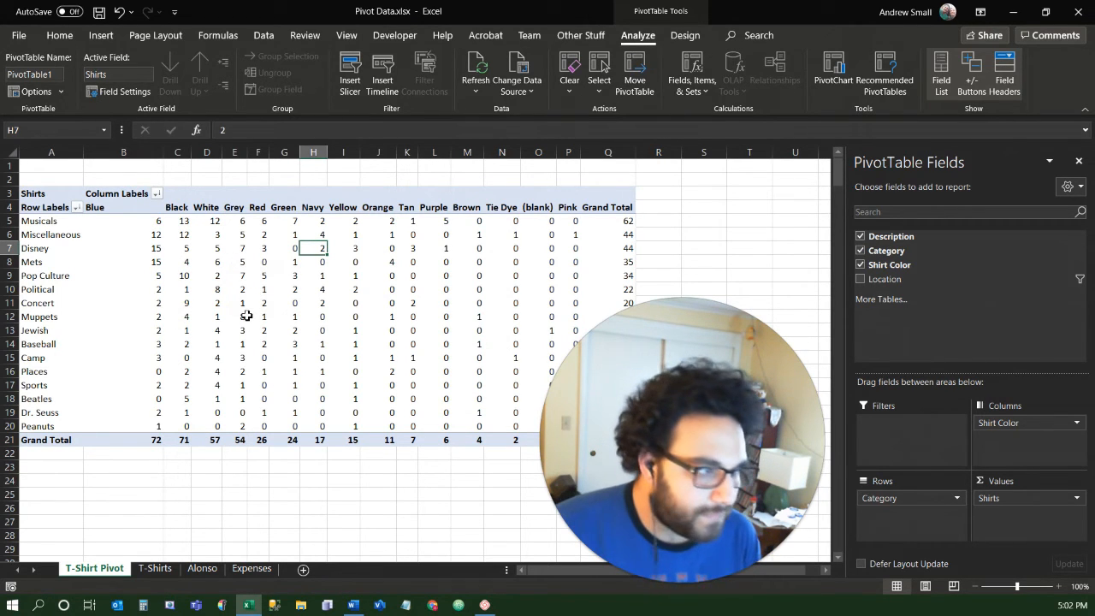
Review the source list on the T-Shirts sheet and return to the T-Shirt Pivot sheet.
{"action": "mouse_move", "coordinate": [246, 316]}
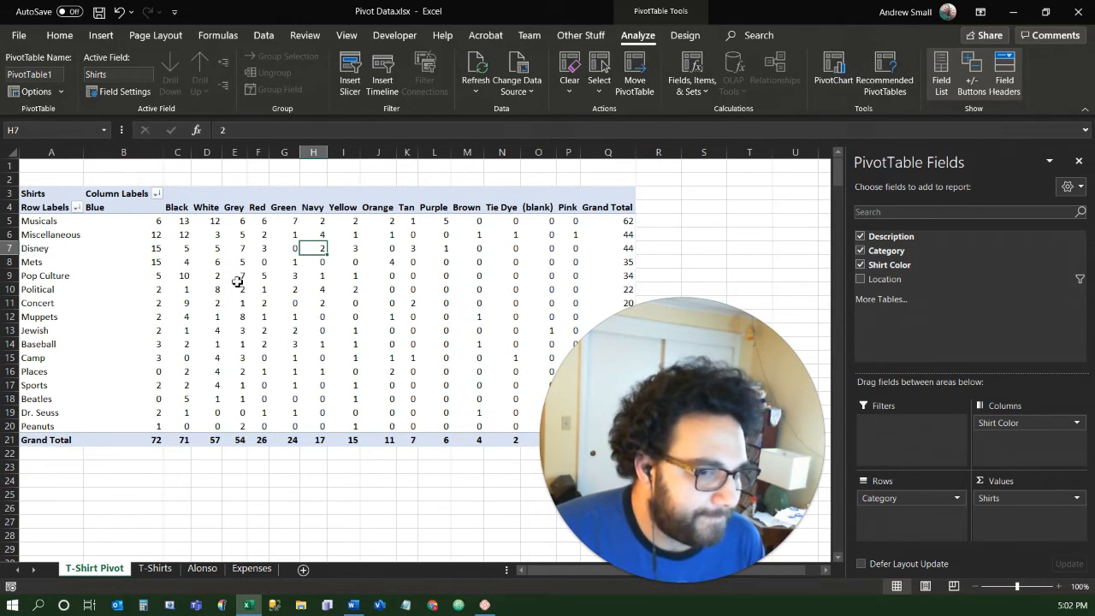
{"action": "mouse_move", "coordinate": [238, 293]}
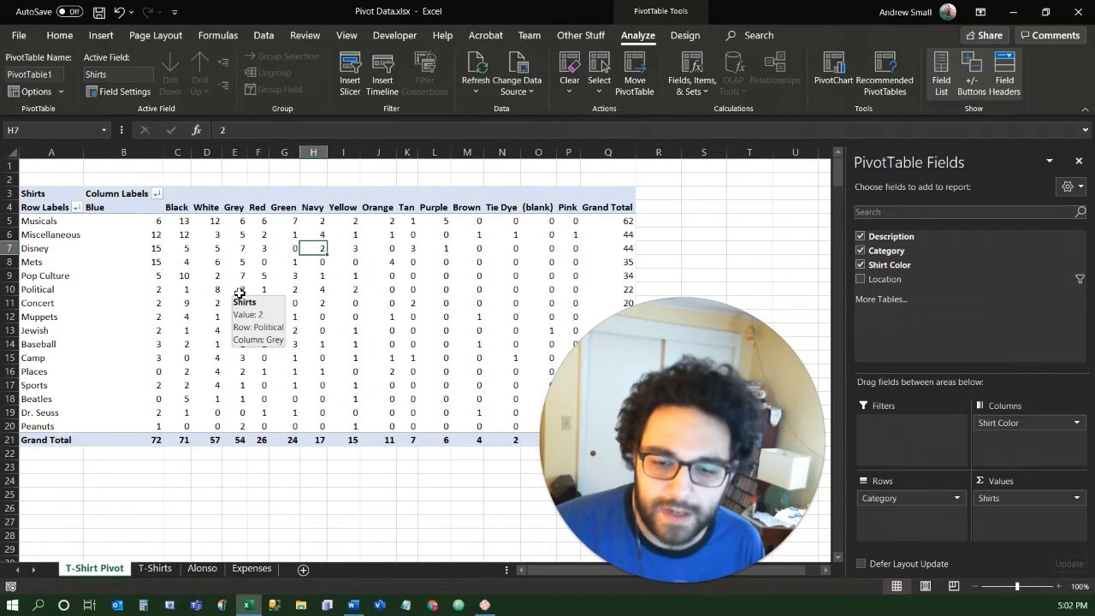
{"action": "mouse_move", "coordinate": [153, 321]}
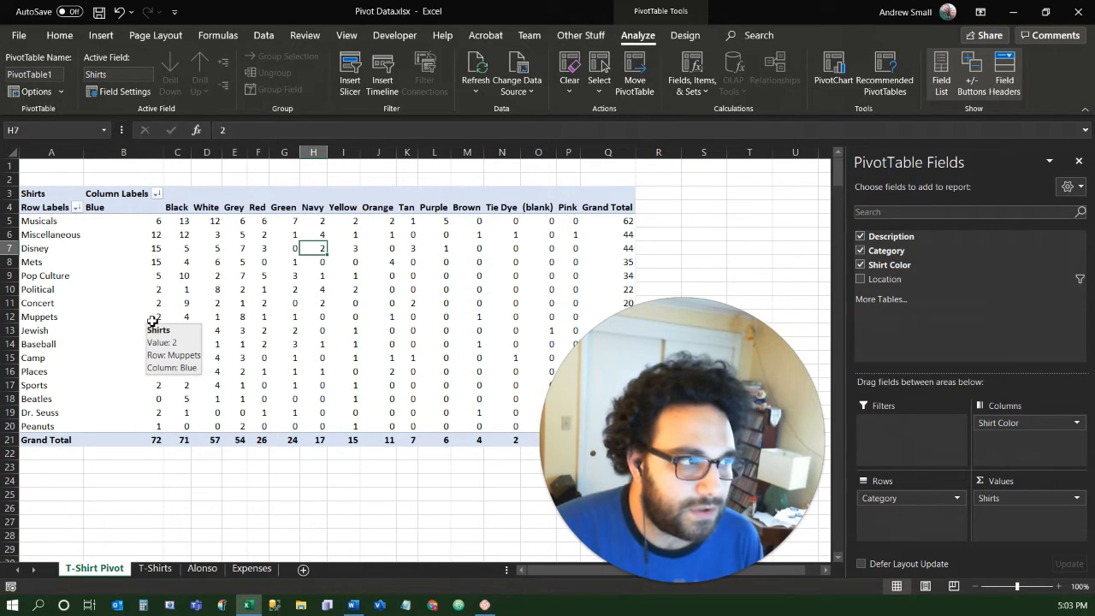
{"action": "left_click", "coordinate": [155, 569]}
{"action": "scroll", "coordinate": [65, 382], "scroll_direction": "down", "scroll_amount": 20}
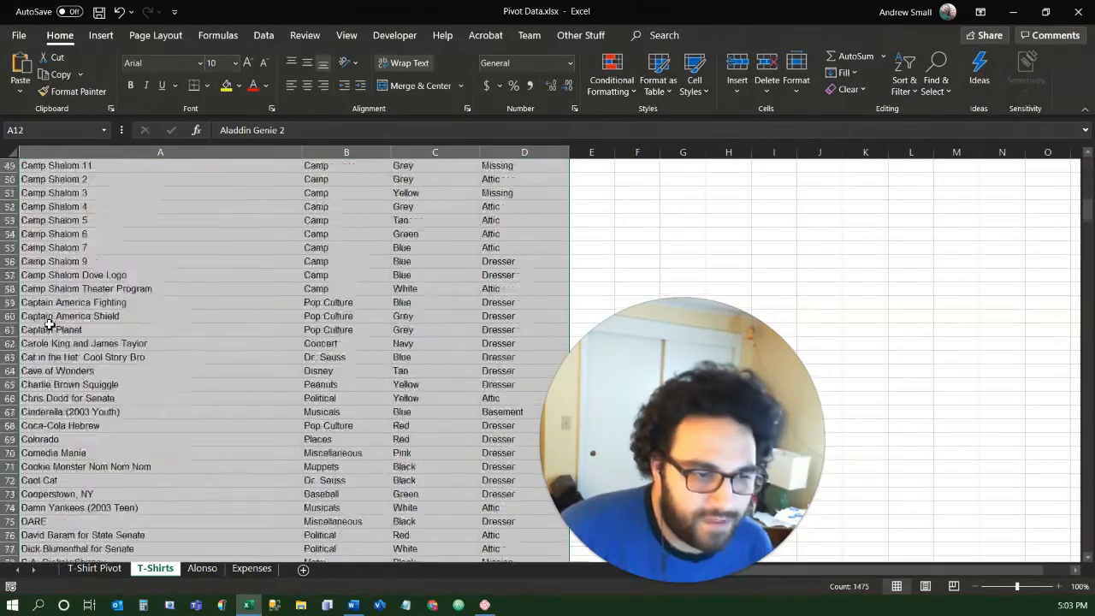
{"action": "scroll", "coordinate": [63, 334], "scroll_direction": "down", "scroll_amount": 20}
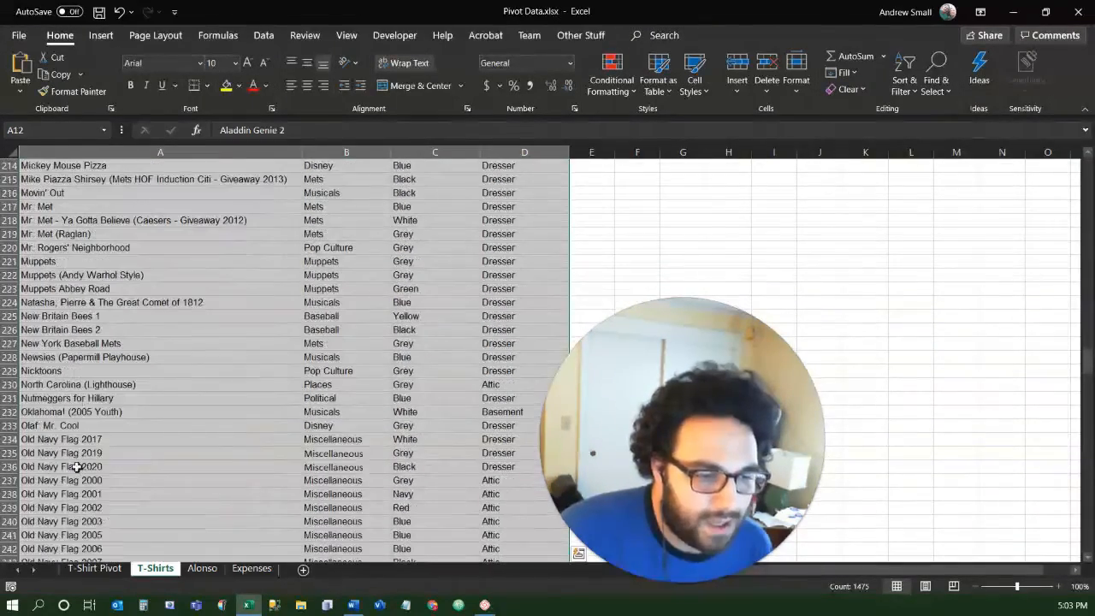
{"action": "left_click", "coordinate": [94, 569]}
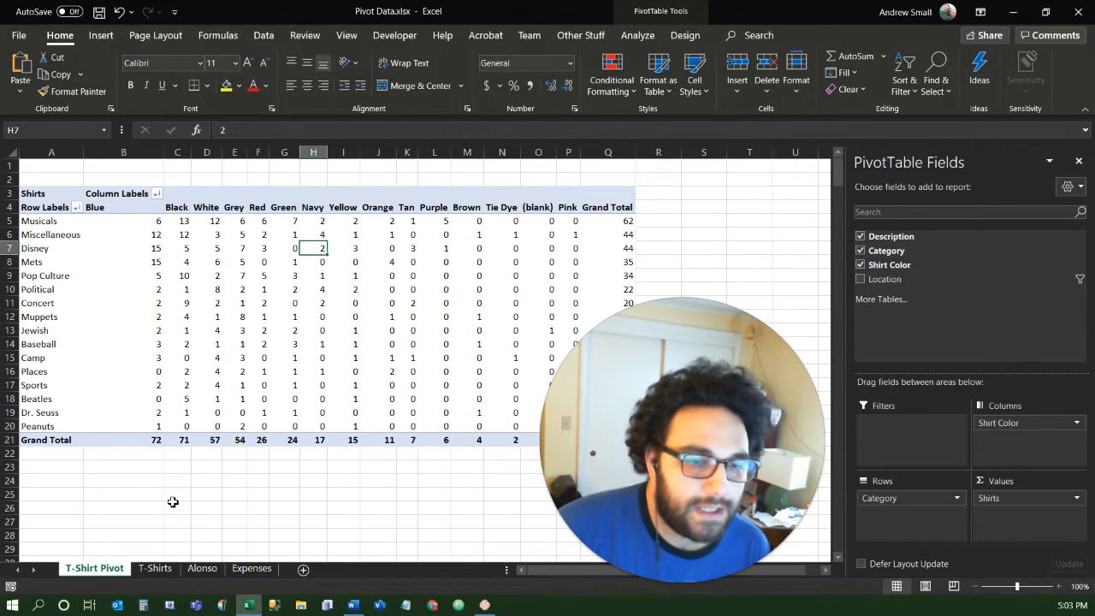
Examine the shirt counts by category and color, including the Miscellaneous and Disney rows.
{"action": "mouse_move", "coordinate": [156, 285]}
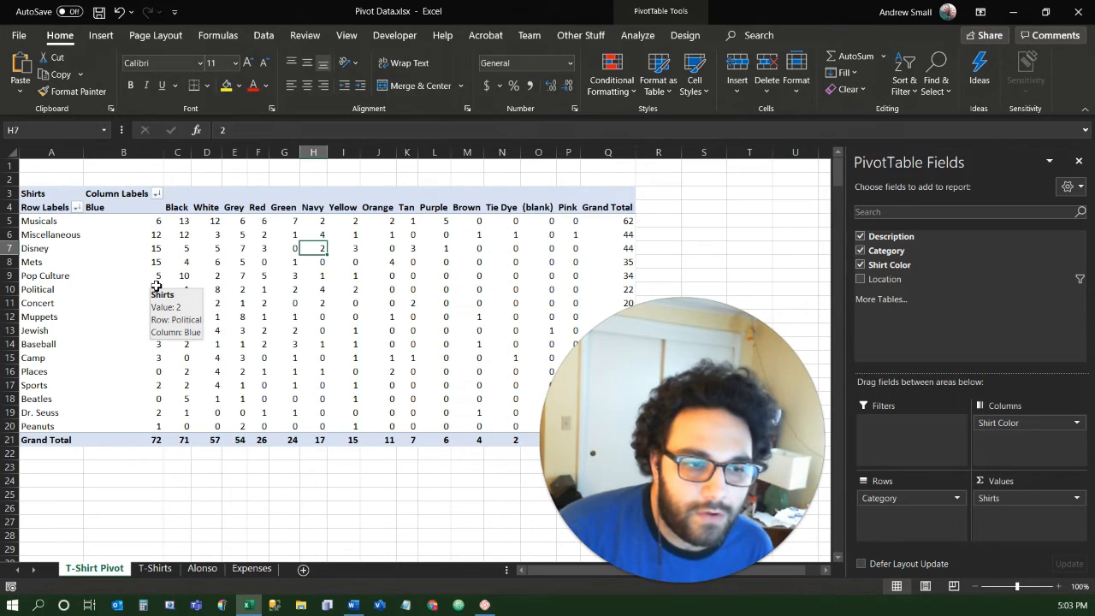
{"action": "mouse_move", "coordinate": [124, 221]}
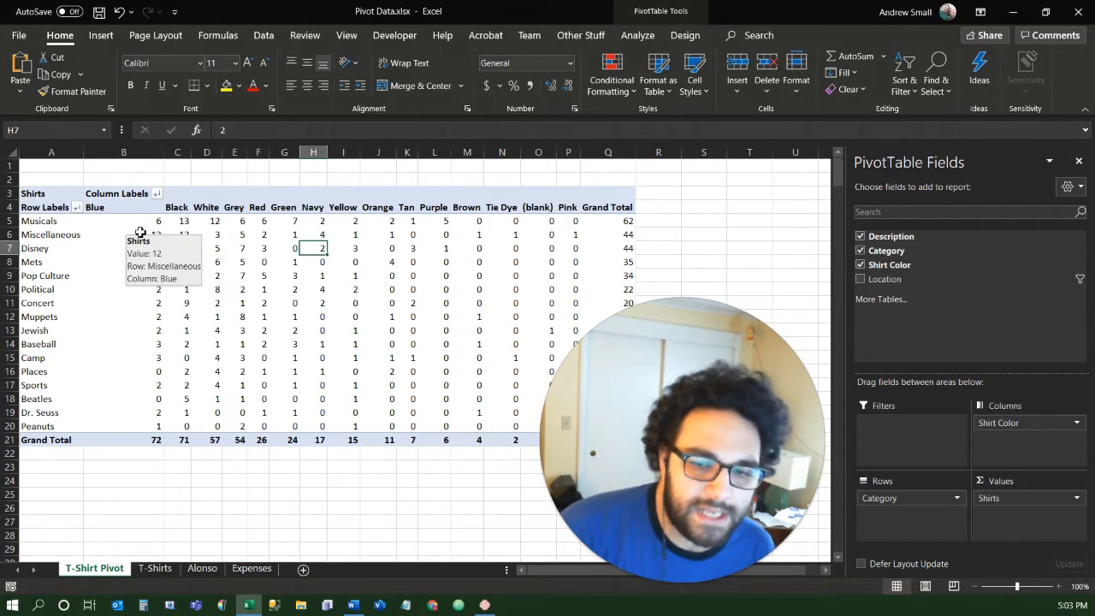
{"action": "left_click_drag", "start_coordinate": [154, 220], "coordinate": [360, 329]}
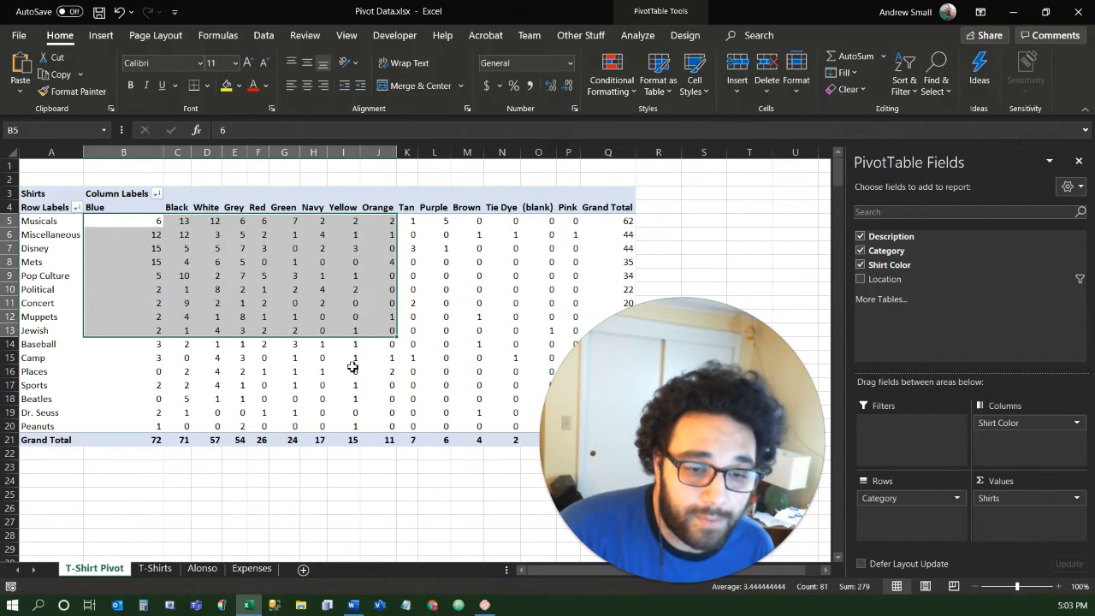
{"action": "left_click", "coordinate": [351, 371]}
{"action": "left_click", "coordinate": [86, 234]}
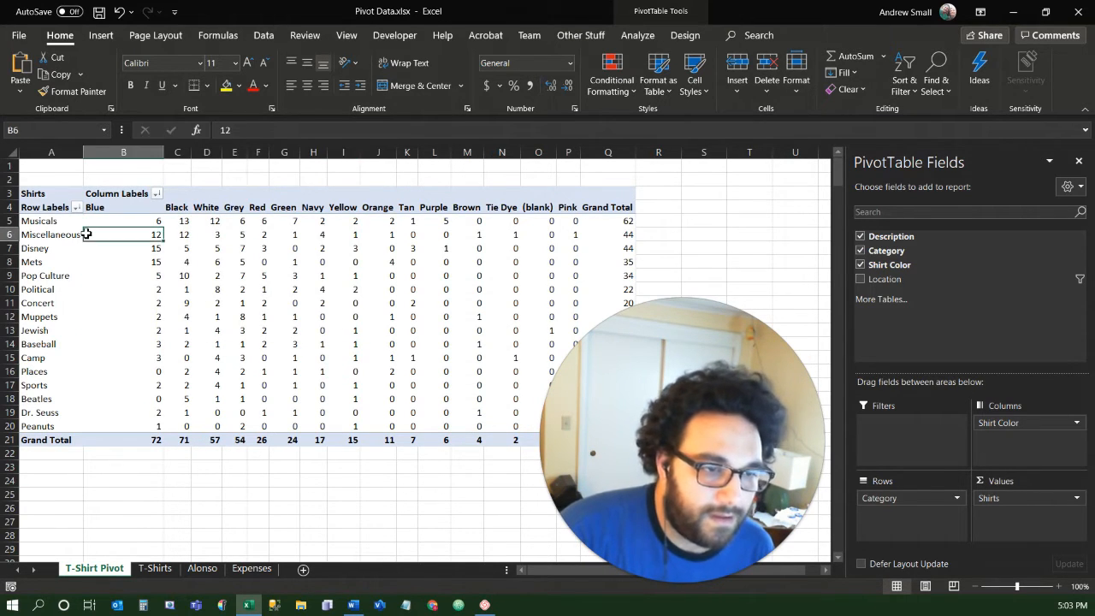
{"action": "left_click", "coordinate": [68, 238]}
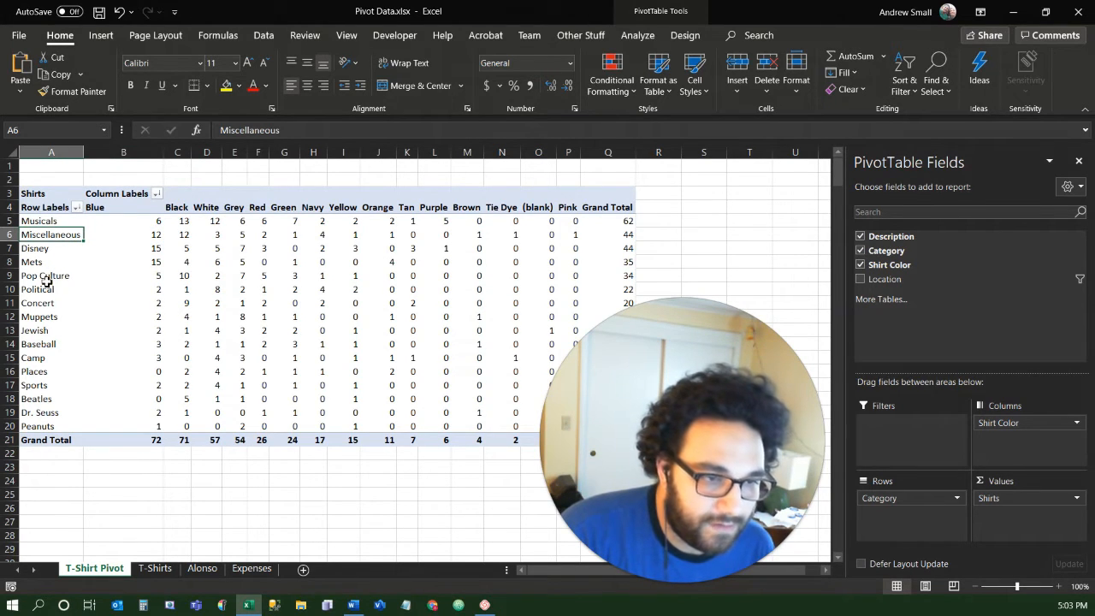
{"action": "left_click_drag", "start_coordinate": [49, 250], "coordinate": [331, 246]}
{"action": "left_click", "coordinate": [346, 248]}
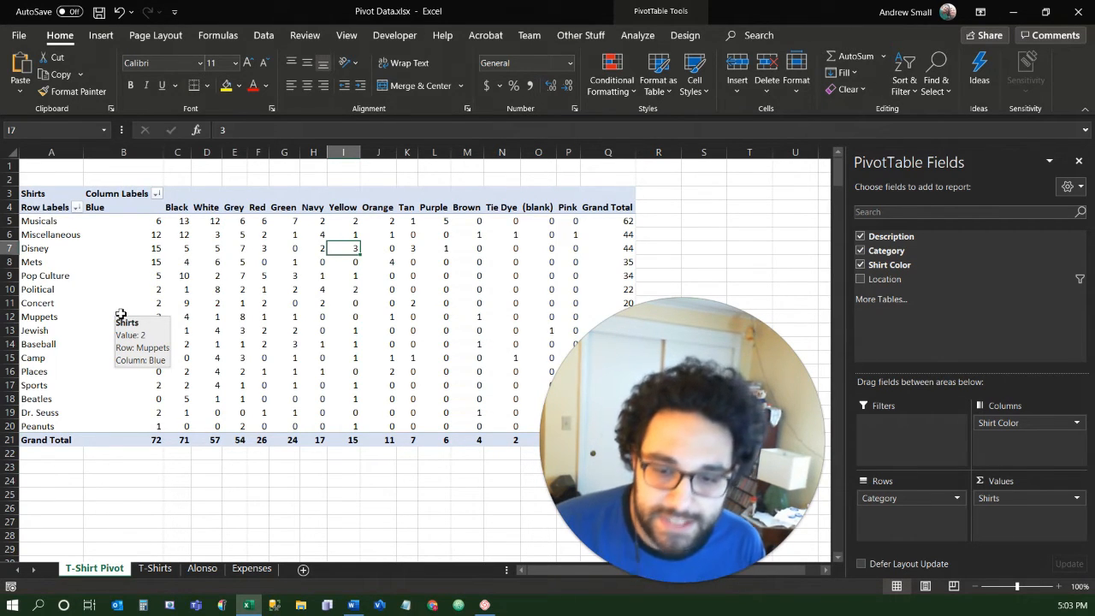
Review the at-bat records on the Alonso sheet from the first data row to the last and return to the beginning.
{"action": "left_click", "coordinate": [202, 569]}
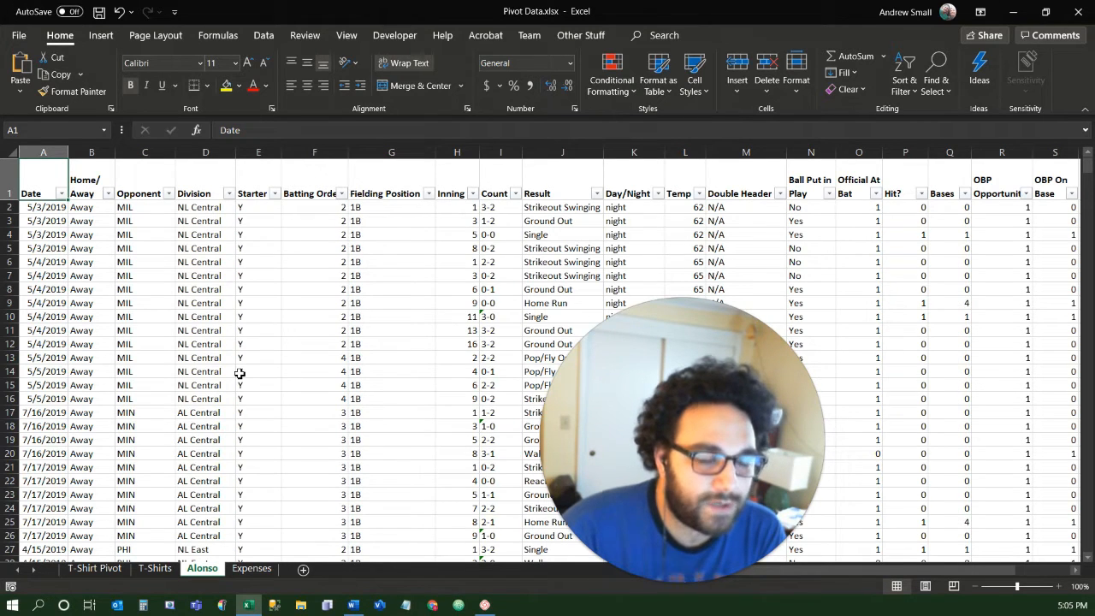
{"action": "left_click", "coordinate": [49, 207]}
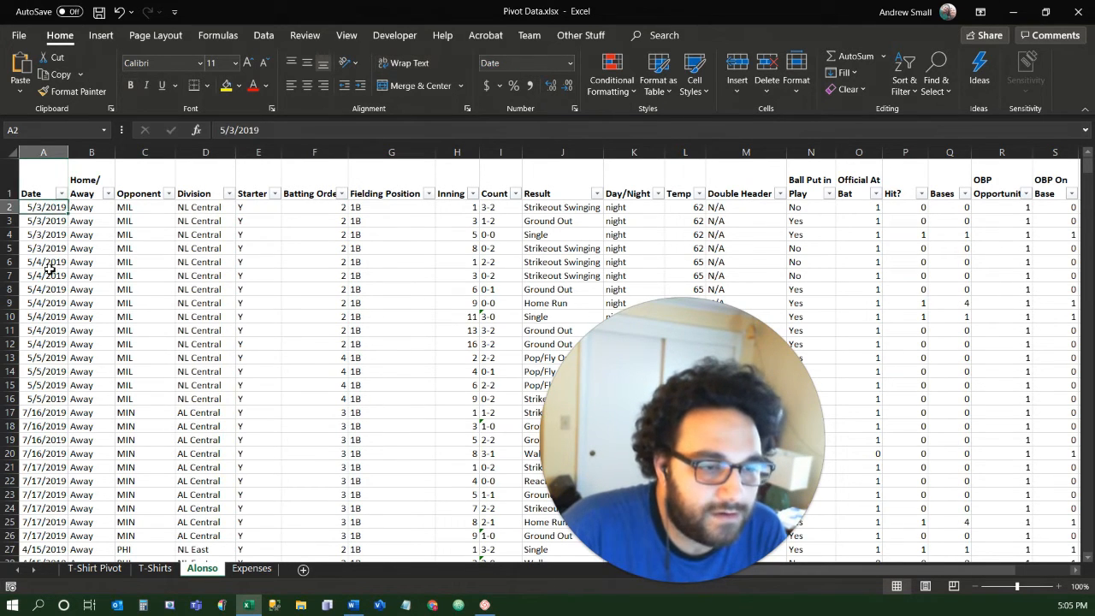
{"action": "scroll", "coordinate": [56, 334], "scroll_direction": "down", "scroll_amount": 20}
{"action": "scroll", "coordinate": [61, 369], "scroll_direction": "down", "scroll_amount": 20}
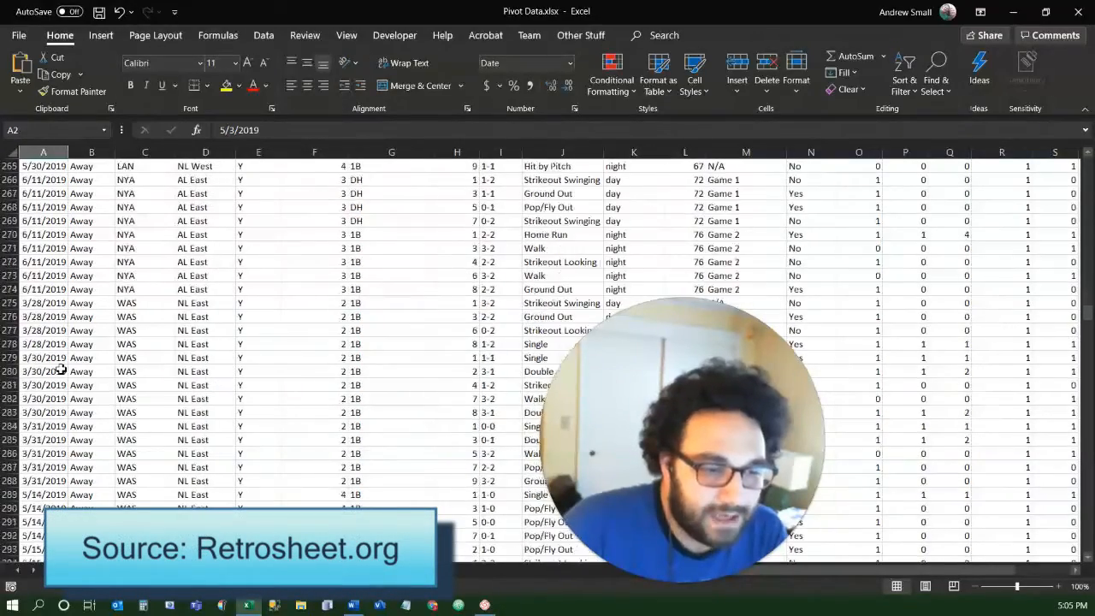
{"action": "scroll", "coordinate": [60, 370], "scroll_direction": "down", "scroll_amount": 20}
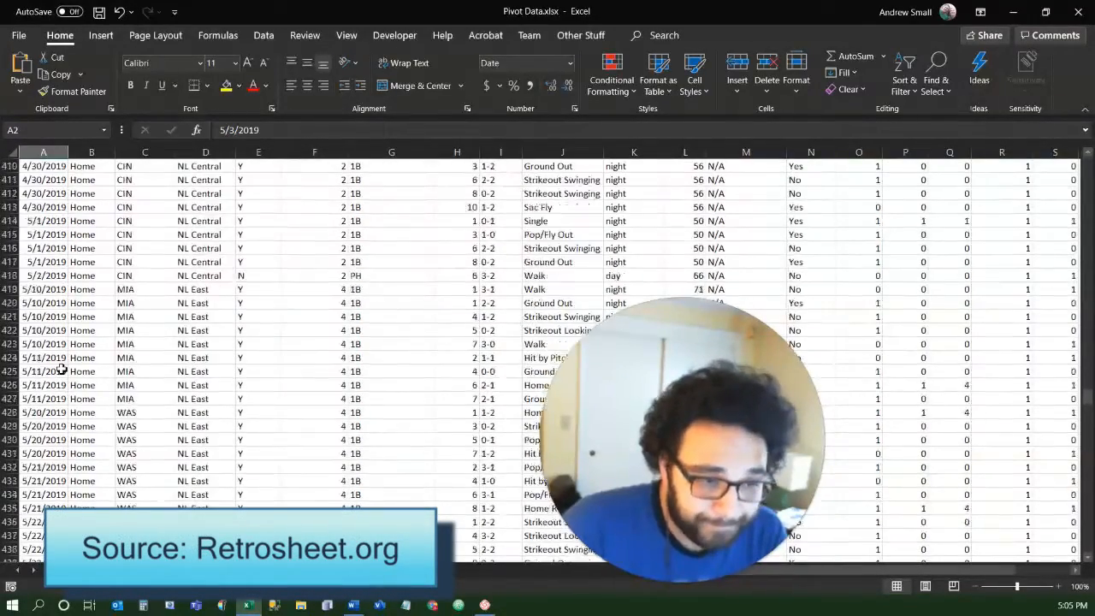
{"action": "scroll", "coordinate": [60, 369], "scroll_direction": "down", "scroll_amount": 20}
{"action": "scroll", "coordinate": [61, 371], "scroll_direction": "down", "scroll_amount": 20}
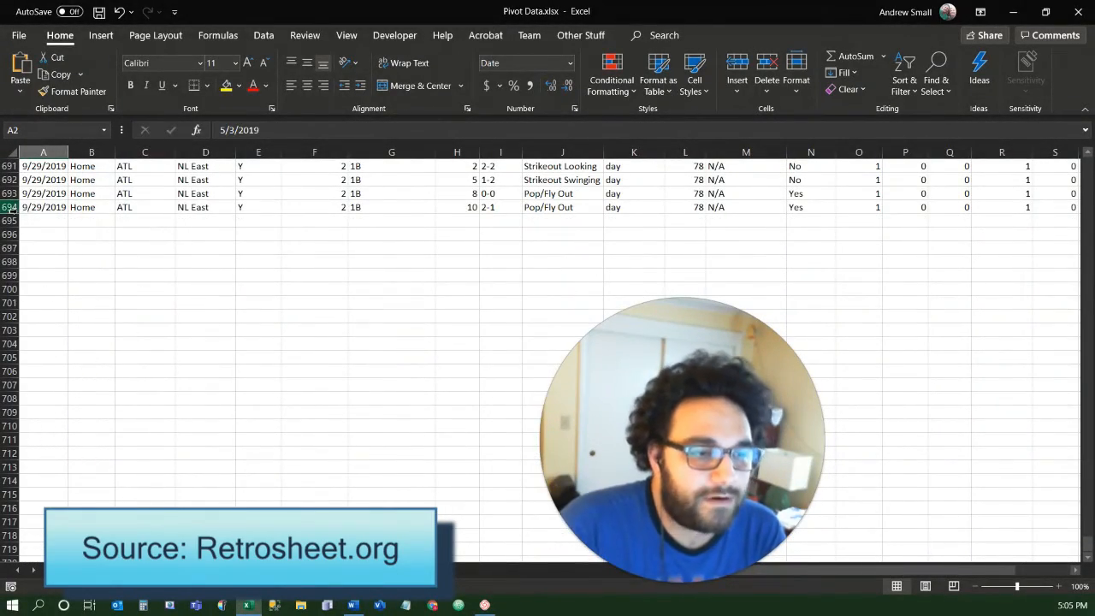
{"action": "scroll", "coordinate": [64, 202], "scroll_direction": "up", "scroll_amount": 20}
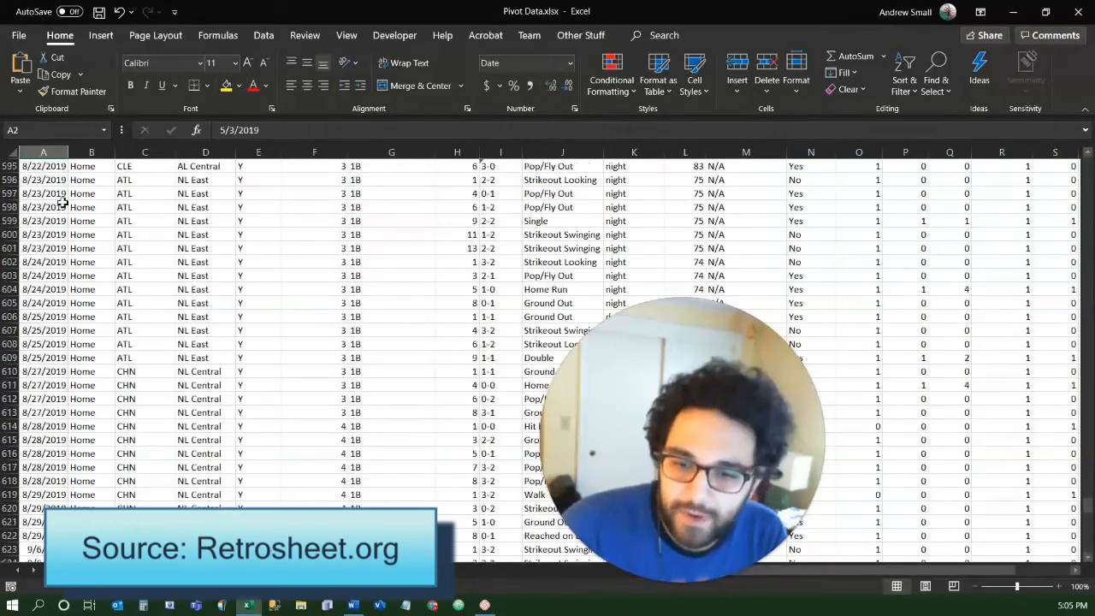
{"action": "scroll", "coordinate": [61, 204], "scroll_direction": "up", "scroll_amount": 20}
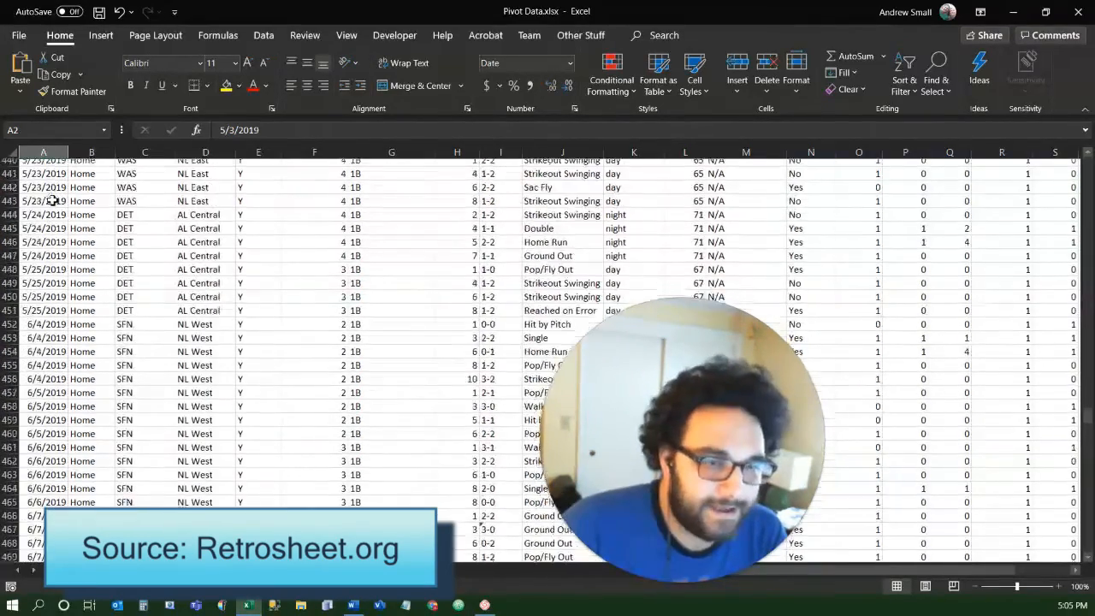
{"action": "scroll", "coordinate": [49, 198], "scroll_direction": "up", "scroll_amount": 20}
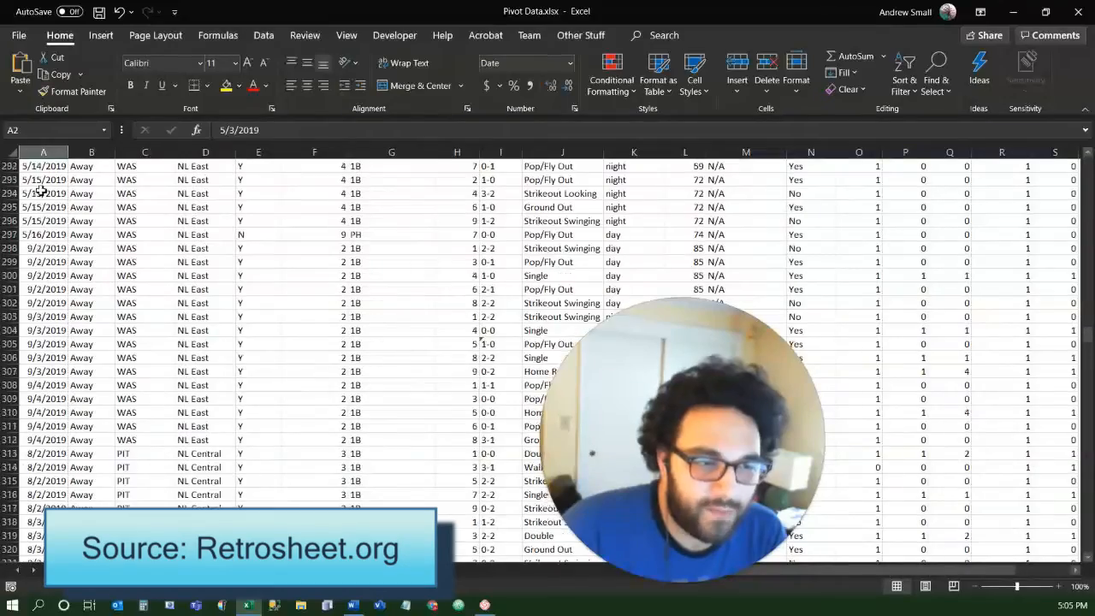
{"action": "scroll", "coordinate": [41, 192], "scroll_direction": "up", "scroll_amount": 20}
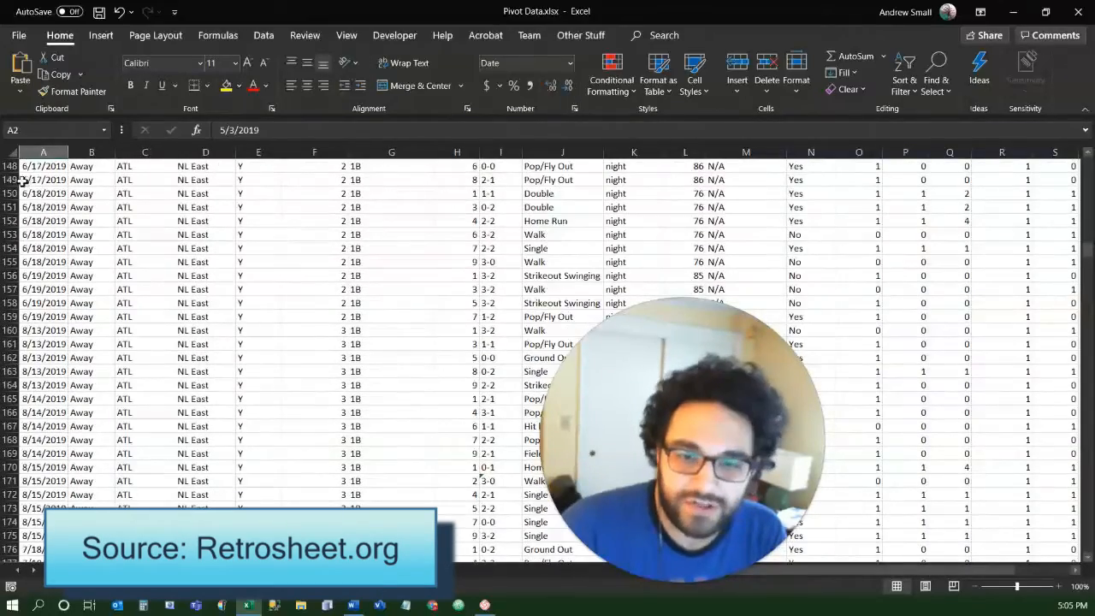
{"action": "scroll", "coordinate": [21, 181], "scroll_direction": "up", "scroll_amount": 20}
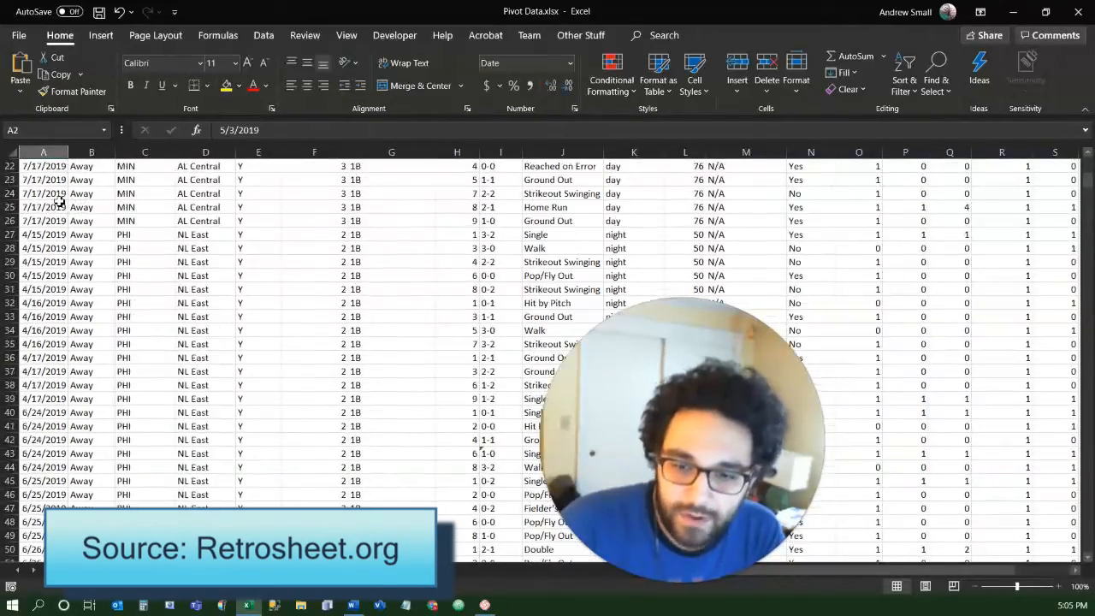
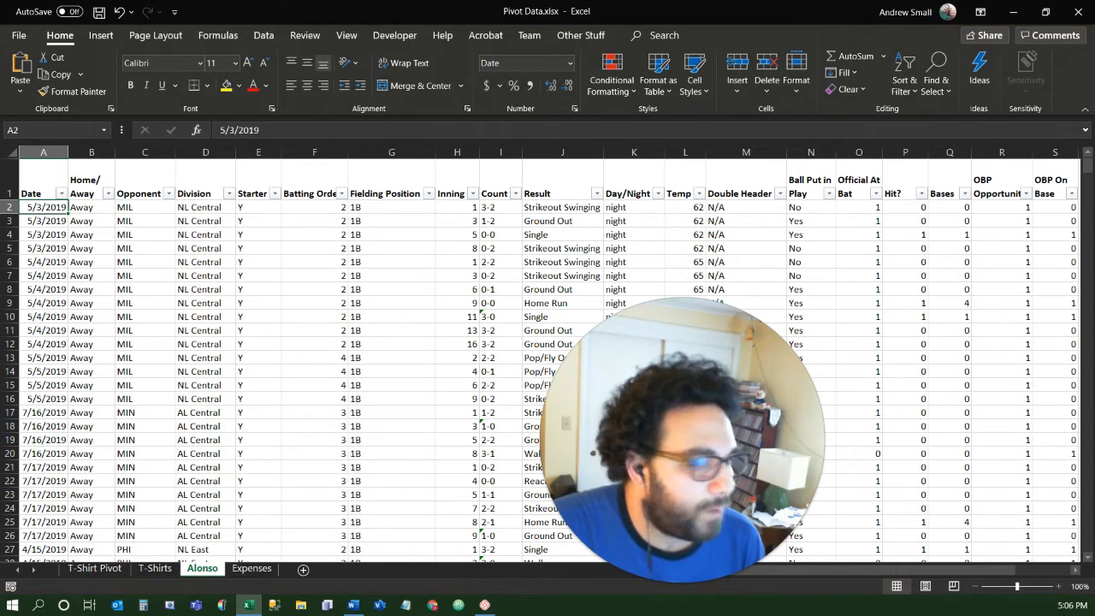
Create a PivotTable on a new worksheet from the entire Alonso data range, A1:V694.
{"action": "left_click", "coordinate": [212, 361]}
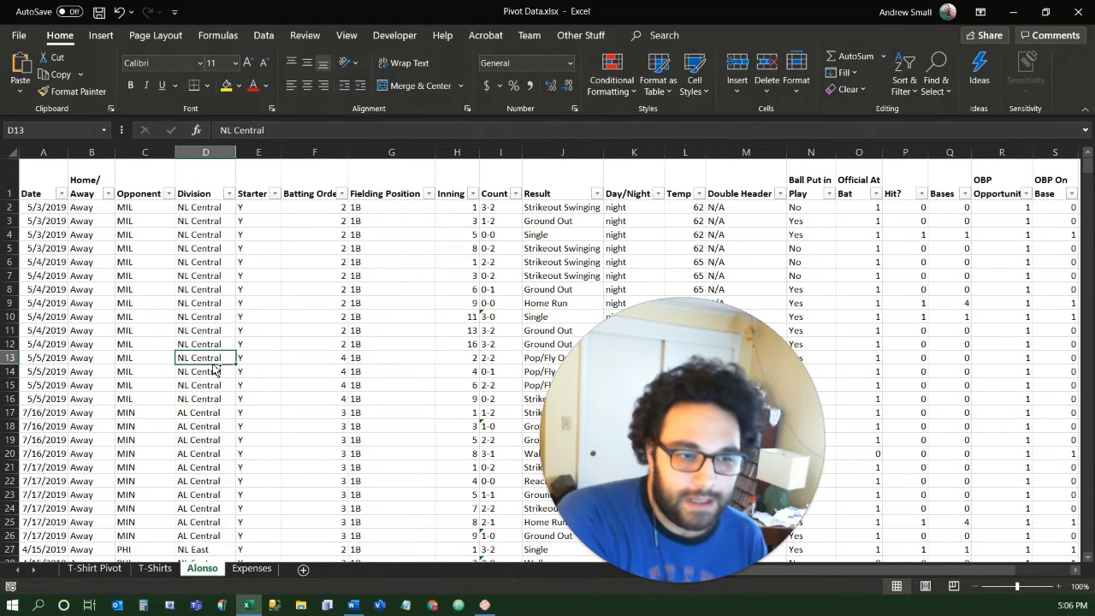
{"action": "key", "text": "ctrl+a"}
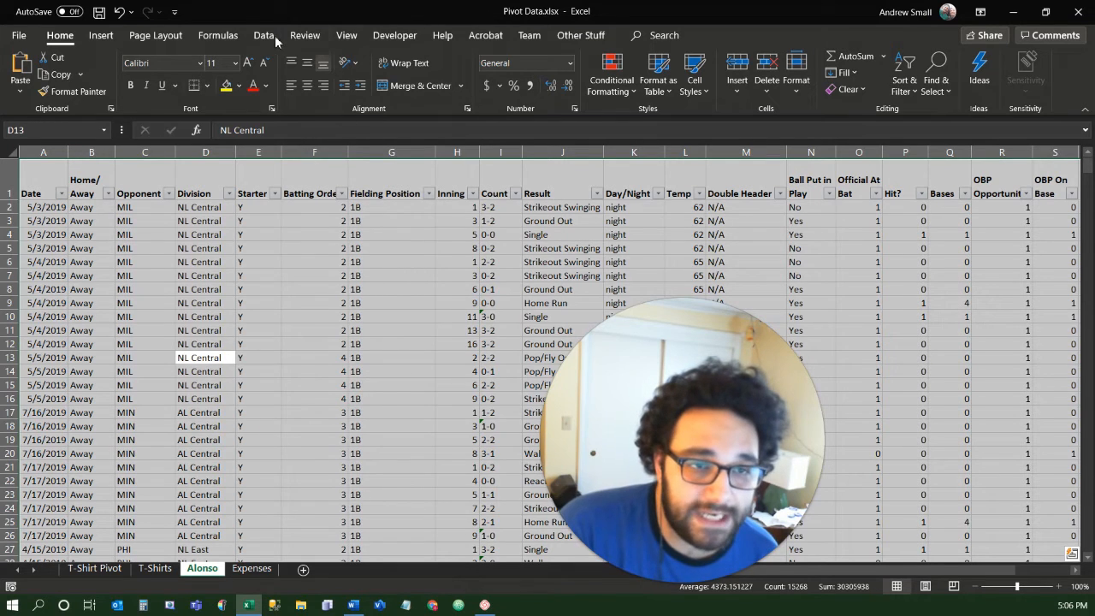
{"action": "left_click", "coordinate": [101, 35]}
{"action": "left_click", "coordinate": [25, 68]}
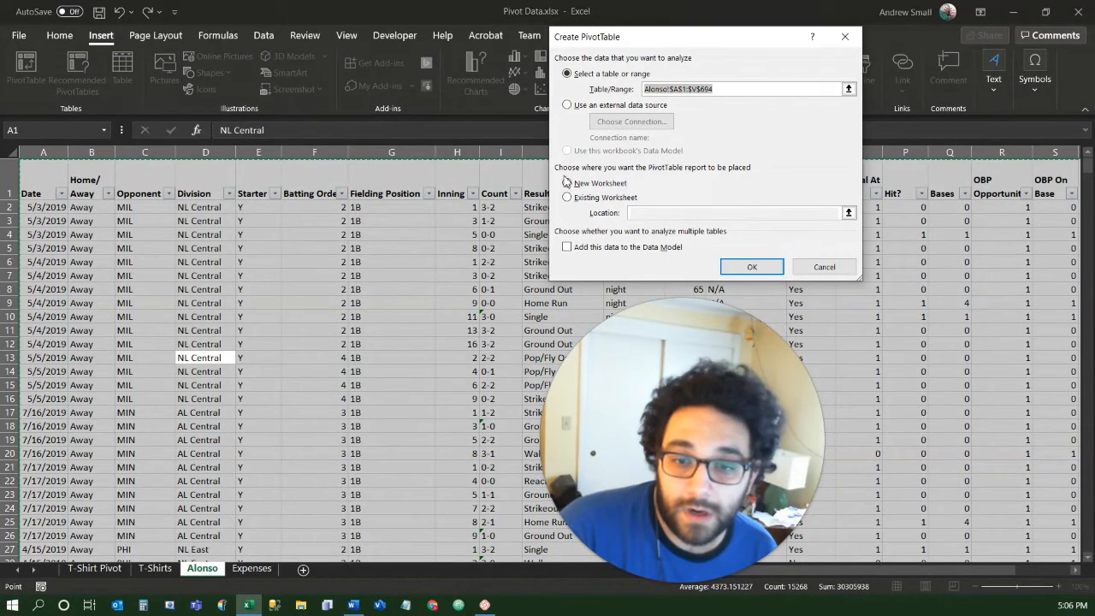
{"action": "left_click", "coordinate": [760, 268]}
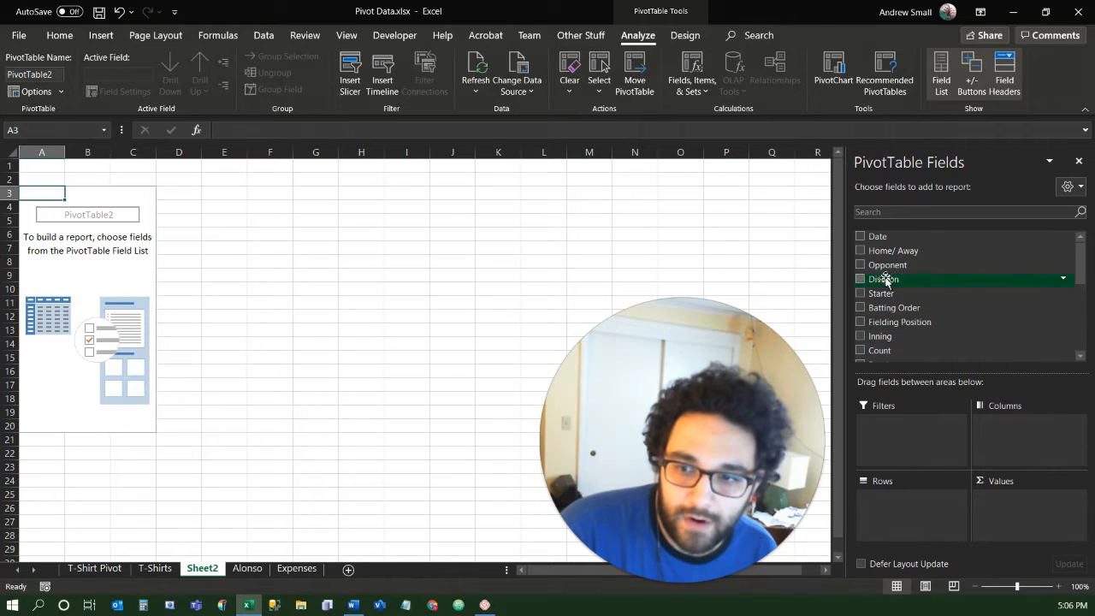
Add the Date field to the PivotTable rows and expand the March, April and May groups to their individual dates.
{"action": "left_click", "coordinate": [860, 236]}
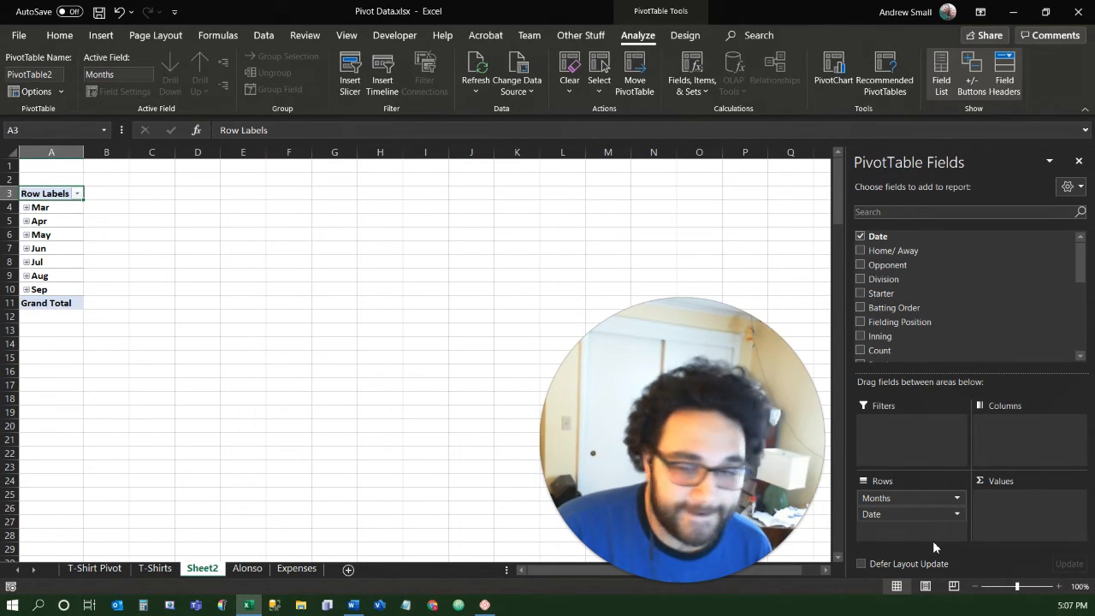
{"action": "left_click", "coordinate": [27, 208]}
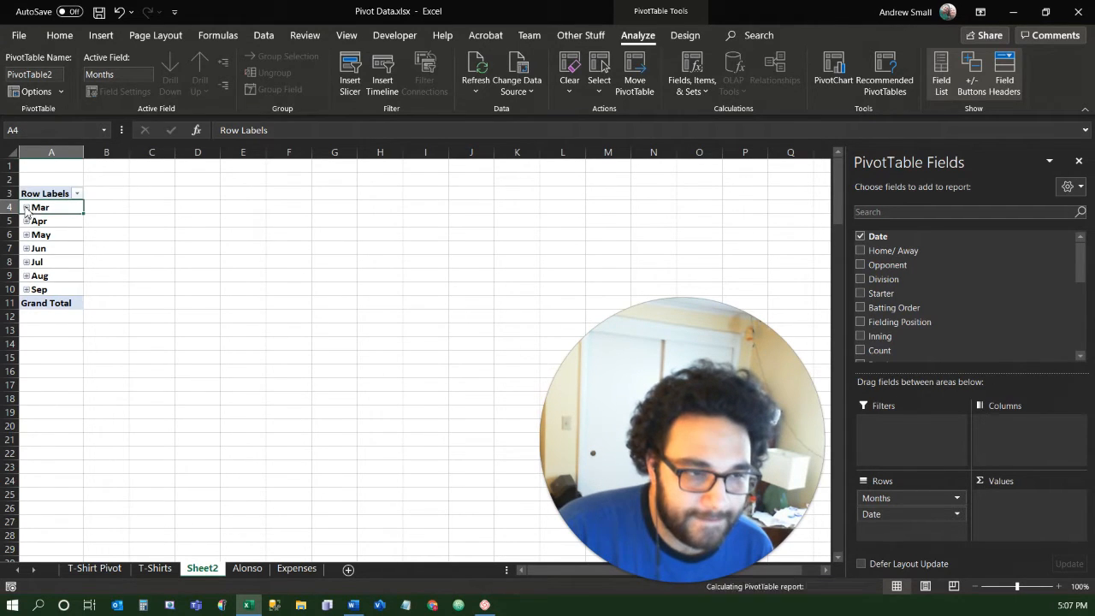
{"action": "left_click", "coordinate": [27, 262]}
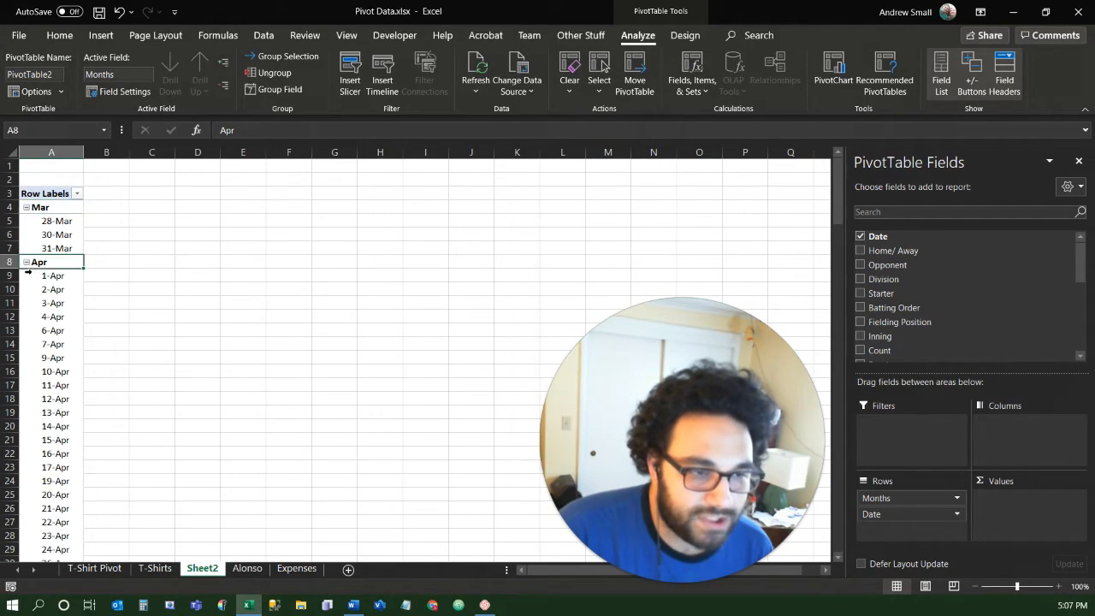
{"action": "scroll", "coordinate": [60, 339], "scroll_direction": "down", "scroll_amount": 9}
{"action": "scroll", "coordinate": [60, 339], "scroll_direction": "down", "scroll_amount": 3}
{"action": "left_click", "coordinate": [30, 224]}
{"action": "left_click", "coordinate": [27, 222]}
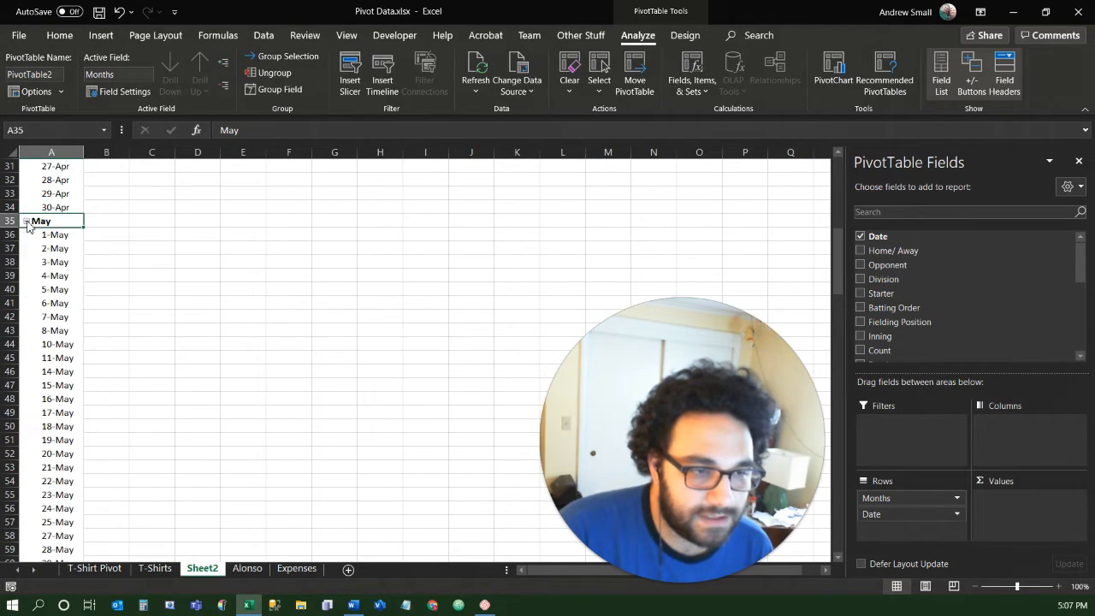
{"action": "scroll", "coordinate": [43, 227], "scroll_direction": "up", "scroll_amount": 10}
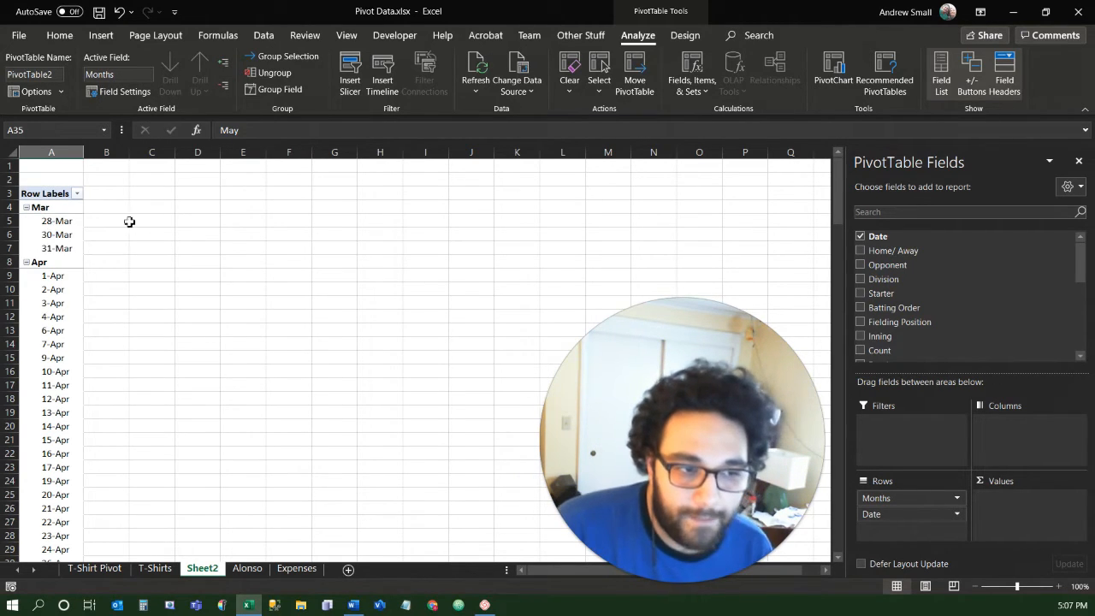
Ungroup the Date row labels and look through the full list of individual dates.
{"action": "left_click", "coordinate": [52, 222]}
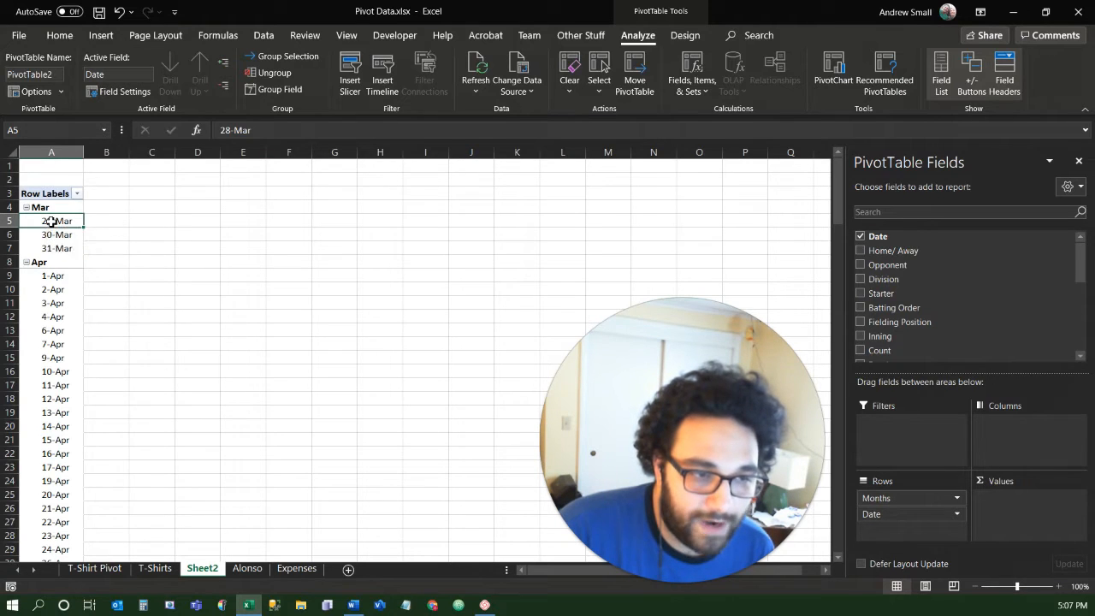
{"action": "right_click", "coordinate": [52, 222]}
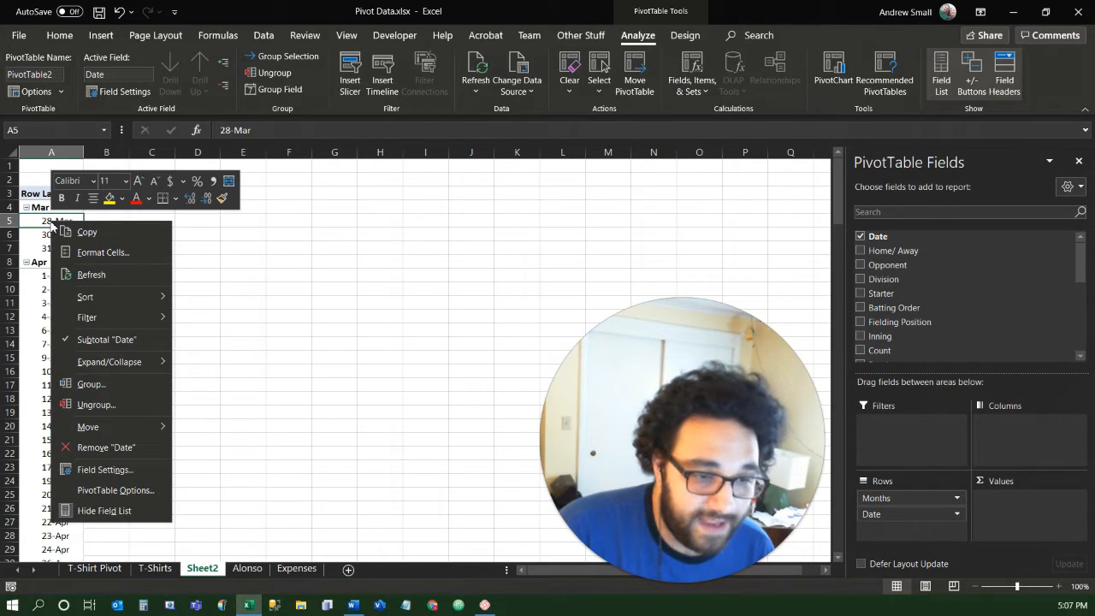
{"action": "left_click", "coordinate": [121, 407]}
{"action": "scroll", "coordinate": [64, 259], "scroll_direction": "down", "scroll_amount": 2}
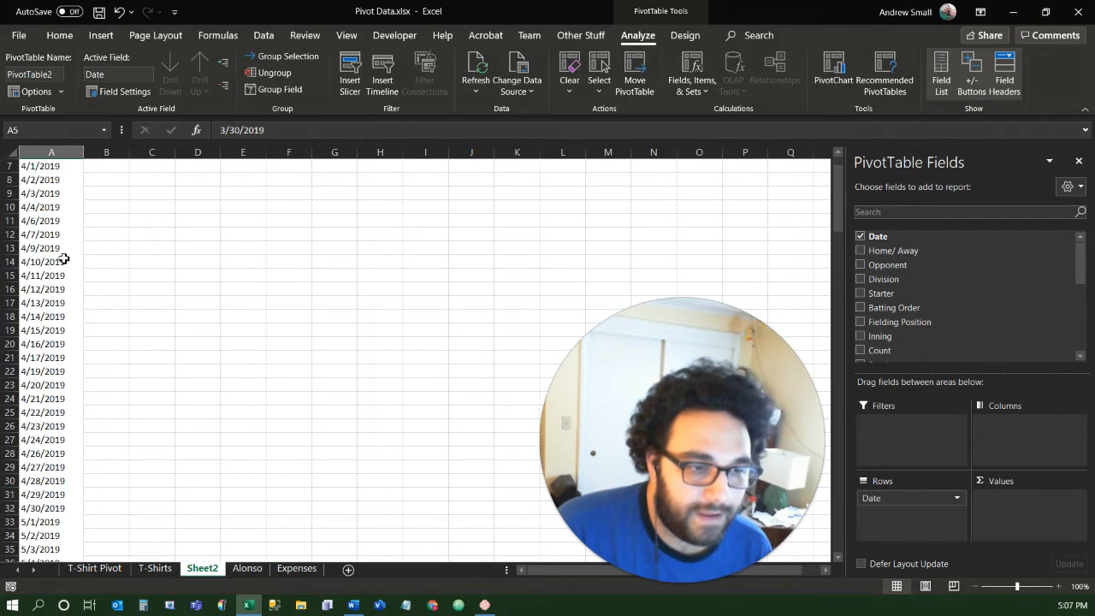
{"action": "scroll", "coordinate": [64, 259], "scroll_direction": "down", "scroll_amount": 20}
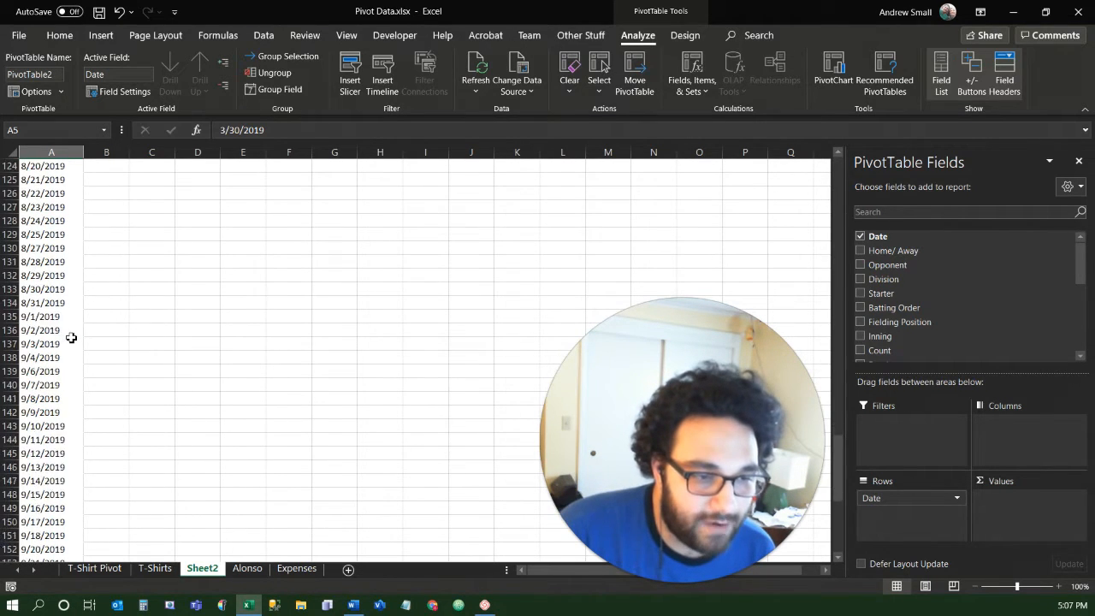
{"action": "scroll", "coordinate": [71, 338], "scroll_direction": "down", "scroll_amount": 11}
{"action": "scroll", "coordinate": [66, 334], "scroll_direction": "up", "scroll_amount": 20}
{"action": "scroll", "coordinate": [66, 335], "scroll_direction": "up", "scroll_amount": 20}
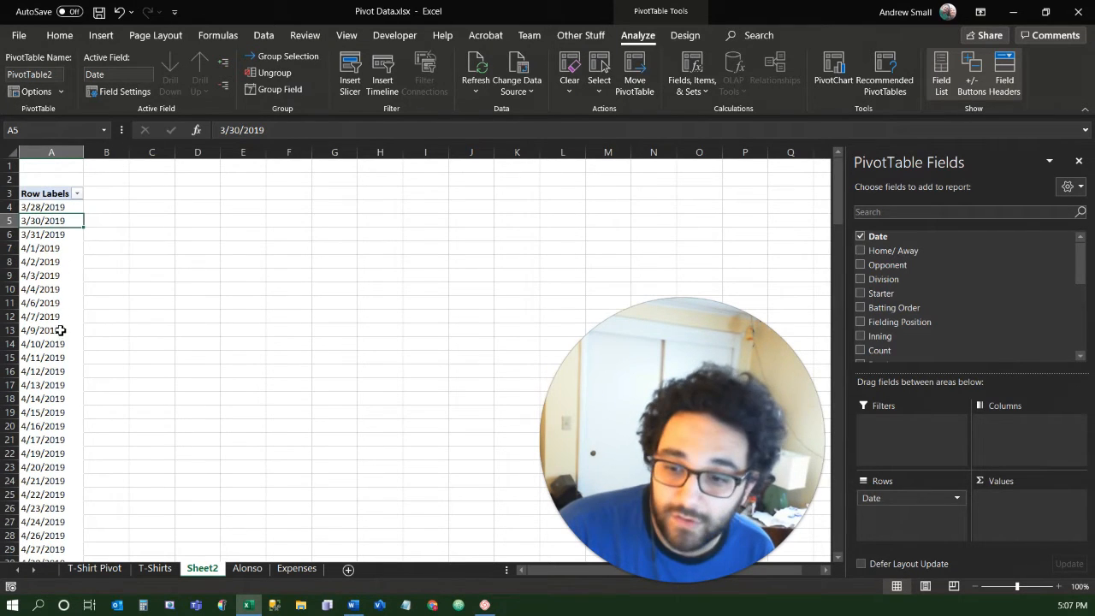
Group the PivotTable's Date row labels by Months and Quarters, keeping the automatic start and end dates.
{"action": "right_click", "coordinate": [44, 246]}
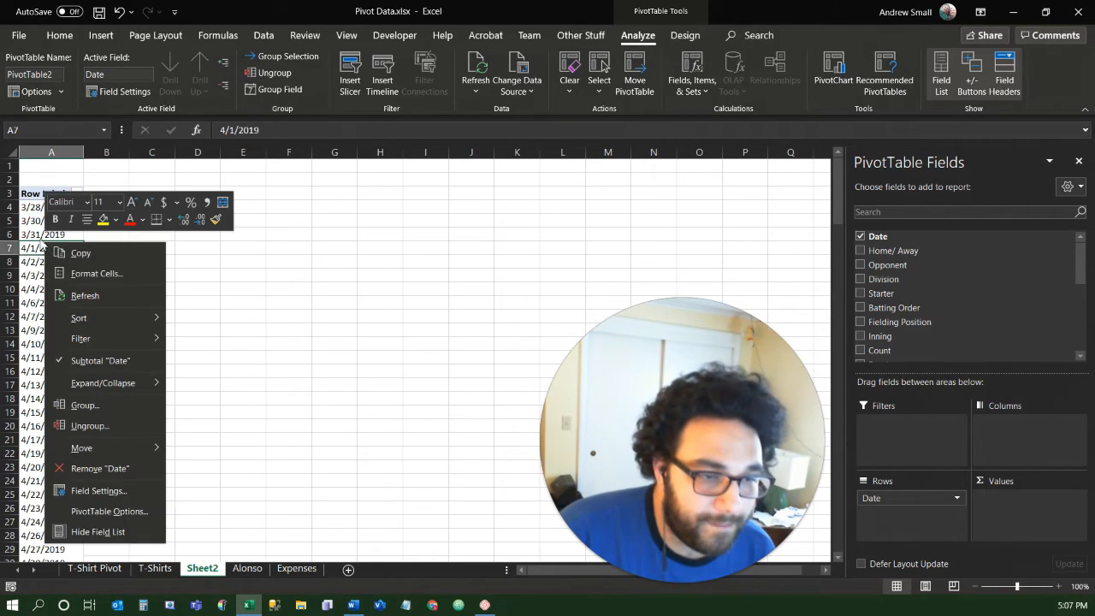
{"action": "key", "text": "Escape"}
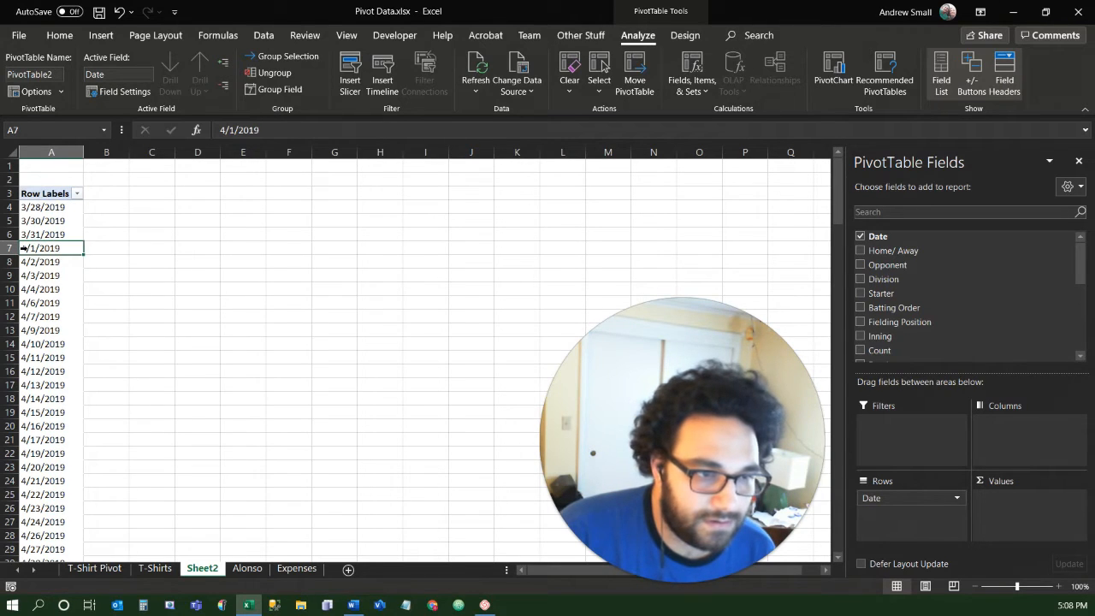
{"action": "right_click", "coordinate": [30, 248]}
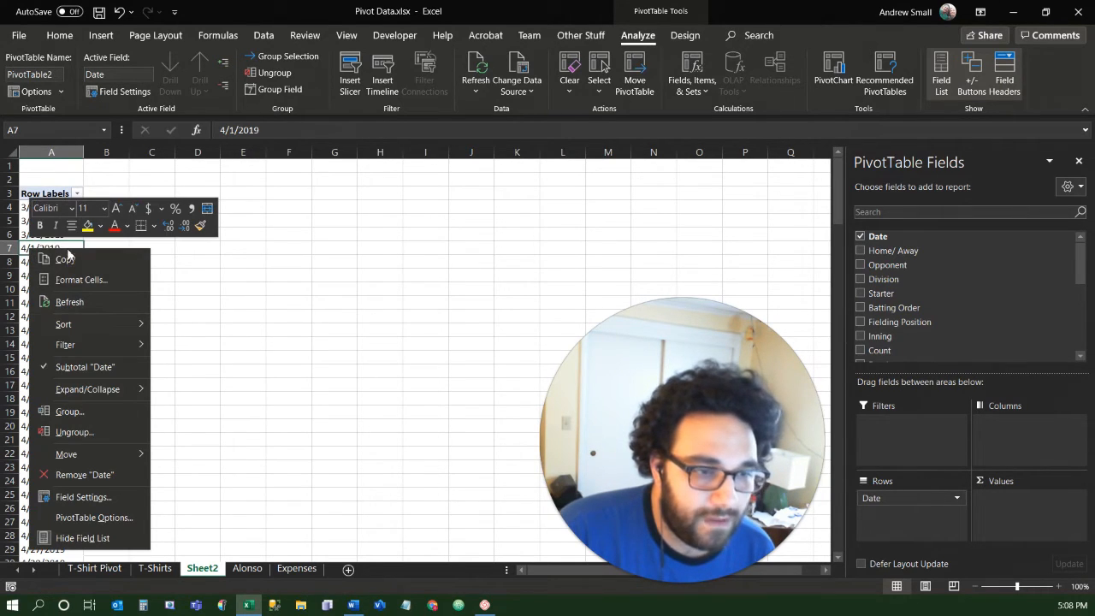
{"action": "left_click", "coordinate": [82, 411]}
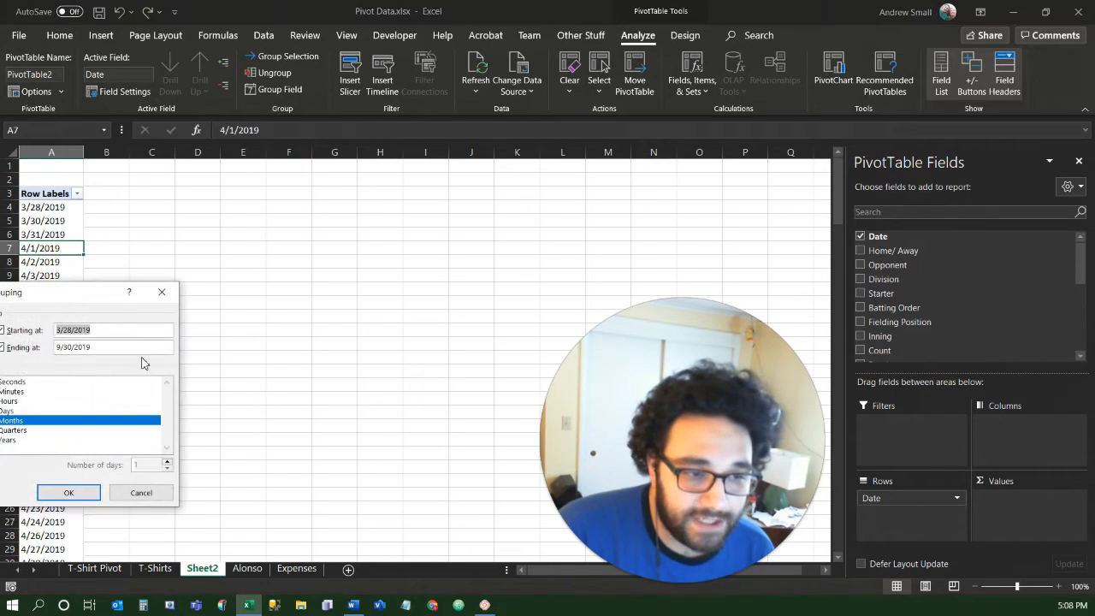
{"action": "left_click_drag", "start_coordinate": [91, 296], "coordinate": [391, 226]}
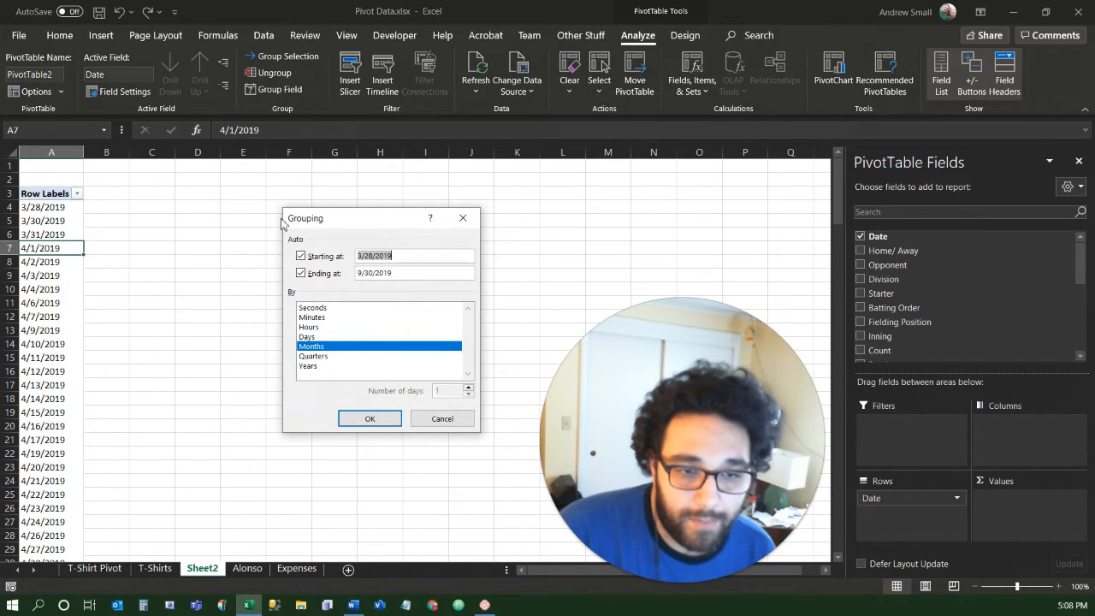
{"action": "left_click", "coordinate": [320, 337]}
{"action": "left_click", "coordinate": [321, 328]}
{"action": "left_click", "coordinate": [322, 329]}
{"action": "left_click", "coordinate": [320, 338]}
{"action": "left_click", "coordinate": [316, 356]}
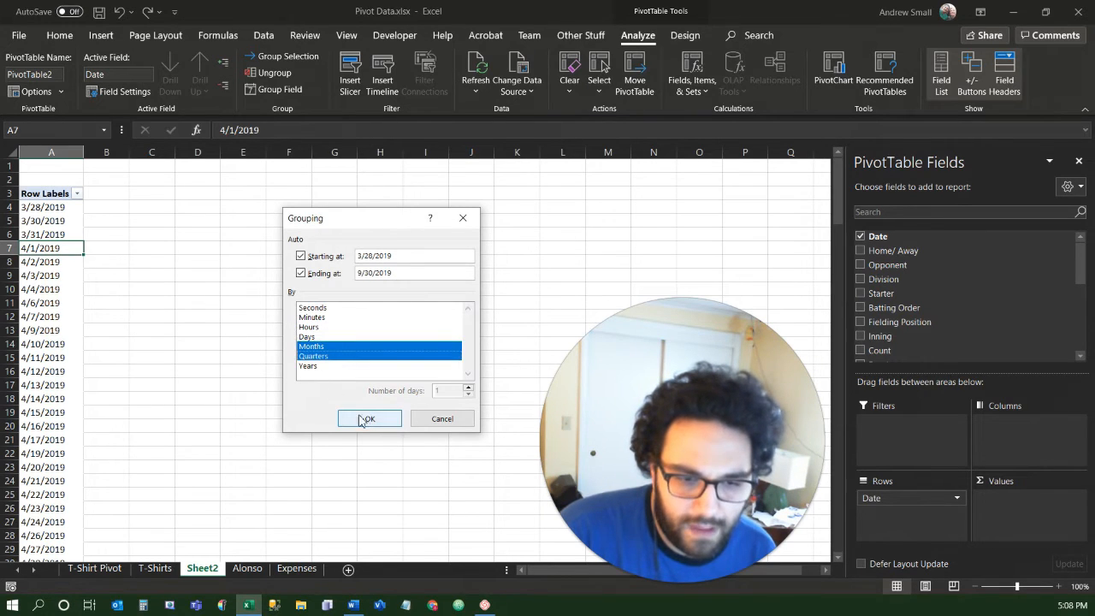
{"action": "left_click", "coordinate": [368, 421]}
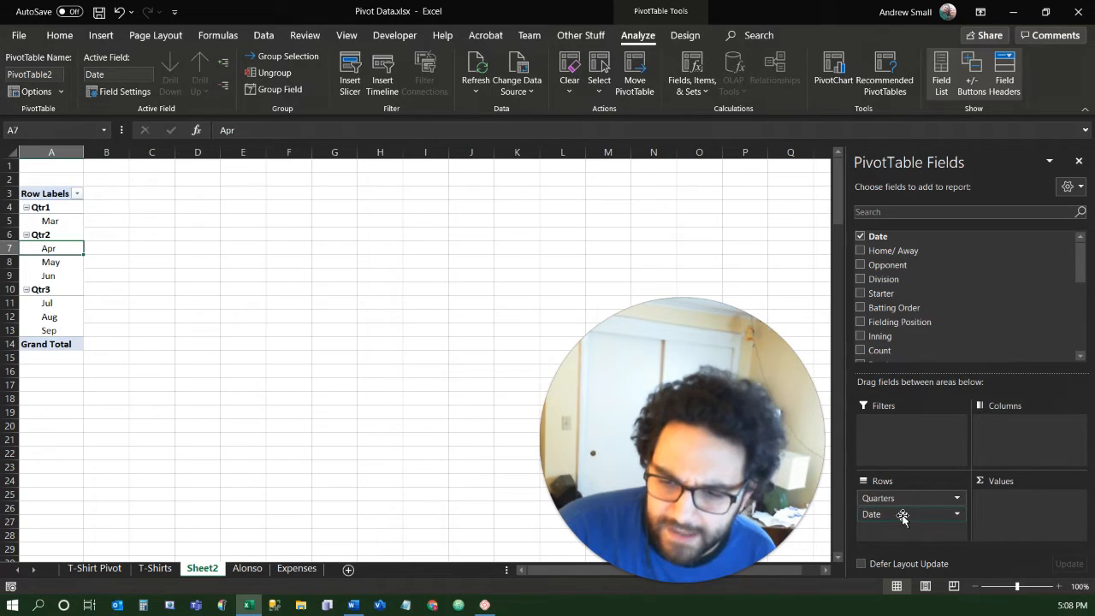
Regroup the Date row labels by Days only, with the number of days set to 7, and look through the weekly ranges.
{"action": "right_click", "coordinate": [43, 250]}
{"action": "left_click", "coordinate": [124, 406]}
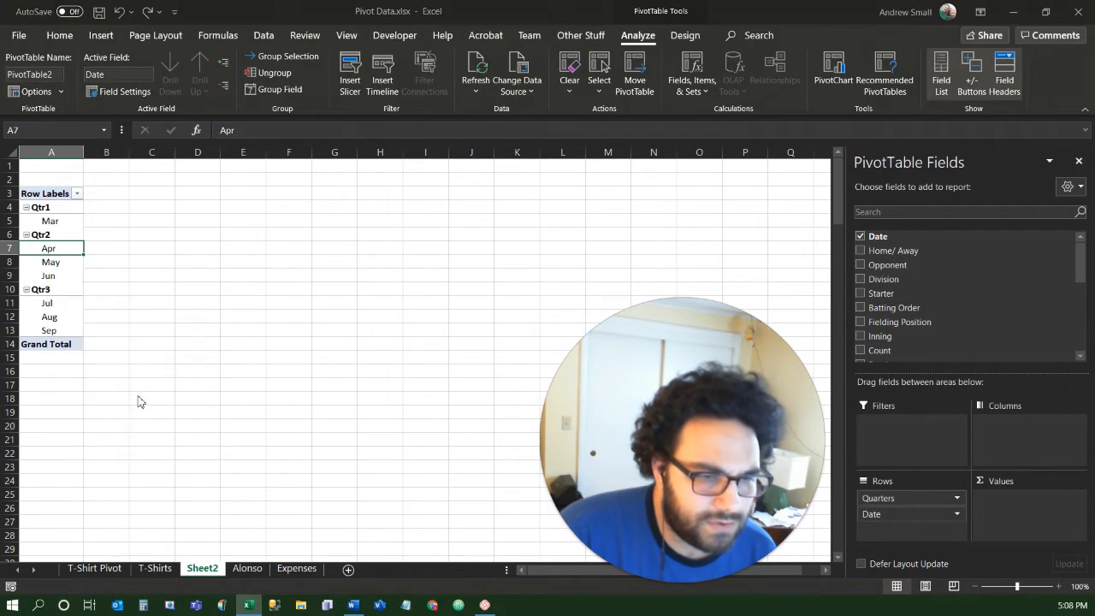
{"action": "left_click_drag", "start_coordinate": [120, 295], "coordinate": [215, 240]}
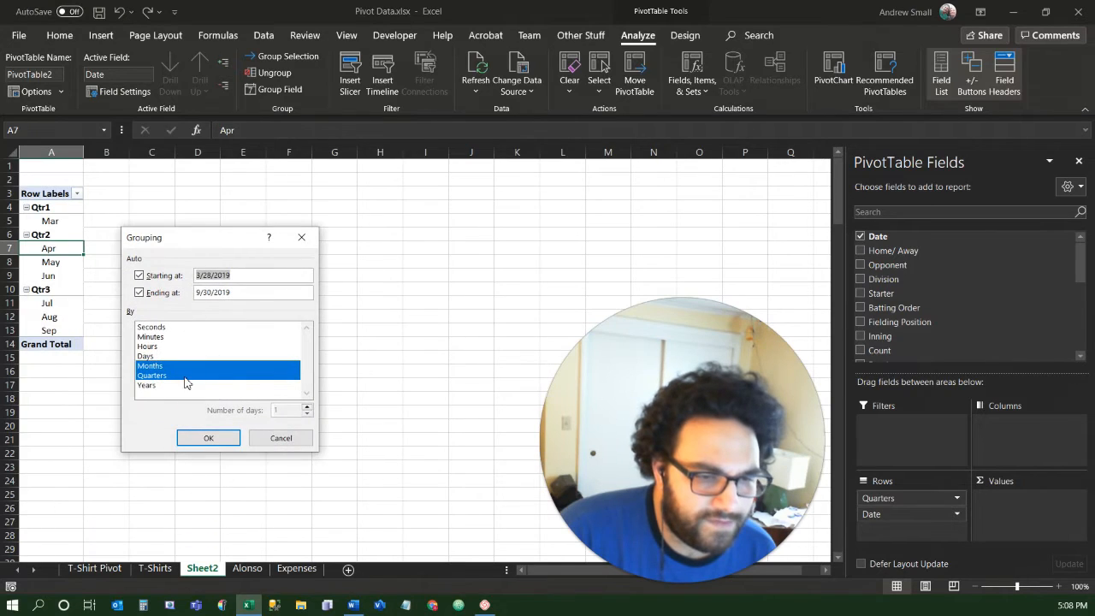
{"action": "left_click", "coordinate": [169, 375]}
{"action": "left_click", "coordinate": [162, 366]}
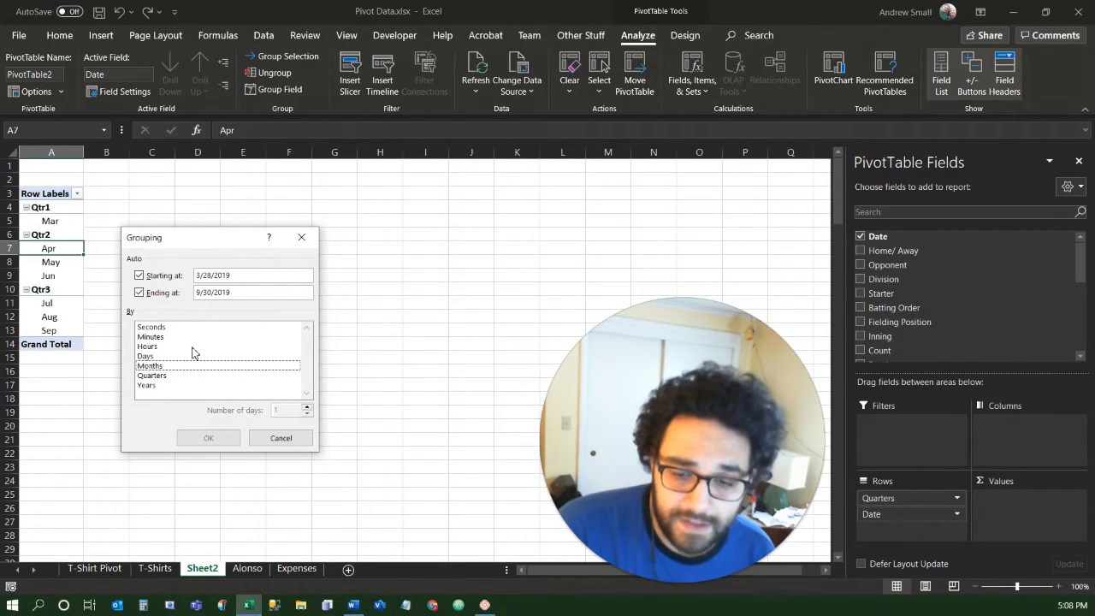
{"action": "left_click", "coordinate": [147, 356]}
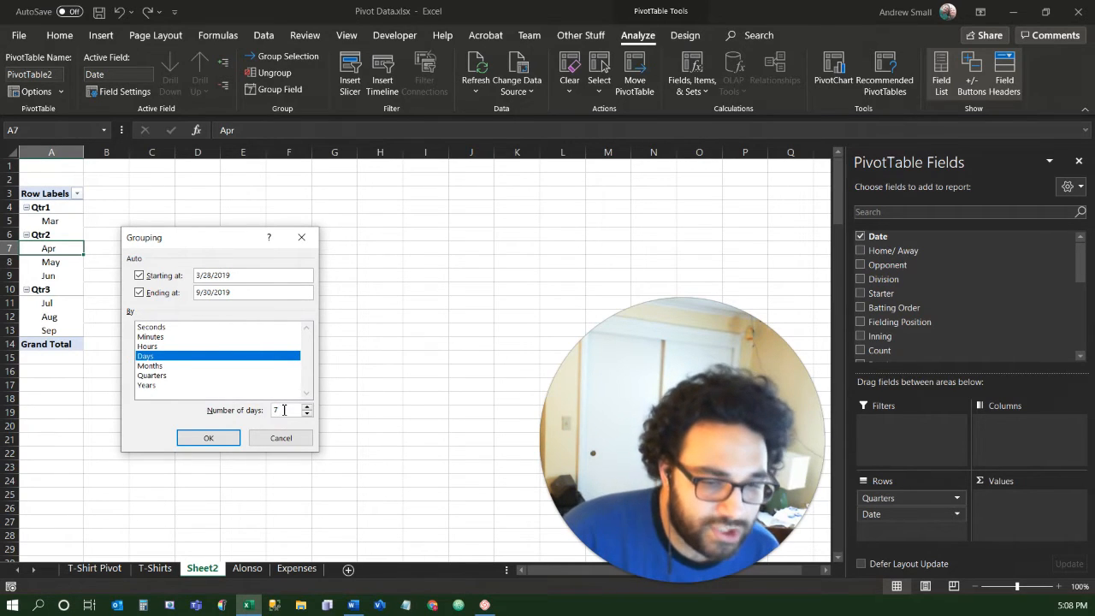
{"action": "left_click", "coordinate": [209, 438]}
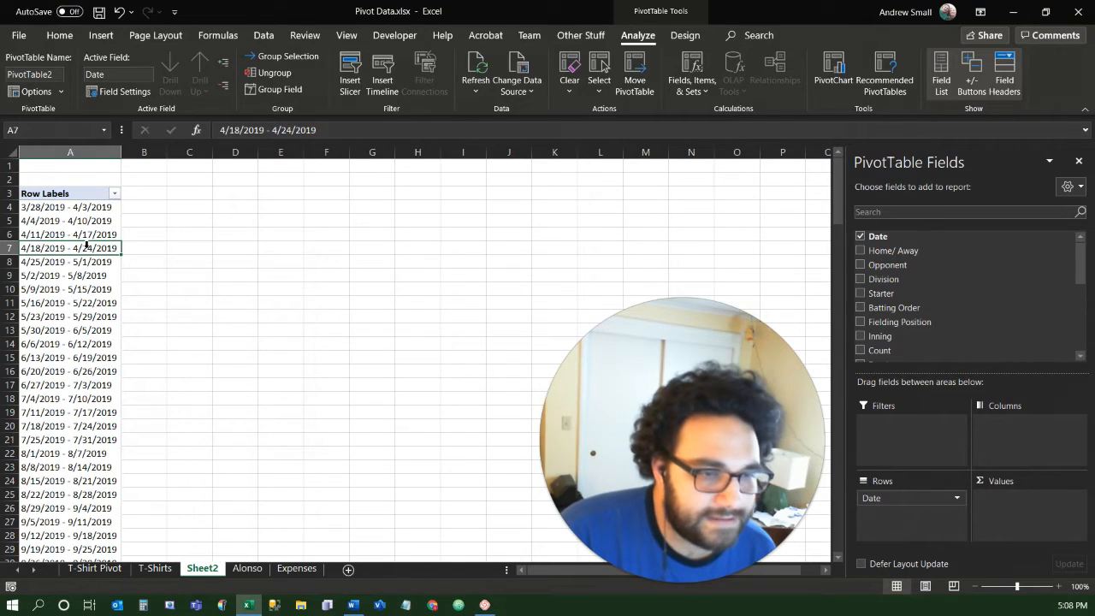
{"action": "scroll", "coordinate": [77, 240], "scroll_direction": "down", "scroll_amount": 8}
{"action": "scroll", "coordinate": [73, 241], "scroll_direction": "up", "scroll_amount": 8}
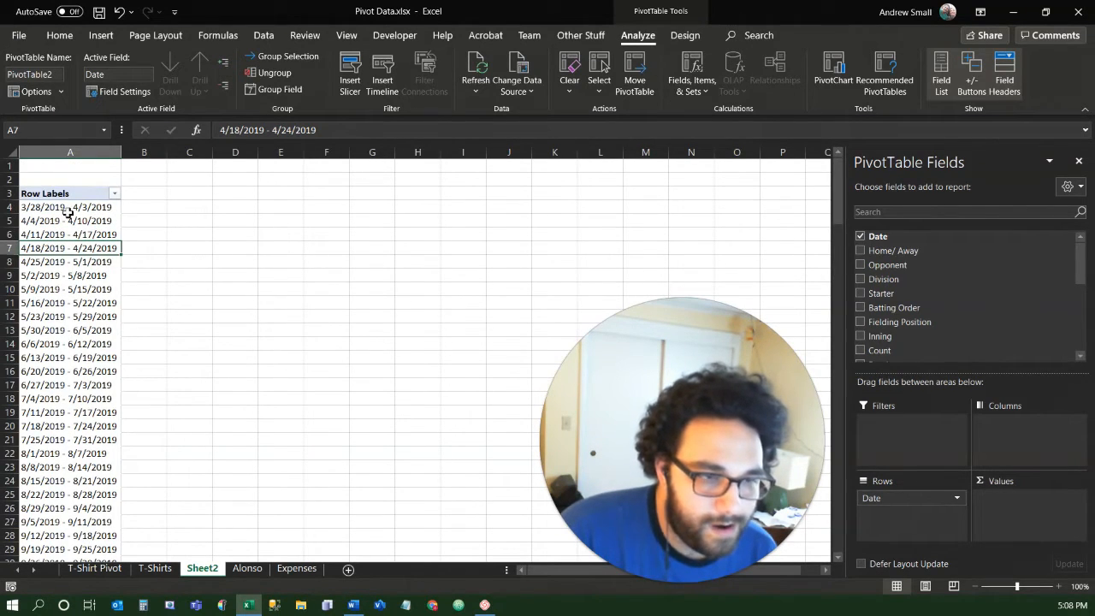
Regroup the pivot table's Date row labels by Months instead of by days.
{"action": "scroll", "coordinate": [66, 282], "scroll_direction": "down", "scroll_amount": 8}
{"action": "scroll", "coordinate": [64, 306], "scroll_direction": "up", "scroll_amount": 8}
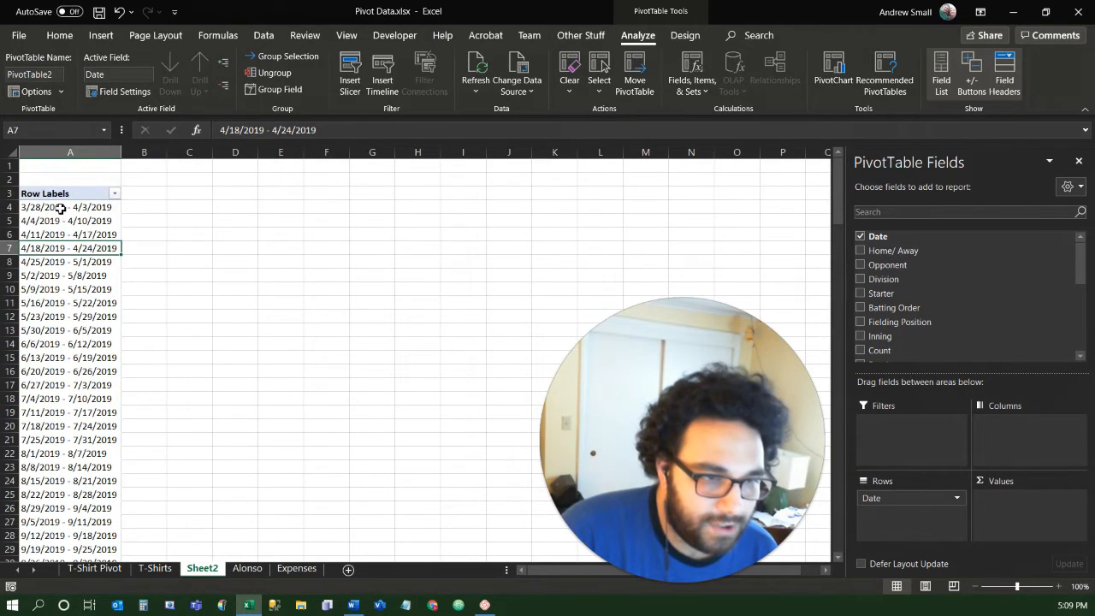
{"action": "scroll", "coordinate": [62, 245], "scroll_direction": "down", "scroll_amount": 8}
{"action": "scroll", "coordinate": [61, 276], "scroll_direction": "up", "scroll_amount": 8}
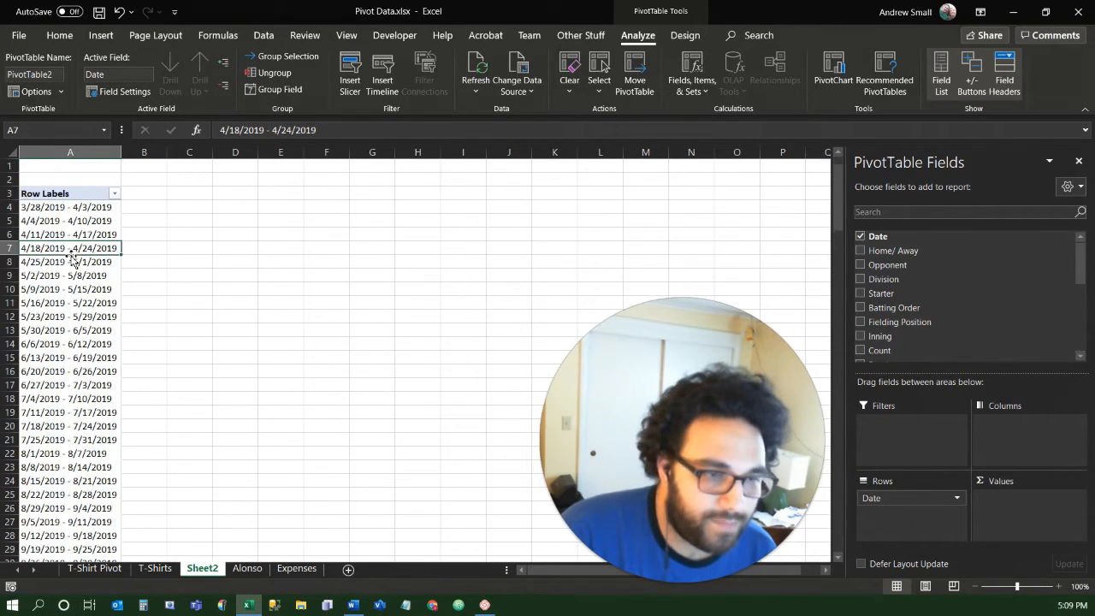
{"action": "right_click", "coordinate": [70, 208]}
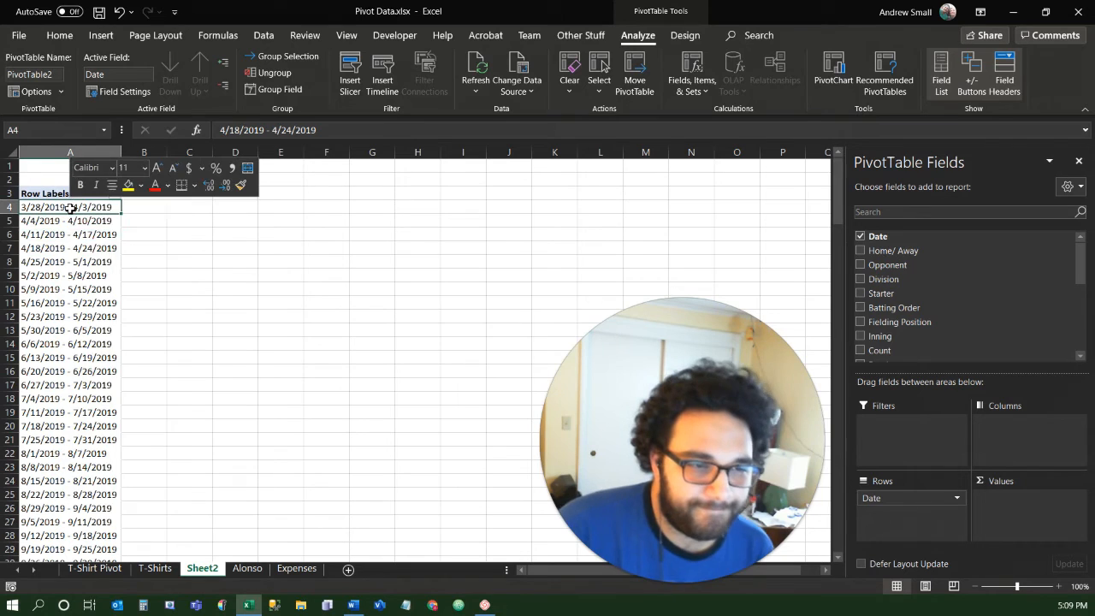
{"action": "mouse_move", "coordinate": [121, 419]}
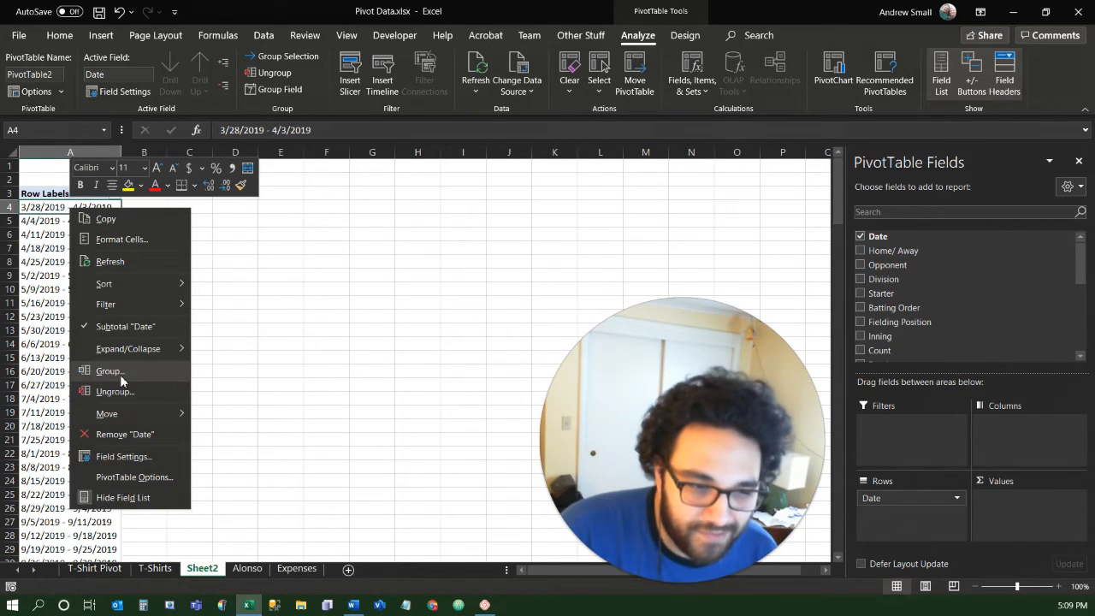
{"action": "left_click", "coordinate": [120, 381]}
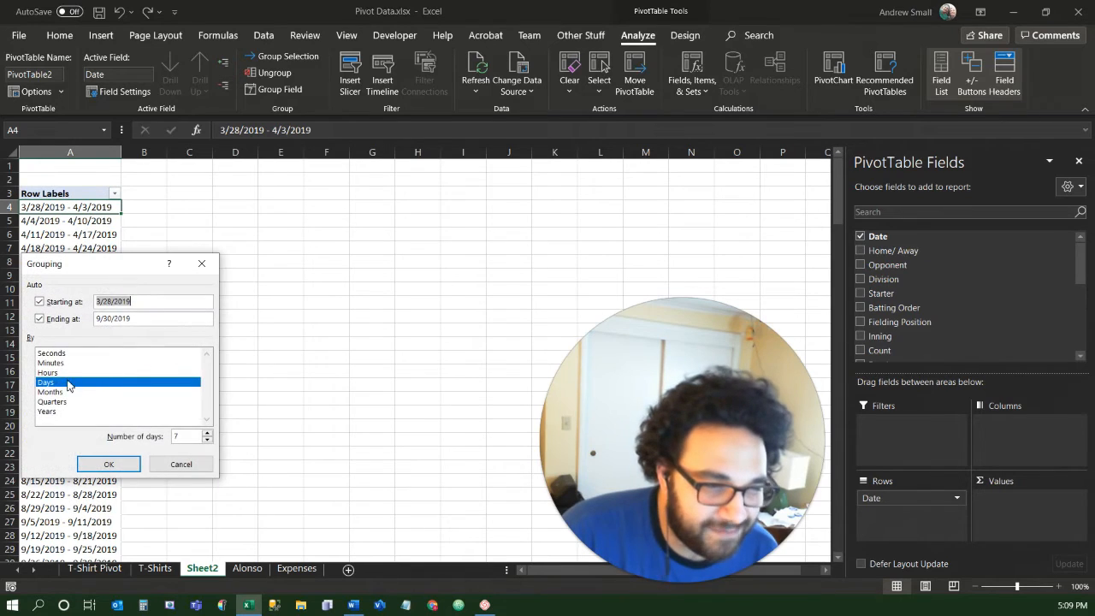
{"action": "left_click", "coordinate": [67, 382]}
{"action": "left_click", "coordinate": [67, 392]}
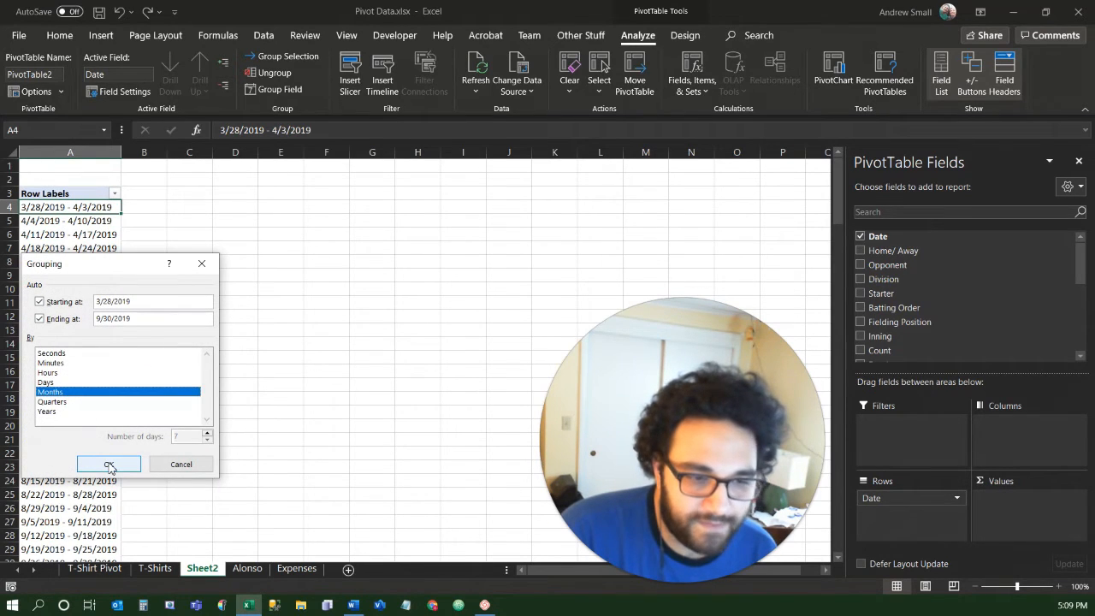
{"action": "left_click", "coordinate": [109, 464]}
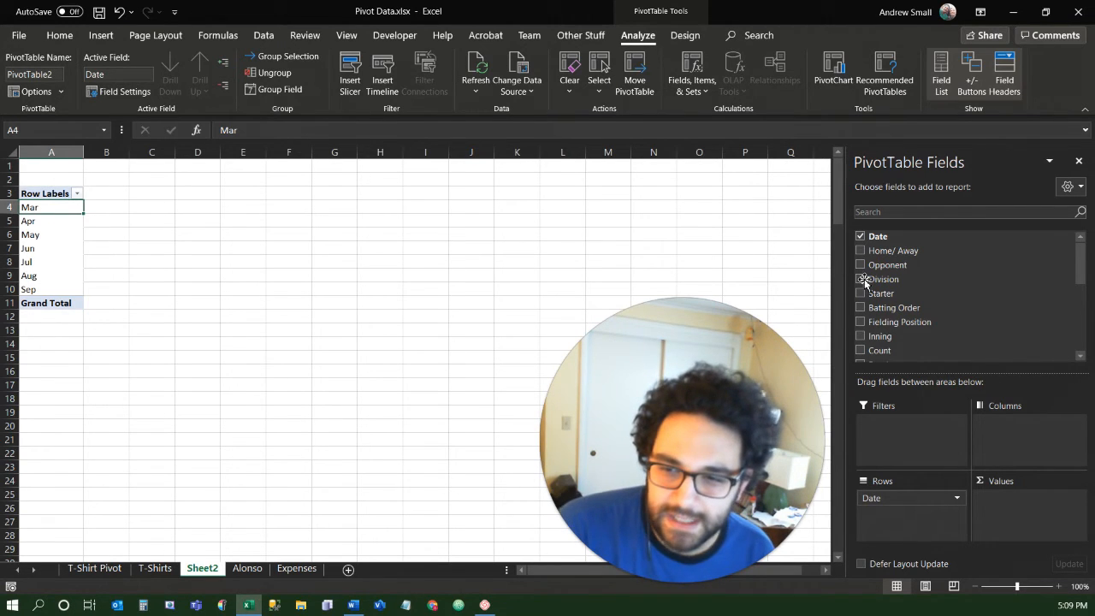
Add the Hit? field to the pivot table's values.
{"action": "scroll", "coordinate": [1004, 300], "scroll_direction": "down", "scroll_amount": 4}
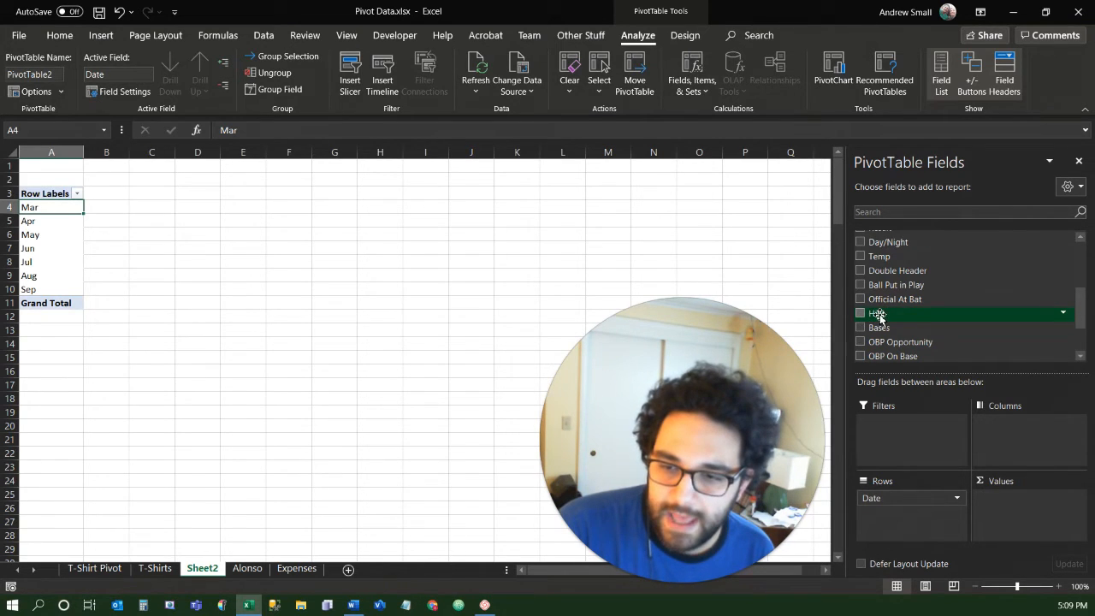
{"action": "left_click_drag", "start_coordinate": [874, 315], "coordinate": [1035, 507]}
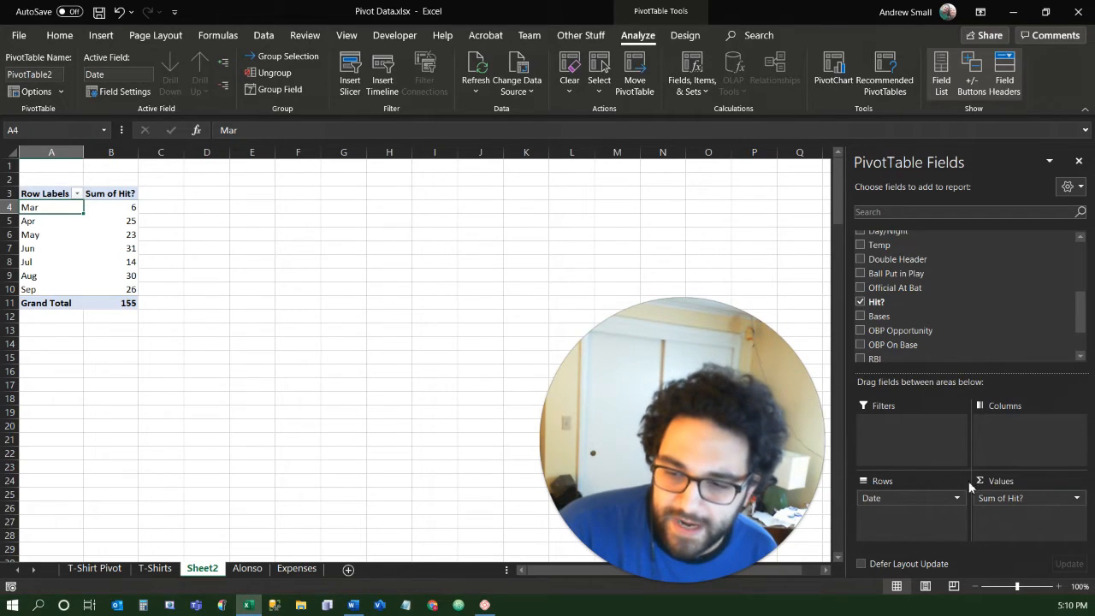
Try the Hit? field as a row field beneath Date, inspect its March items, and return it to the values.
{"action": "left_click_drag", "start_coordinate": [1015, 504], "coordinate": [901, 535]}
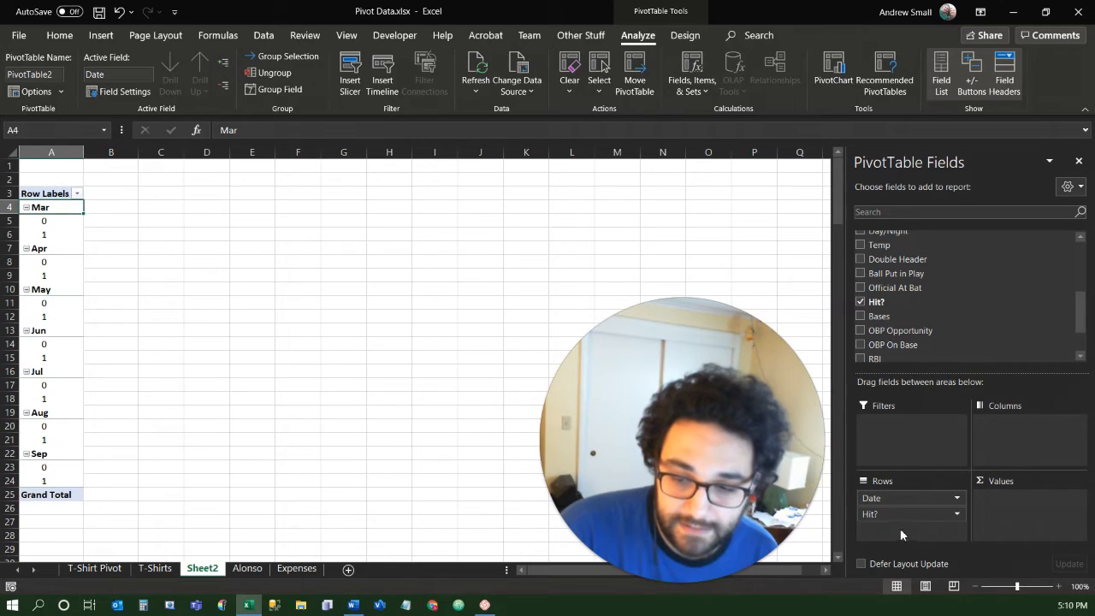
{"action": "left_click", "coordinate": [49, 222]}
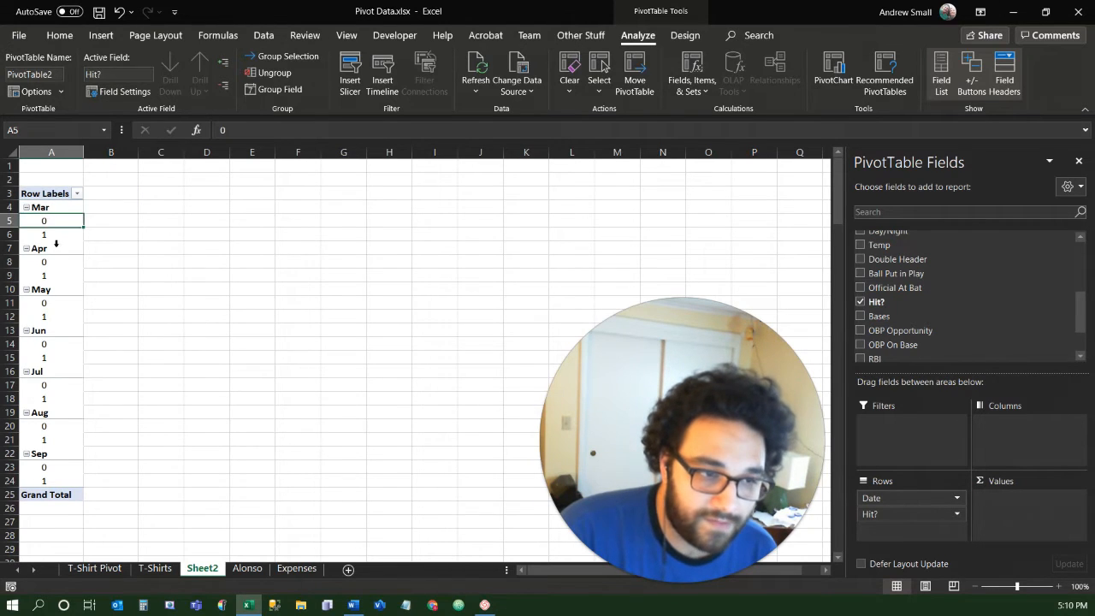
{"action": "left_click", "coordinate": [43, 235]}
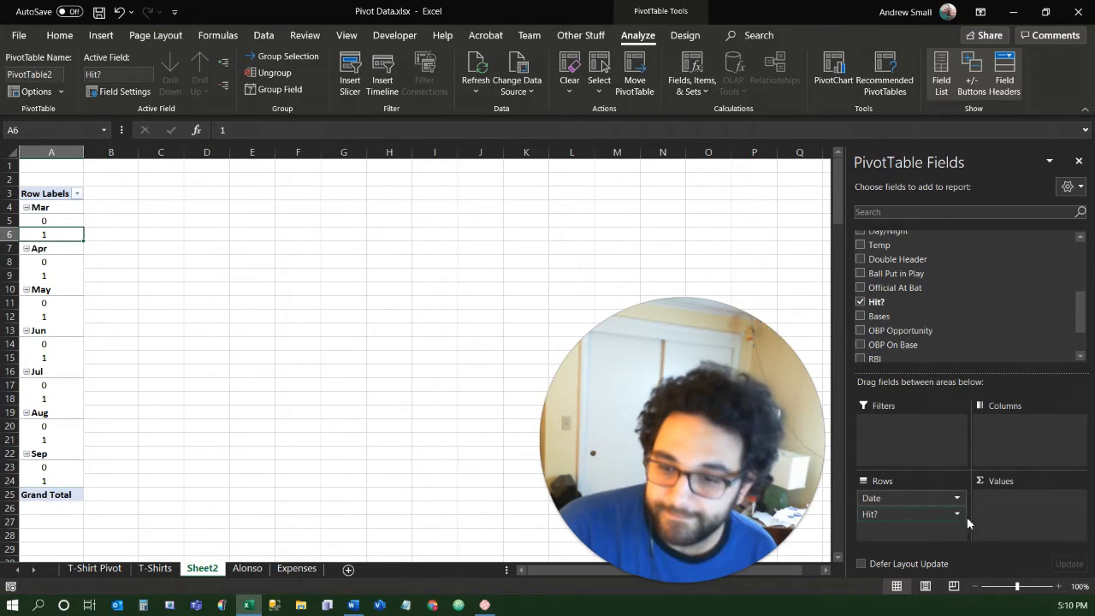
{"action": "left_click_drag", "start_coordinate": [898, 514], "coordinate": [1020, 509]}
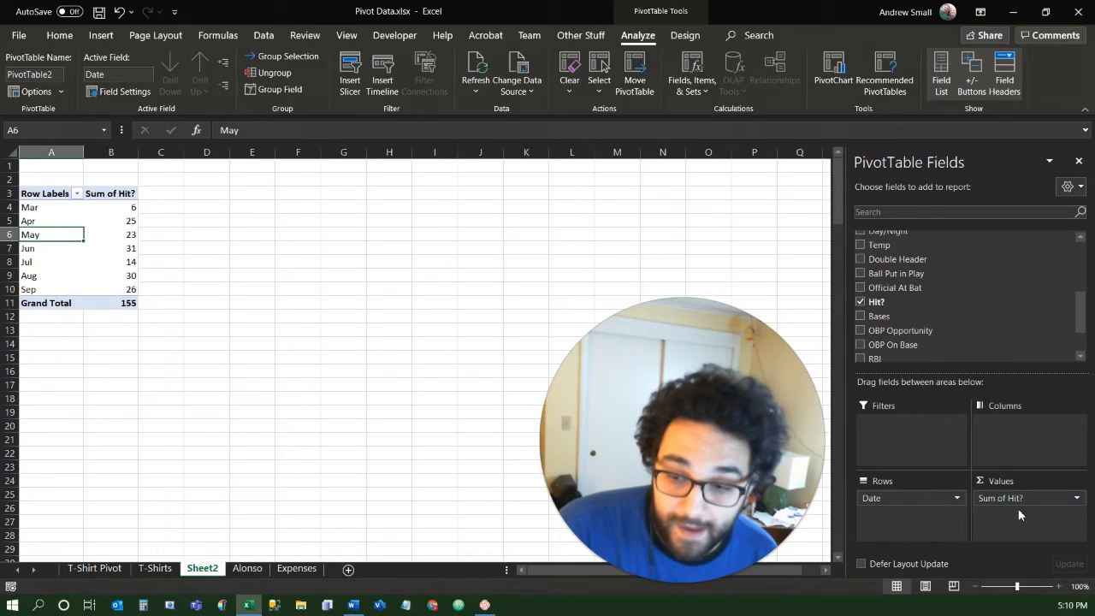
Summarize the Hit? value field by Count.
{"action": "left_click", "coordinate": [1057, 500]}
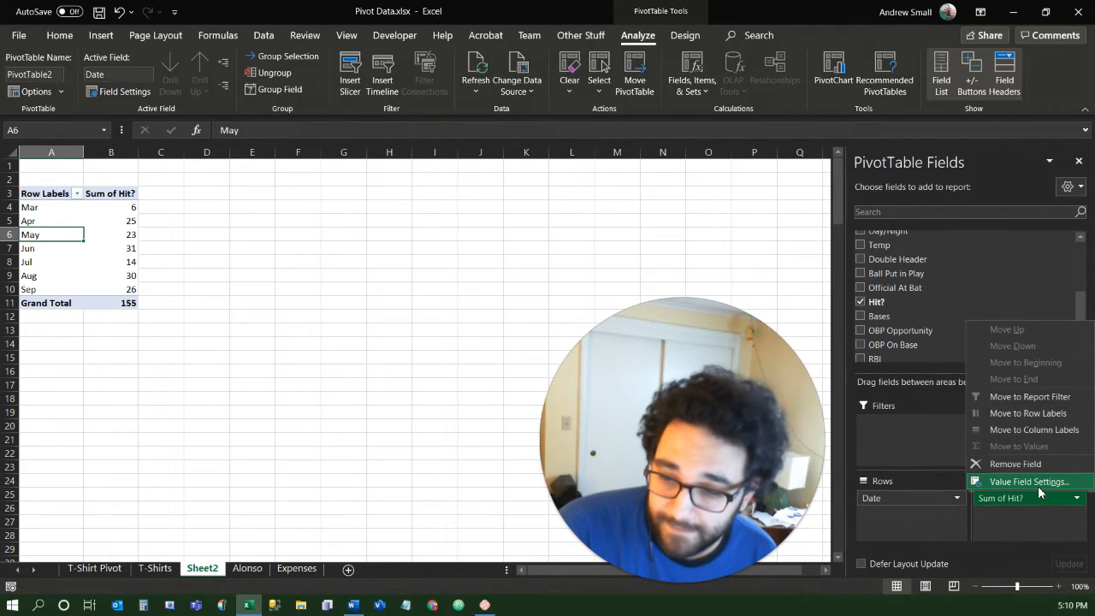
{"action": "left_click", "coordinate": [1049, 482]}
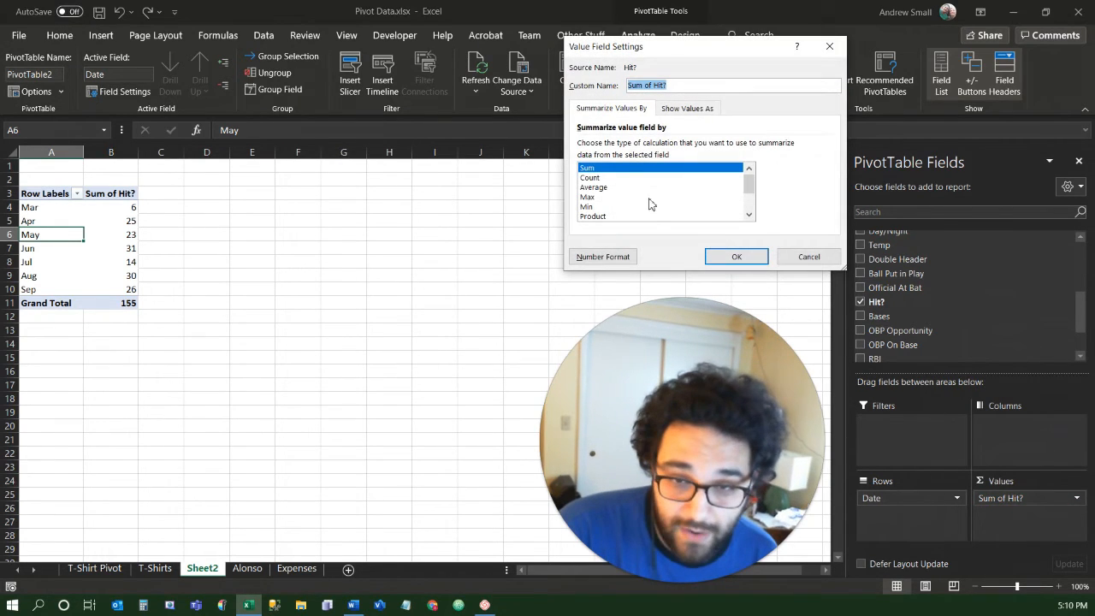
{"action": "left_click", "coordinate": [598, 178]}
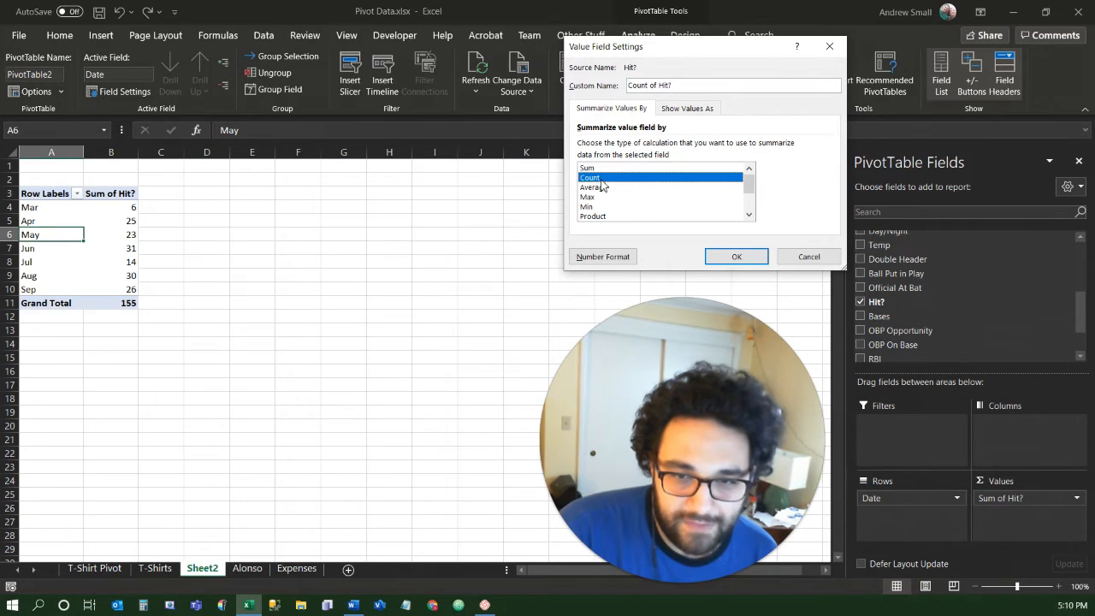
{"action": "left_click", "coordinate": [721, 257]}
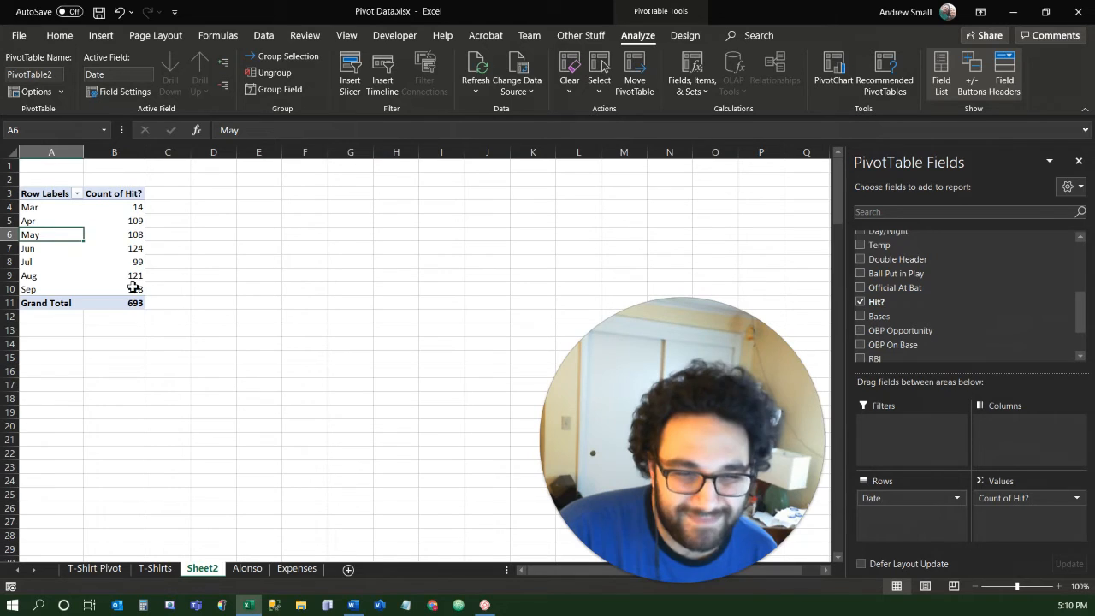
Summarize the Hit? value field by Sum and give it the custom name Hits.
{"action": "left_click", "coordinate": [985, 499]}
{"action": "left_click", "coordinate": [1000, 481]}
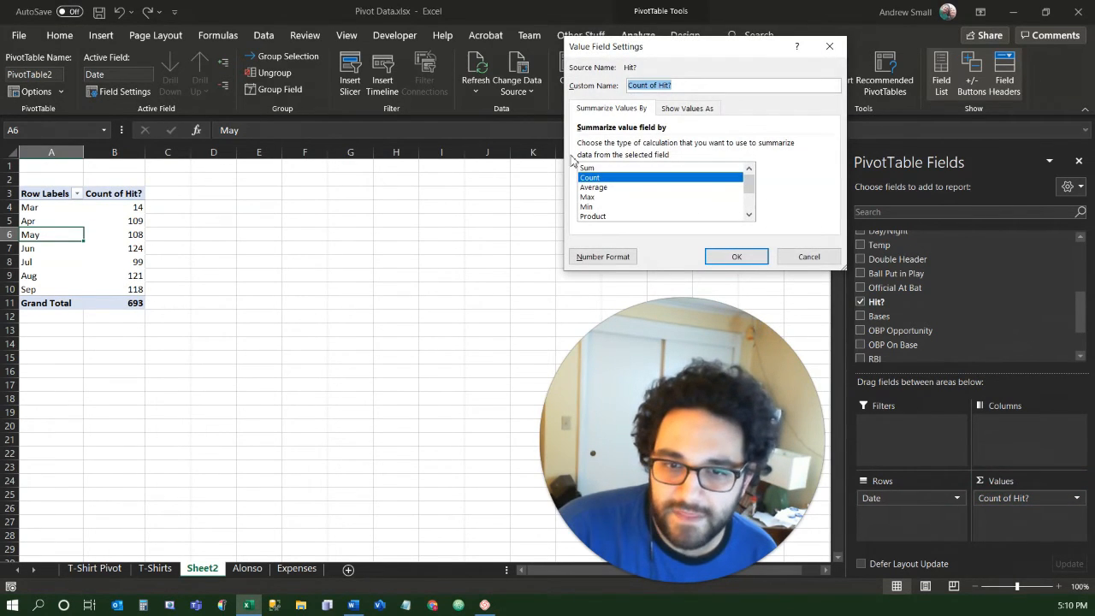
{"action": "left_click", "coordinate": [588, 169]}
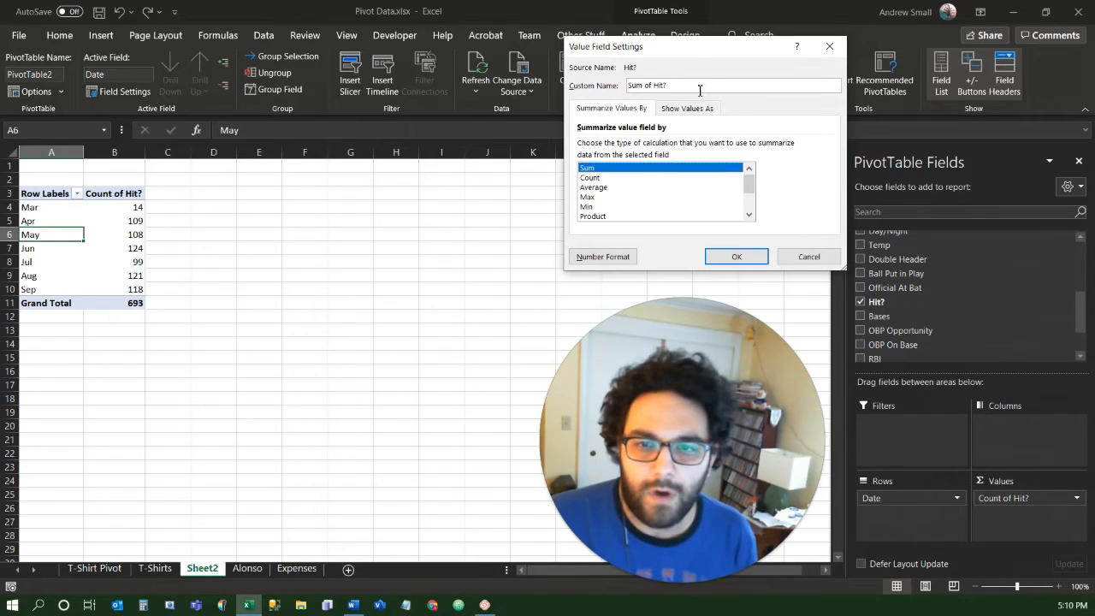
{"action": "left_click_drag", "start_coordinate": [623, 77], "coordinate": [623, 76]}
{"action": "type", "text": "Hits"}
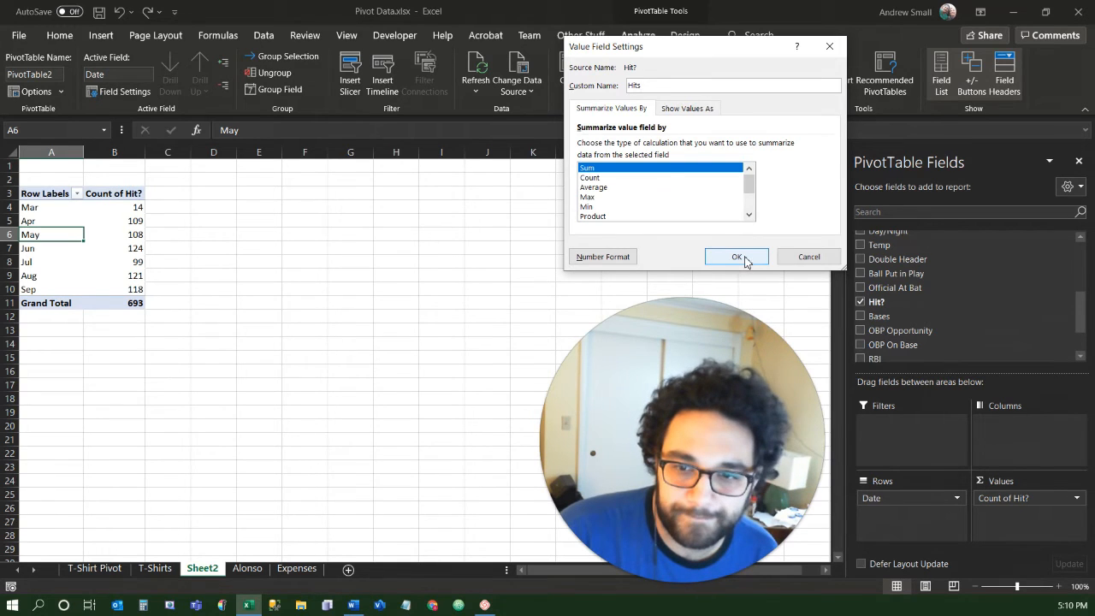
{"action": "left_click", "coordinate": [735, 256]}
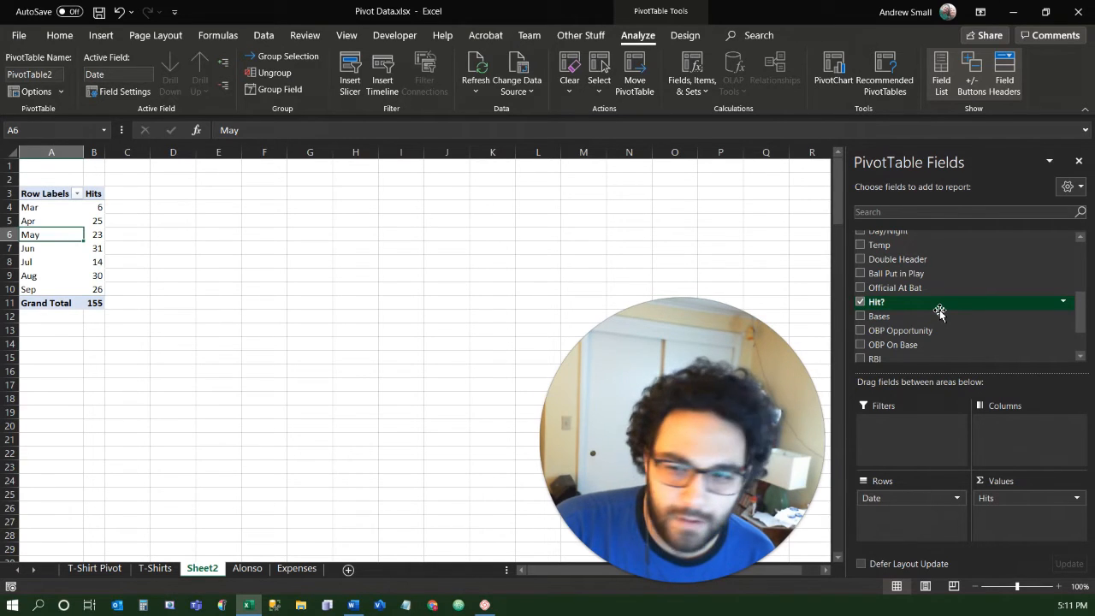
Add Home/ Away as a report filter and view its available filter items.
{"action": "scroll", "coordinate": [939, 312], "scroll_direction": "up", "scroll_amount": 5}
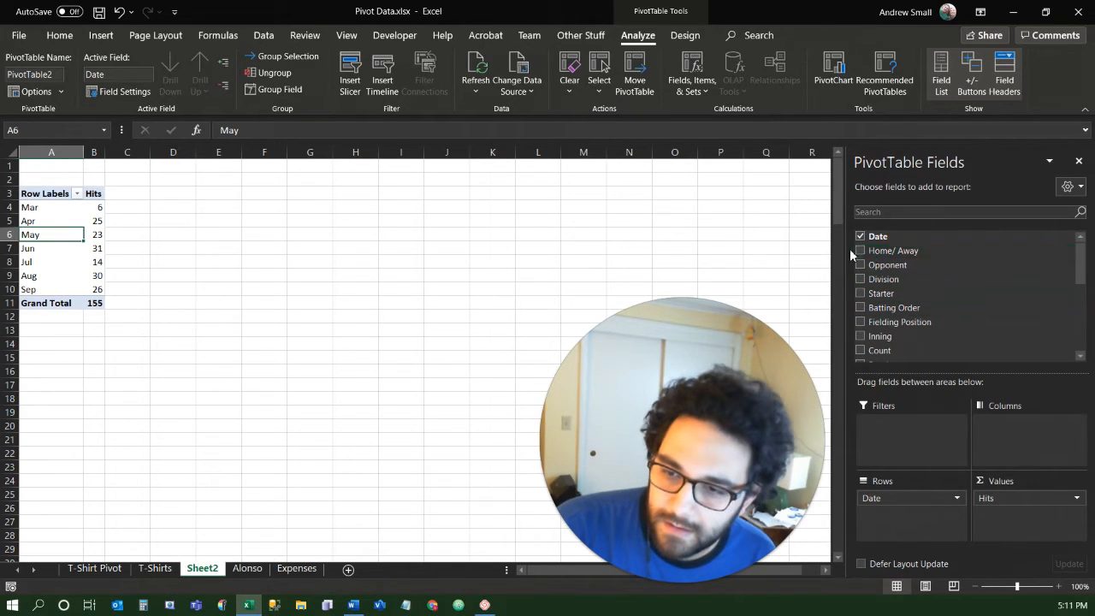
{"action": "left_click_drag", "start_coordinate": [889, 257], "coordinate": [881, 434]}
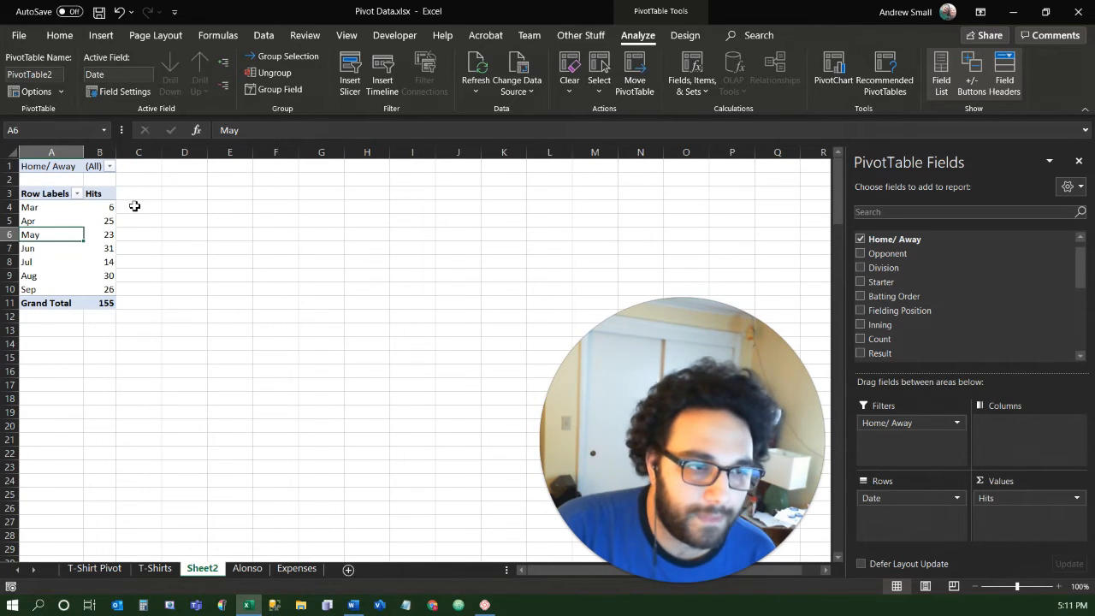
{"action": "left_click", "coordinate": [109, 167]}
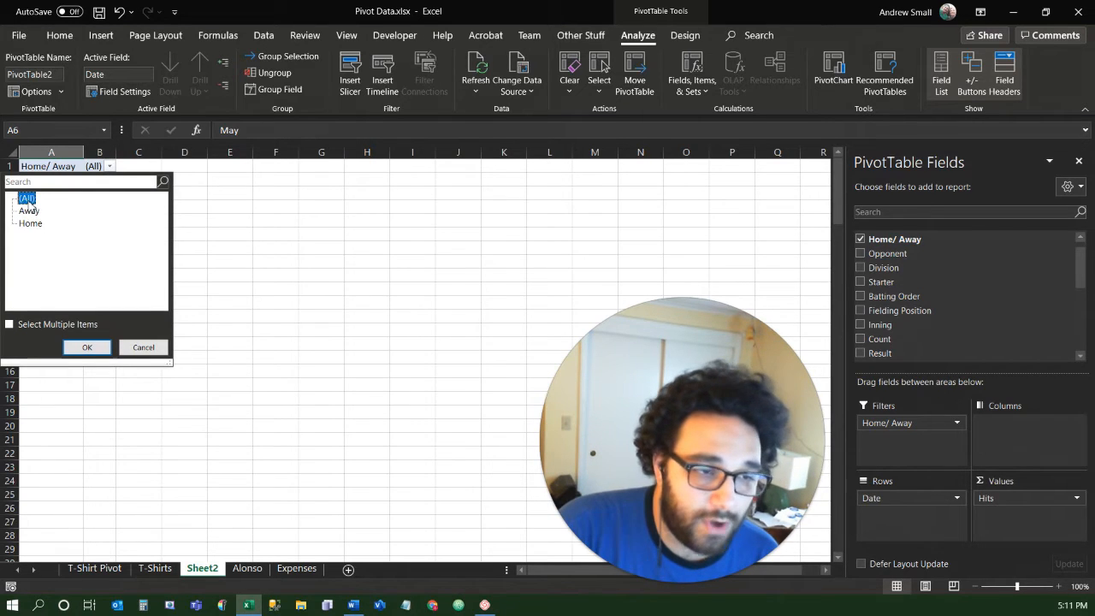
{"action": "left_click", "coordinate": [215, 179]}
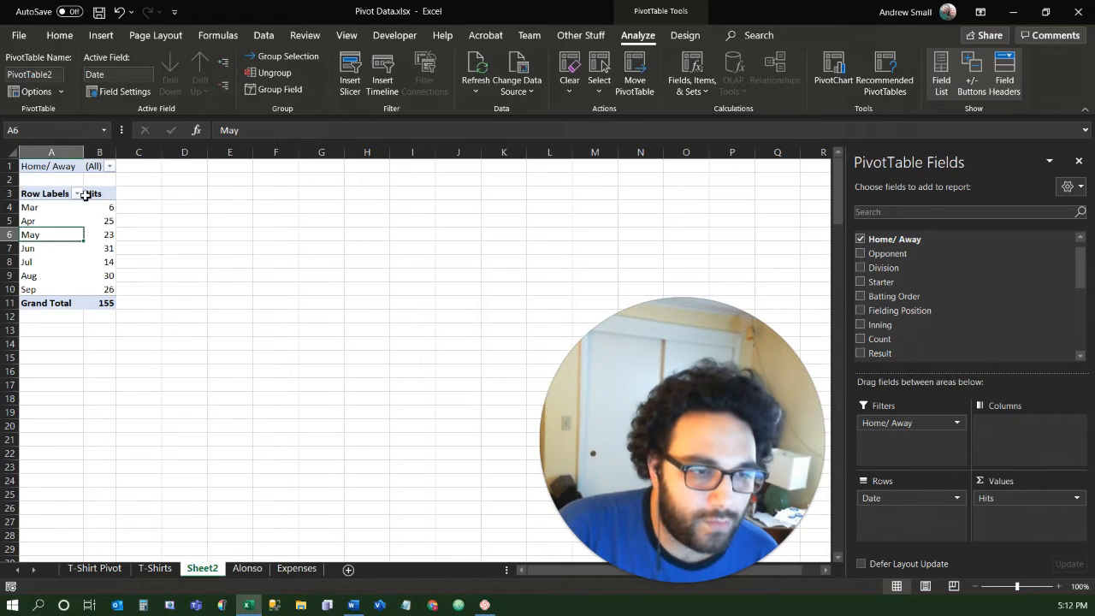
Filter the pivot table to Away games with the Home/ Away filter.
{"action": "left_click", "coordinate": [109, 166]}
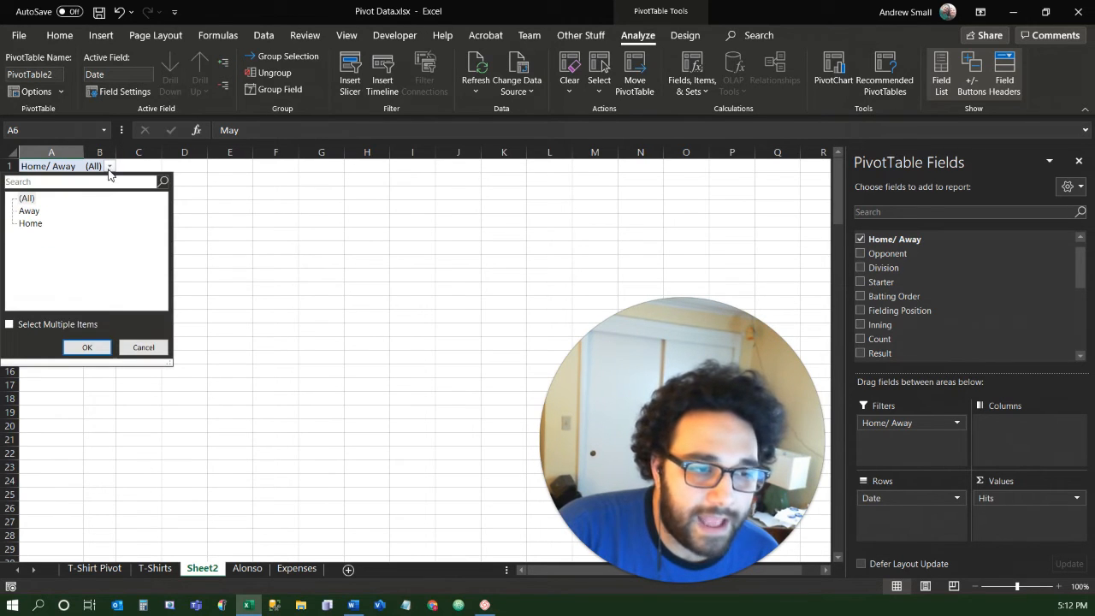
{"action": "left_click", "coordinate": [32, 211]}
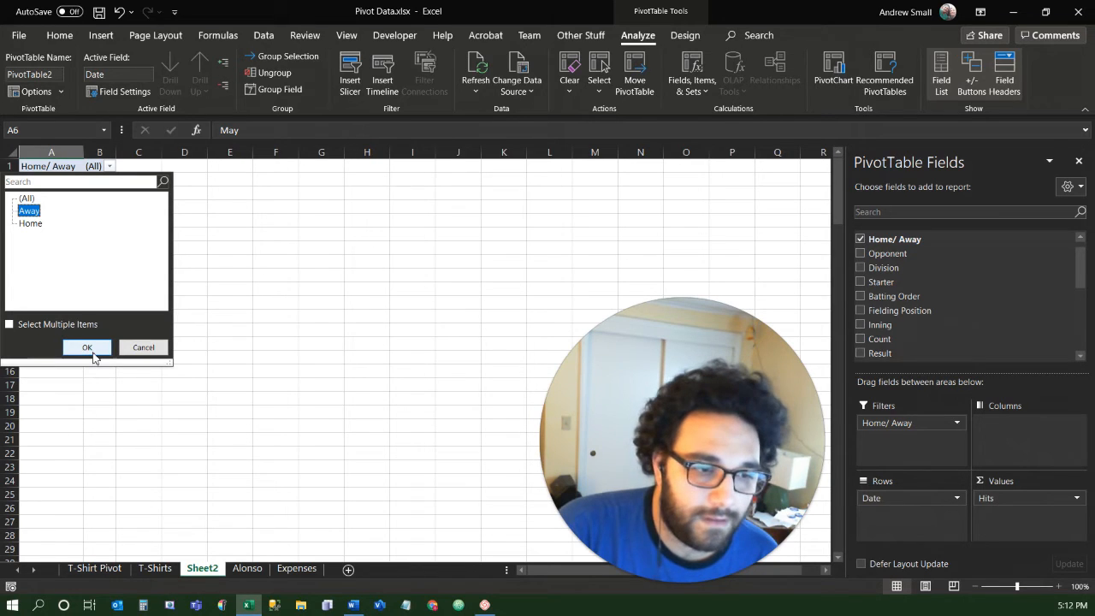
{"action": "left_click", "coordinate": [87, 347]}
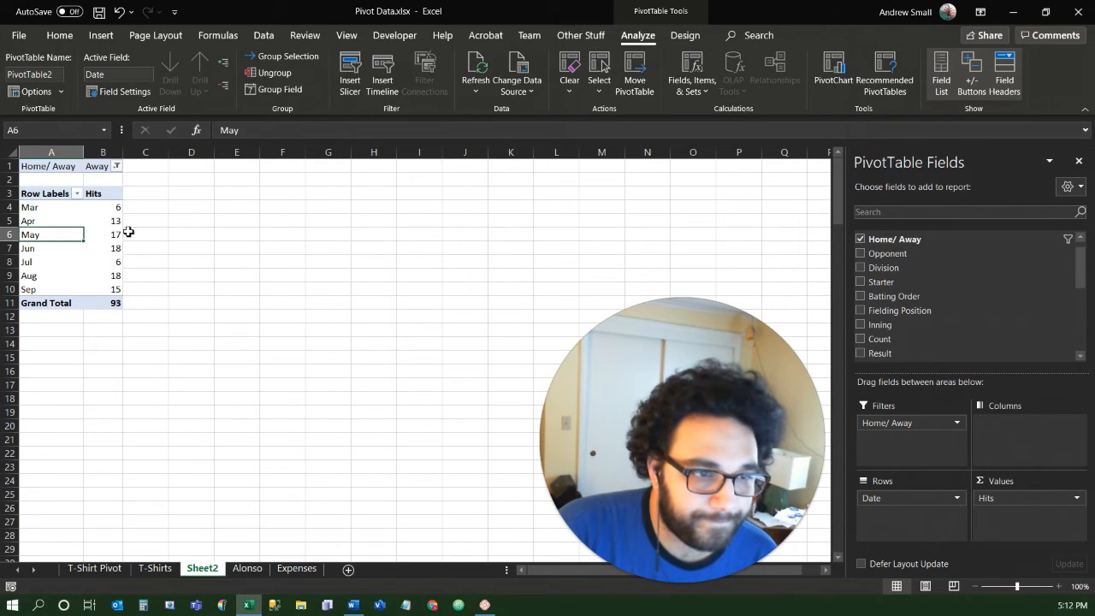
Set the Home/ Away report filter to Home.
{"action": "left_click", "coordinate": [116, 168]}
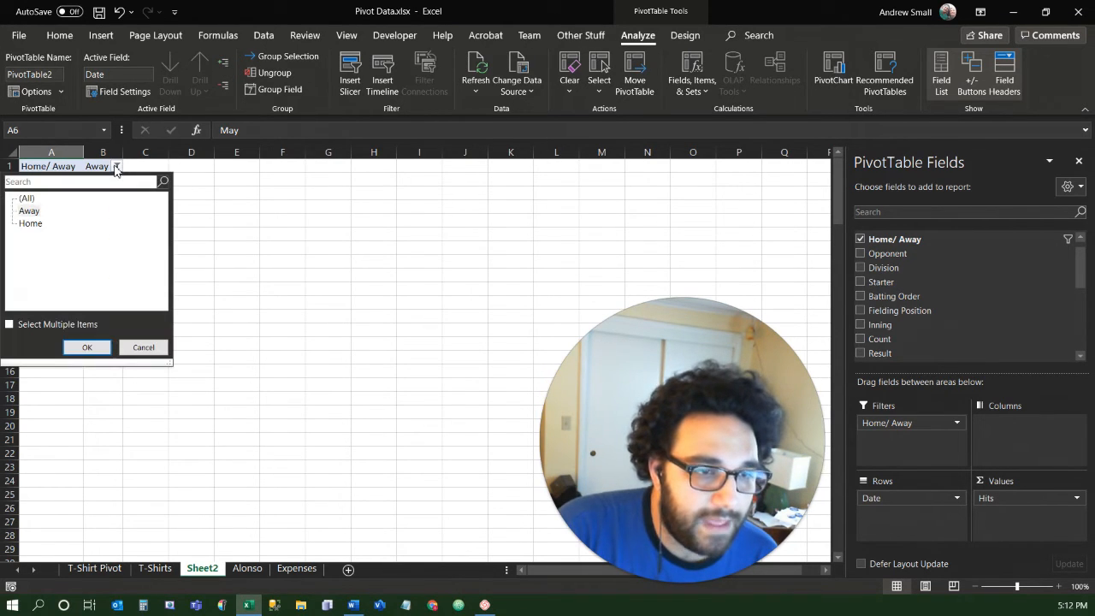
{"action": "left_click", "coordinate": [32, 224]}
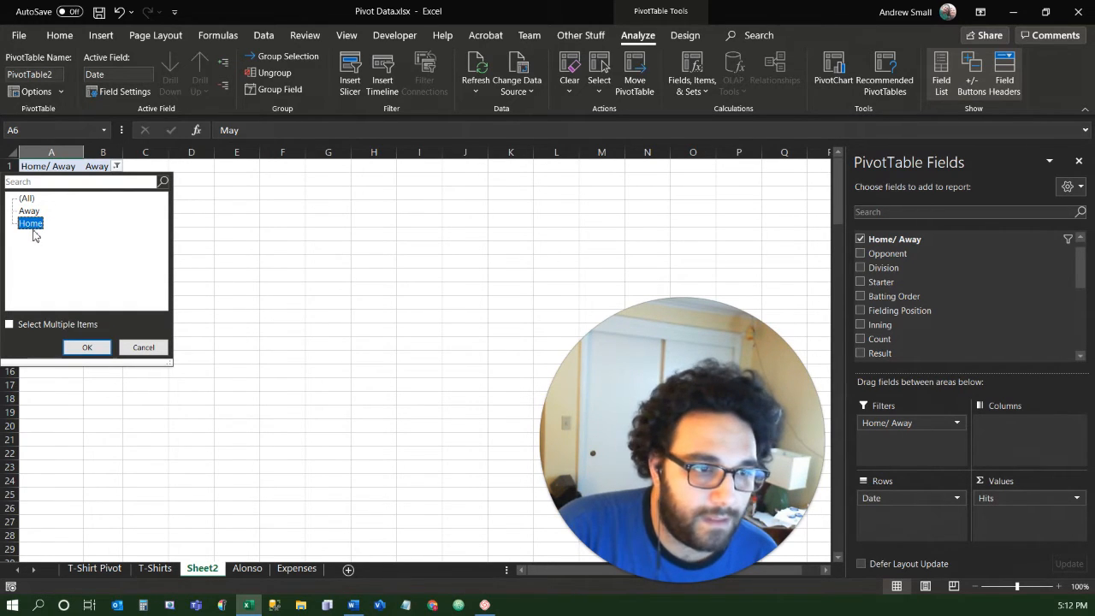
{"action": "left_click", "coordinate": [90, 347]}
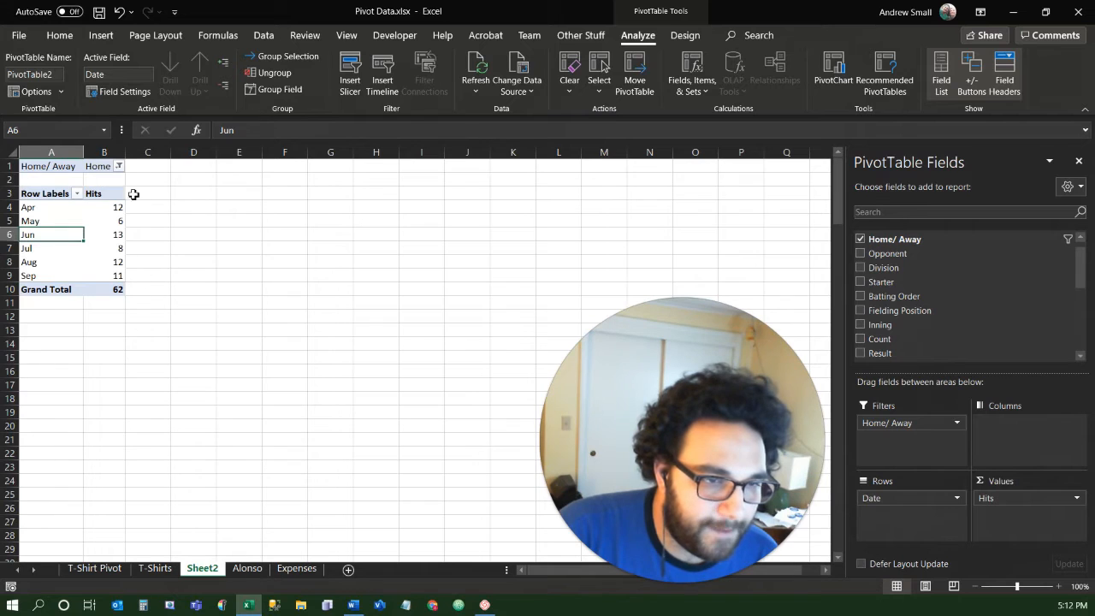
{"action": "left_click", "coordinate": [119, 166]}
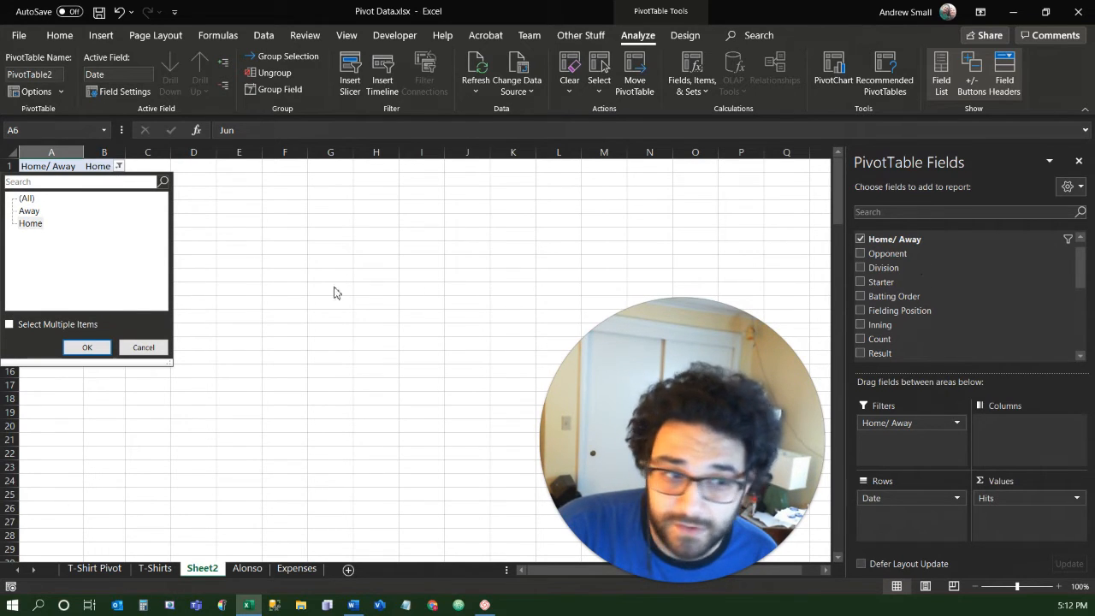
{"action": "key", "text": "Escape"}
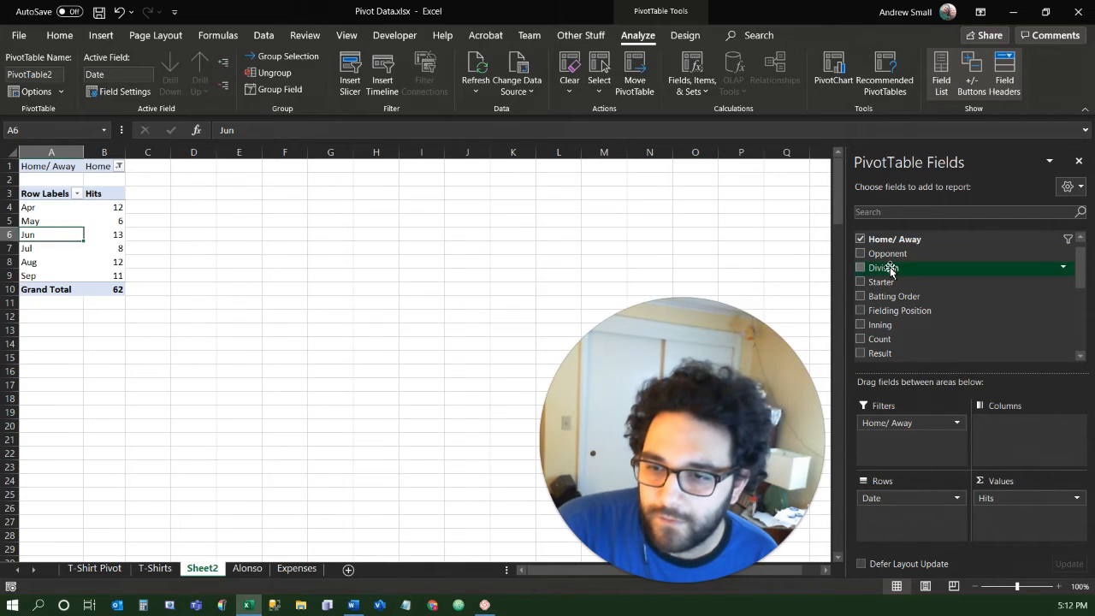
Add Division as a second report filter and filter the pivot table to NL East.
{"action": "left_click_drag", "start_coordinate": [889, 270], "coordinate": [894, 447]}
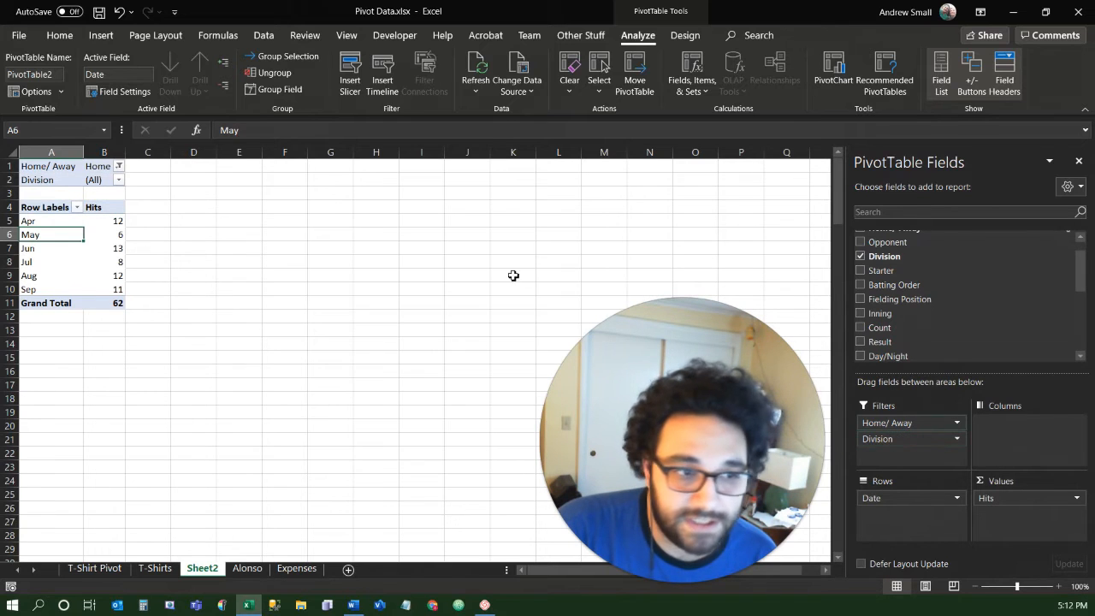
{"action": "left_click", "coordinate": [119, 181]}
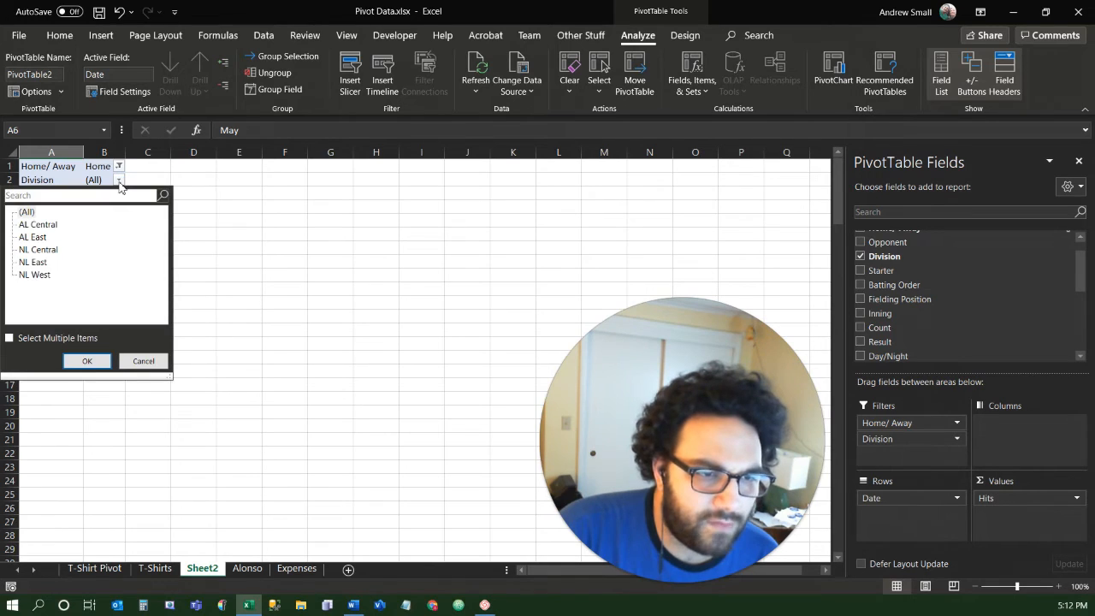
{"action": "left_click", "coordinate": [120, 181]}
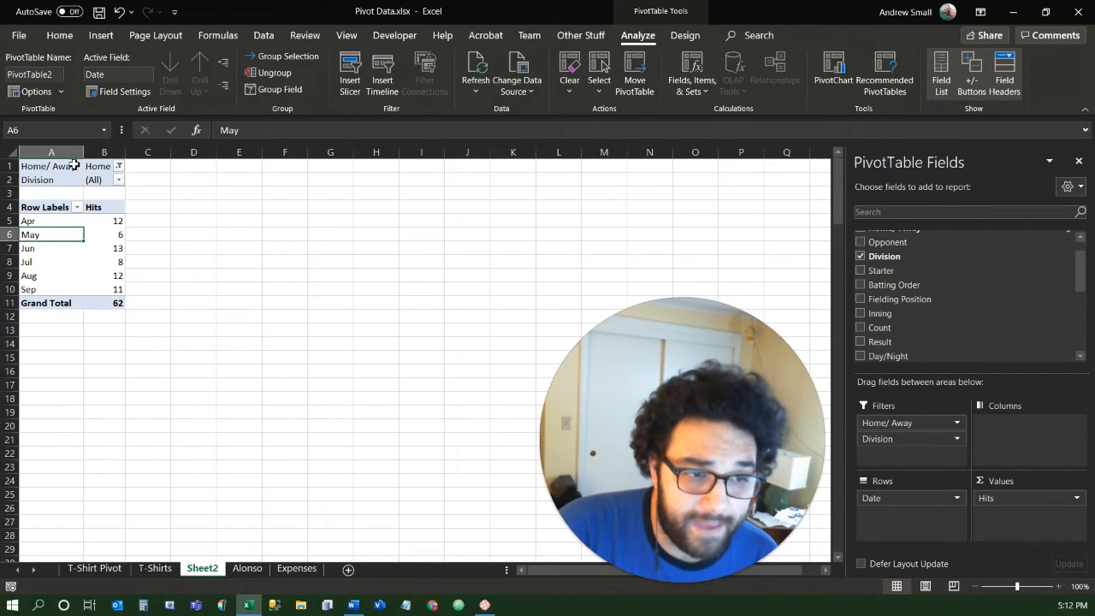
{"action": "left_click", "coordinate": [120, 181]}
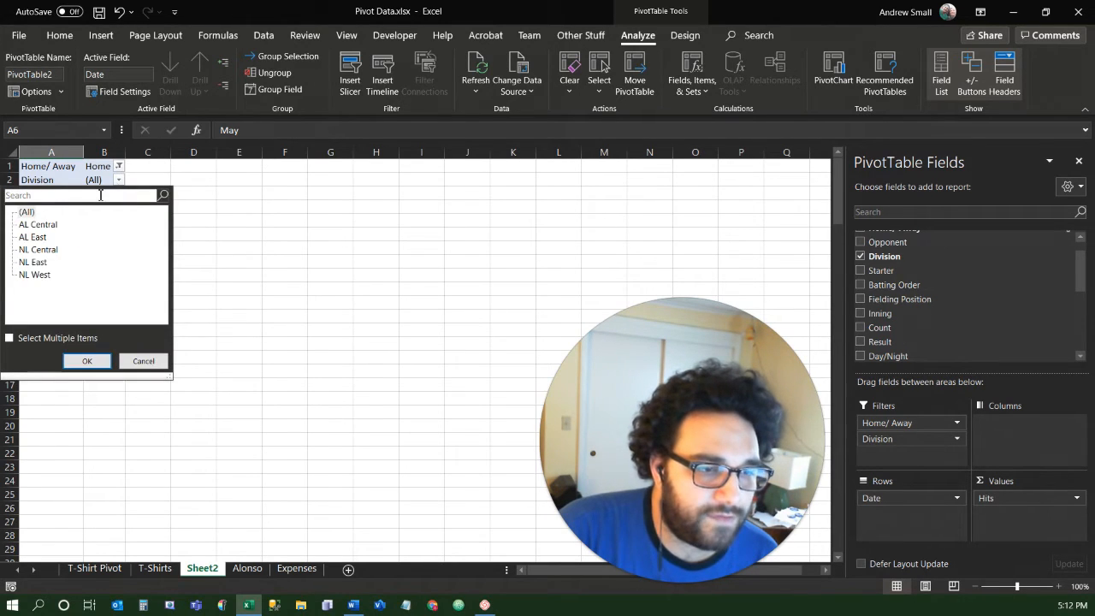
{"action": "left_click", "coordinate": [26, 262]}
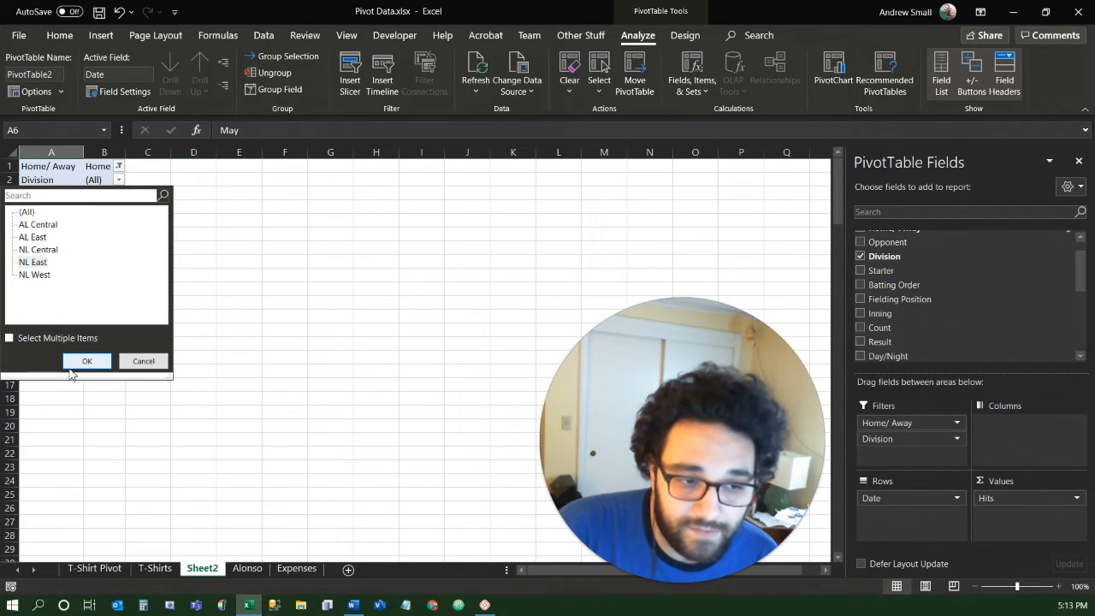
{"action": "left_click", "coordinate": [86, 360]}
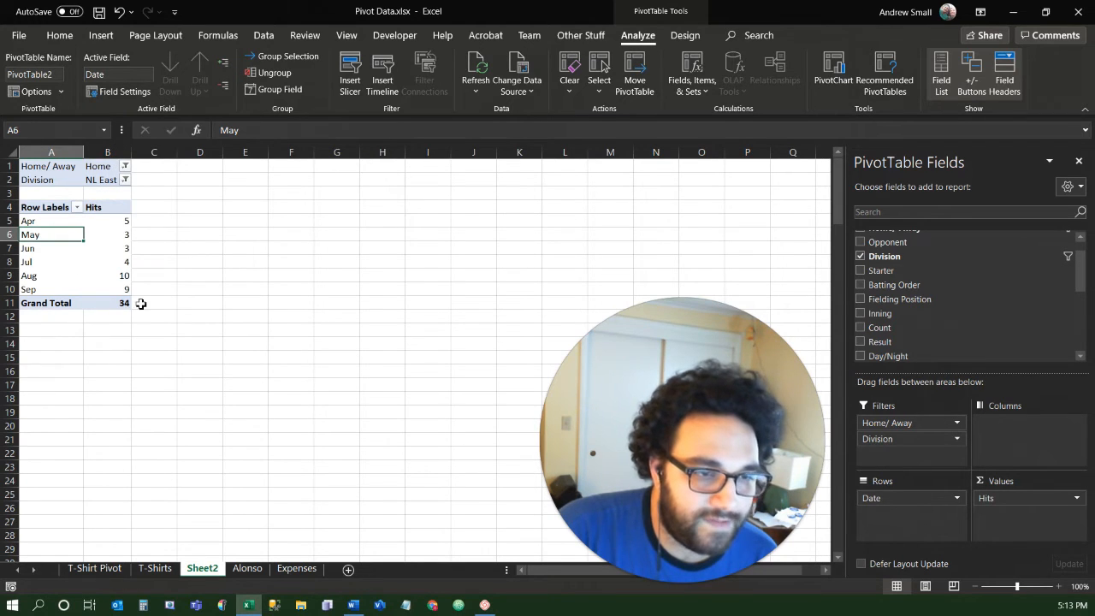
Allow multiple selections in the Division report filter and limit it to AL Central and AL East.
{"action": "left_click", "coordinate": [125, 181]}
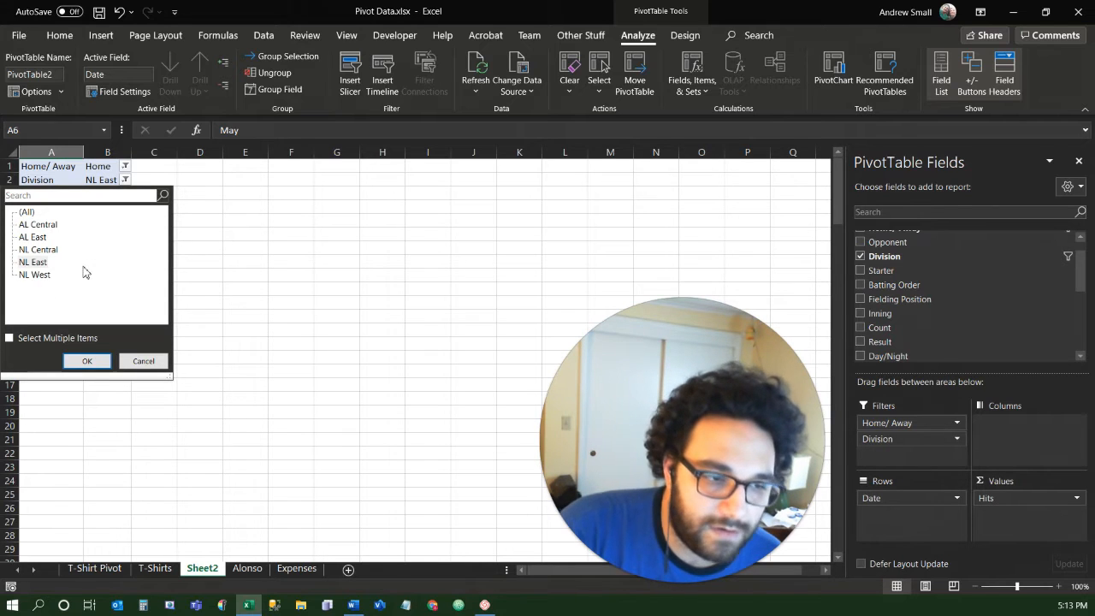
{"action": "left_click", "coordinate": [44, 250]}
{"action": "left_click", "coordinate": [41, 239]}
{"action": "left_click", "coordinate": [40, 228]}
{"action": "left_click", "coordinate": [40, 241]}
{"action": "left_click", "coordinate": [41, 253]}
{"action": "left_click", "coordinate": [41, 264]}
{"action": "left_click", "coordinate": [40, 275]}
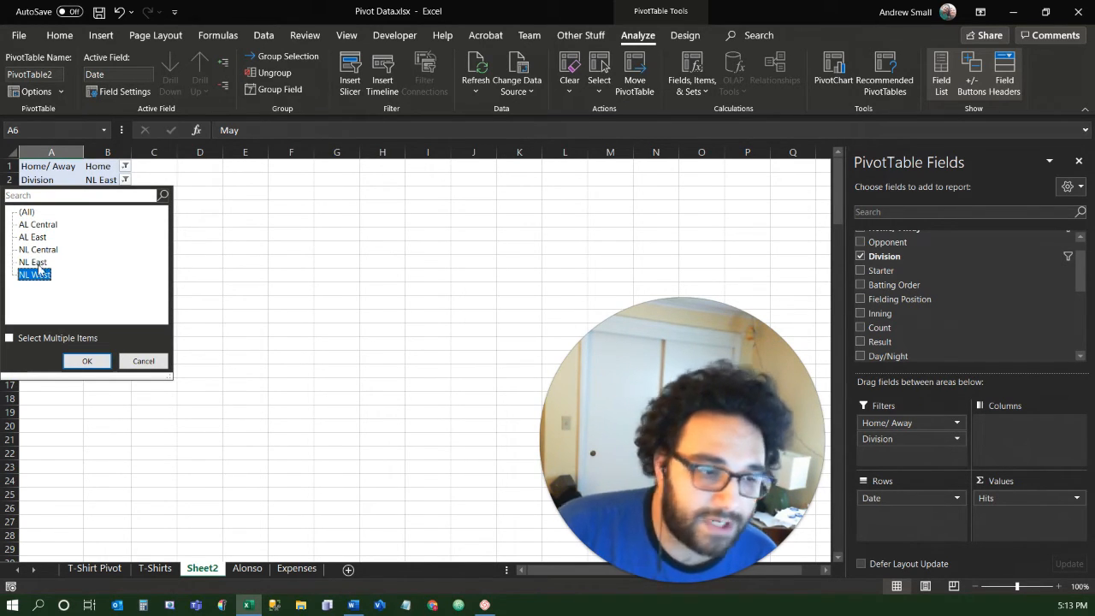
{"action": "left_click", "coordinate": [15, 340]}
{"action": "left_click", "coordinate": [10, 340]}
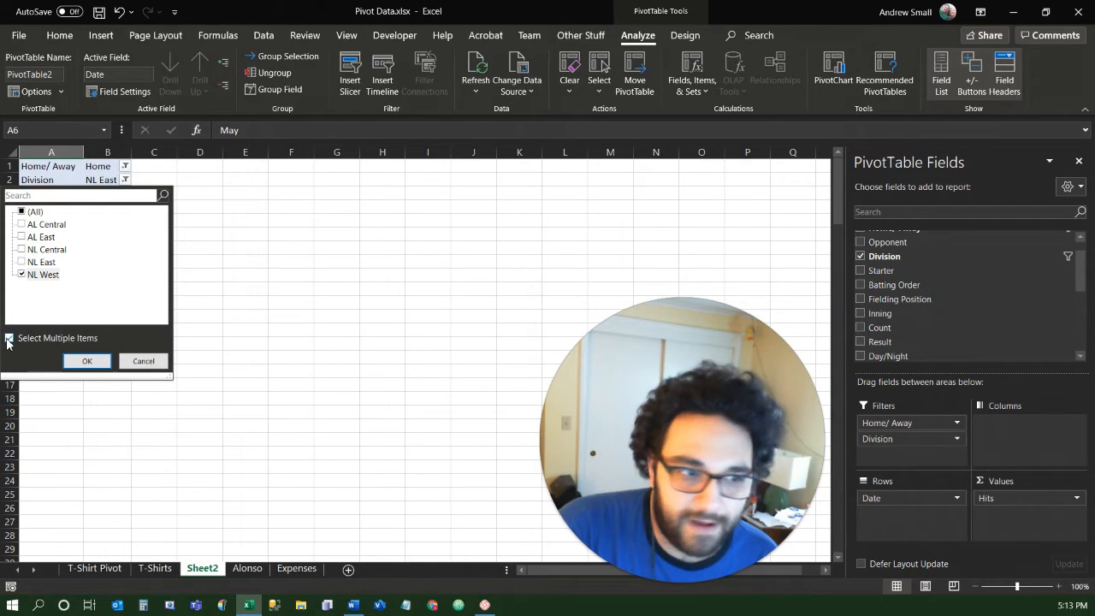
{"action": "left_click", "coordinate": [22, 275]}
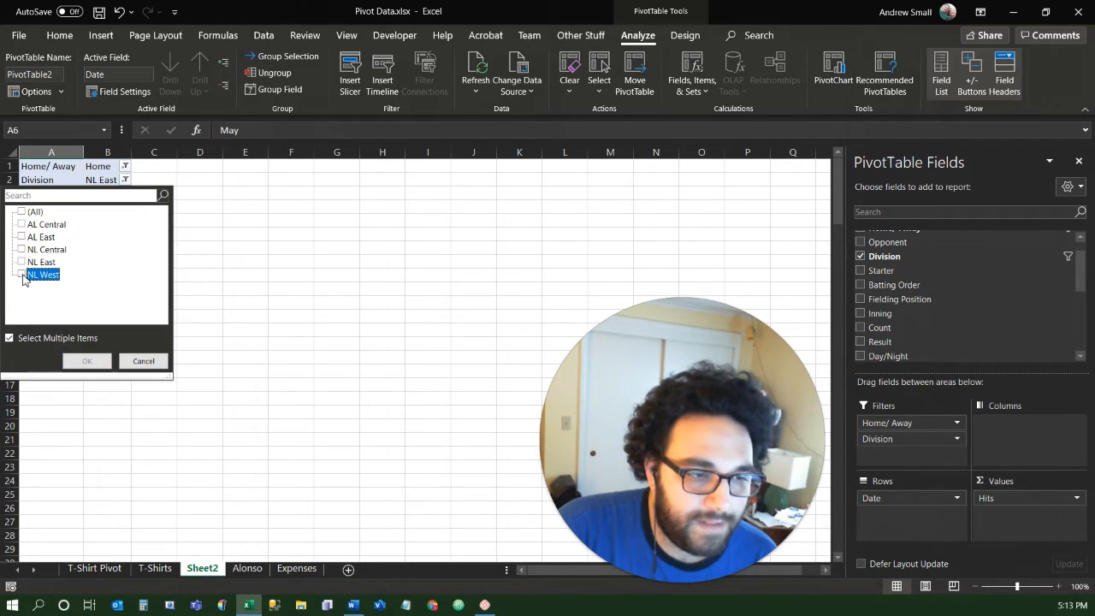
{"action": "left_click", "coordinate": [22, 224]}
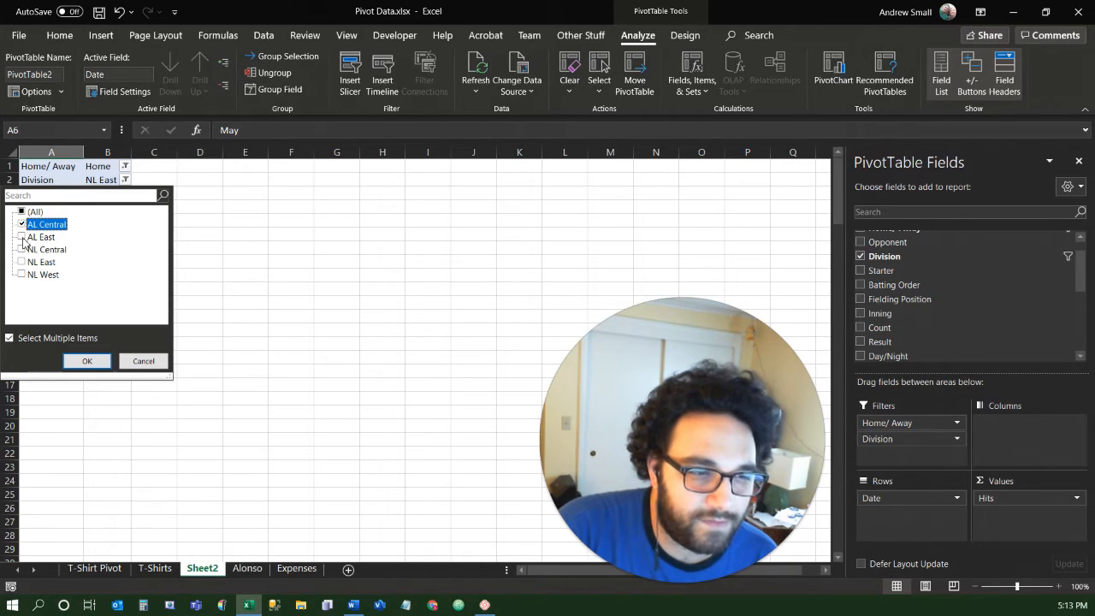
{"action": "left_click", "coordinate": [21, 237]}
{"action": "left_click", "coordinate": [97, 361]}
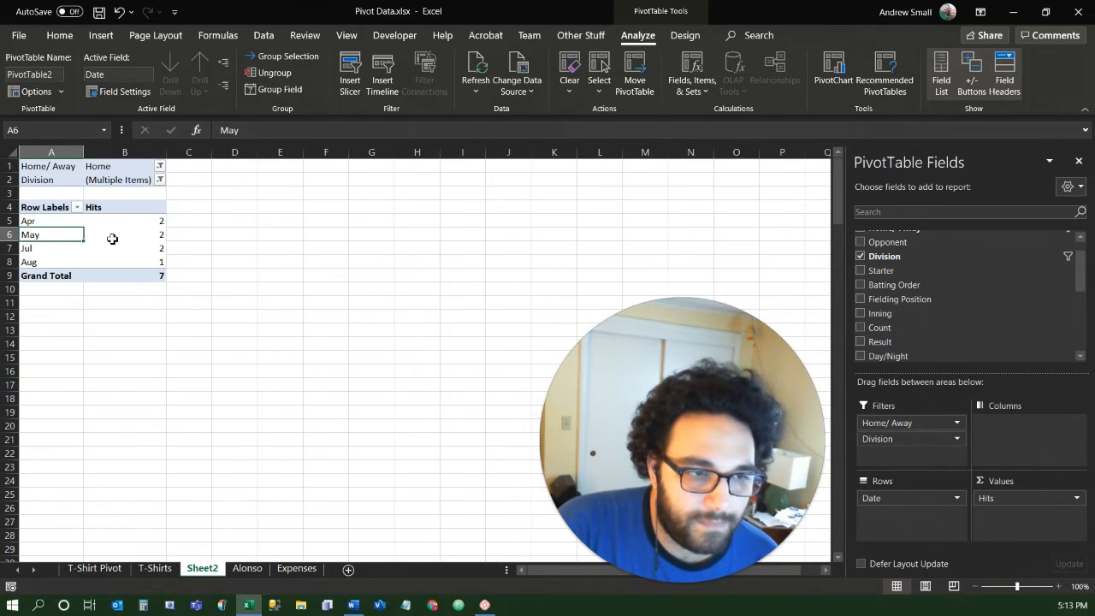
Reset both the Home/ Away and Division report filters to show all items.
{"action": "left_click", "coordinate": [159, 166]}
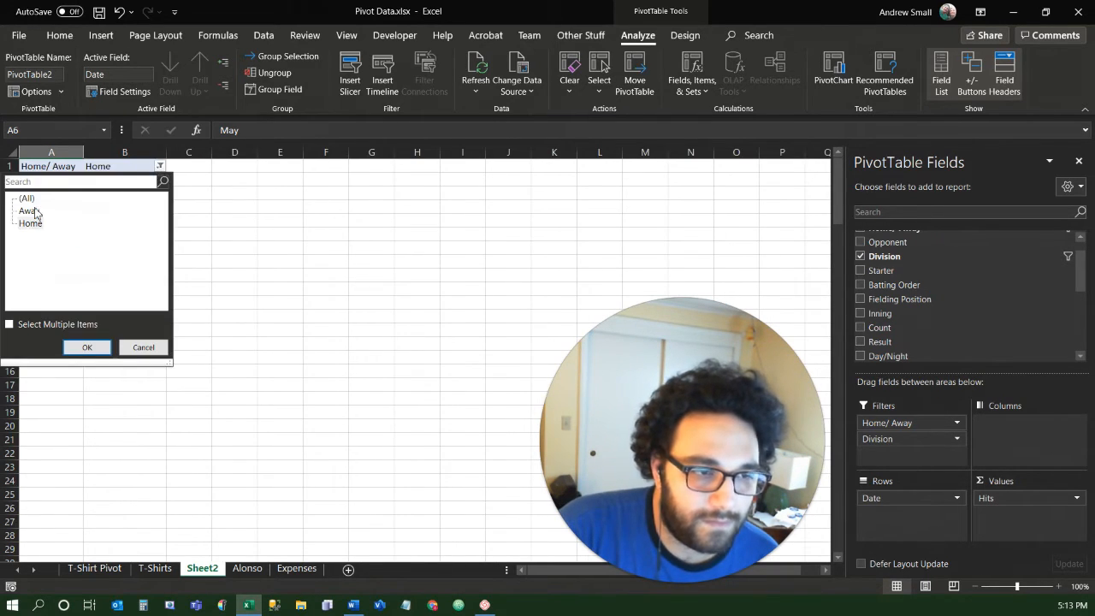
{"action": "left_click", "coordinate": [84, 348]}
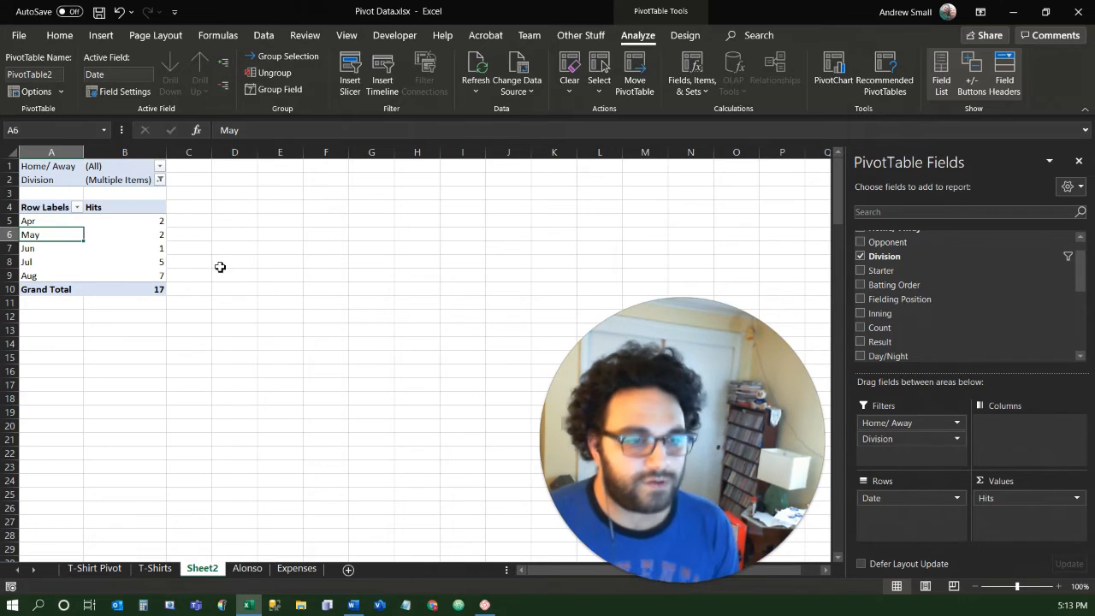
{"action": "left_click", "coordinate": [160, 179]}
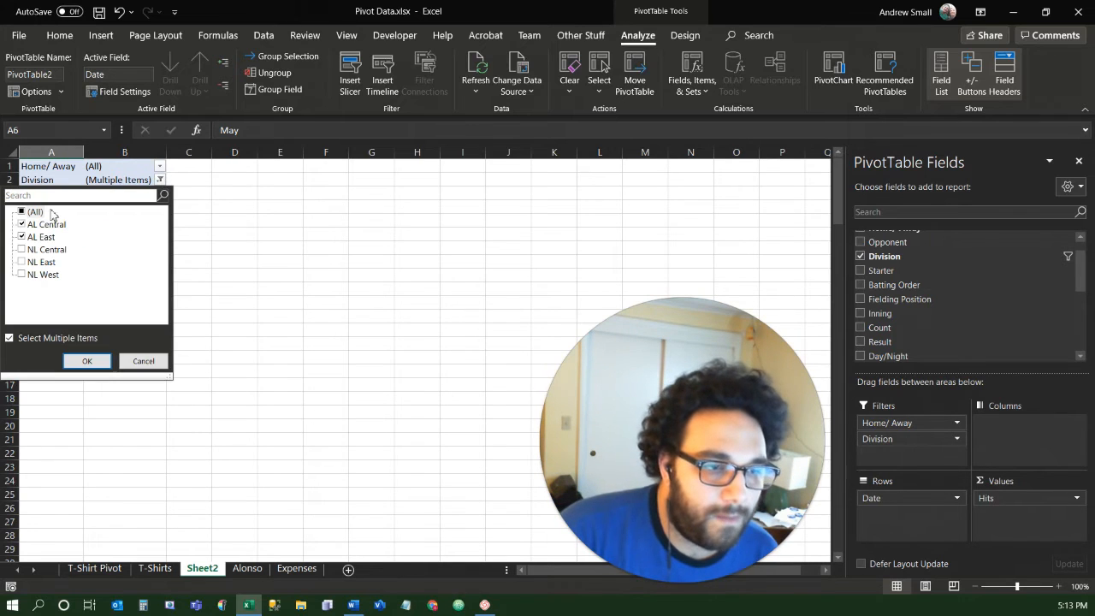
{"action": "left_click", "coordinate": [23, 212]}
{"action": "left_click", "coordinate": [87, 360]}
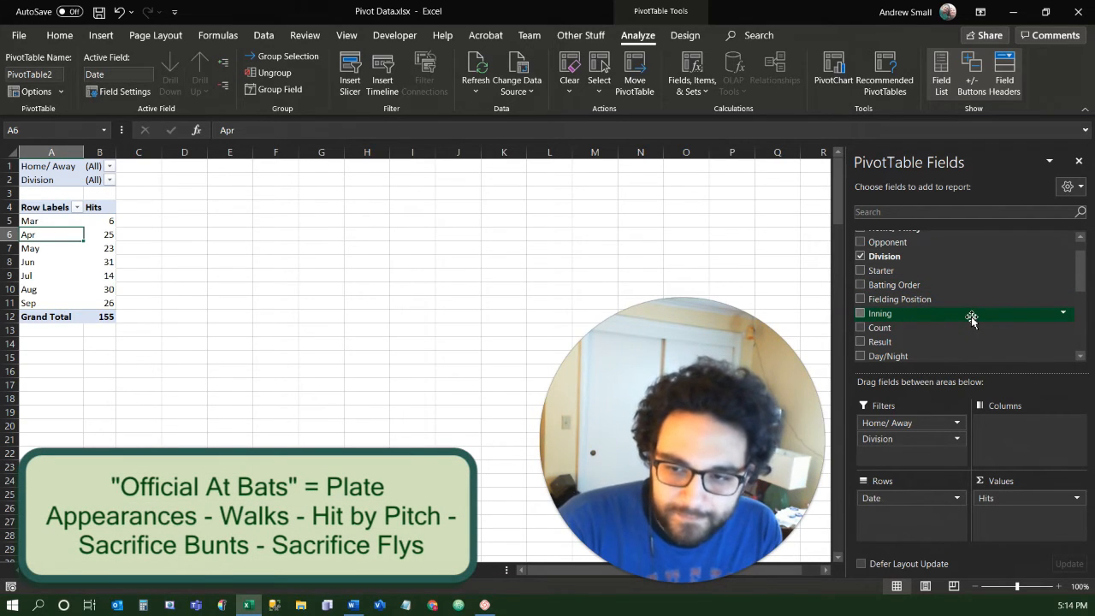
Add the Official At Bat field to the pivot table values and remove it again.
{"action": "scroll", "coordinate": [969, 317], "scroll_direction": "up", "scroll_amount": 1}
{"action": "scroll", "coordinate": [959, 290], "scroll_direction": "down", "scroll_amount": 10}
{"action": "scroll", "coordinate": [960, 303], "scroll_direction": "up", "scroll_amount": 10}
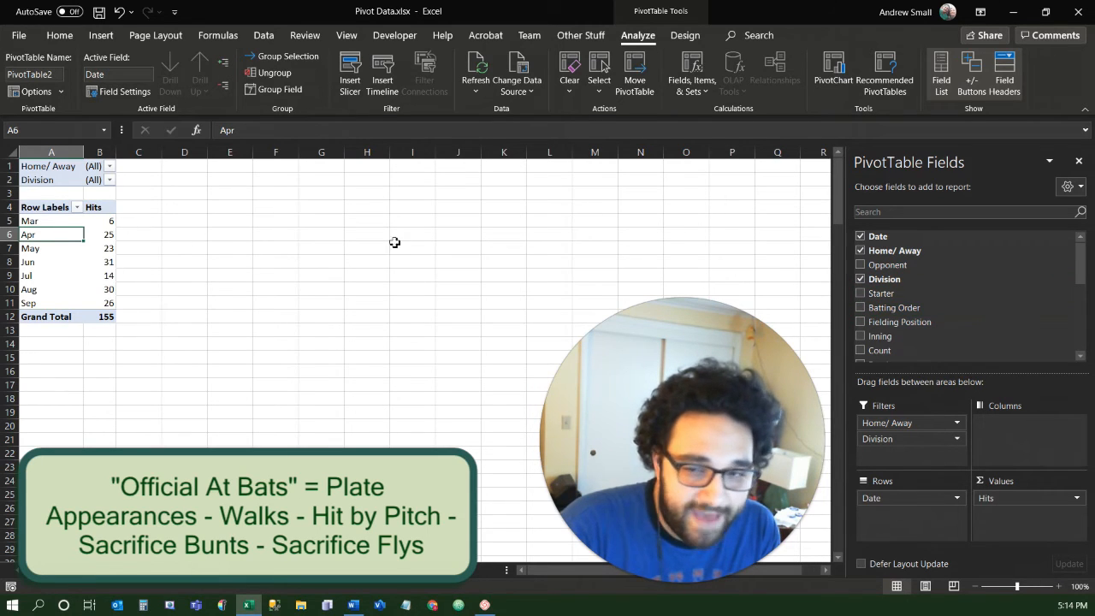
{"action": "scroll", "coordinate": [955, 287], "scroll_direction": "down", "scroll_amount": 5}
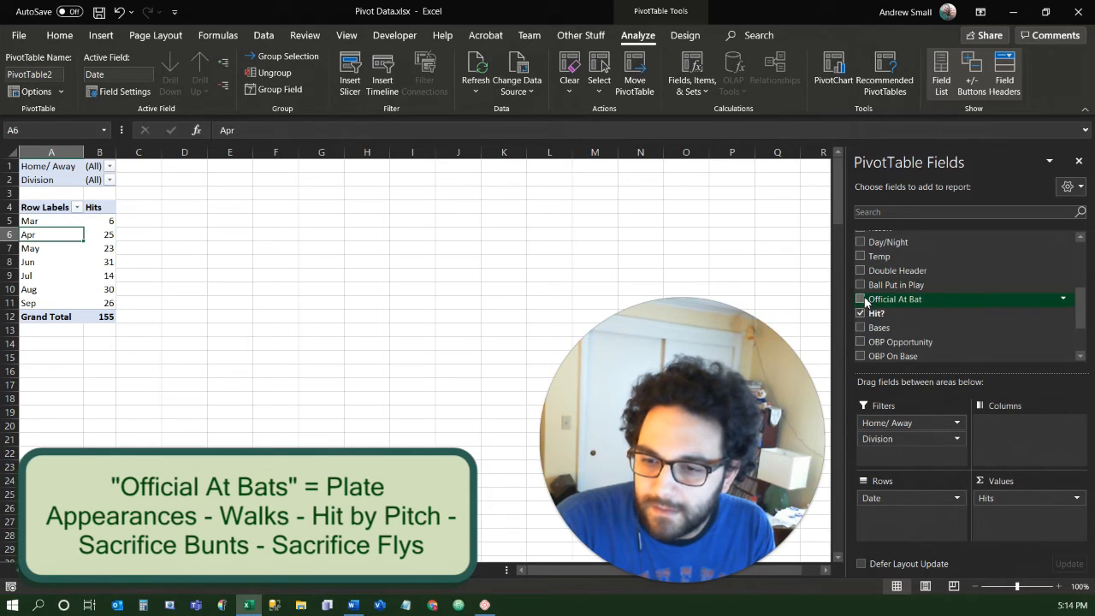
{"action": "left_click", "coordinate": [860, 299]}
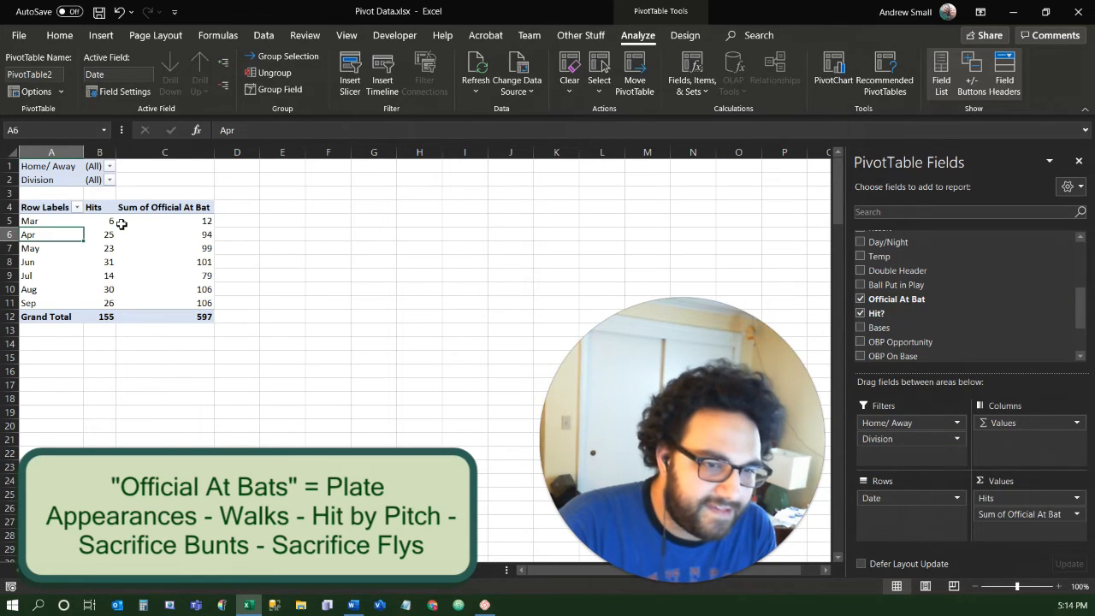
{"action": "left_click", "coordinate": [860, 299]}
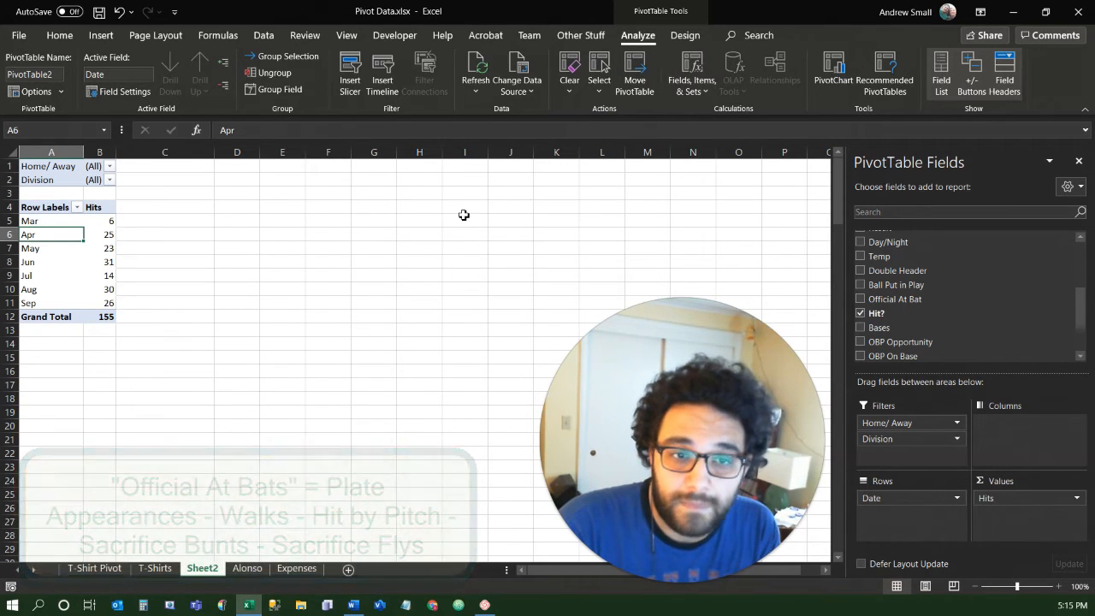
Apply the green PivotTable style from the last row of the Dark styles.
{"action": "left_click", "coordinate": [50, 224]}
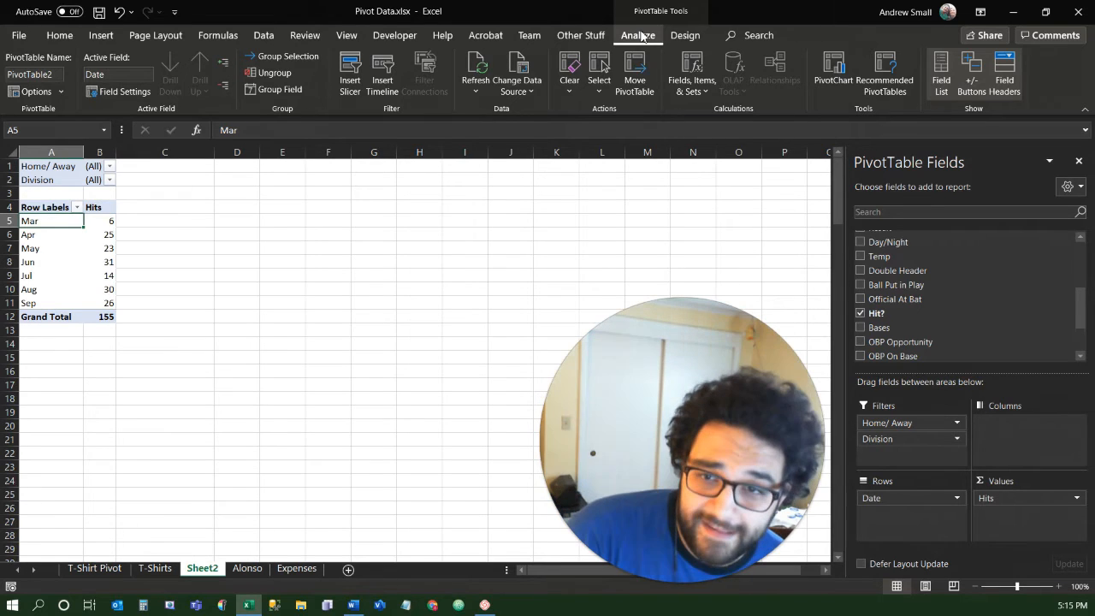
{"action": "left_click", "coordinate": [680, 38]}
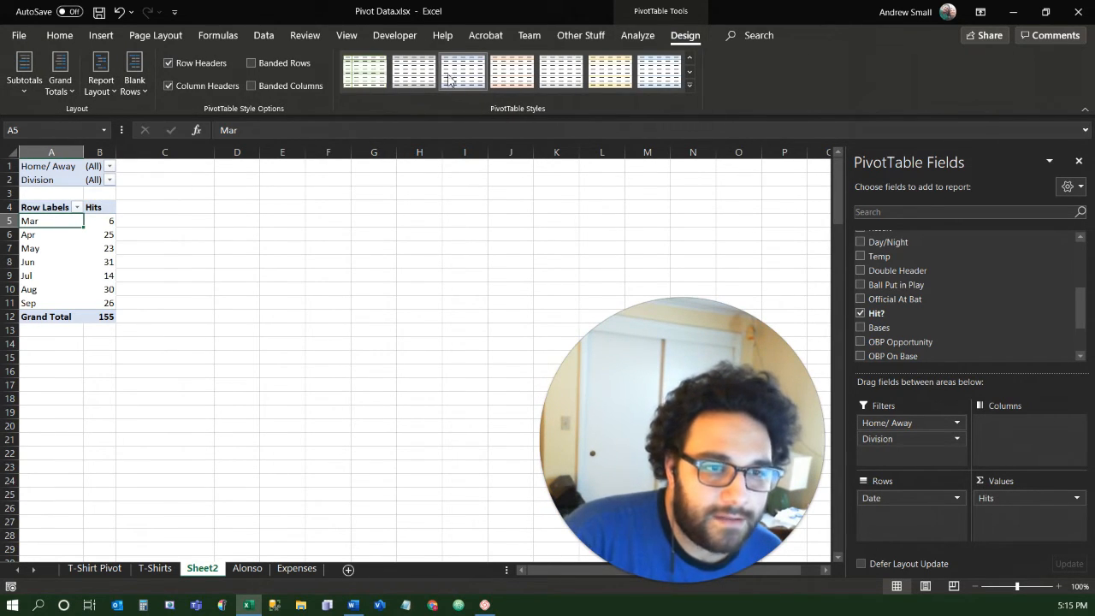
{"action": "left_click", "coordinate": [688, 86]}
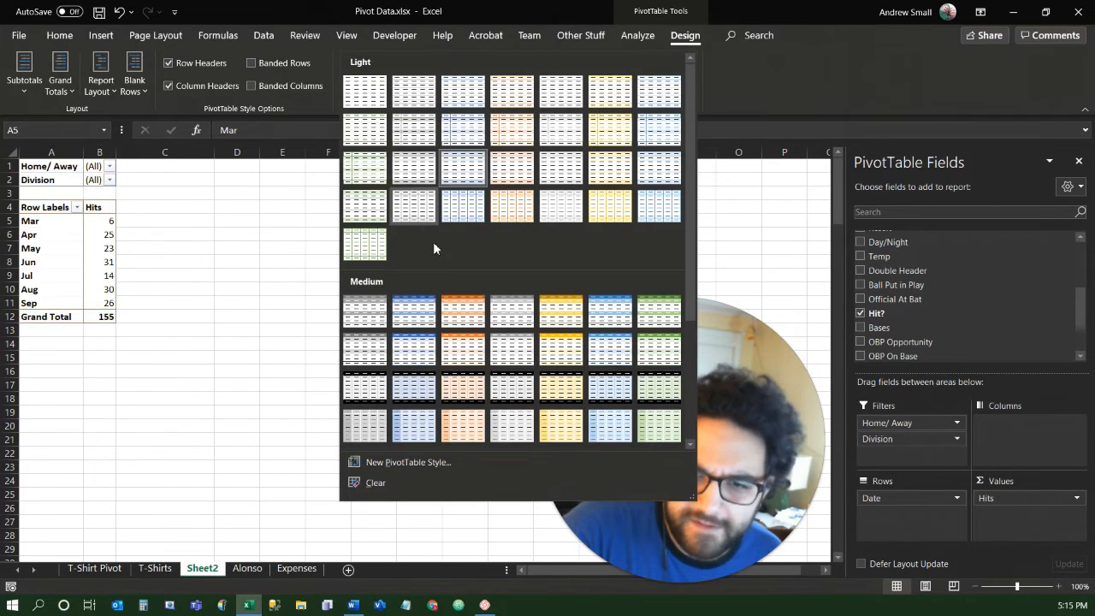
{"action": "scroll", "coordinate": [428, 246], "scroll_direction": "down", "scroll_amount": 3}
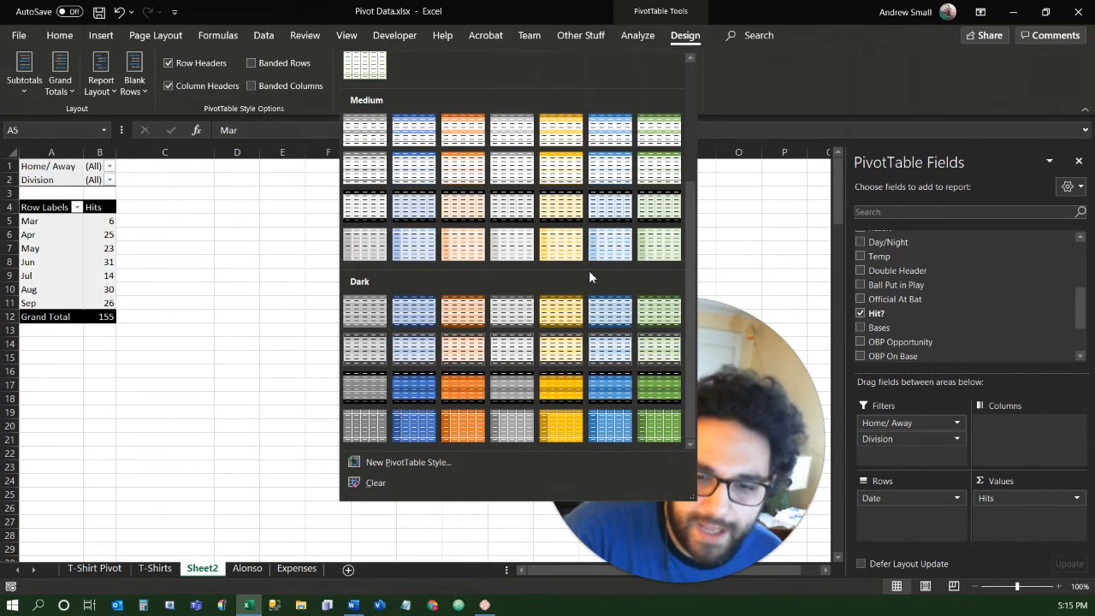
{"action": "left_click", "coordinate": [648, 420]}
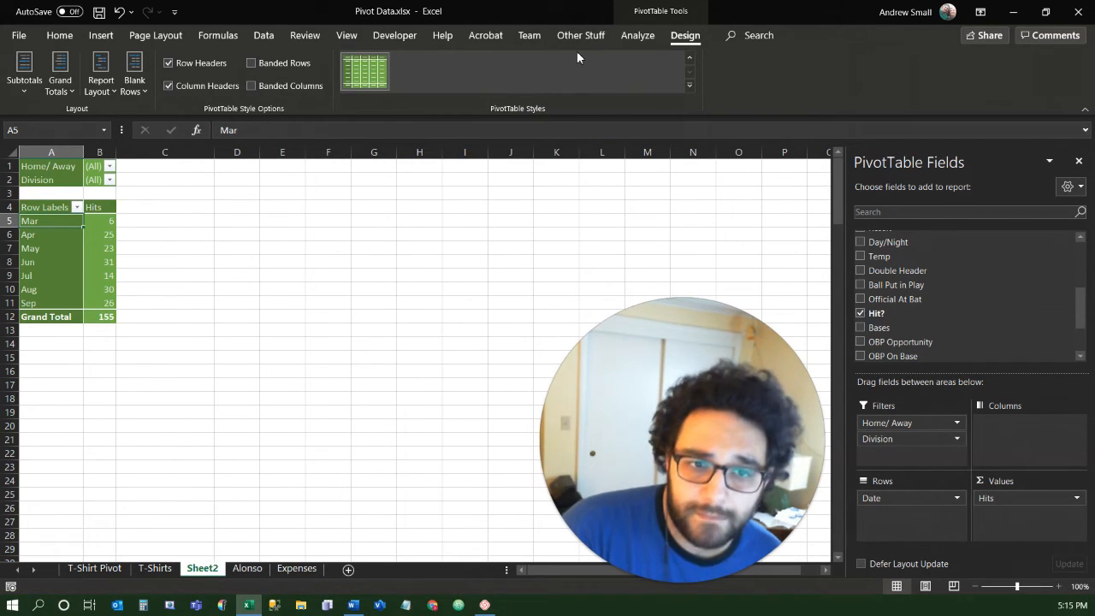
Change the PivotTable style to the solid green Dark style with black header and grand total rows.
{"action": "scroll", "coordinate": [577, 58], "scroll_direction": "up", "scroll_amount": 2}
{"action": "left_click", "coordinate": [636, 36]}
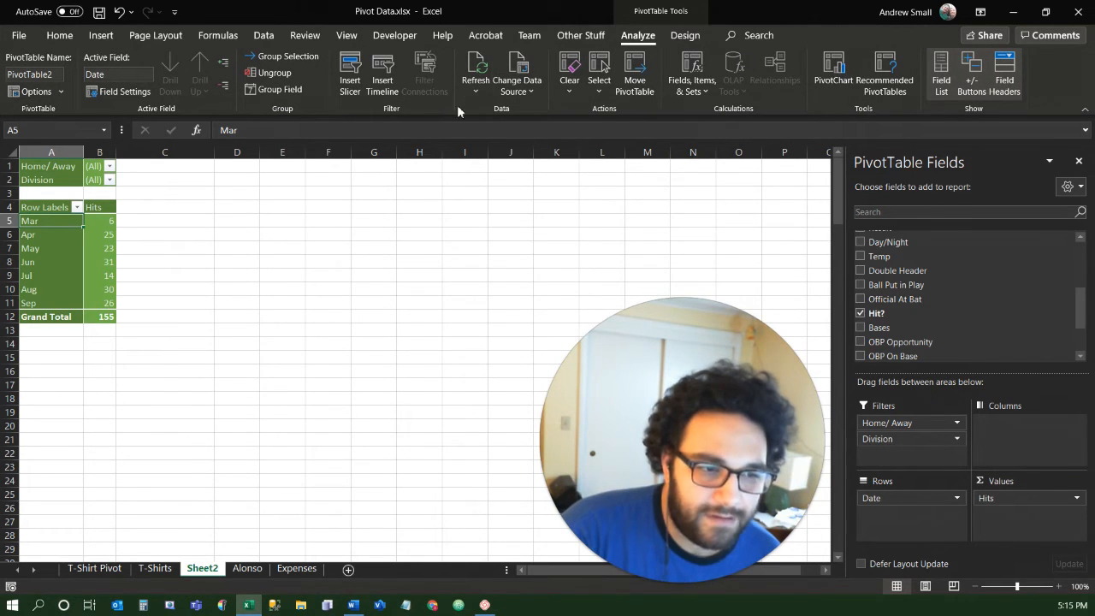
{"action": "left_click", "coordinate": [685, 36]}
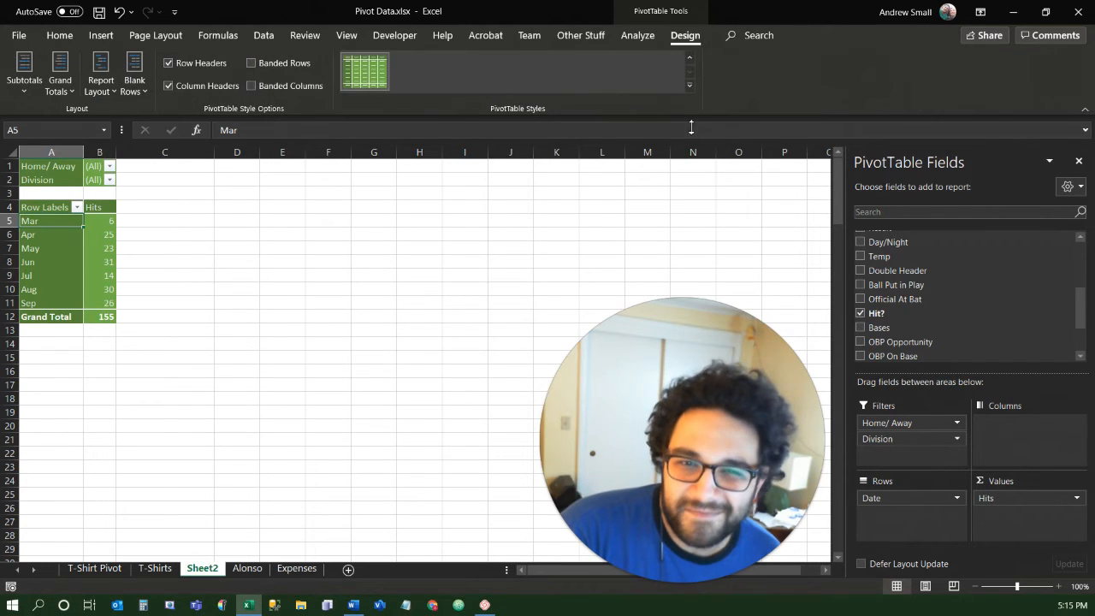
{"action": "left_click", "coordinate": [689, 84]}
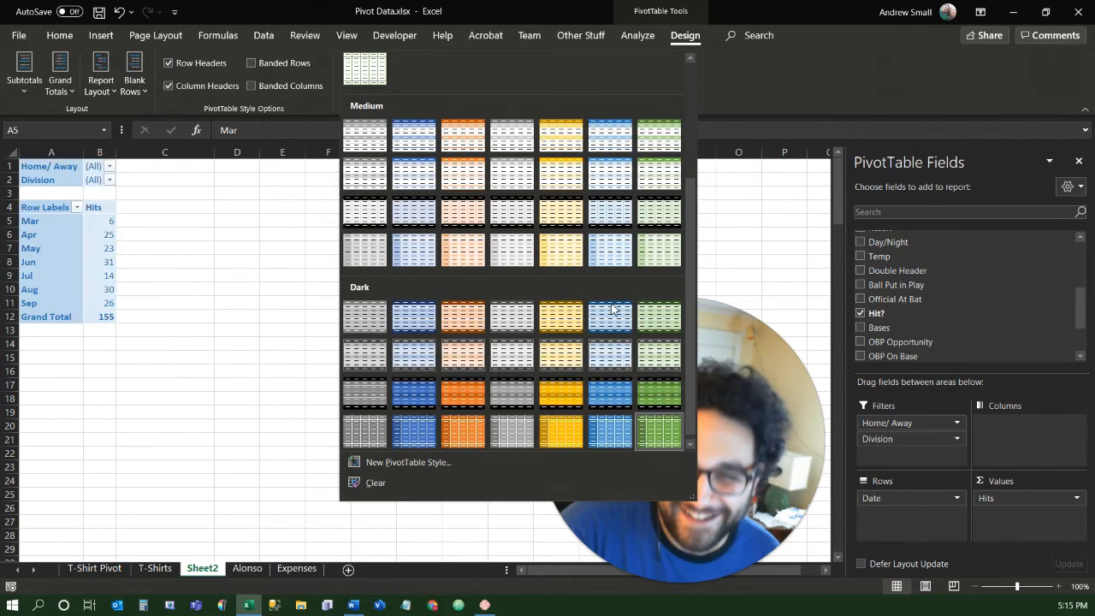
{"action": "left_click", "coordinate": [659, 393]}
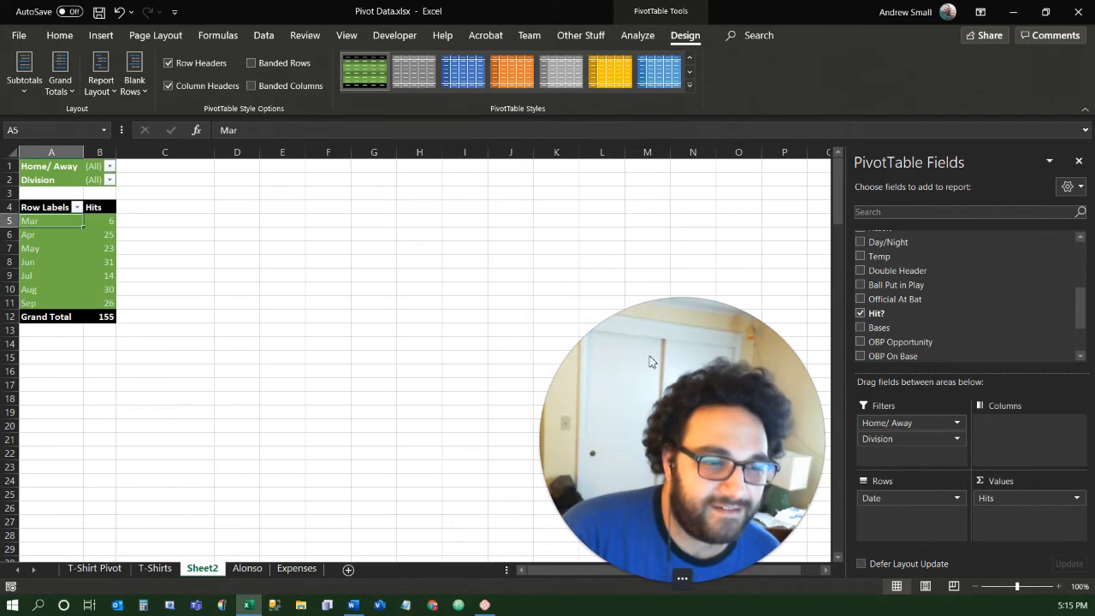
Start a new calculated field for the pivot table and name it Batting Average.
{"action": "left_click", "coordinate": [637, 35]}
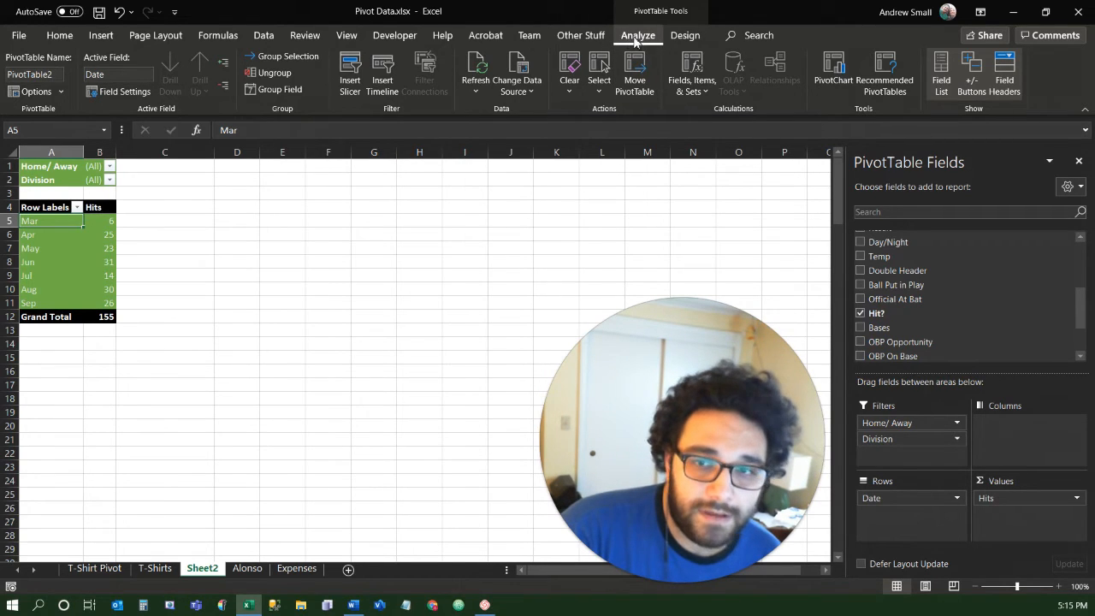
{"action": "left_click", "coordinate": [706, 92]}
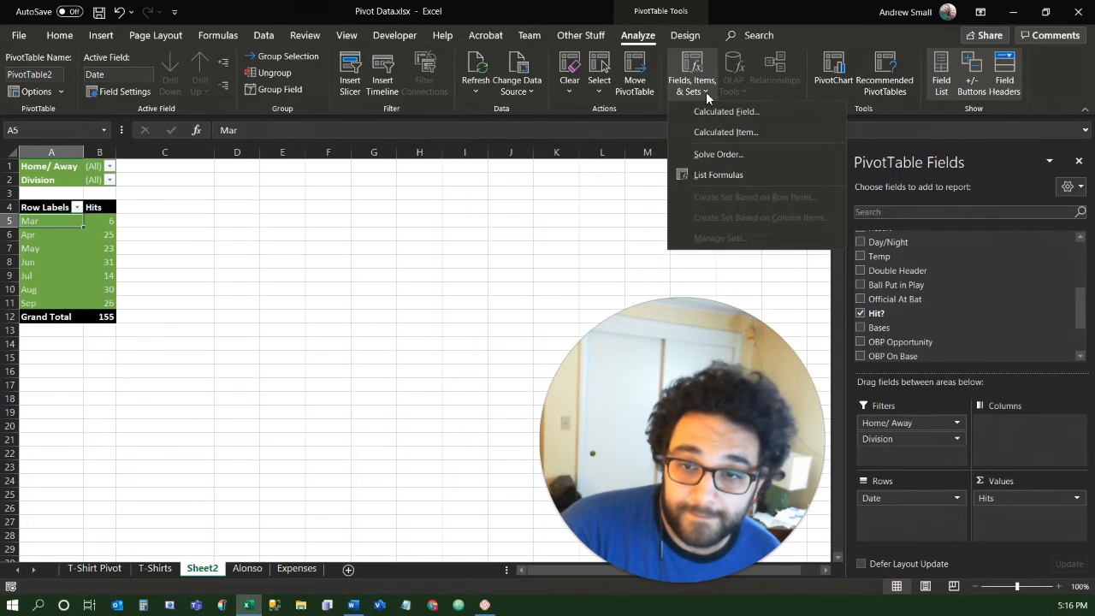
{"action": "left_click", "coordinate": [763, 117]}
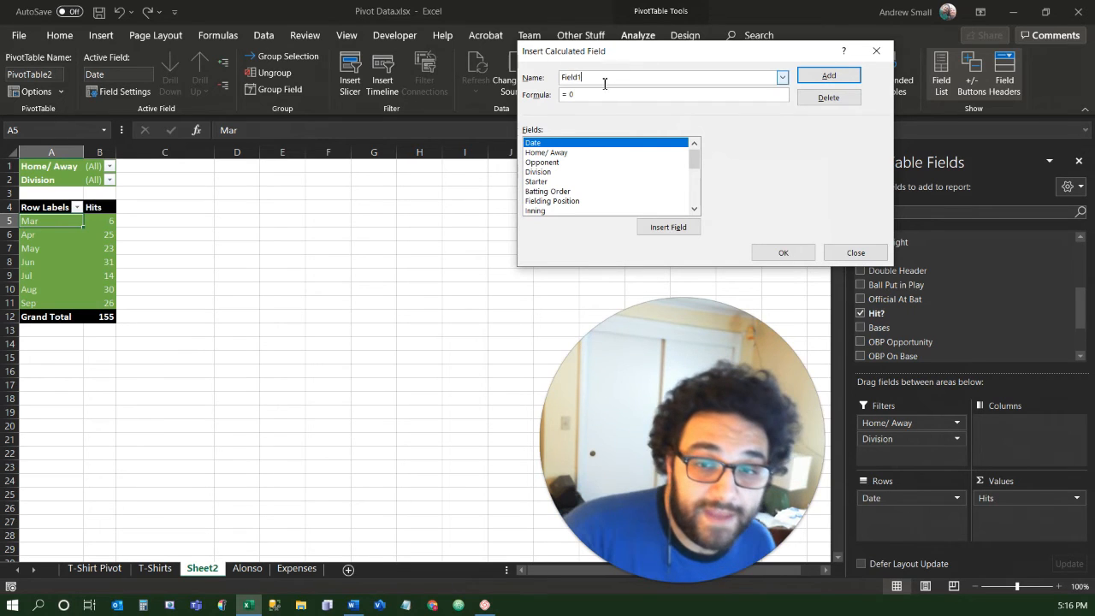
{"action": "type", "text": "B"}
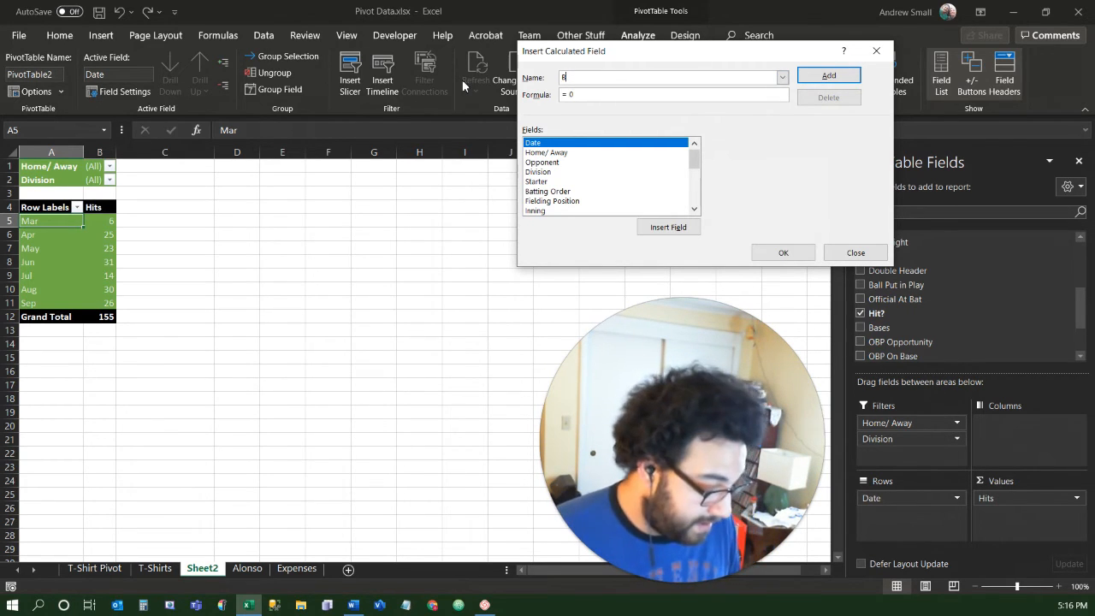
{"action": "type", "text": "A"}
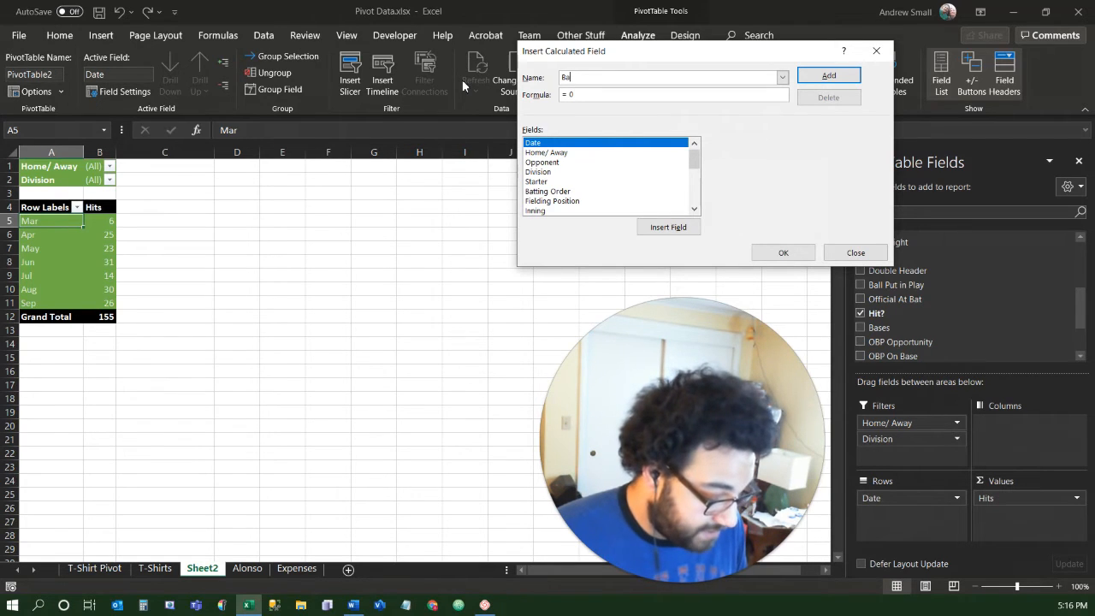
{"action": "type", "text": "verage"}
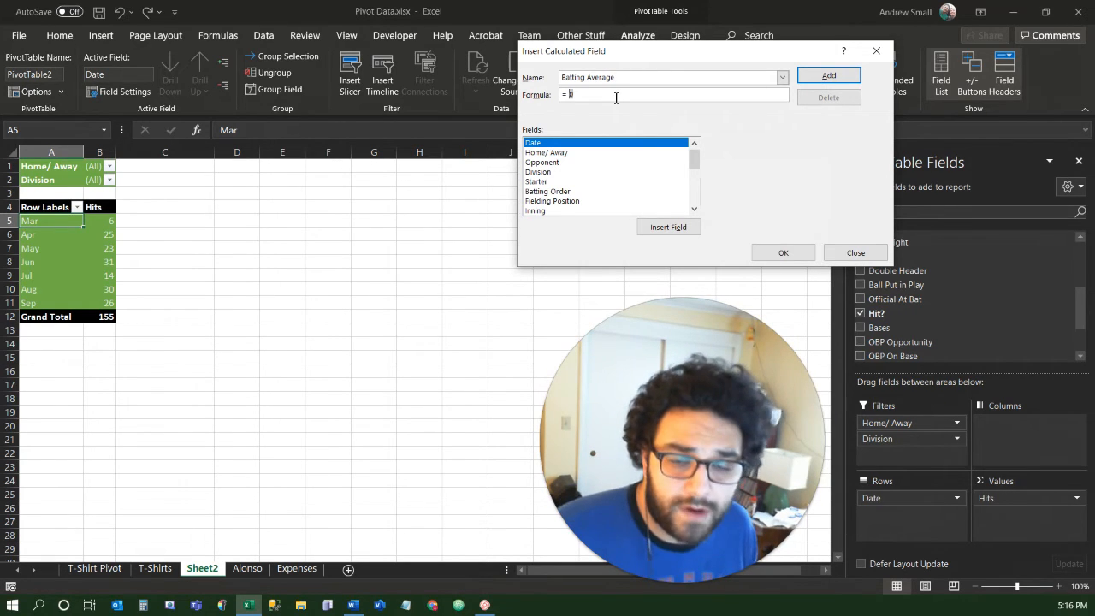
Set the Batting Average formula to = Hit? / 'Official At Bat' and create the calculated field.
{"action": "scroll", "coordinate": [648, 202], "scroll_direction": "down", "scroll_amount": 5}
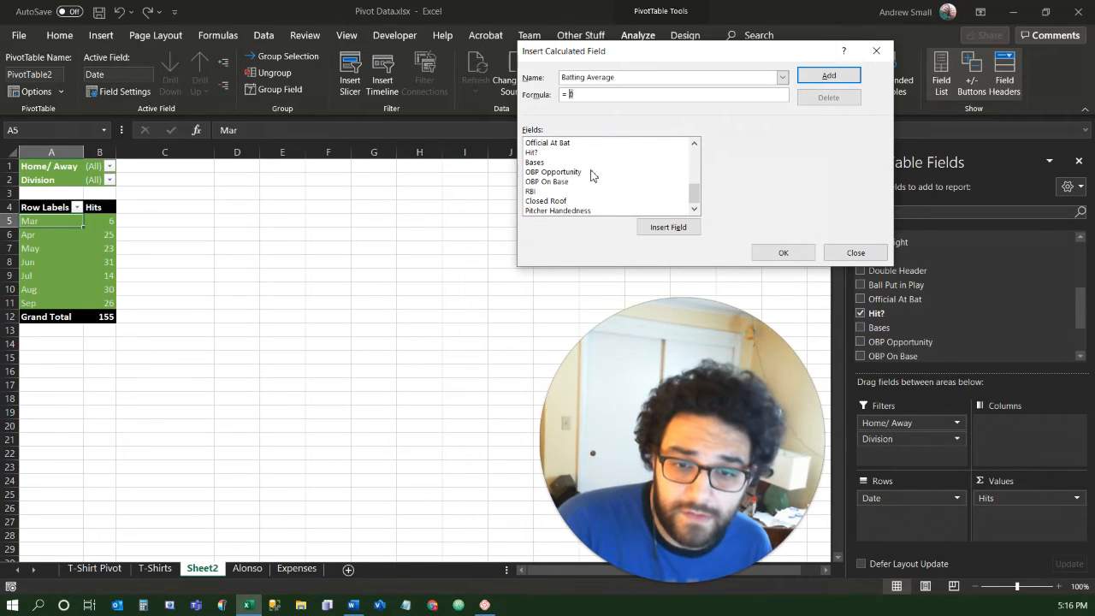
{"action": "scroll", "coordinate": [590, 166], "scroll_direction": "up", "scroll_amount": 5}
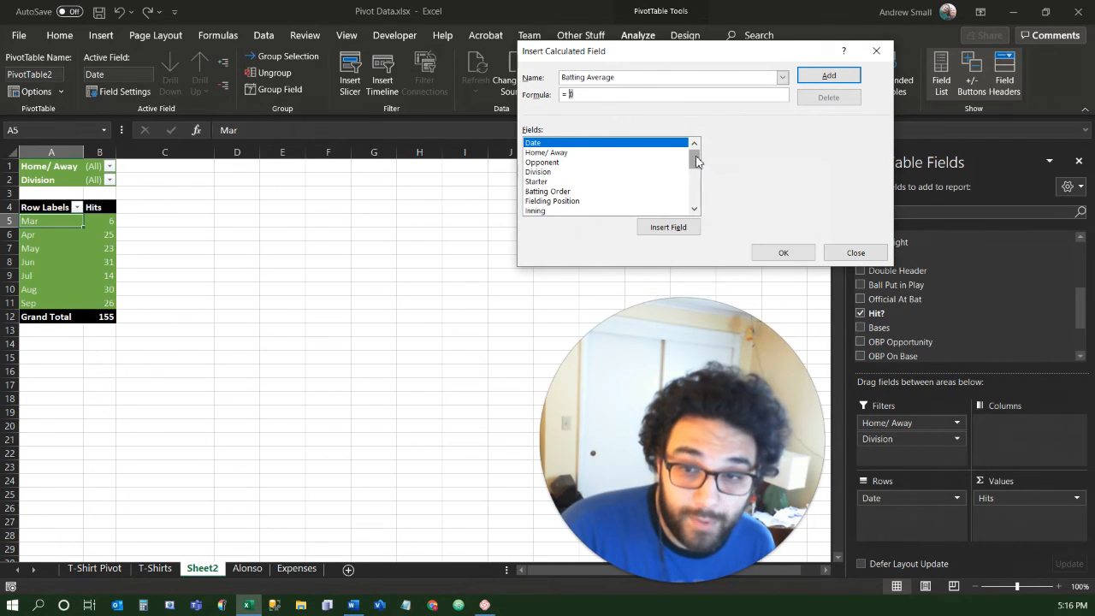
{"action": "left_click", "coordinate": [694, 211]}
{"action": "left_click", "coordinate": [695, 210]}
{"action": "left_click", "coordinate": [695, 210]}
{"action": "left_click", "coordinate": [695, 211]}
{"action": "left_click", "coordinate": [695, 210]}
{"action": "left_click", "coordinate": [694, 210]}
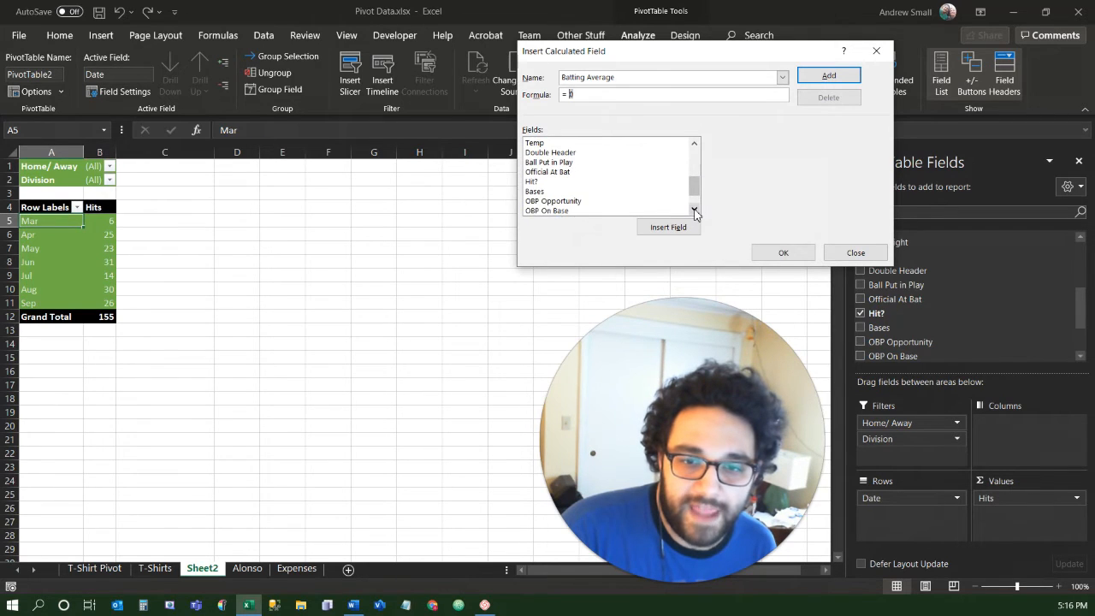
{"action": "left_click", "coordinate": [537, 182]}
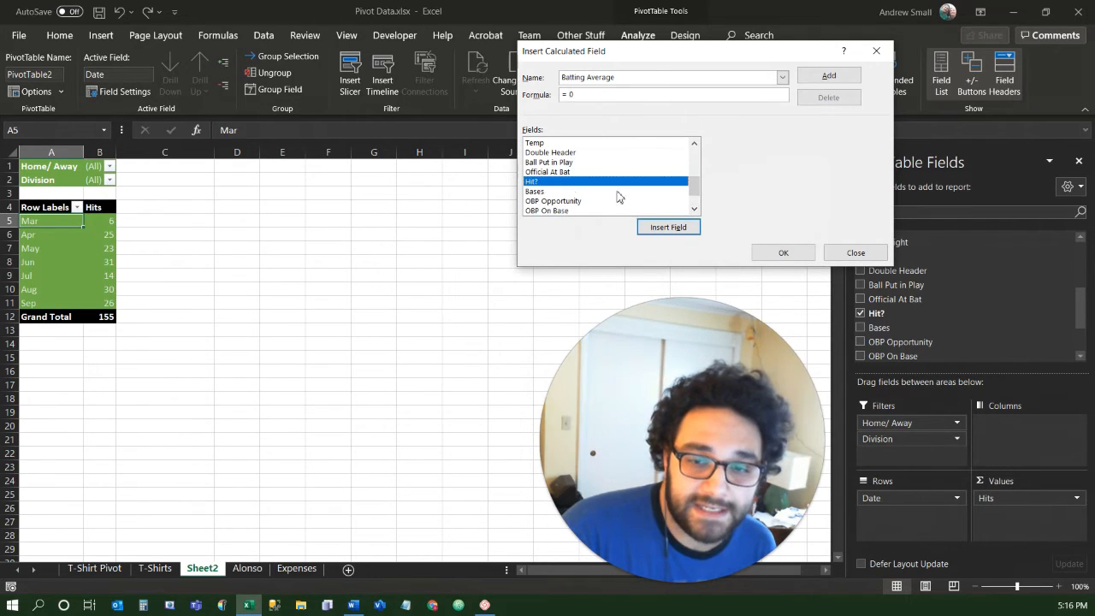
{"action": "left_click", "coordinate": [663, 229]}
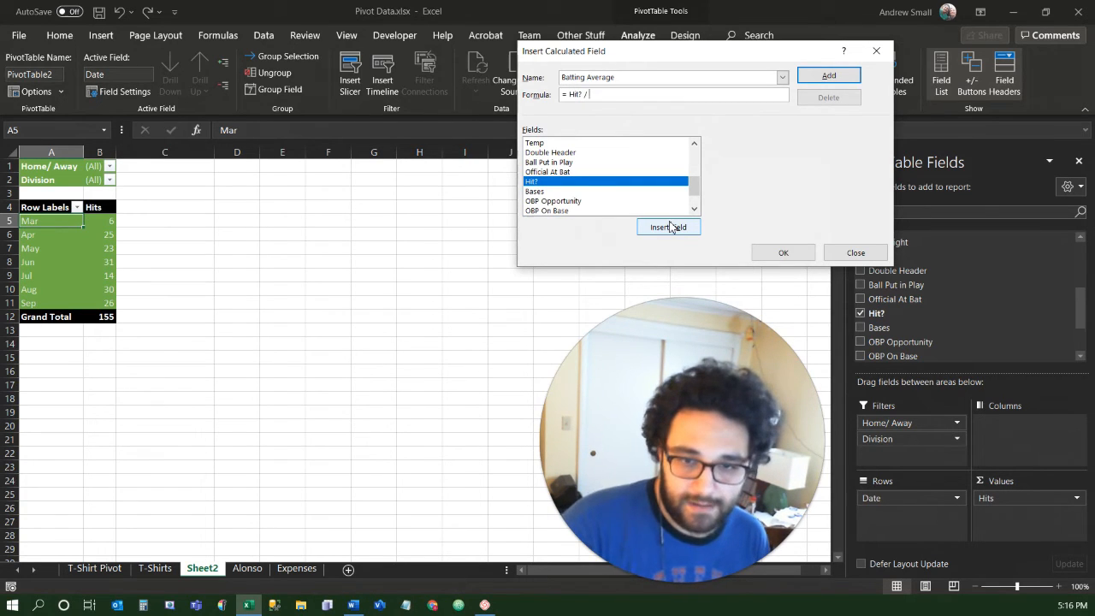
{"action": "left_click", "coordinate": [561, 172]}
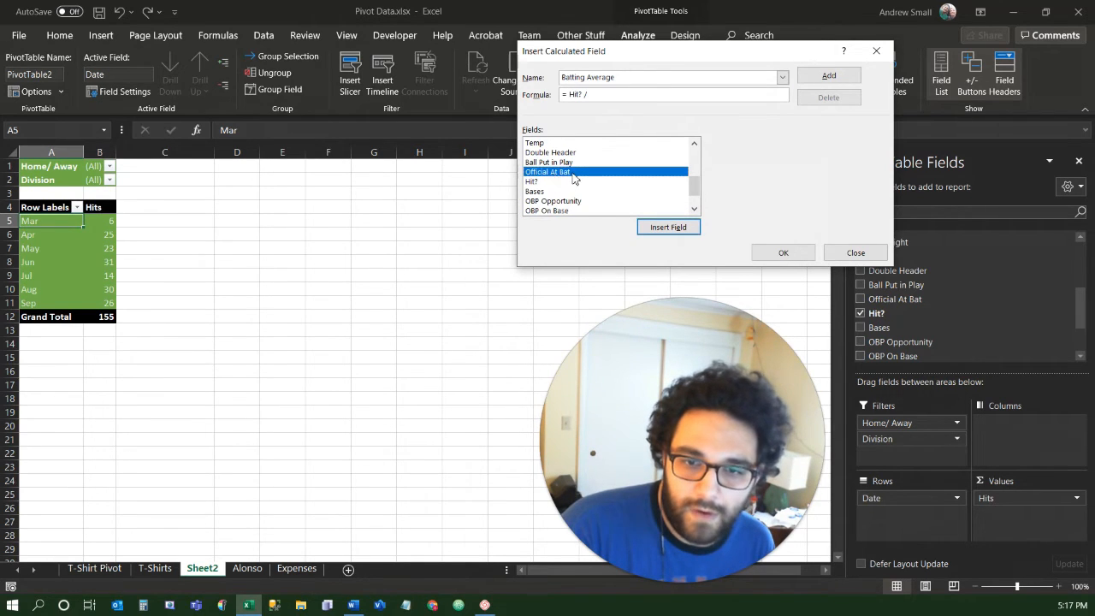
{"action": "double_click", "coordinate": [573, 174]}
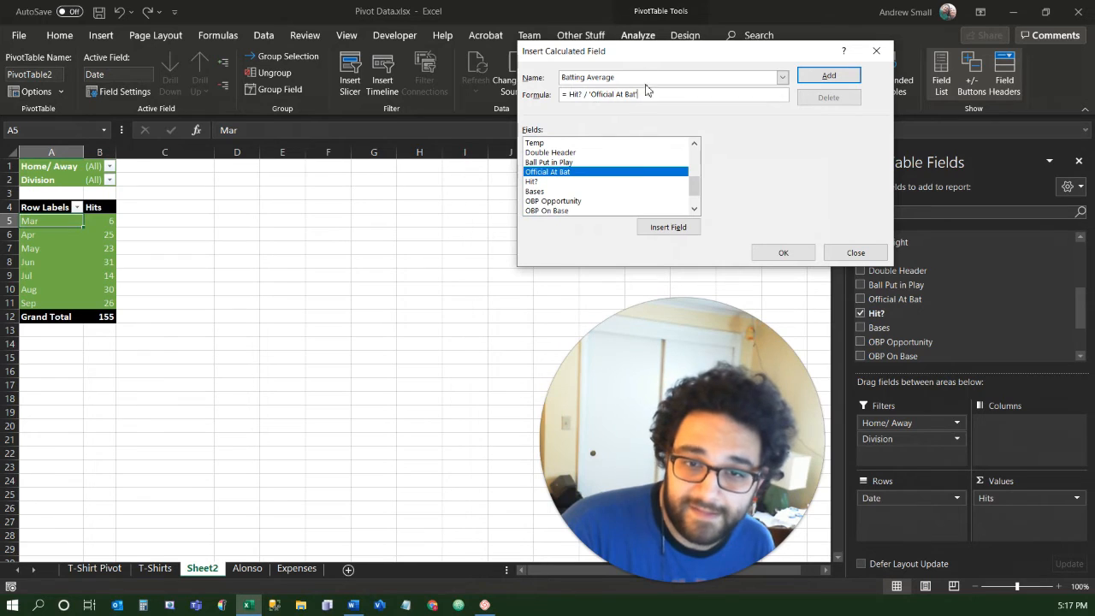
{"action": "left_click", "coordinate": [803, 256]}
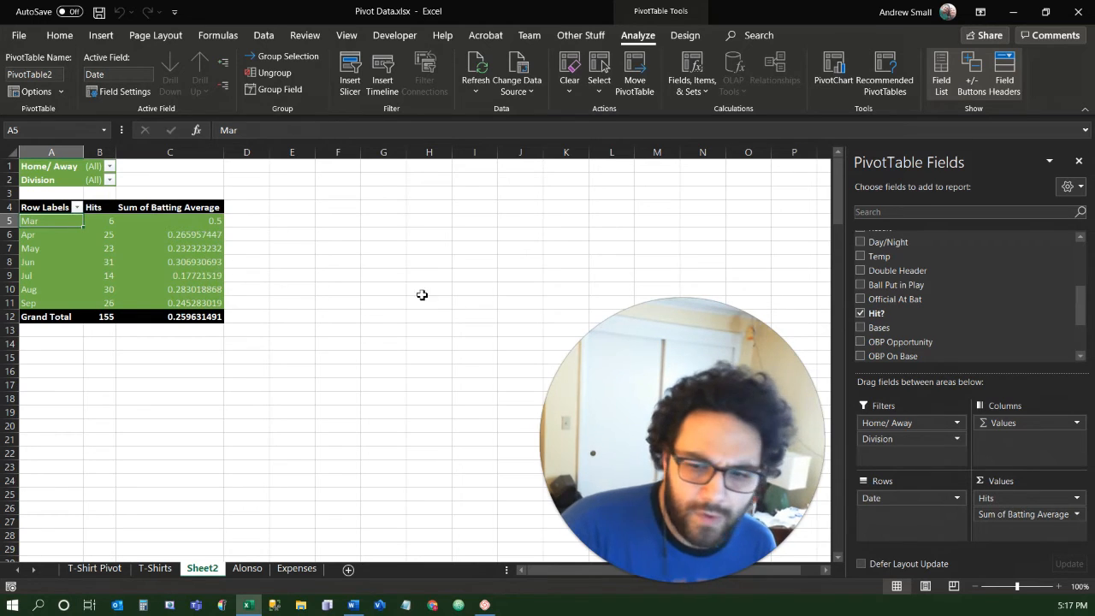
Rename the Sum of Batting Average value field as Batting Avg.
{"action": "left_click", "coordinate": [1077, 515]}
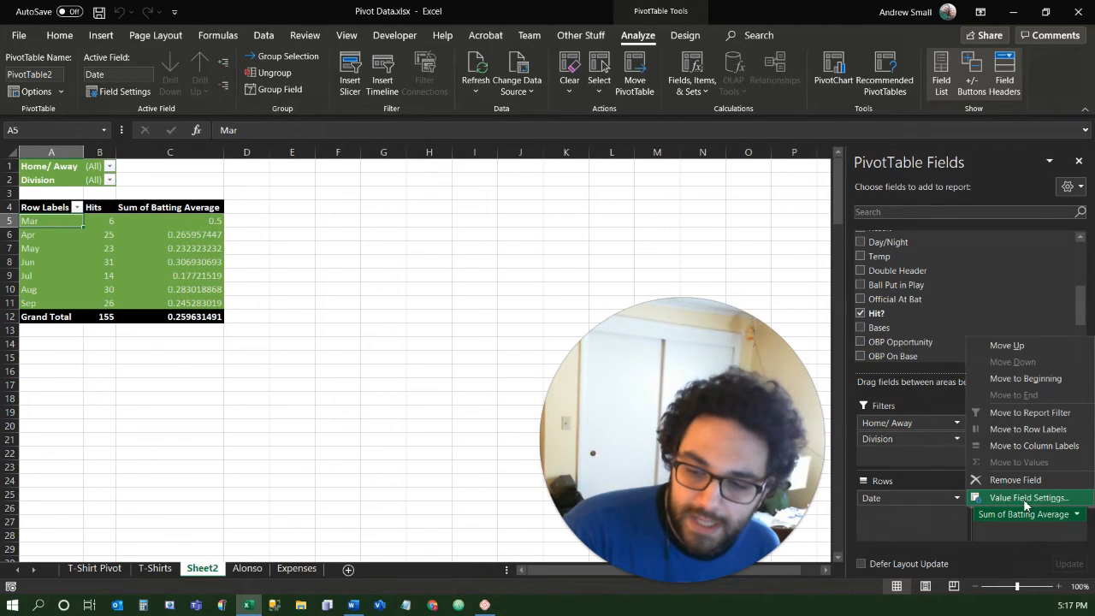
{"action": "left_click", "coordinate": [1006, 499]}
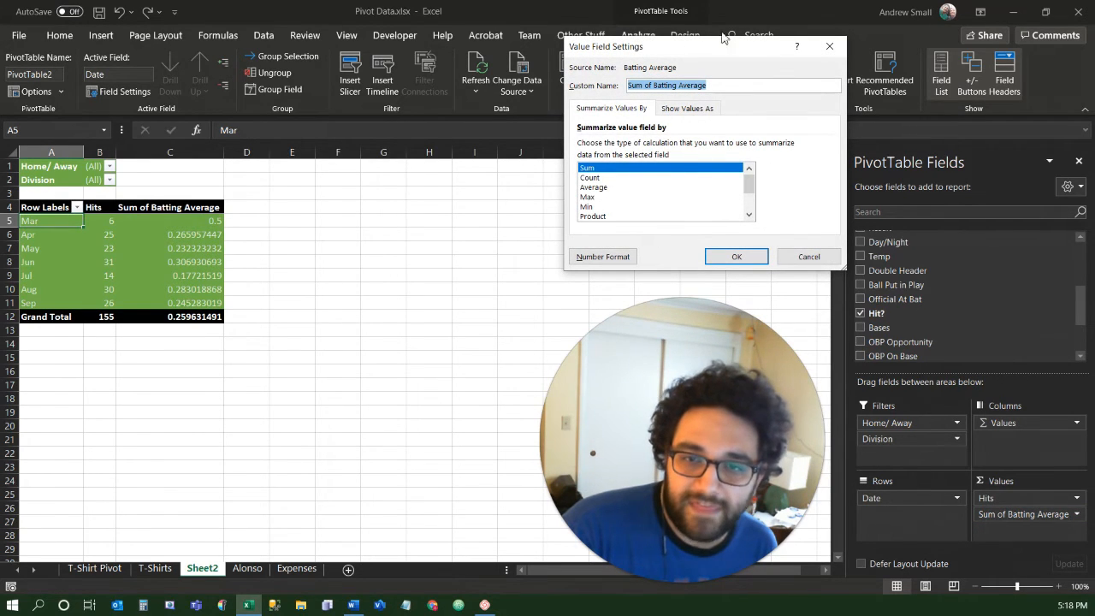
{"action": "left_click_drag", "start_coordinate": [643, 53], "coordinate": [301, 114]}
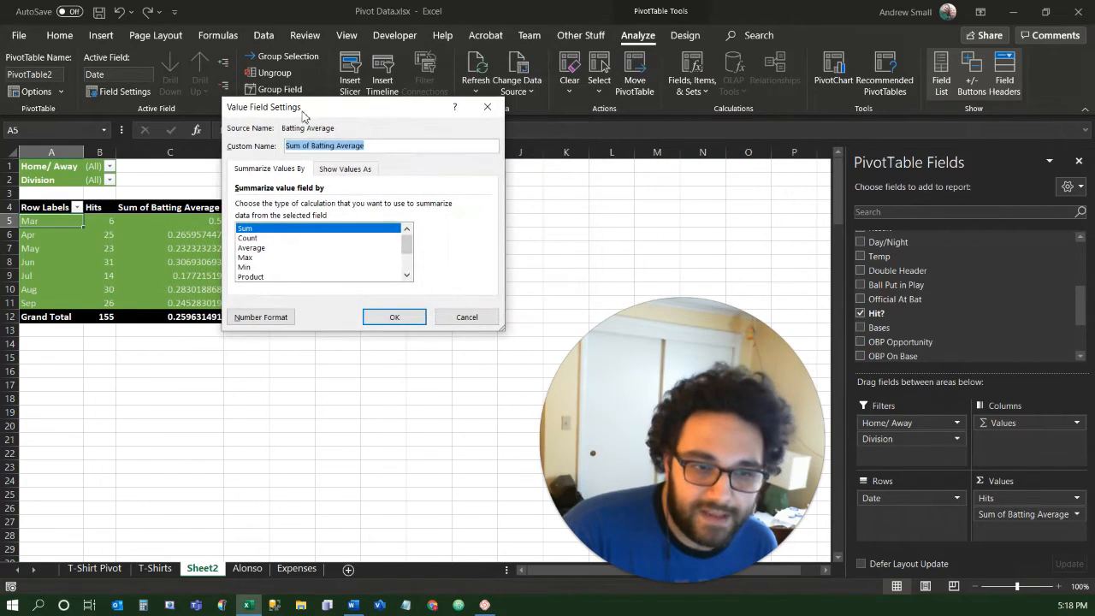
{"action": "left_click", "coordinate": [361, 144]}
{"action": "left_click_drag", "start_coordinate": [364, 146], "coordinate": [286, 146]}
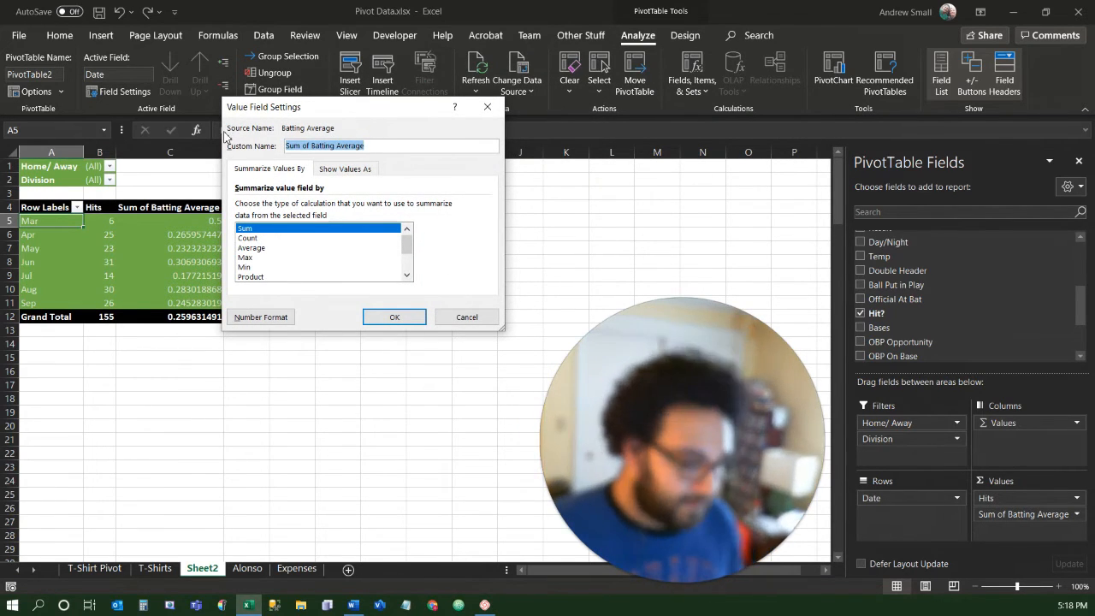
{"action": "type", "text": "Batting"}
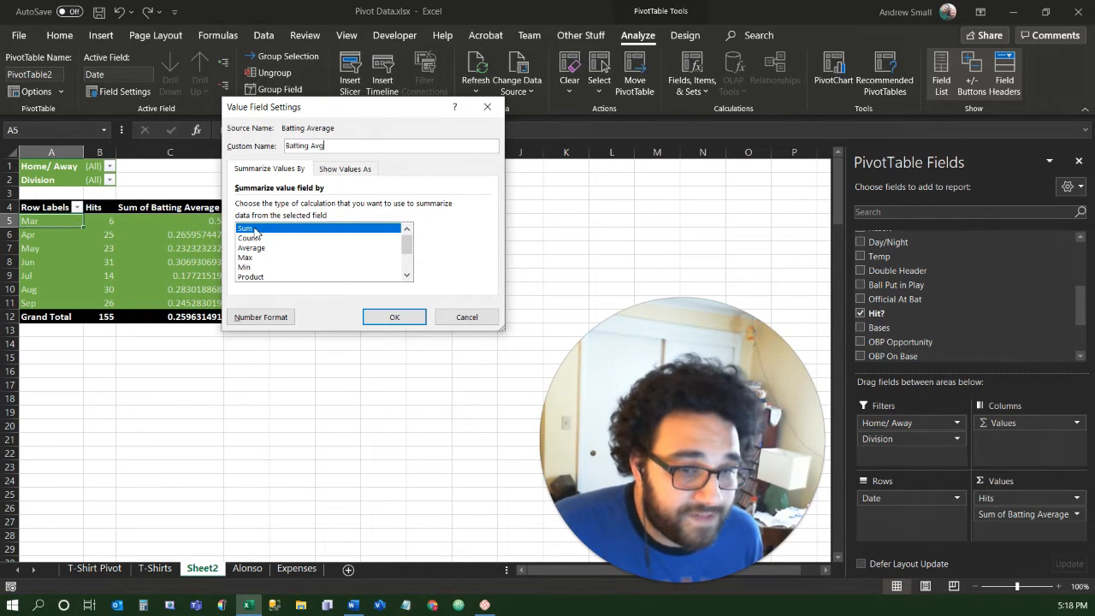
Format the Batting Avg values as Number with 3 decimal places and apply the value field settings.
{"action": "left_click", "coordinate": [271, 325]}
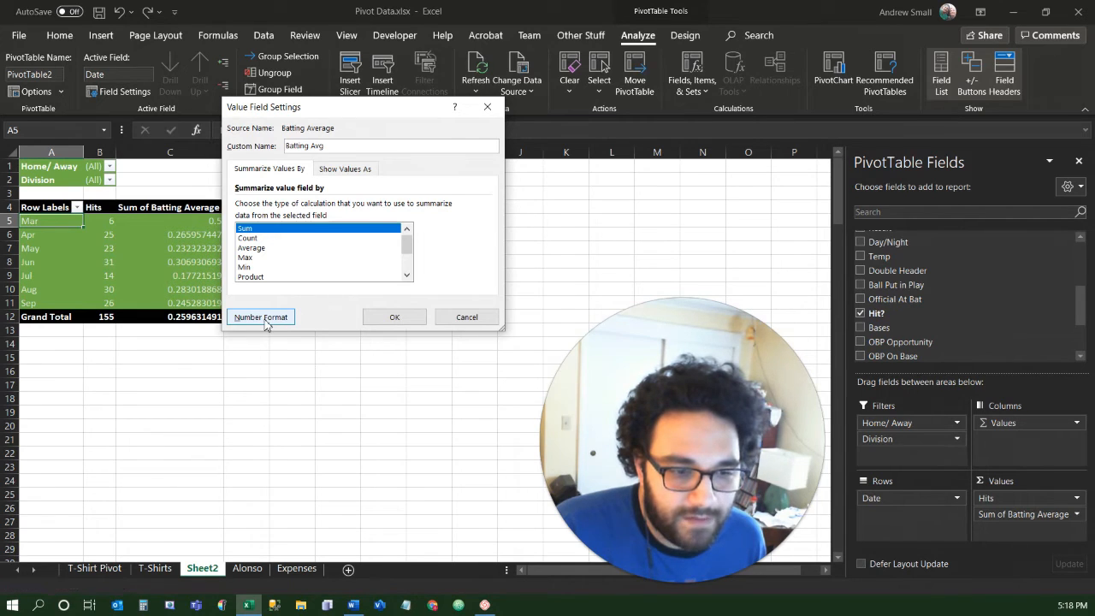
{"action": "left_click_drag", "start_coordinate": [622, 23], "coordinate": [180, 133]}
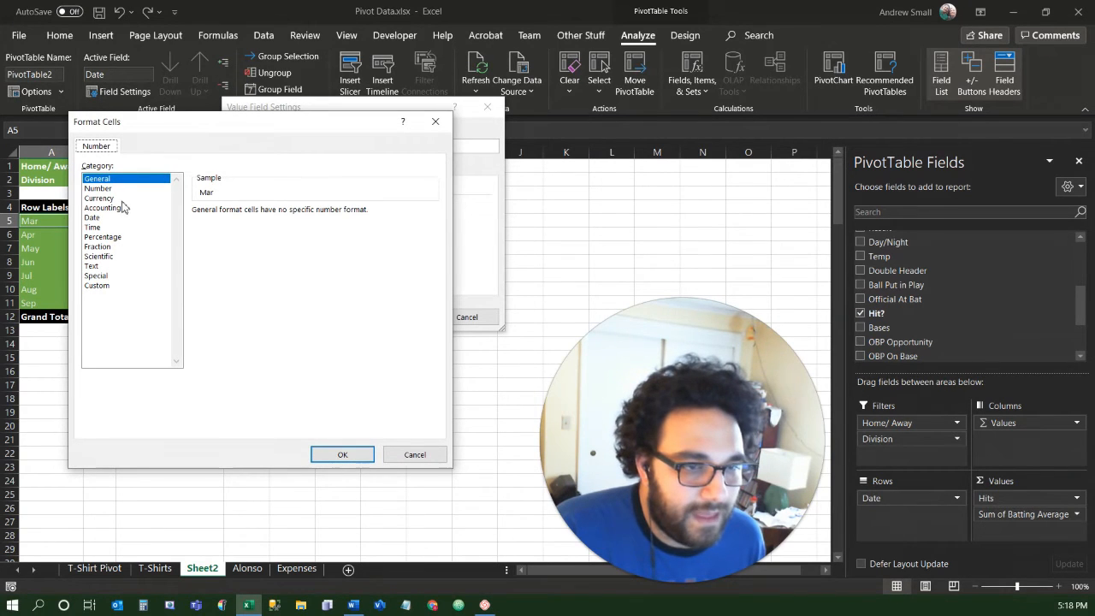
{"action": "left_click", "coordinate": [109, 189]}
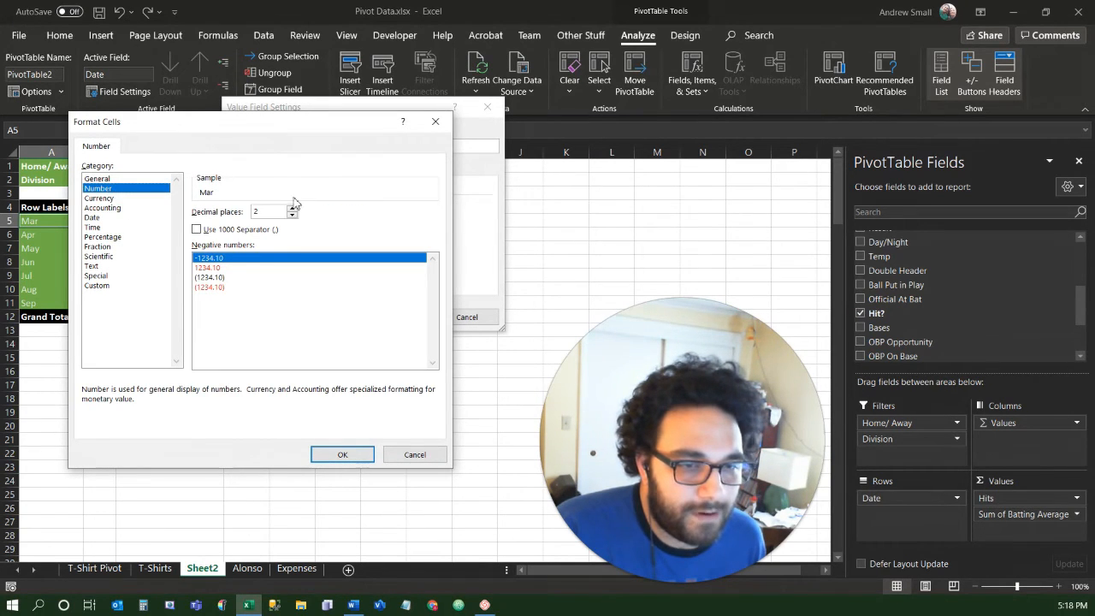
{"action": "left_click", "coordinate": [292, 208]}
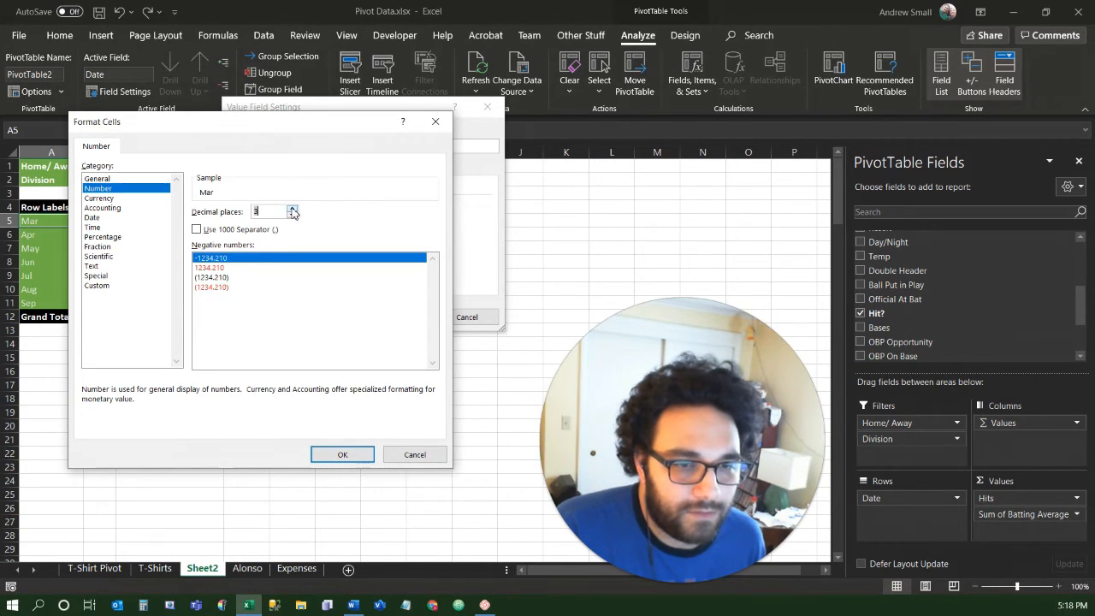
{"action": "left_click", "coordinate": [352, 456]}
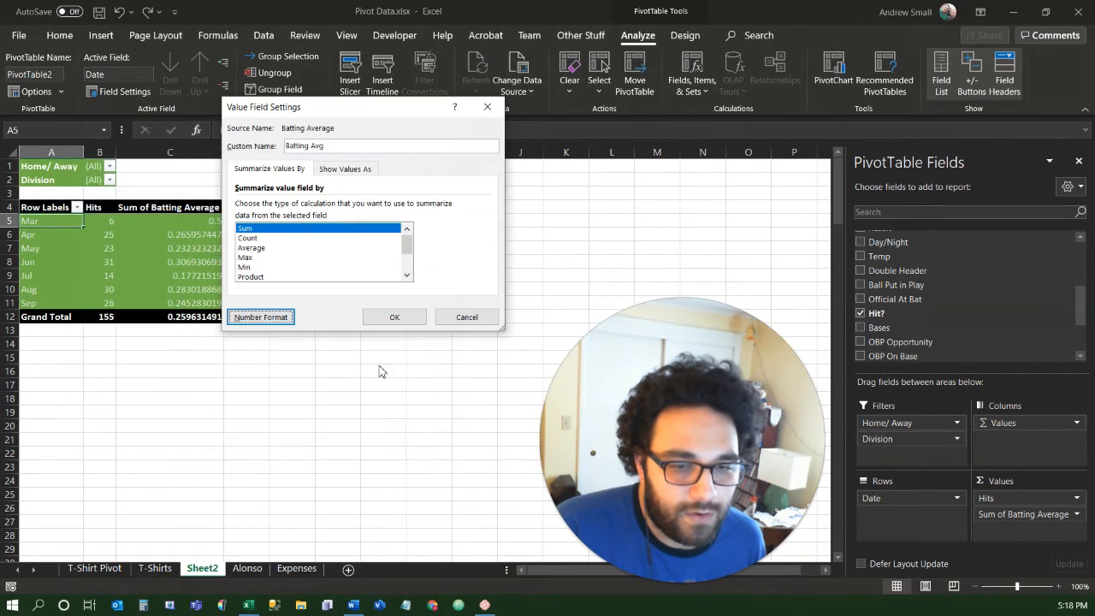
{"action": "left_click", "coordinate": [394, 318]}
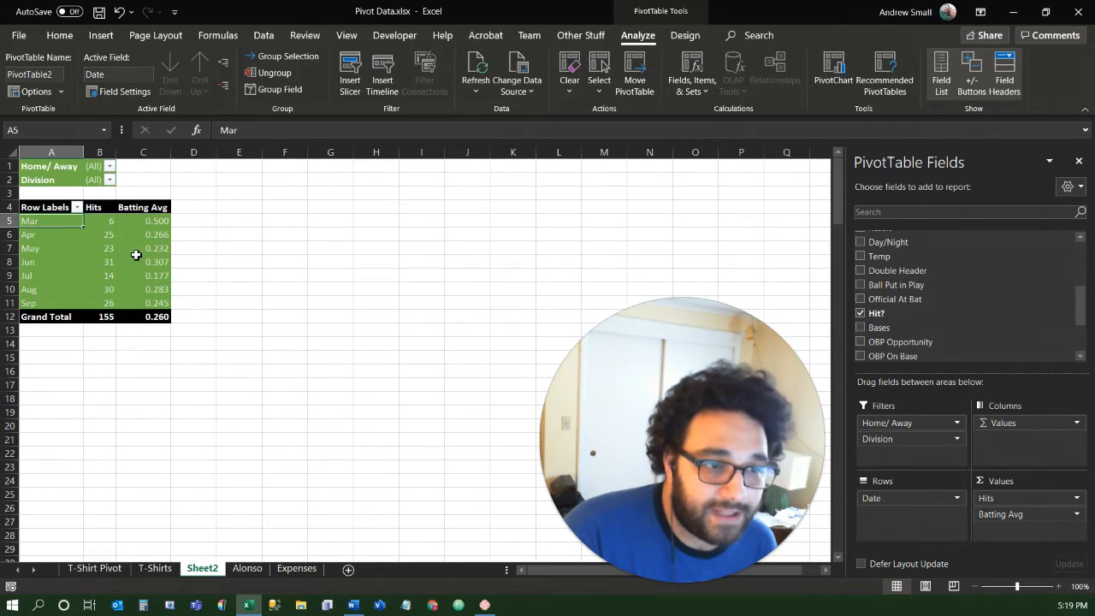
Group the pivot table's date rows by days into 7-day periods.
{"action": "right_click", "coordinate": [48, 221]}
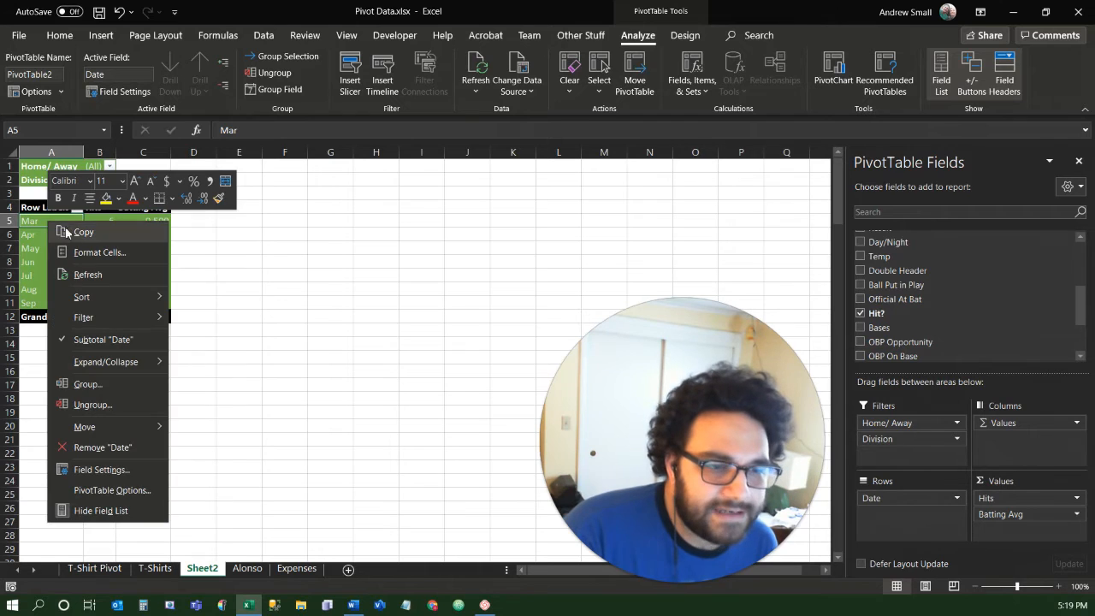
{"action": "left_click", "coordinate": [213, 237]}
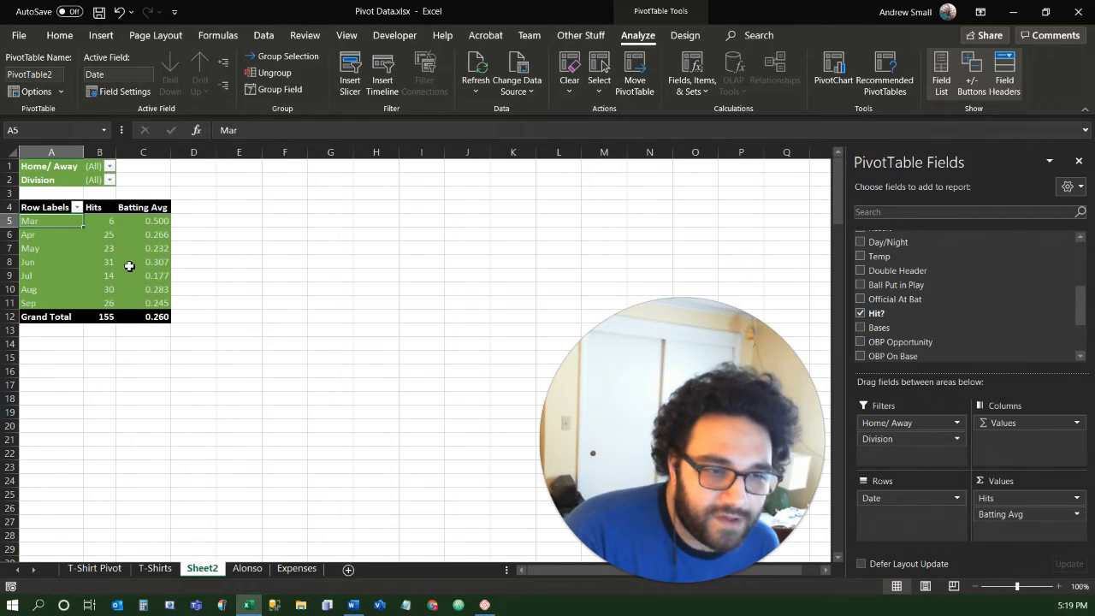
{"action": "right_click", "coordinate": [49, 222]}
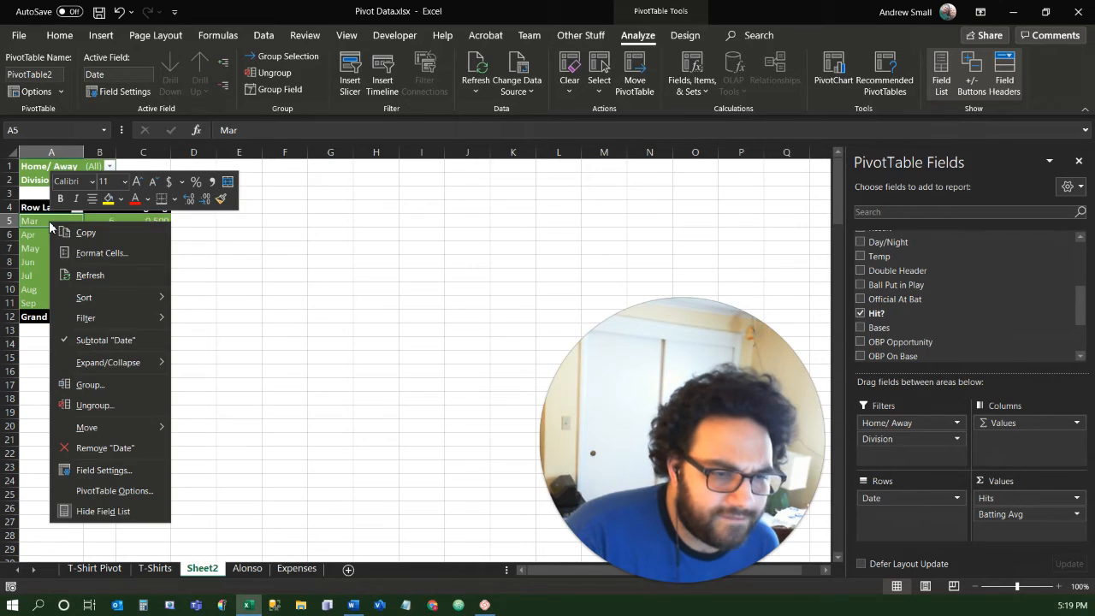
{"action": "left_click", "coordinate": [89, 385]}
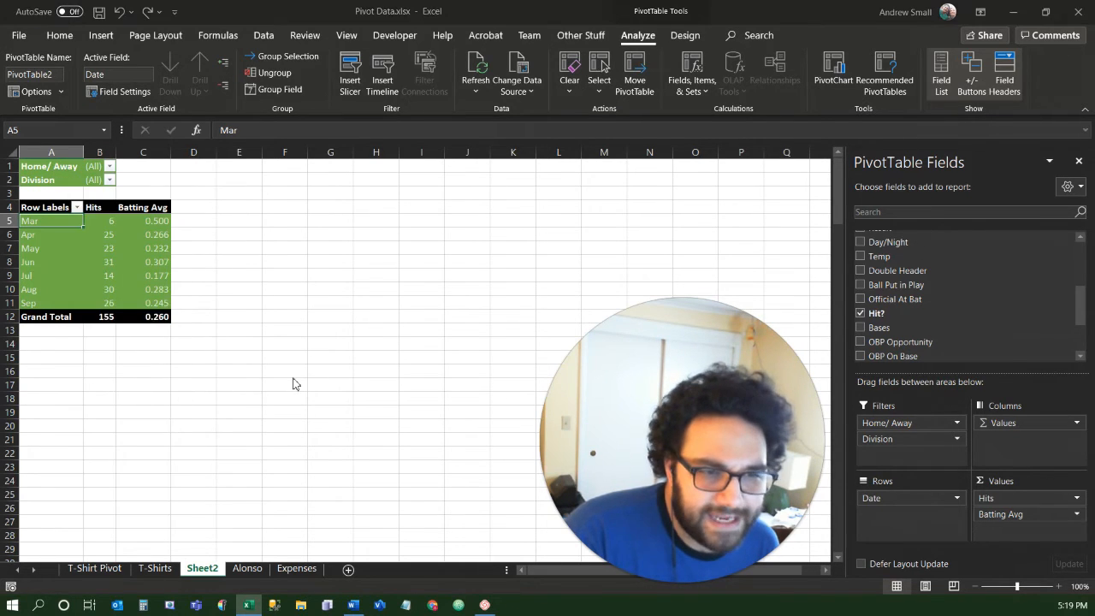
{"action": "left_click", "coordinate": [34, 404]}
{"action": "left_click", "coordinate": [32, 392]}
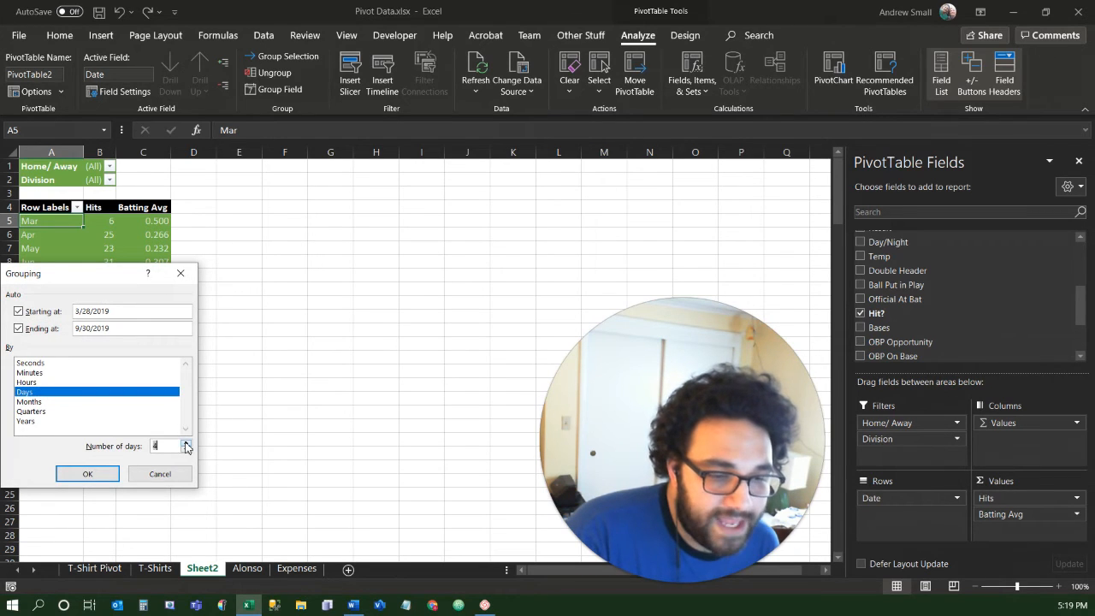
{"action": "left_click", "coordinate": [87, 473]}
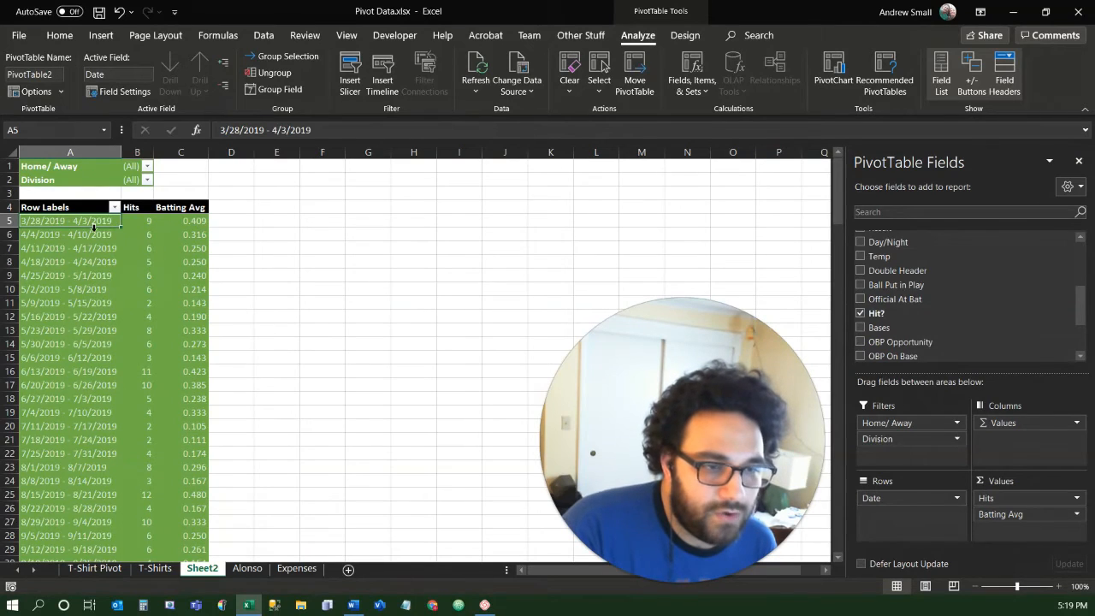
Review the weekly hits and batting averages down to the grand total, and undo the 7-day date grouping.
{"action": "scroll", "coordinate": [178, 311], "scroll_direction": "down", "scroll_amount": 2}
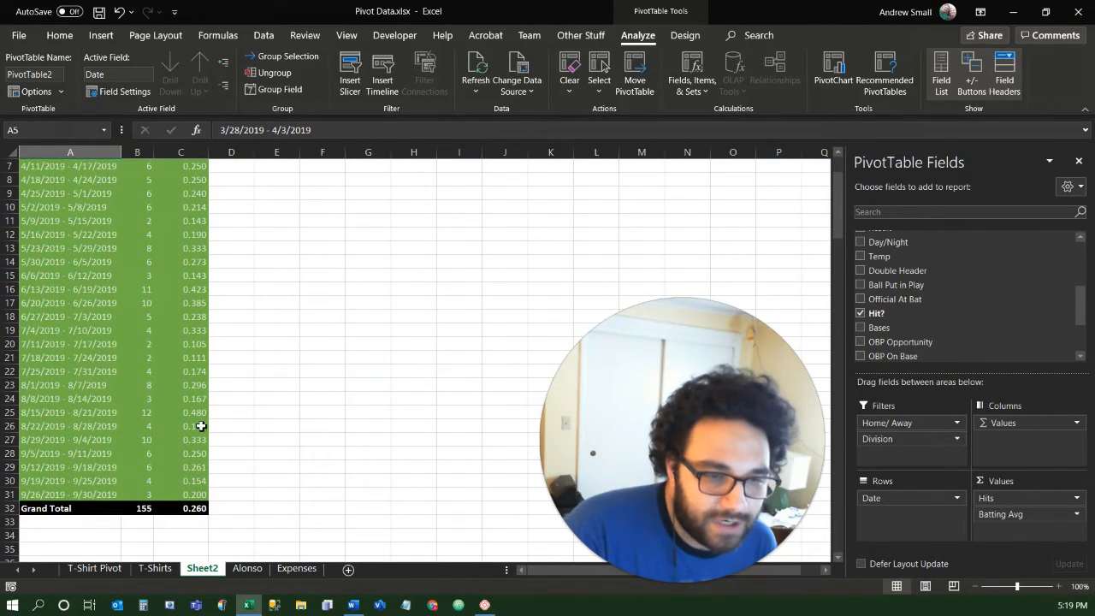
{"action": "scroll", "coordinate": [194, 292], "scroll_direction": "up", "scroll_amount": 1}
{"action": "scroll", "coordinate": [194, 292], "scroll_direction": "up", "scroll_amount": 1}
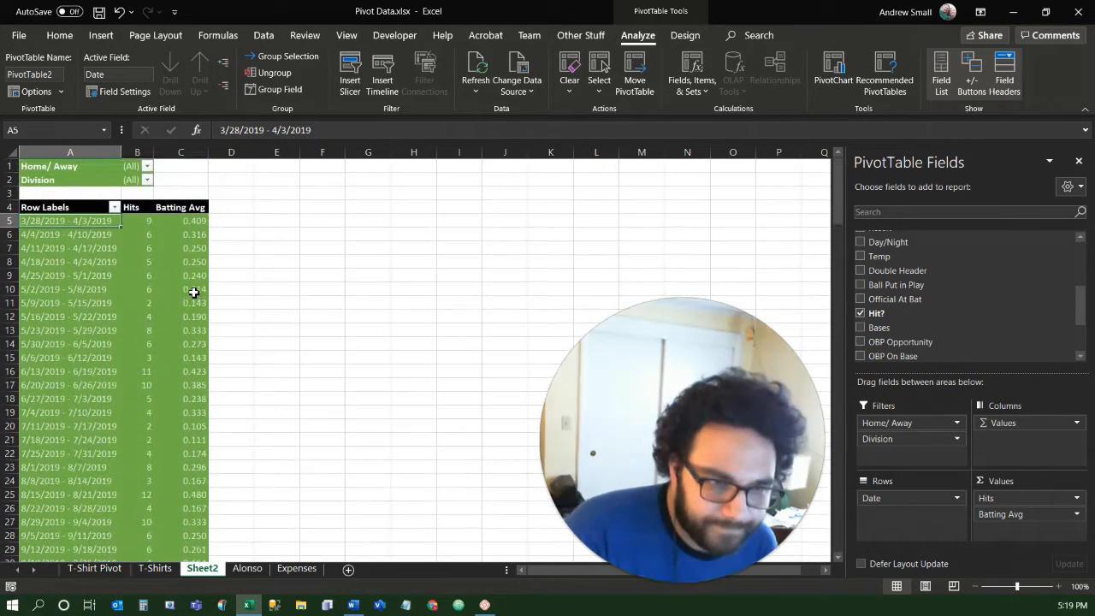
{"action": "left_click", "coordinate": [194, 223]}
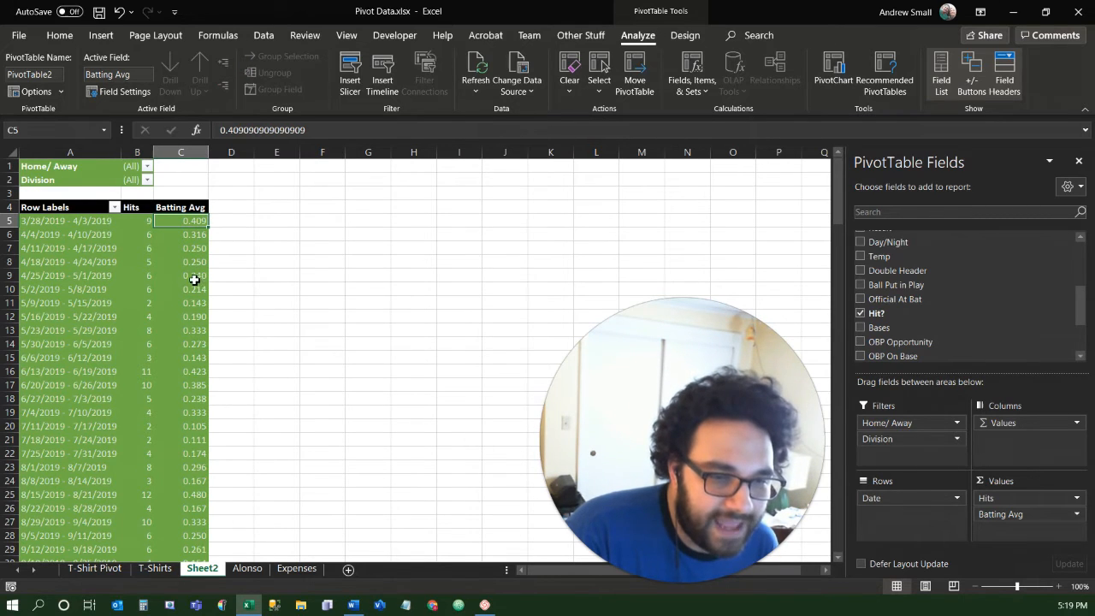
{"action": "scroll", "coordinate": [194, 299], "scroll_direction": "down", "scroll_amount": 1}
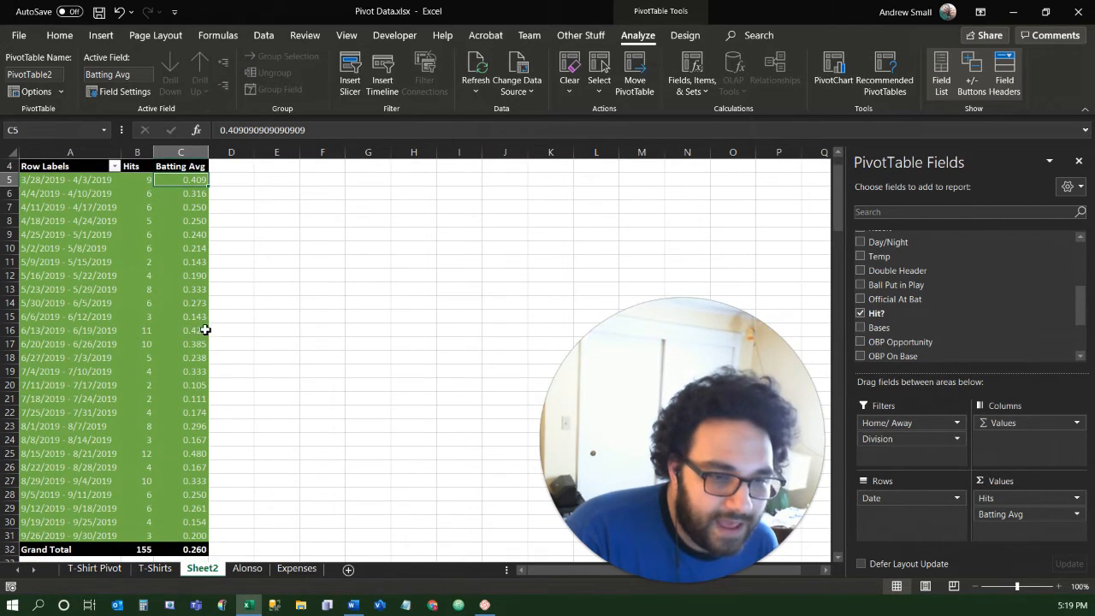
{"action": "scroll", "coordinate": [186, 372], "scroll_direction": "down", "scroll_amount": 1}
{"action": "scroll", "coordinate": [186, 375], "scroll_direction": "down", "scroll_amount": 1}
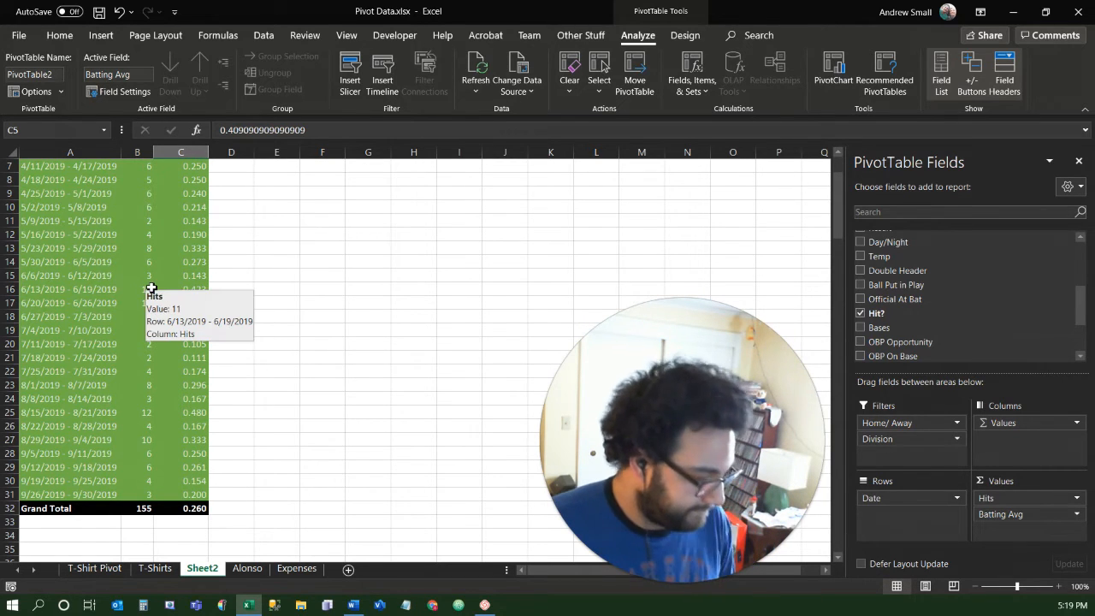
{"action": "key", "text": "ctrl+z"}
{"action": "key", "text": "ctrl+z"}
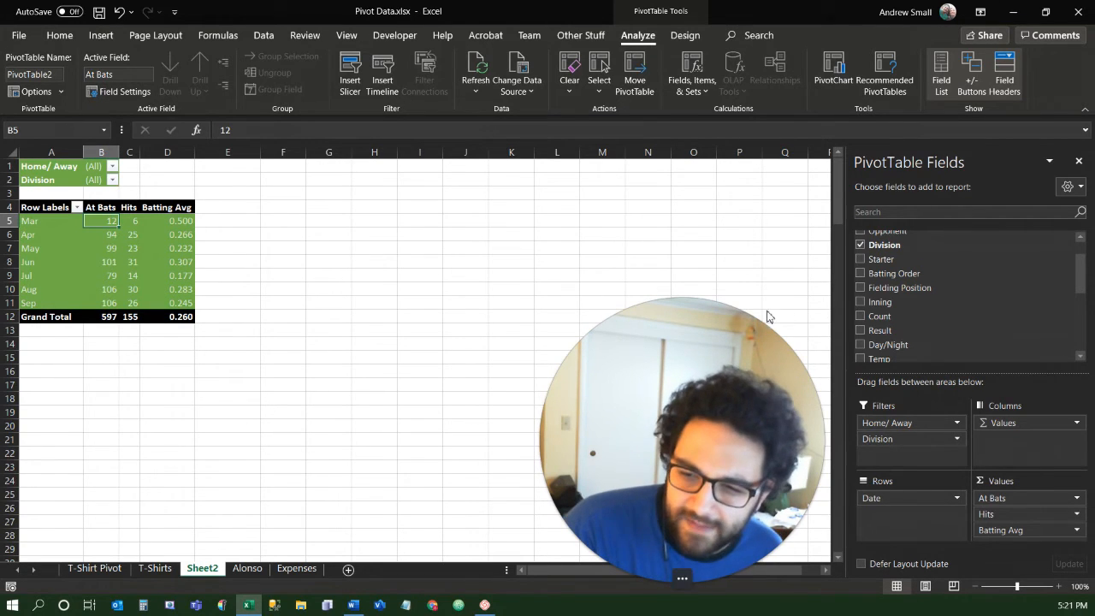
Add the Inning field to the pivot table and move it from the values to the columns.
{"action": "left_click", "coordinate": [860, 303]}
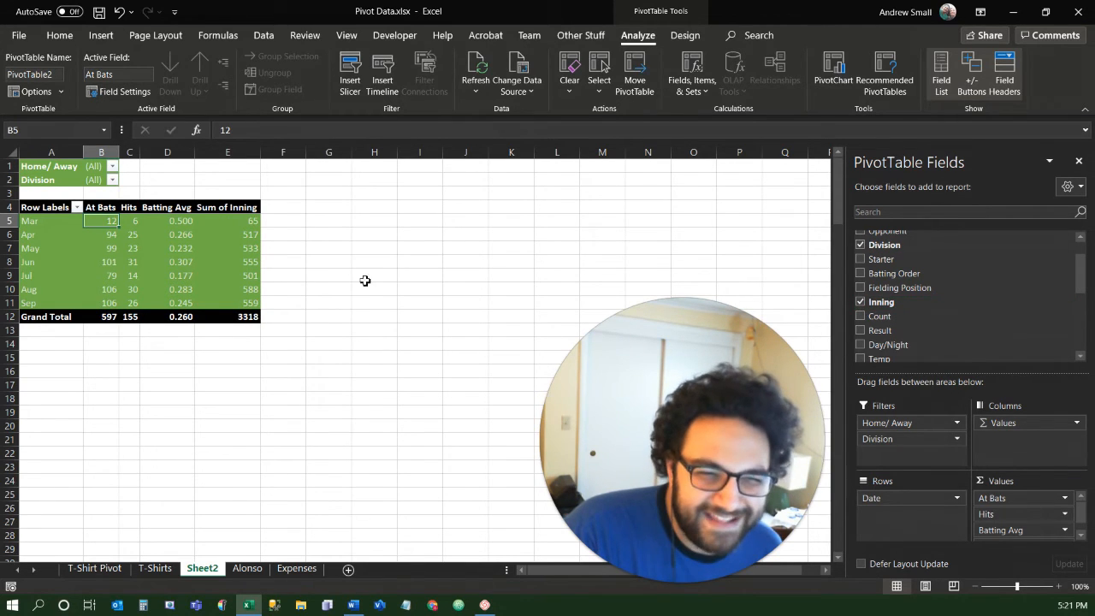
{"action": "mouse_move", "coordinate": [242, 221]}
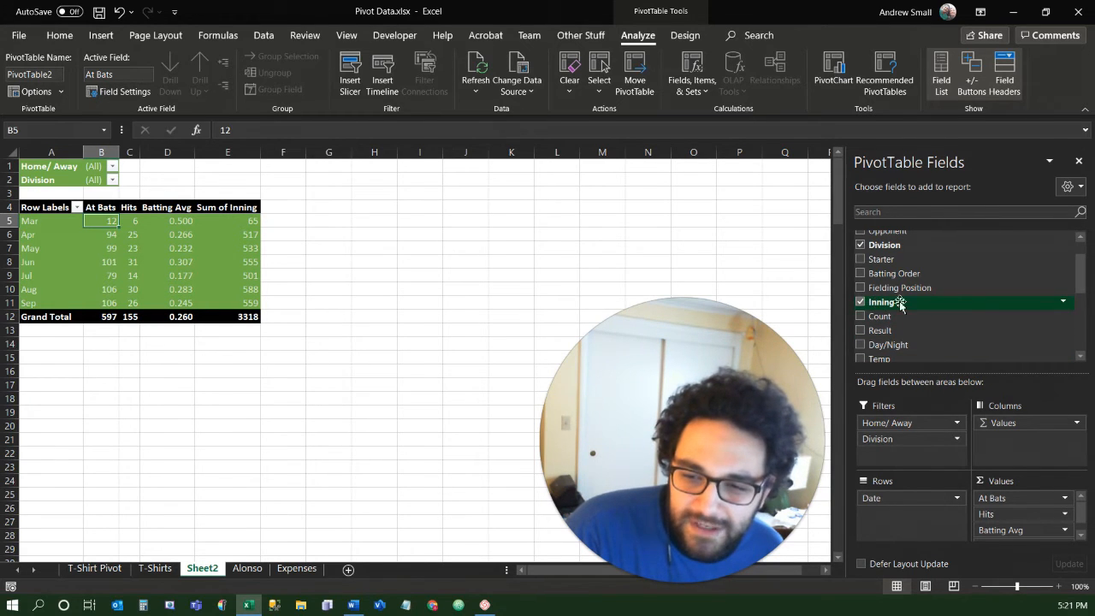
{"action": "scroll", "coordinate": [1052, 504], "scroll_direction": "down", "scroll_amount": 1}
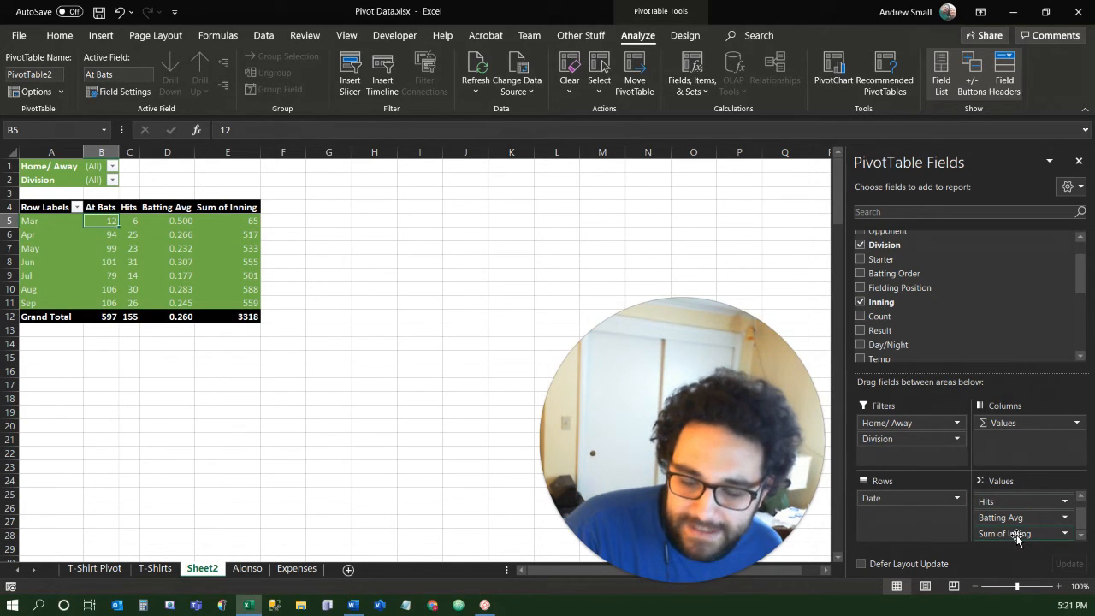
{"action": "left_click_drag", "start_coordinate": [1016, 537], "coordinate": [1015, 447]}
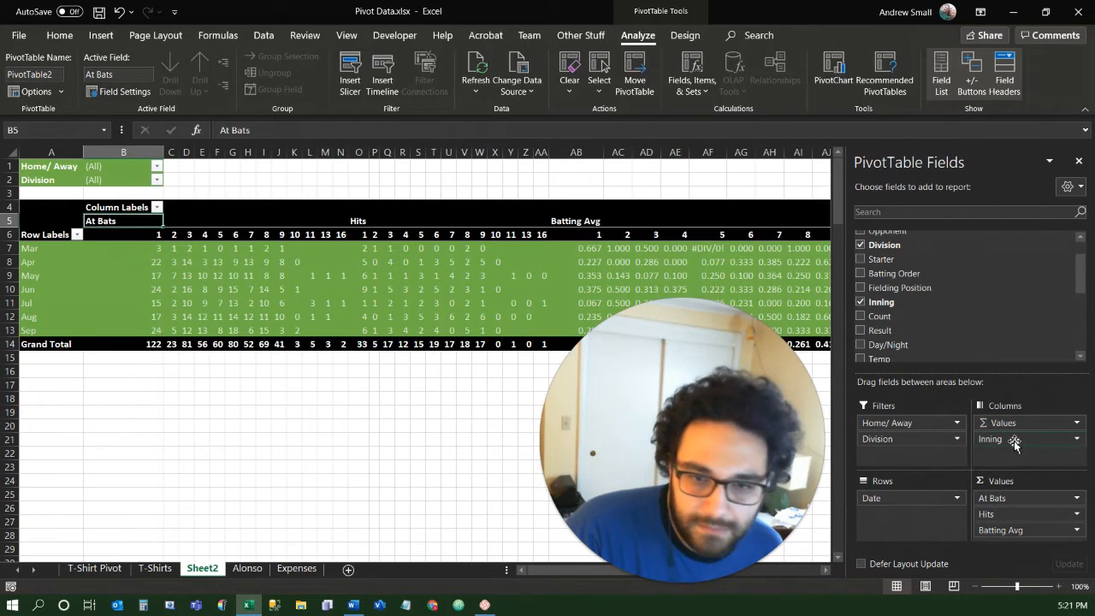
Place Inning above Values in the pivot table's columns and remove Hits and At Bats from the values.
{"action": "left_click_drag", "start_coordinate": [1015, 439], "coordinate": [1004, 420]}
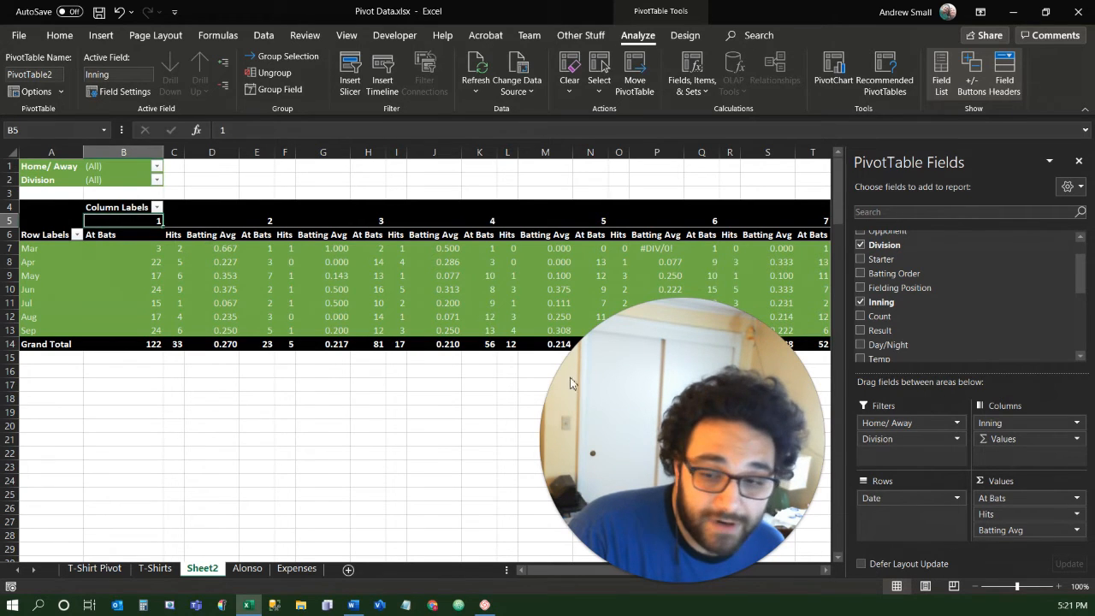
{"action": "left_click", "coordinate": [1002, 514]}
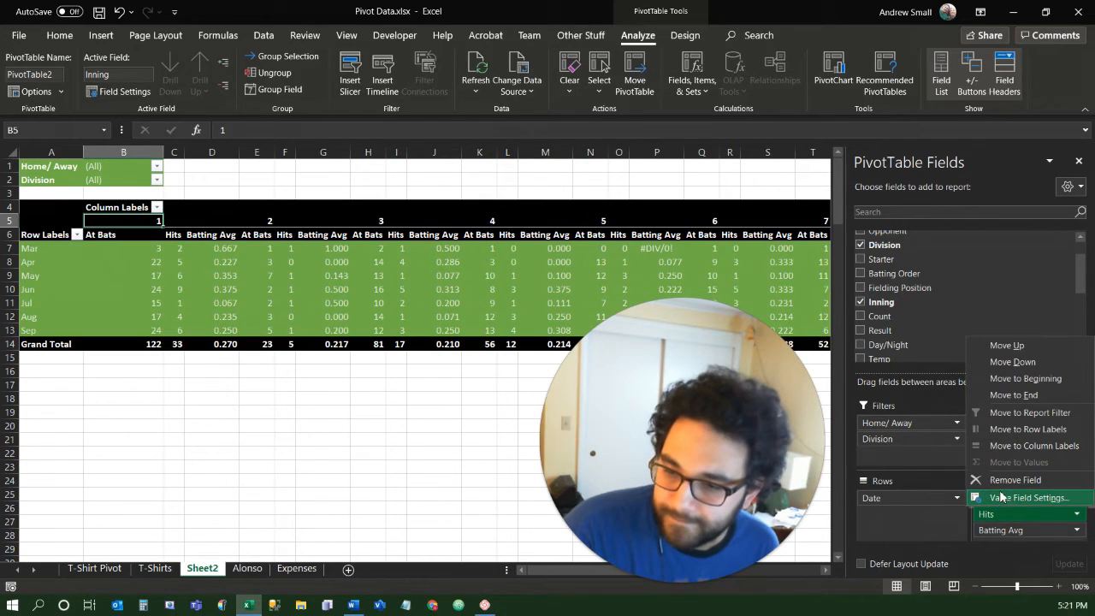
{"action": "left_click", "coordinate": [1005, 480]}
{"action": "left_click", "coordinate": [1042, 499]}
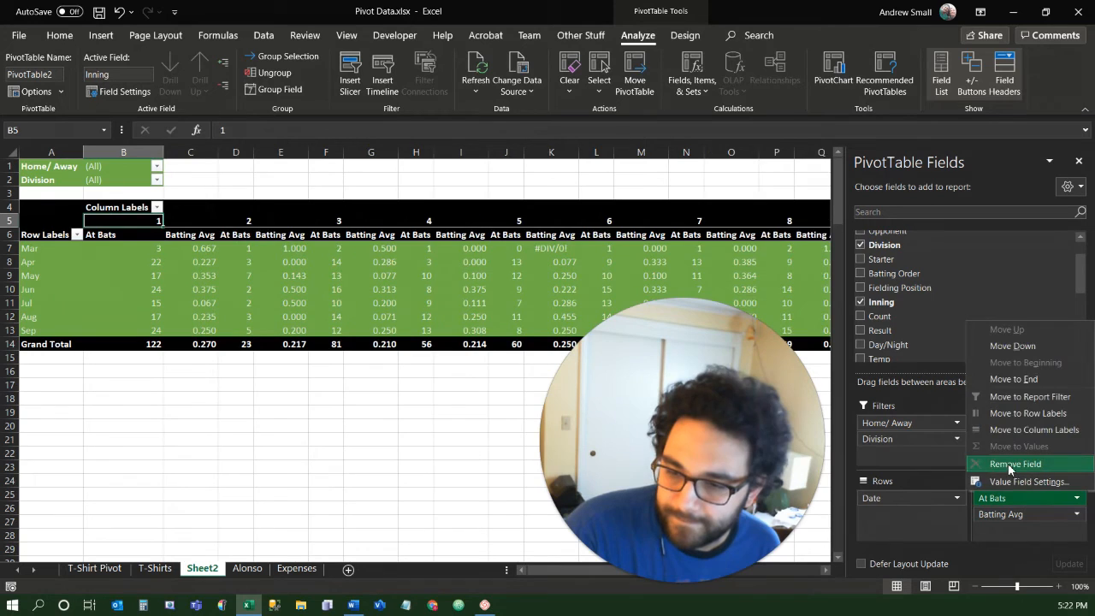
{"action": "left_click", "coordinate": [1005, 465]}
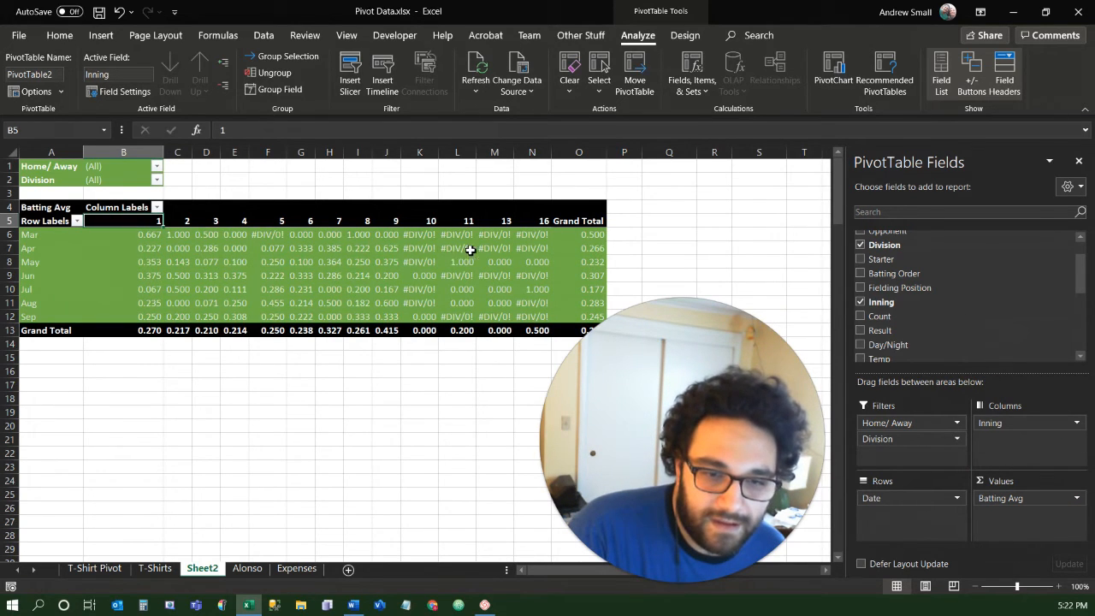
Set the pivot table options to show 0 for both error values and empty cells.
{"action": "left_click", "coordinate": [266, 236]}
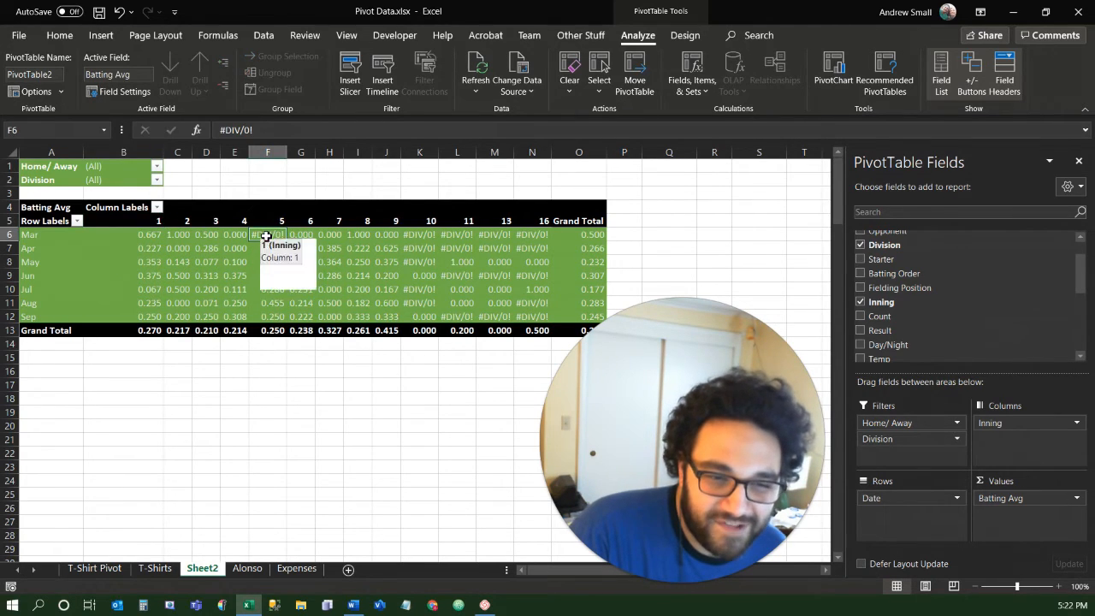
{"action": "left_click", "coordinate": [345, 243]}
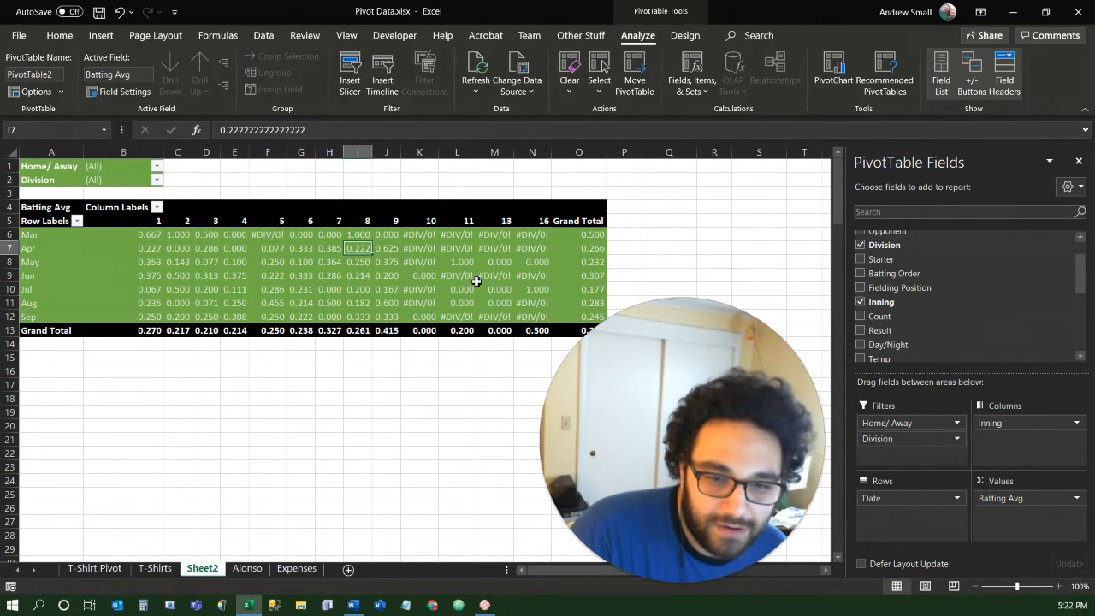
{"action": "left_click", "coordinate": [519, 275]}
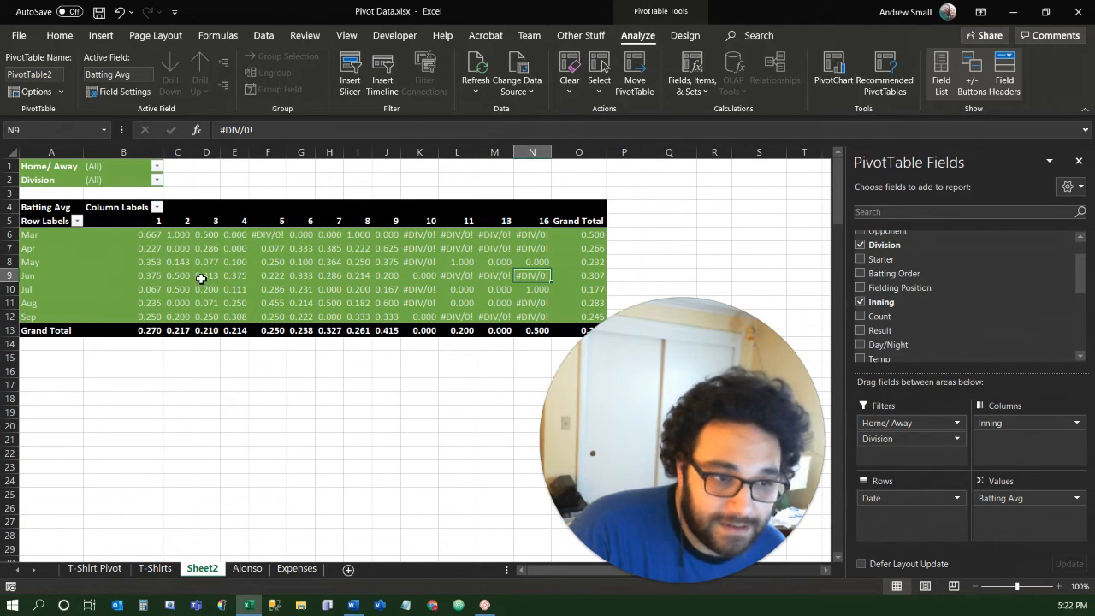
{"action": "left_click", "coordinate": [281, 238]}
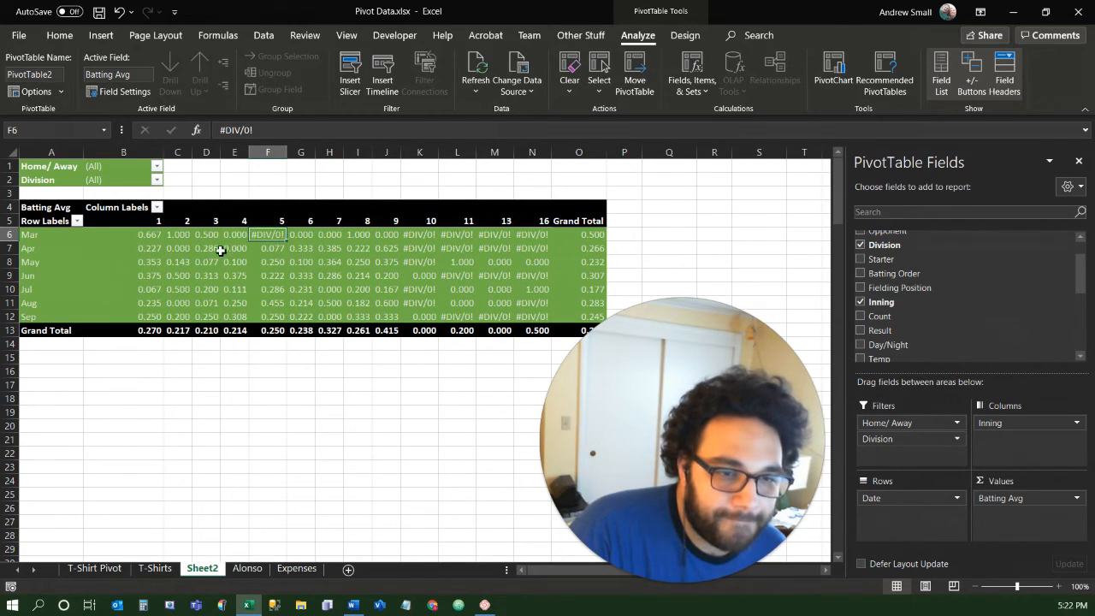
{"action": "right_click", "coordinate": [253, 236]}
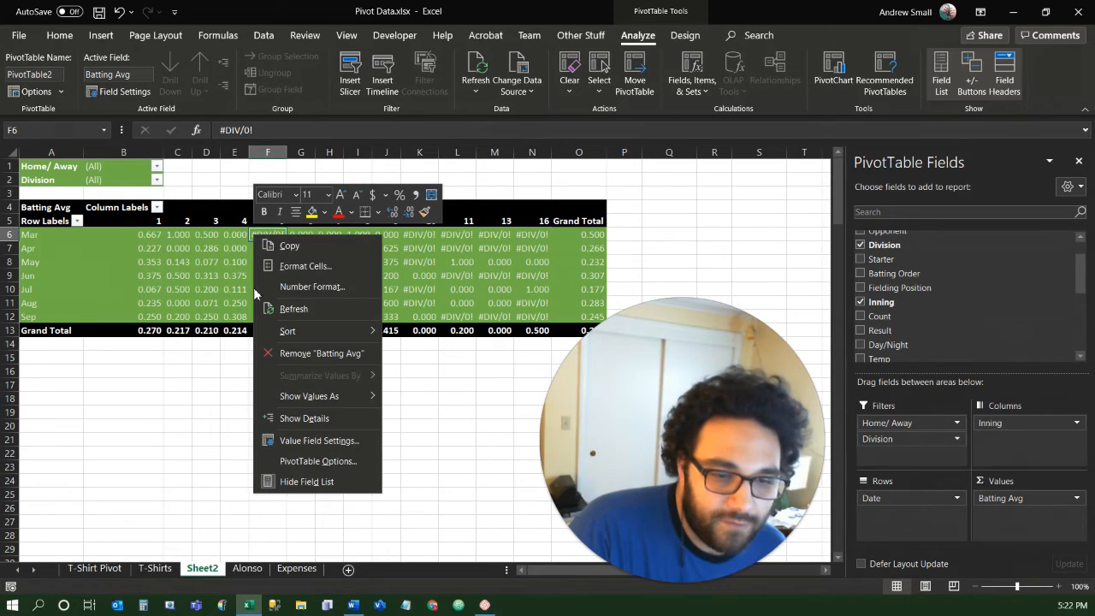
{"action": "left_click", "coordinate": [308, 460]}
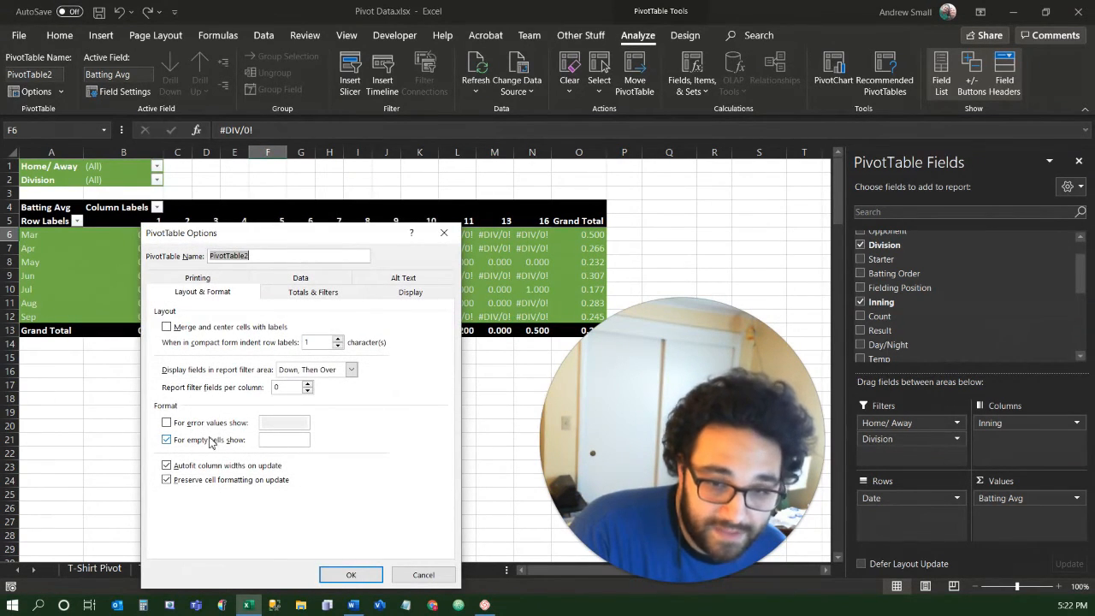
{"action": "left_click", "coordinate": [167, 422]}
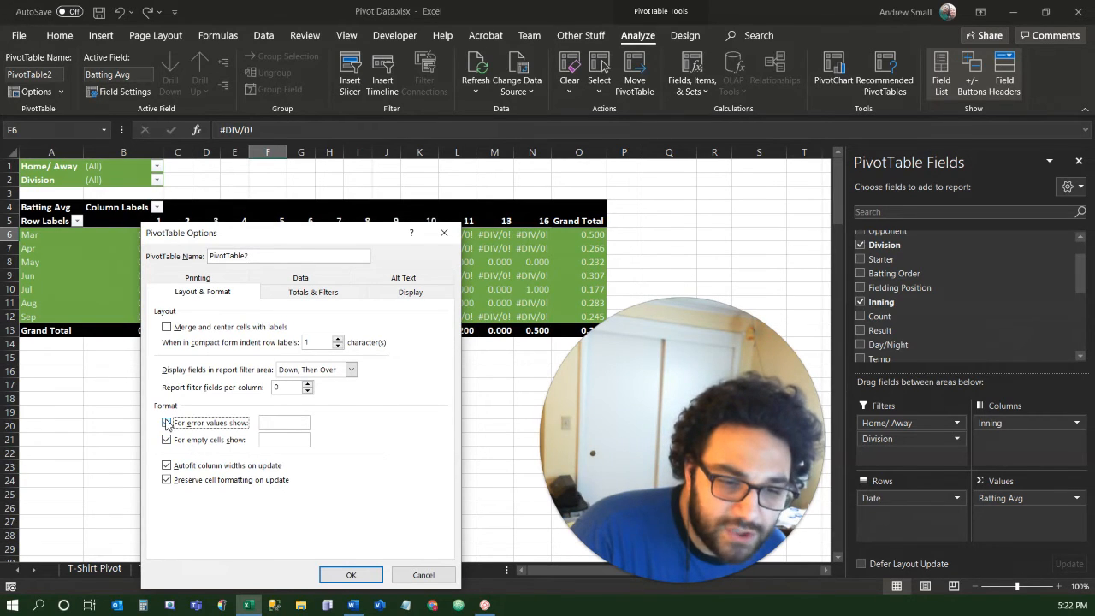
{"action": "left_click", "coordinate": [290, 421]}
{"action": "left_click", "coordinate": [284, 422]}
{"action": "type", "text": "0"}
{"action": "left_click", "coordinate": [291, 439]}
{"action": "type", "text": "0"}
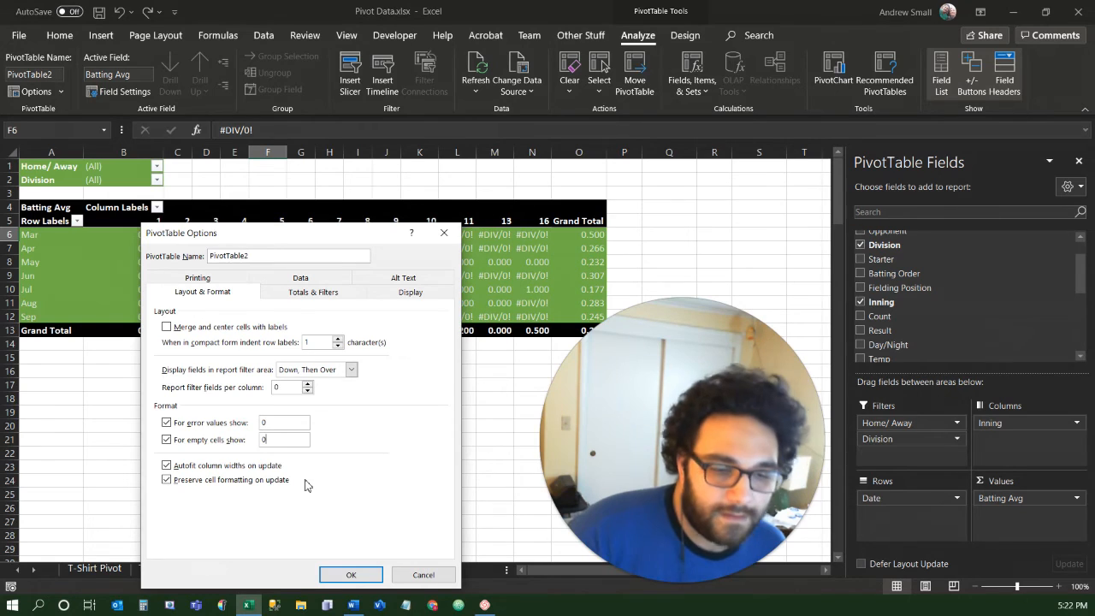
{"action": "left_click", "coordinate": [335, 575]}
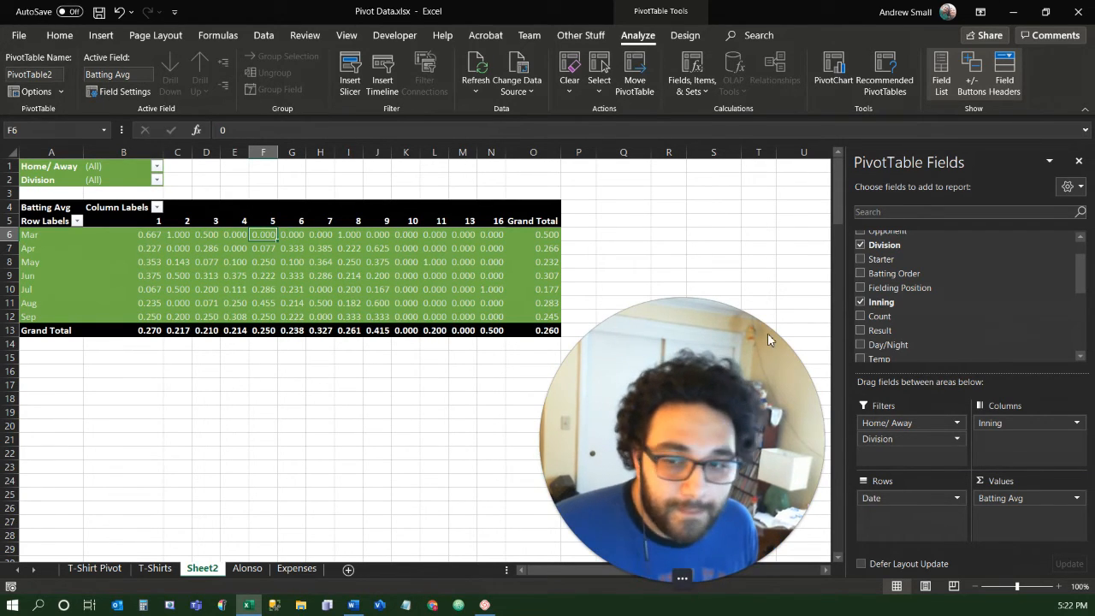
Remove Inning from the pivot table and start a calculated field named Slugging.
{"action": "left_click", "coordinate": [860, 302]}
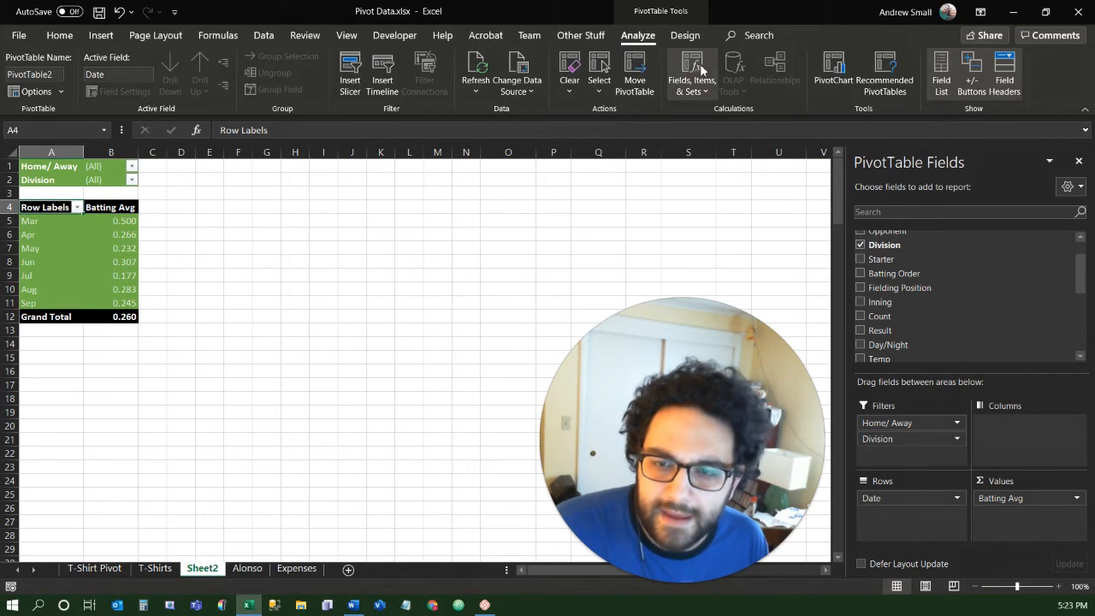
{"action": "left_click", "coordinate": [703, 90]}
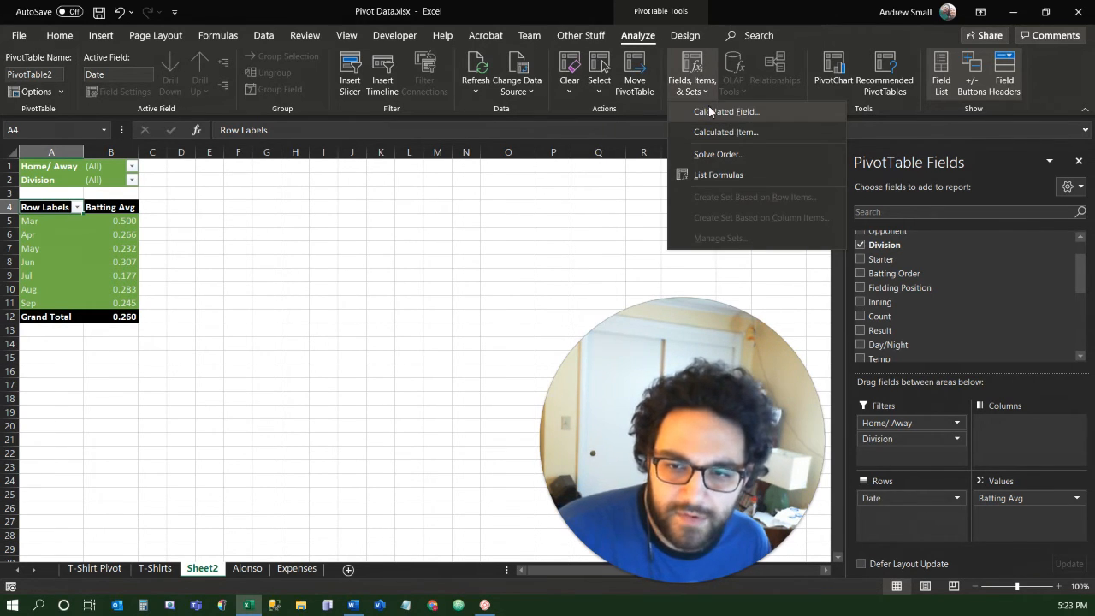
{"action": "left_click", "coordinate": [709, 112]}
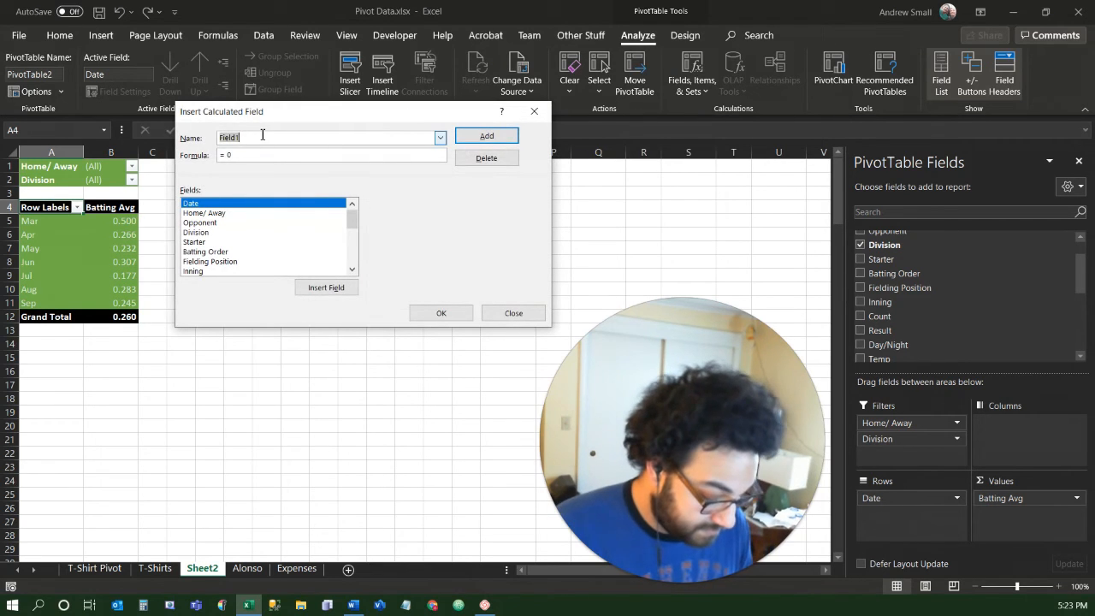
{"action": "type", "text": "Slugging"}
{"action": "key", "text": "Tab"}
{"action": "type", "text": "="}
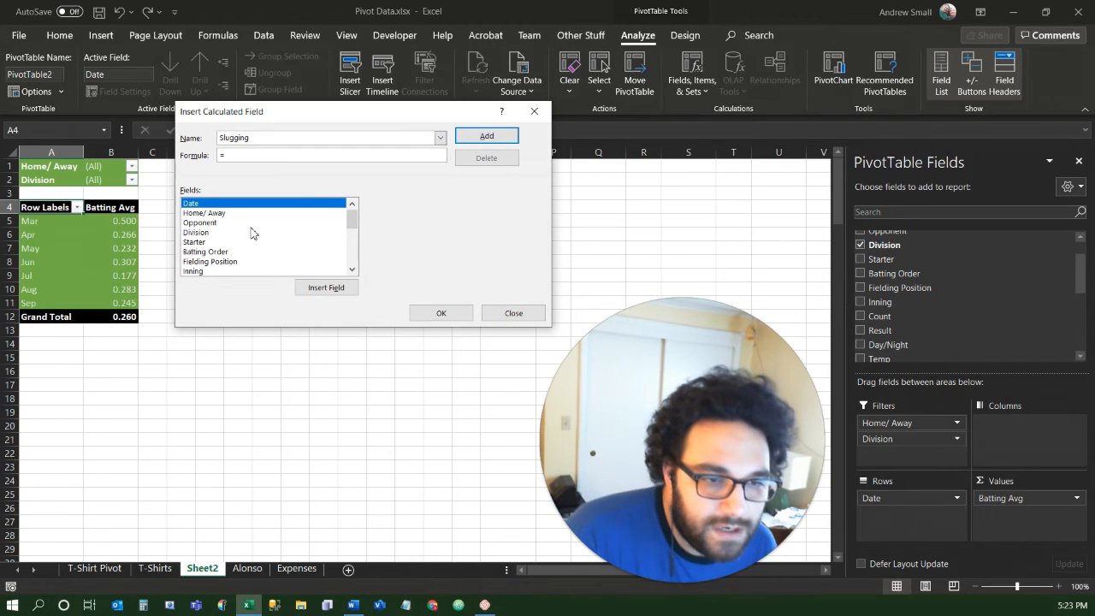
Complete the Slugging field's formula as = Bases / 'Official At Bat' and add it to the pivot table.
{"action": "scroll", "coordinate": [253, 232], "scroll_direction": "down", "scroll_amount": 1}
{"action": "scroll", "coordinate": [252, 232], "scroll_direction": "down", "scroll_amount": 5}
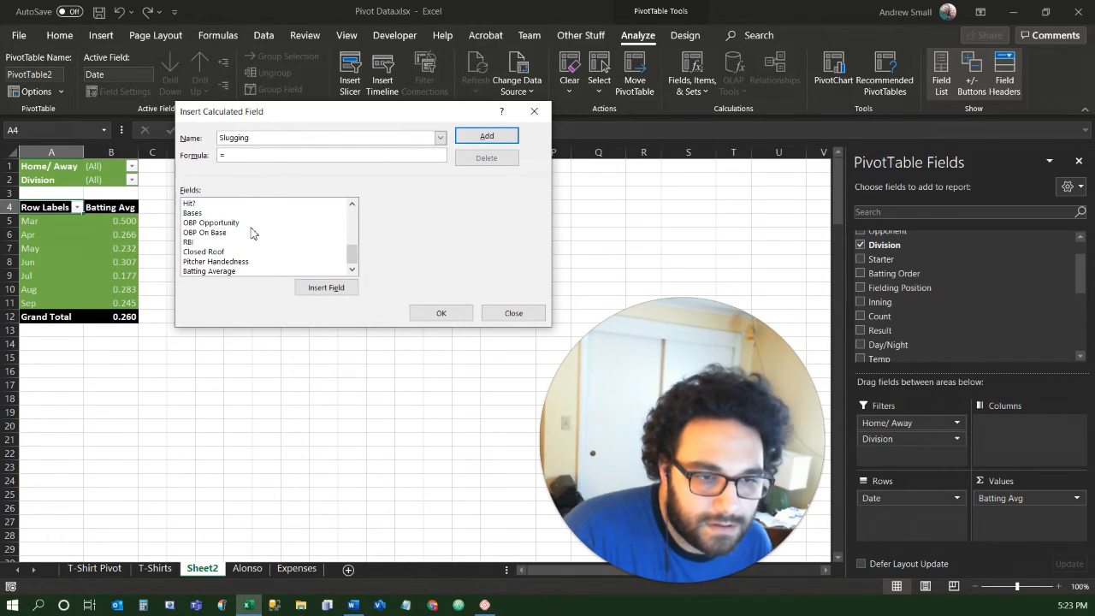
{"action": "double_click", "coordinate": [192, 213]}
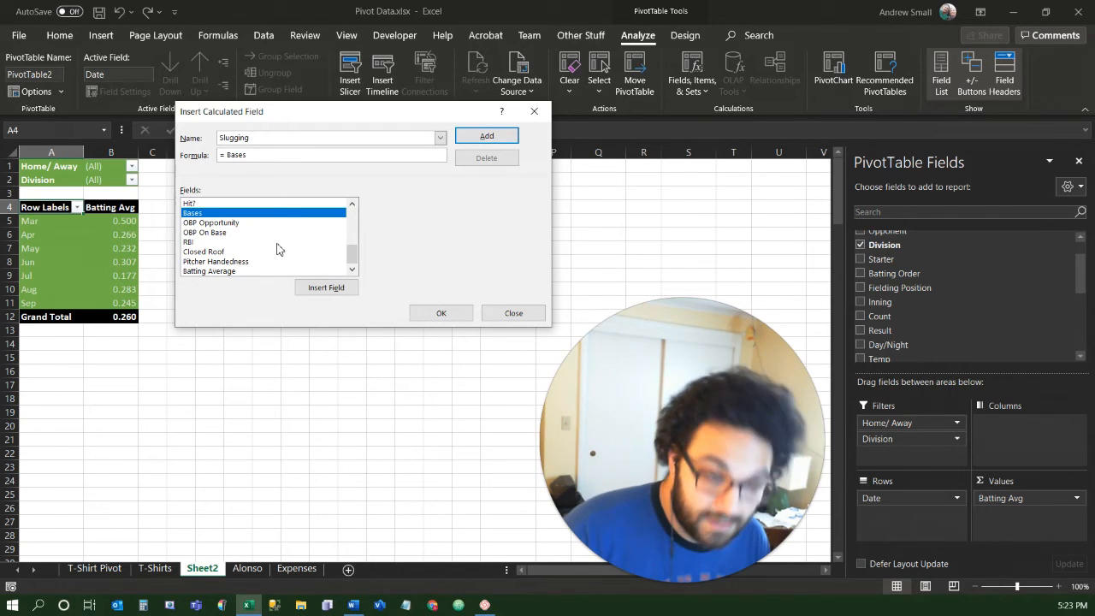
{"action": "scroll", "coordinate": [251, 224], "scroll_direction": "up", "scroll_amount": 1}
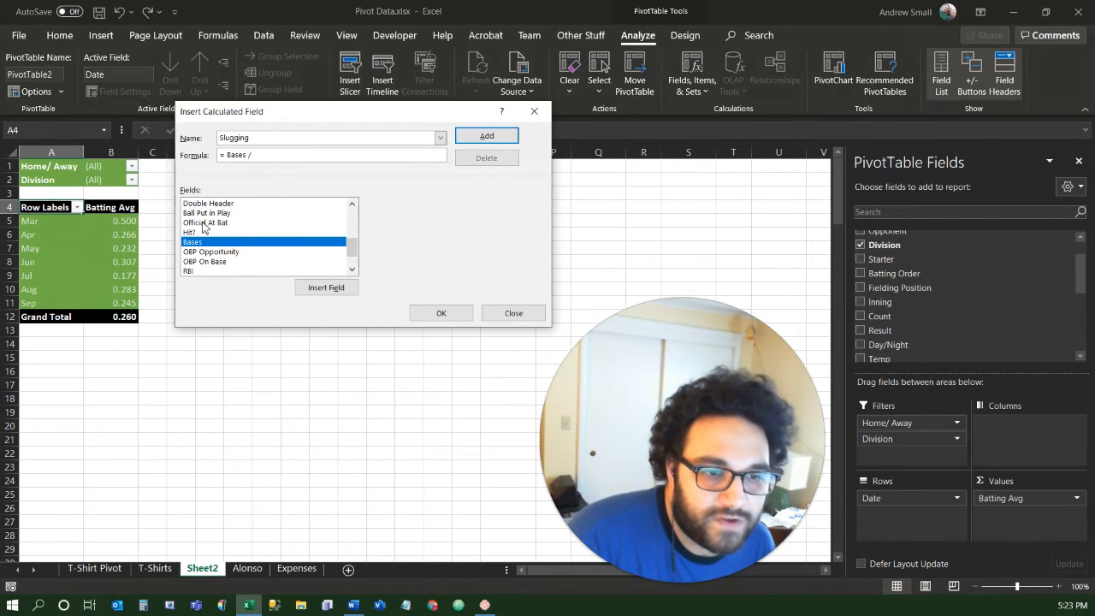
{"action": "left_click", "coordinate": [208, 224]}
{"action": "double_click", "coordinate": [207, 224]}
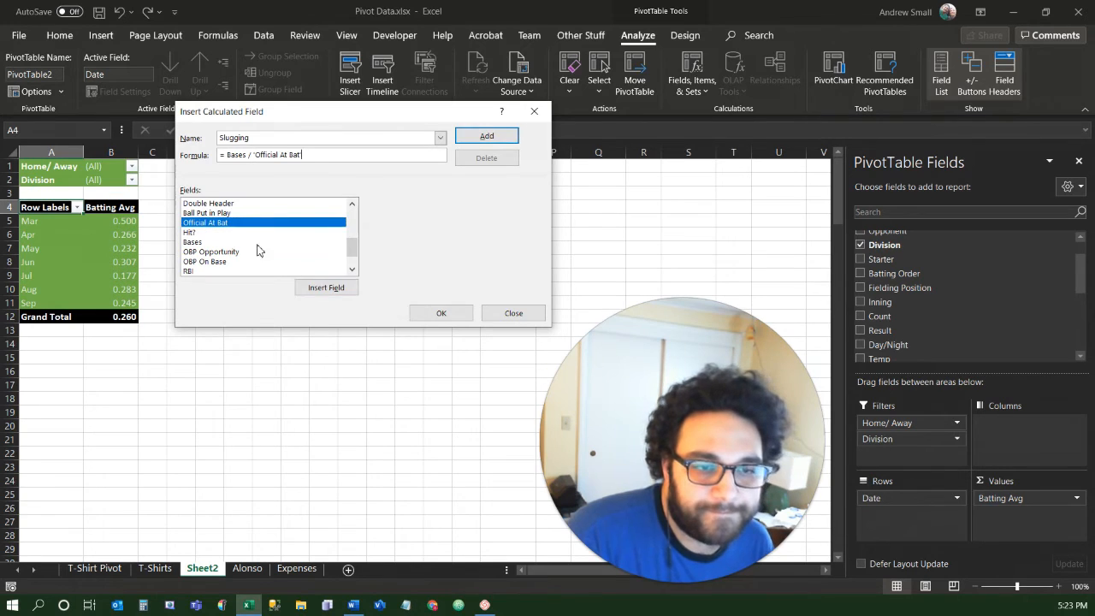
{"action": "left_click", "coordinate": [442, 313]}
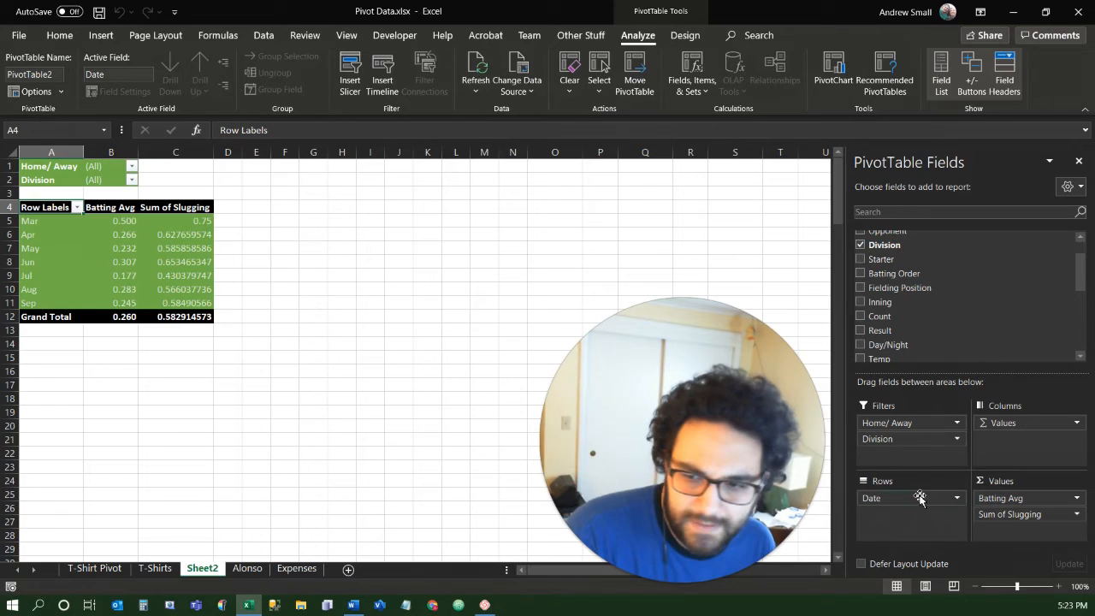
Format the Sum of Slugging values as Number with 3 decimal places.
{"action": "left_click", "coordinate": [1076, 514]}
{"action": "left_click", "coordinate": [1060, 500]}
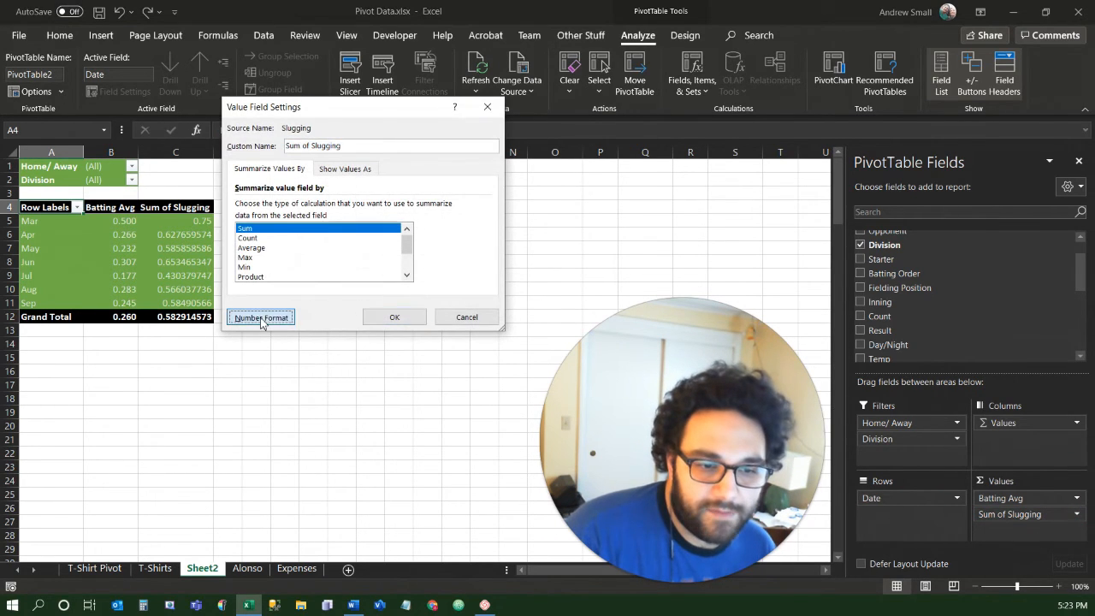
{"action": "left_click", "coordinate": [264, 317]}
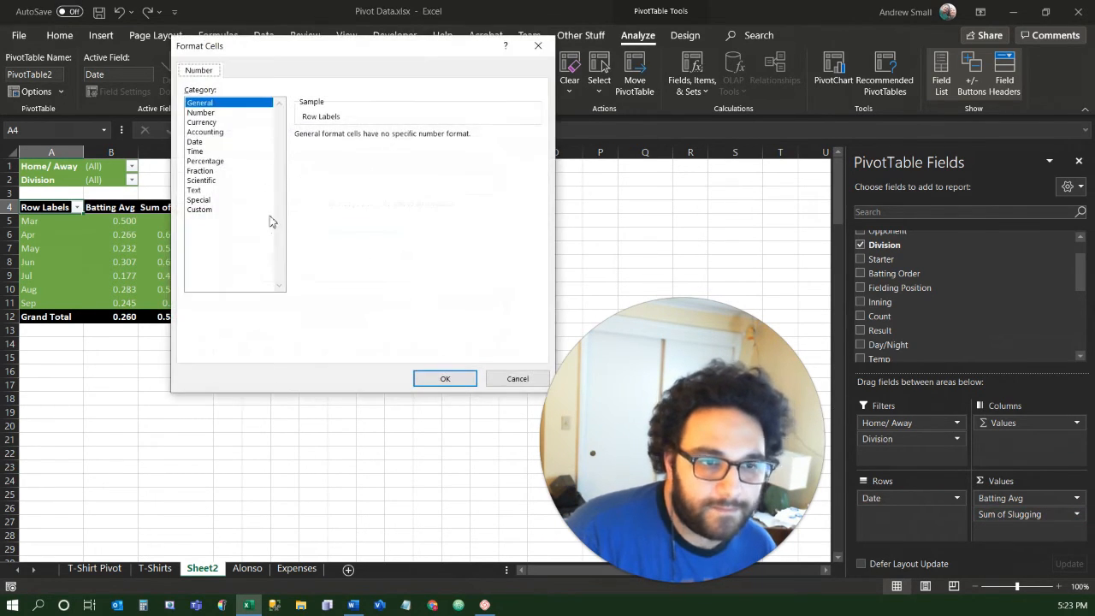
{"action": "left_click", "coordinate": [214, 113]}
{"action": "left_click", "coordinate": [395, 133]}
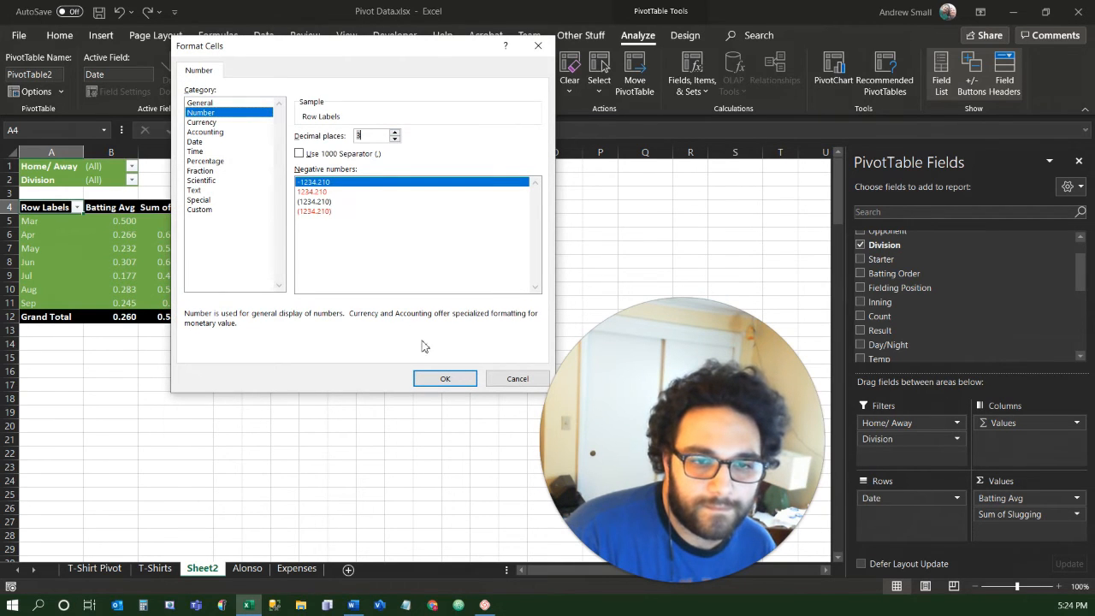
{"action": "left_click", "coordinate": [443, 378]}
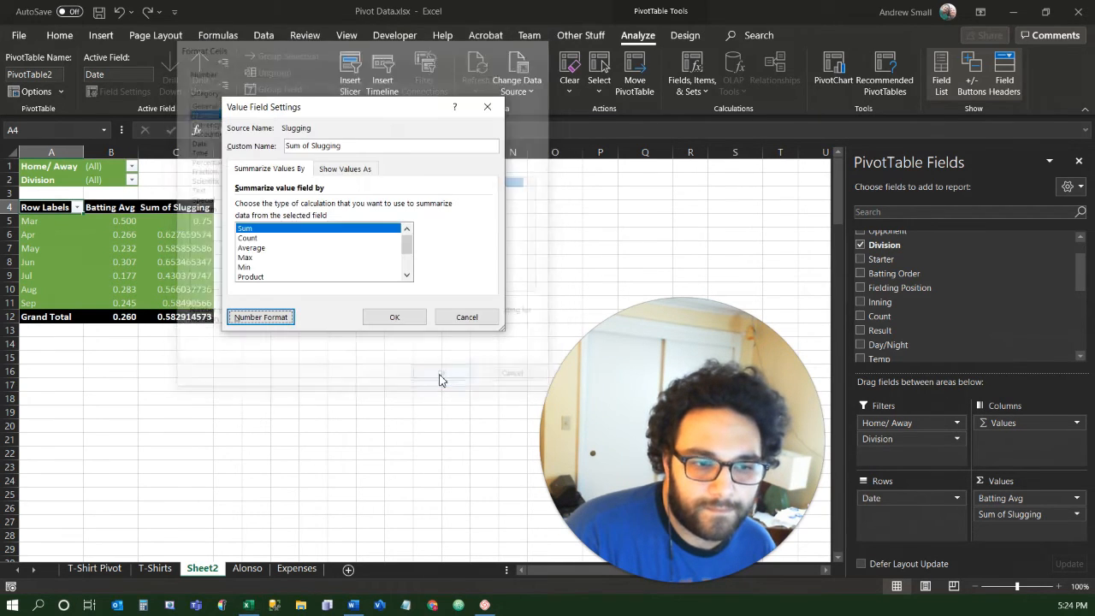
{"action": "left_click", "coordinate": [394, 317]}
Rename the Sum of Slugging value field to Slugging Pct.
{"action": "left_click", "coordinate": [1076, 513]}
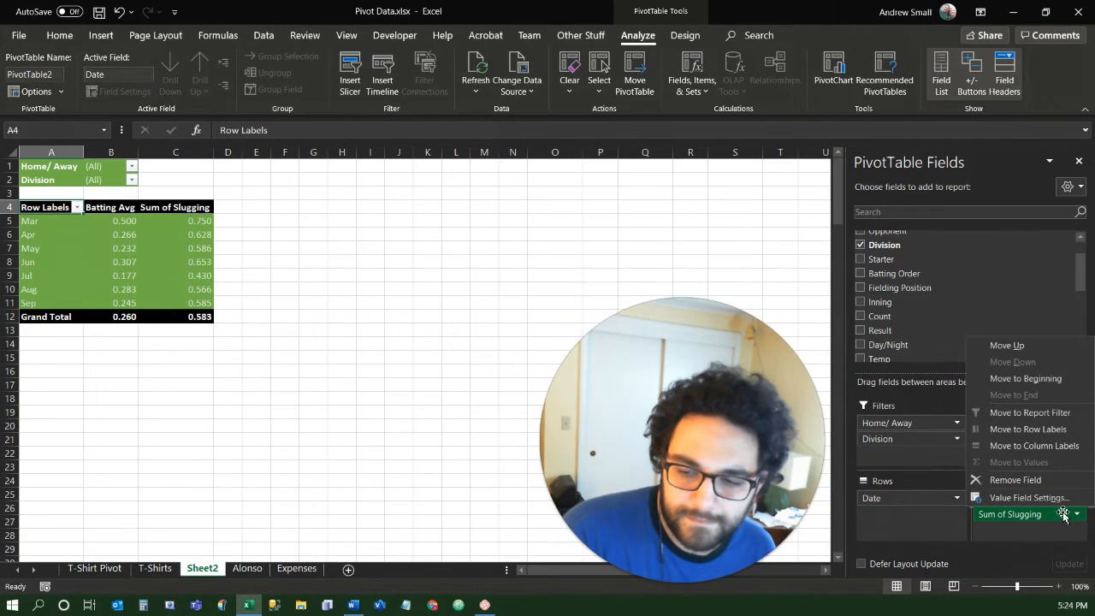
{"action": "left_click", "coordinate": [1009, 496]}
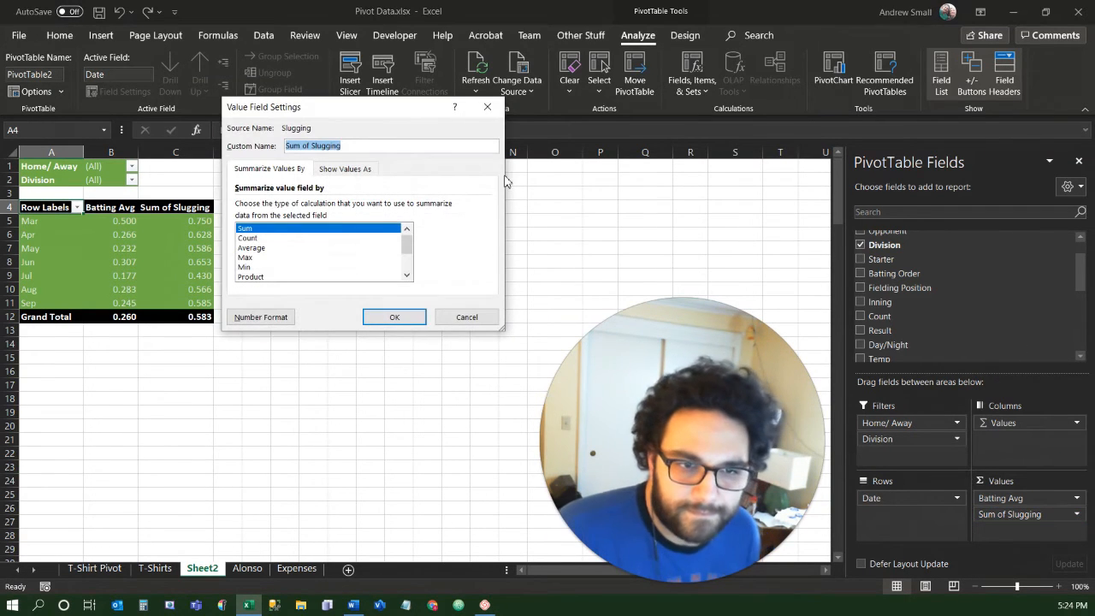
{"action": "type", "text": "Slugging Pct"}
{"action": "key", "text": "Return"}
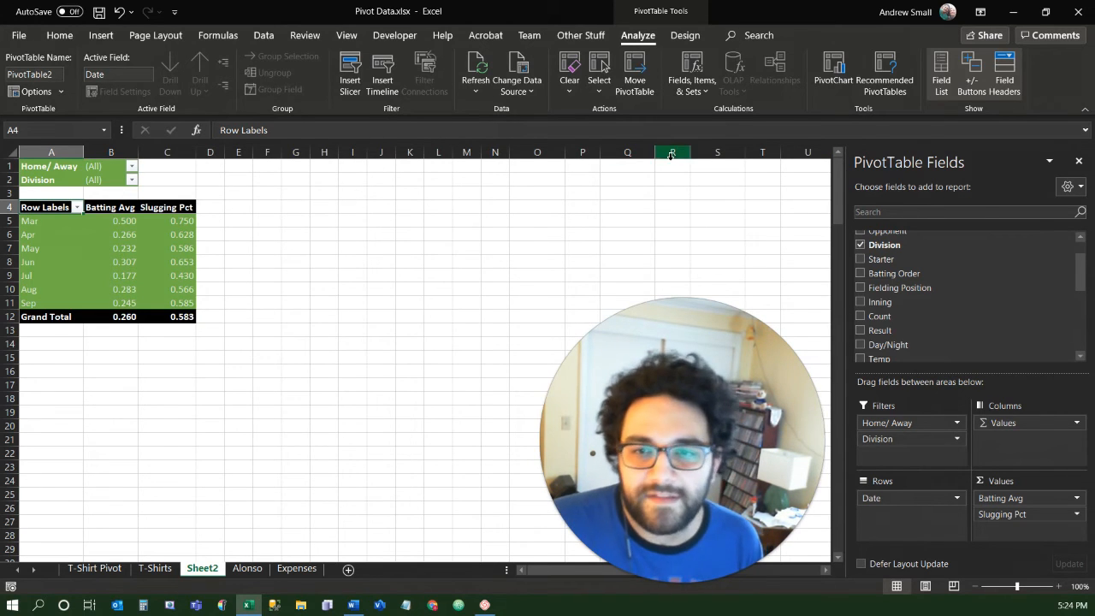
Start a new calculated field and build its formula as ='OBP On Base'/ 'OBP Opportunity'.
{"action": "left_click", "coordinate": [692, 83]}
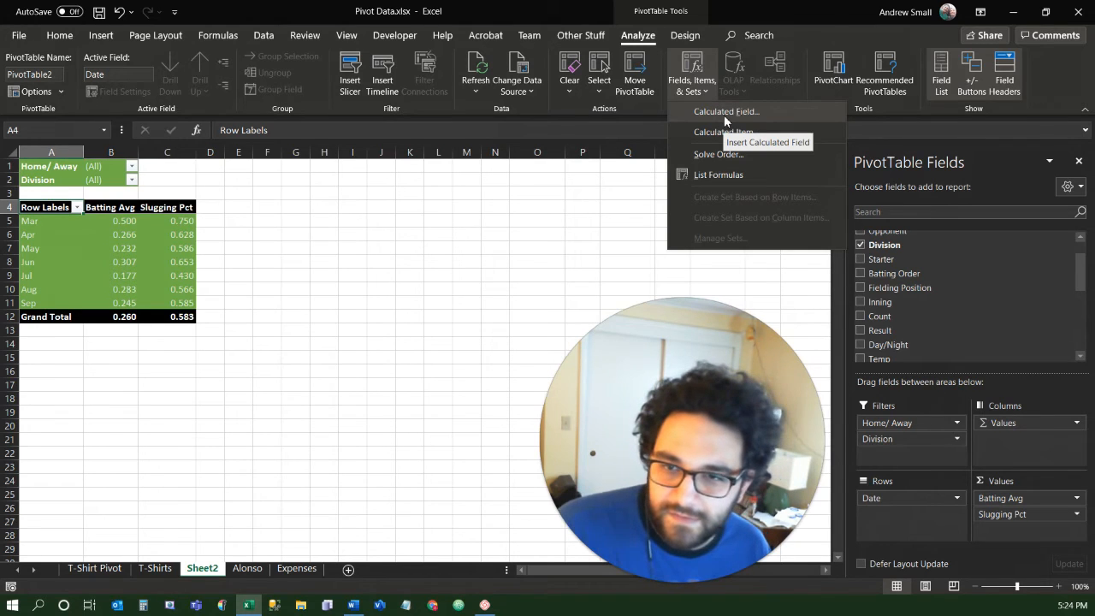
{"action": "left_click", "coordinate": [725, 118]}
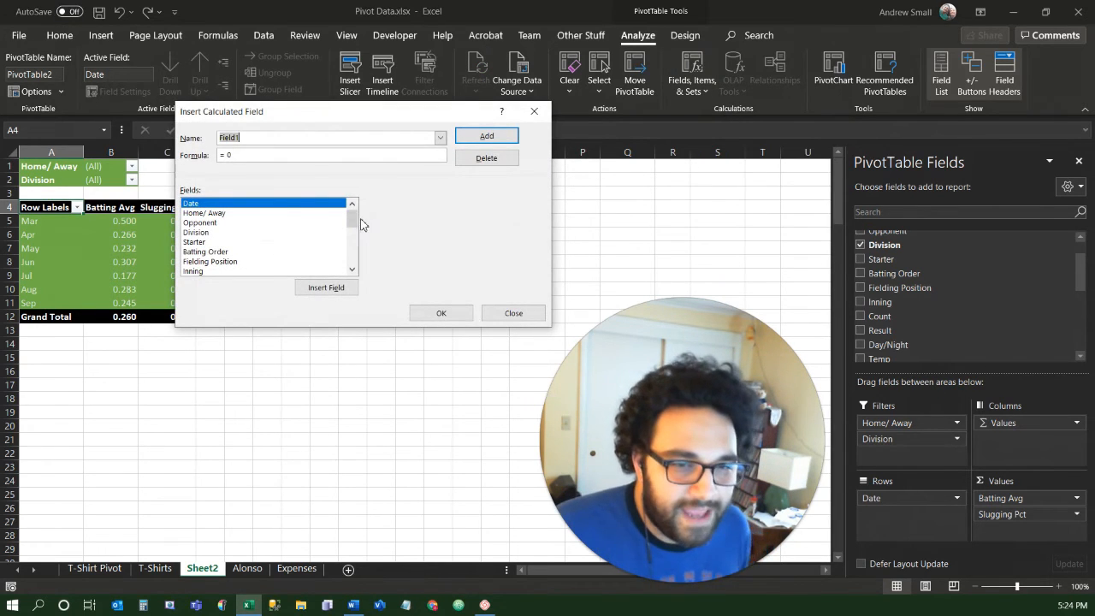
{"action": "left_click_drag", "start_coordinate": [358, 222], "coordinate": [355, 268]}
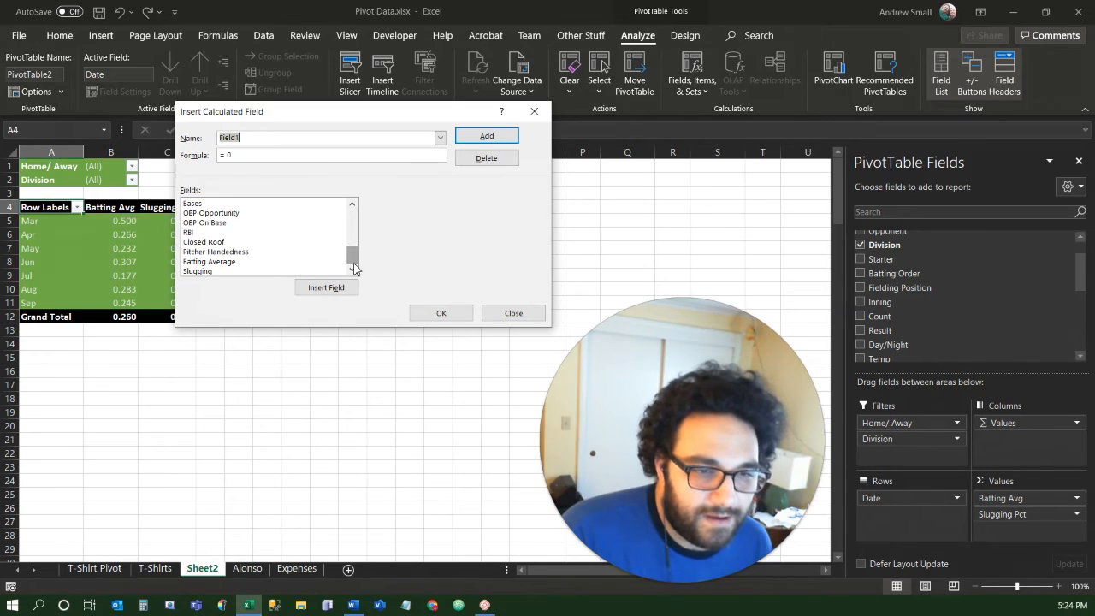
{"action": "double_click", "coordinate": [211, 222]}
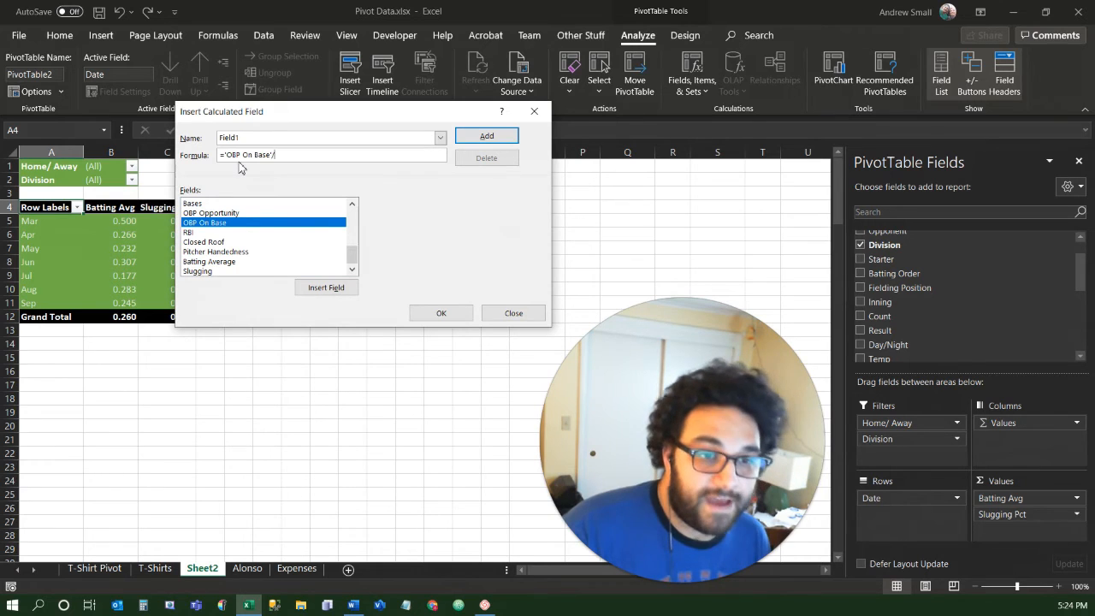
{"action": "double_click", "coordinate": [214, 212]}
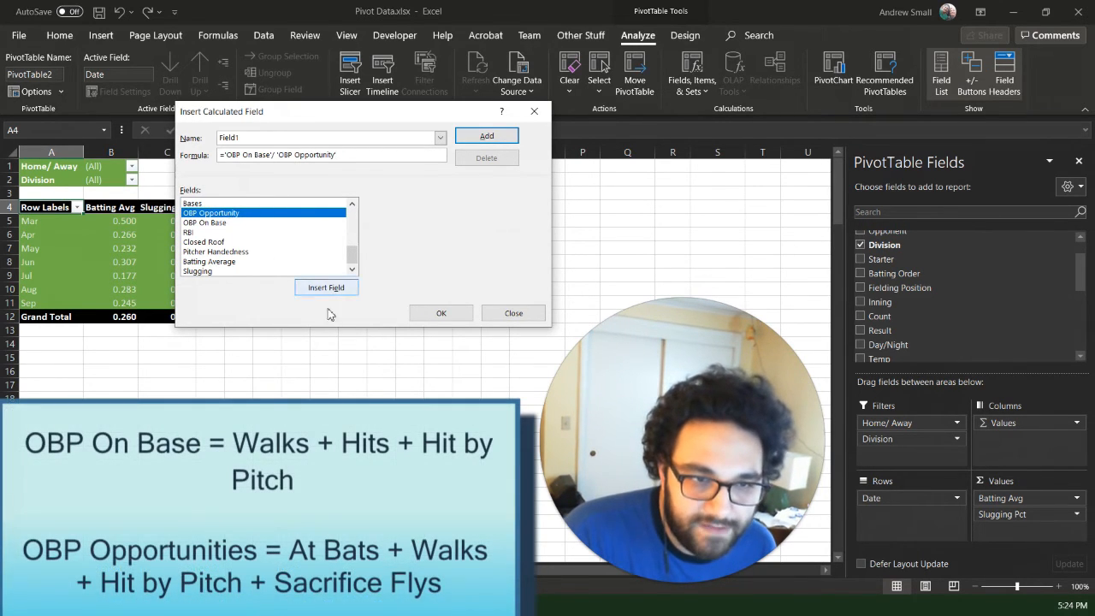
Name the calculated field On-Base Pct and add it to the pivot table.
{"action": "left_click_drag", "start_coordinate": [268, 138], "coordinate": [159, 131]}
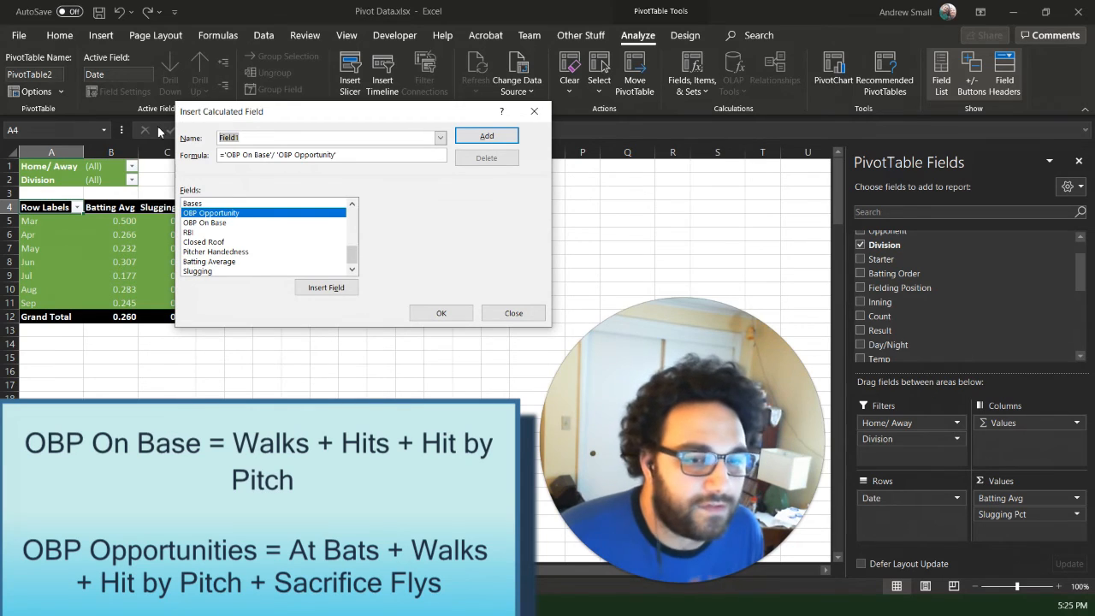
{"action": "type", "text": "On-Ba"}
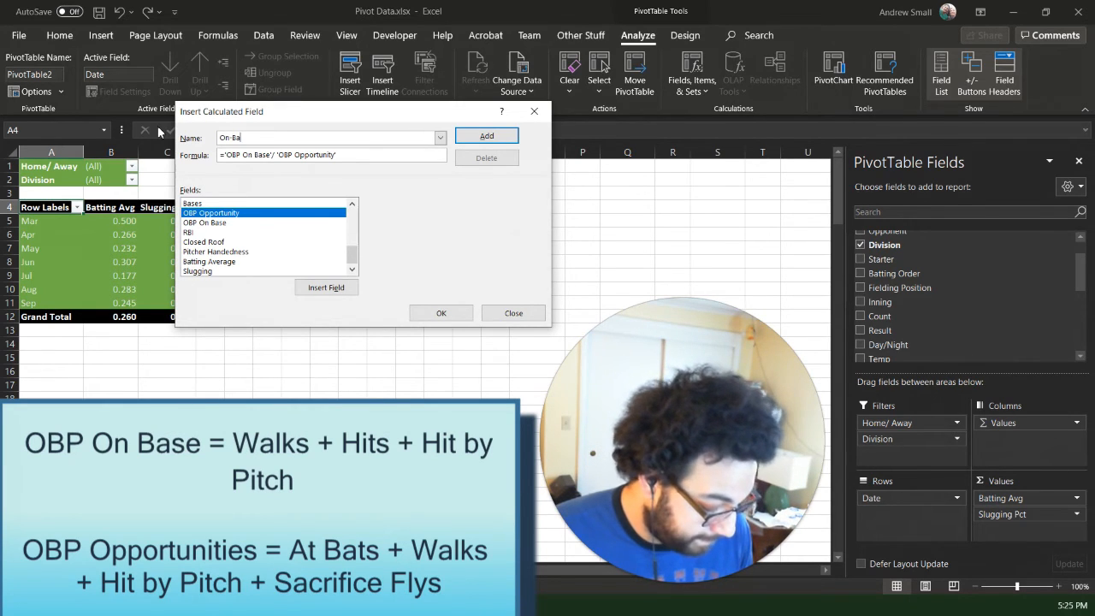
{"action": "type", "text": "se Perc"}
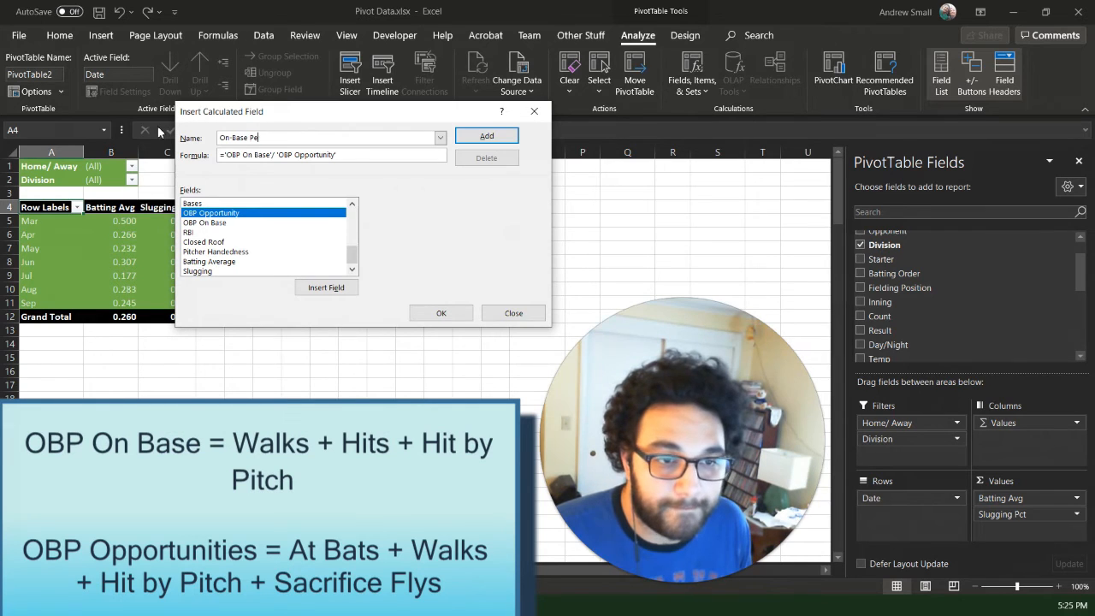
{"action": "key", "text": "BackSpace"}
{"action": "type", "text": "ct"}
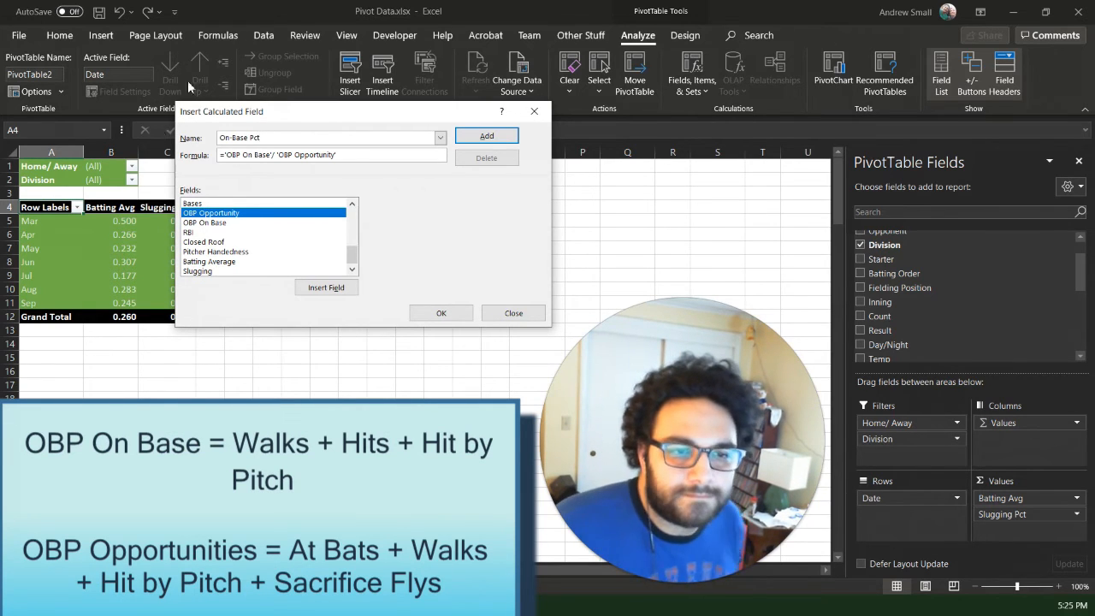
{"action": "left_click", "coordinate": [483, 138]}
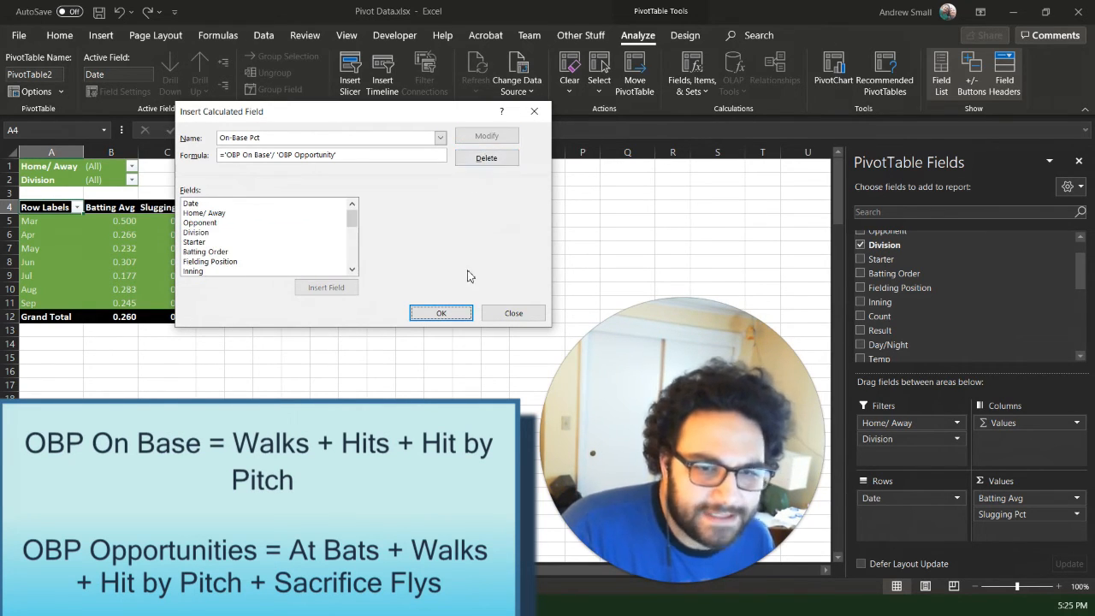
{"action": "left_click", "coordinate": [441, 313]}
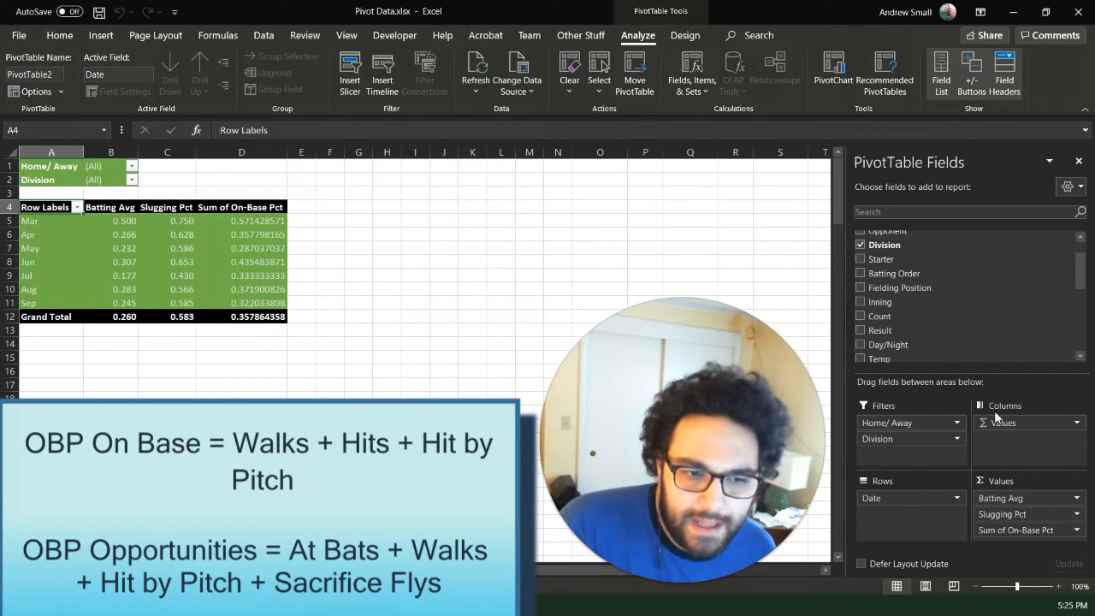
Format the Sum of On-Base Pct values as Number with 3 decimal places.
{"action": "left_click", "coordinate": [1045, 530]}
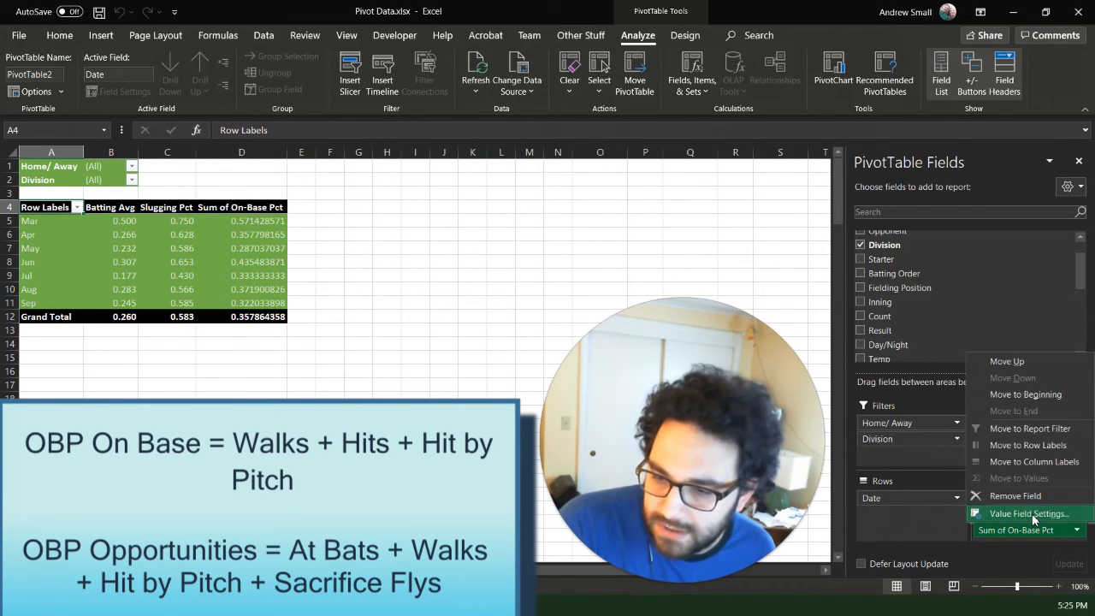
{"action": "left_click", "coordinate": [1032, 515]}
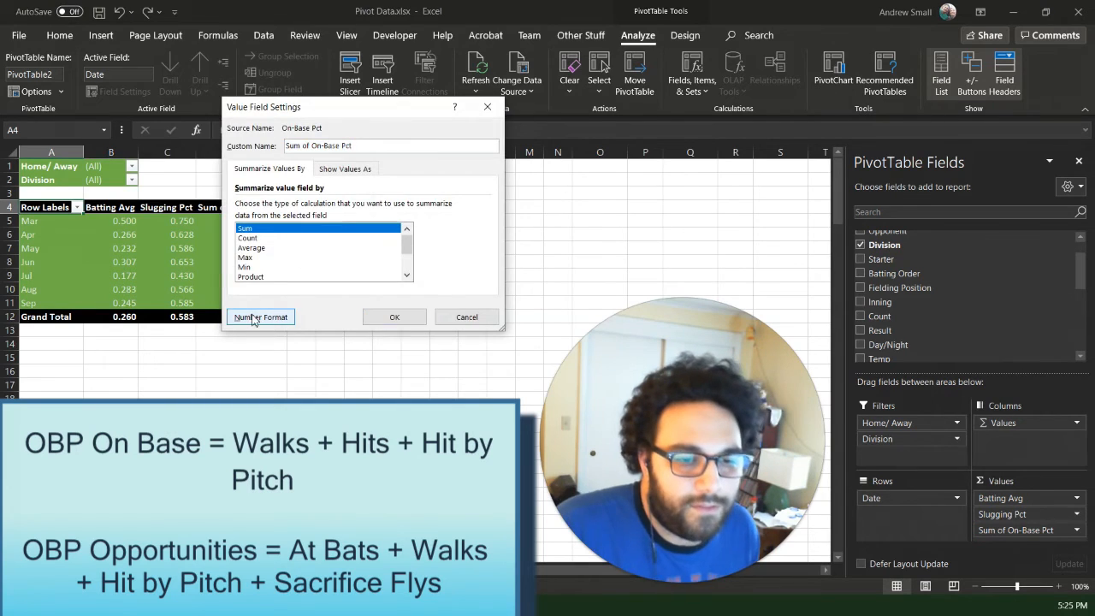
{"action": "left_click", "coordinate": [256, 317]}
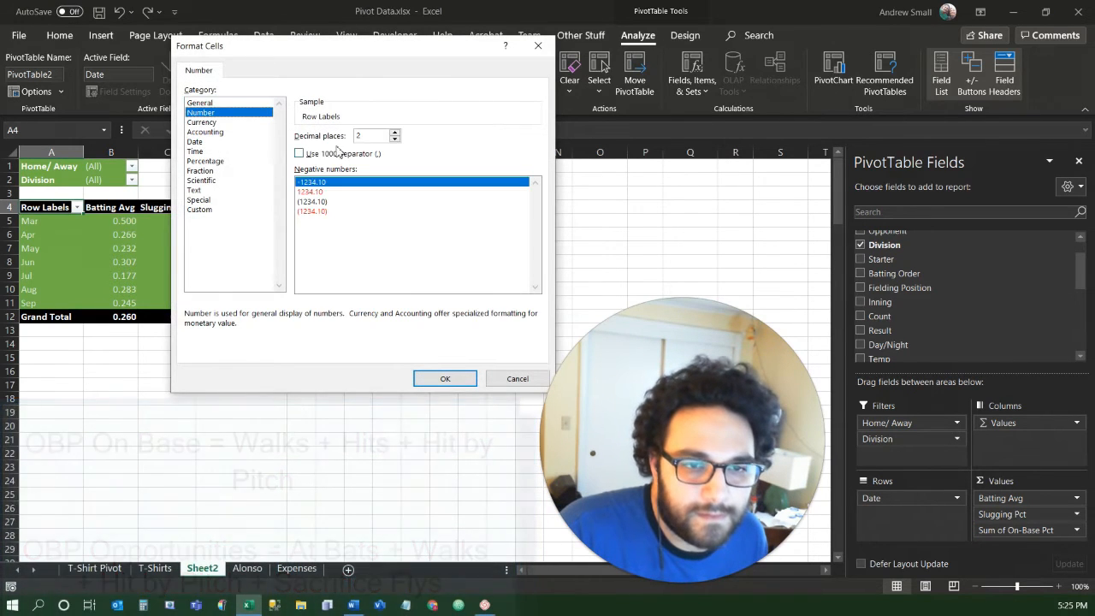
{"action": "left_click", "coordinate": [394, 133]}
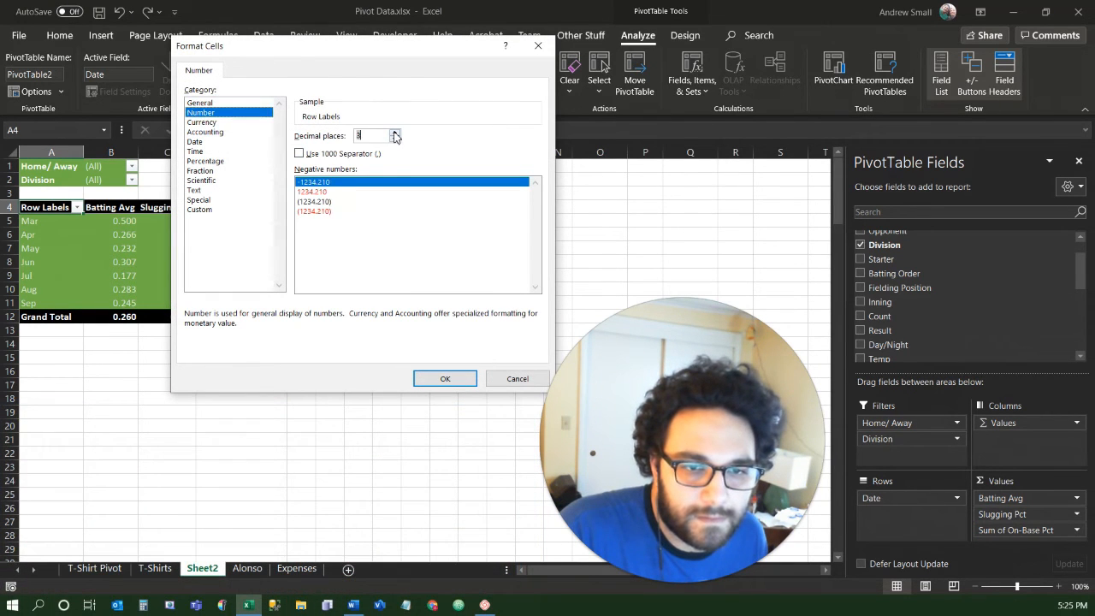
{"action": "left_click", "coordinate": [441, 381]}
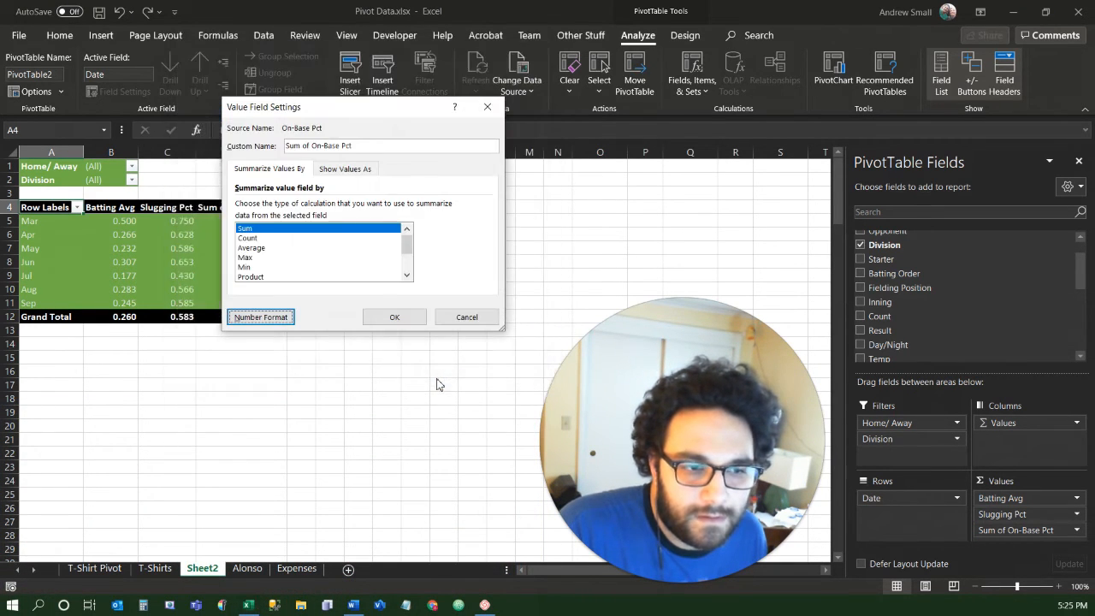
{"action": "left_click", "coordinate": [394, 319]}
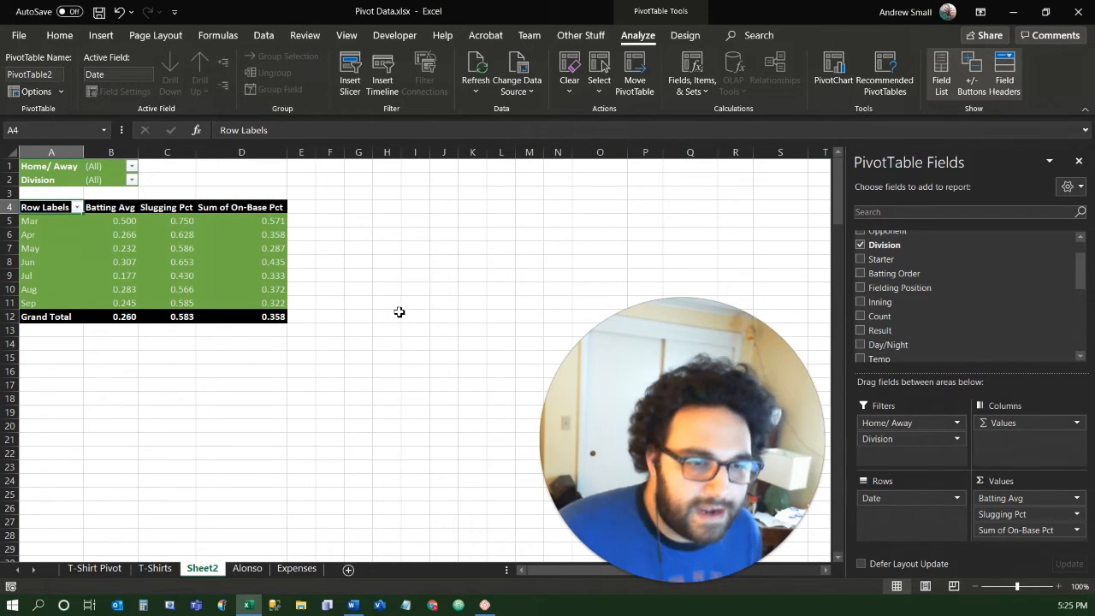
Rename the Sum of On-Base Pct value field to OBP.
{"action": "left_click", "coordinate": [1056, 530]}
{"action": "left_click", "coordinate": [1024, 511]}
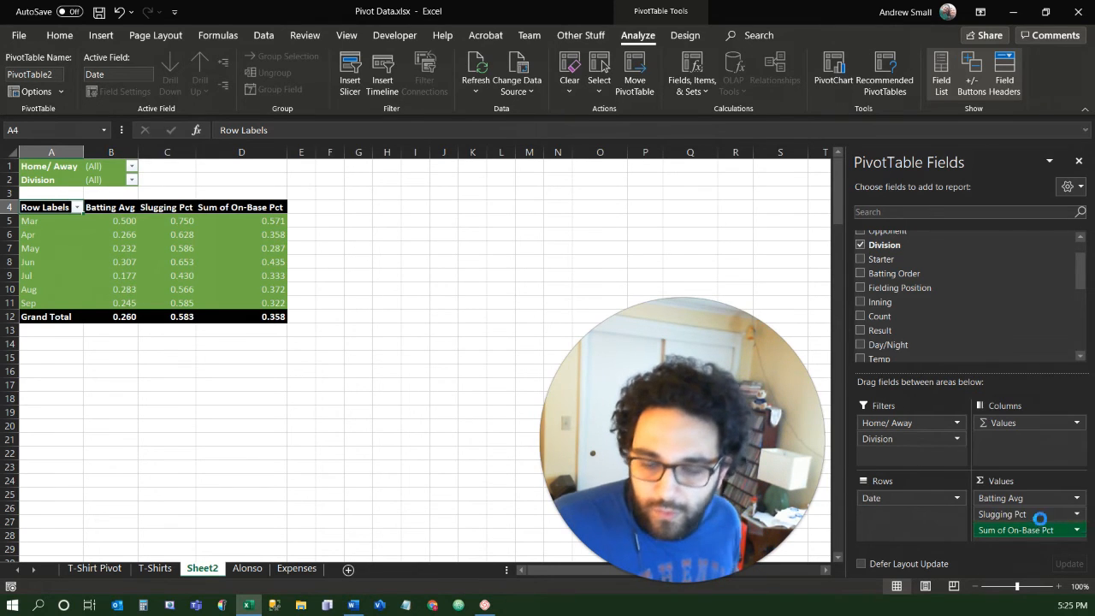
{"action": "type", "text": "OBP"}
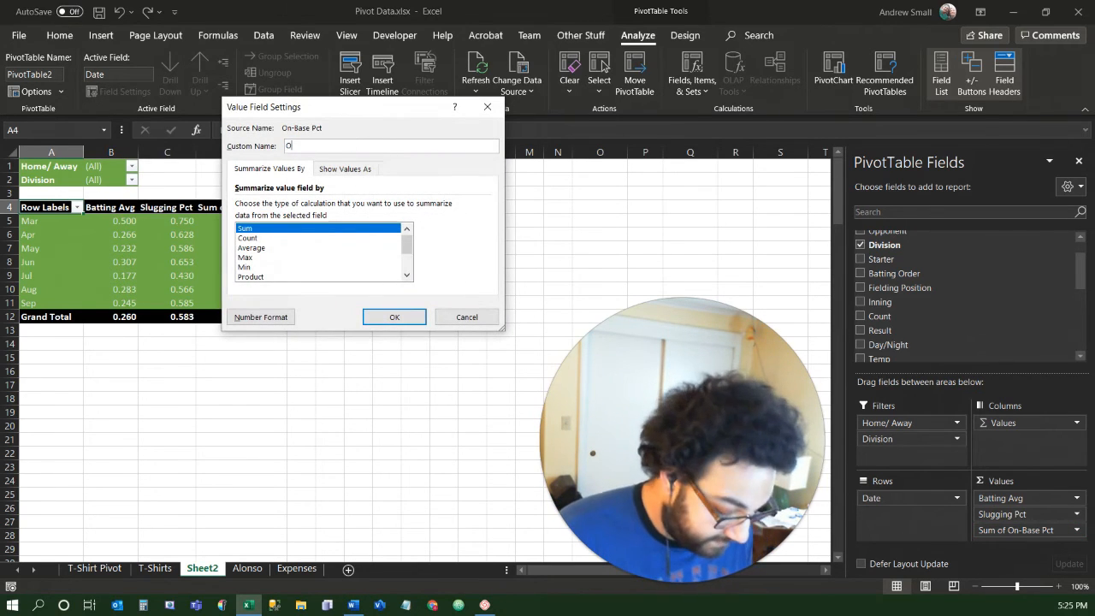
{"action": "left_click", "coordinate": [381, 318]}
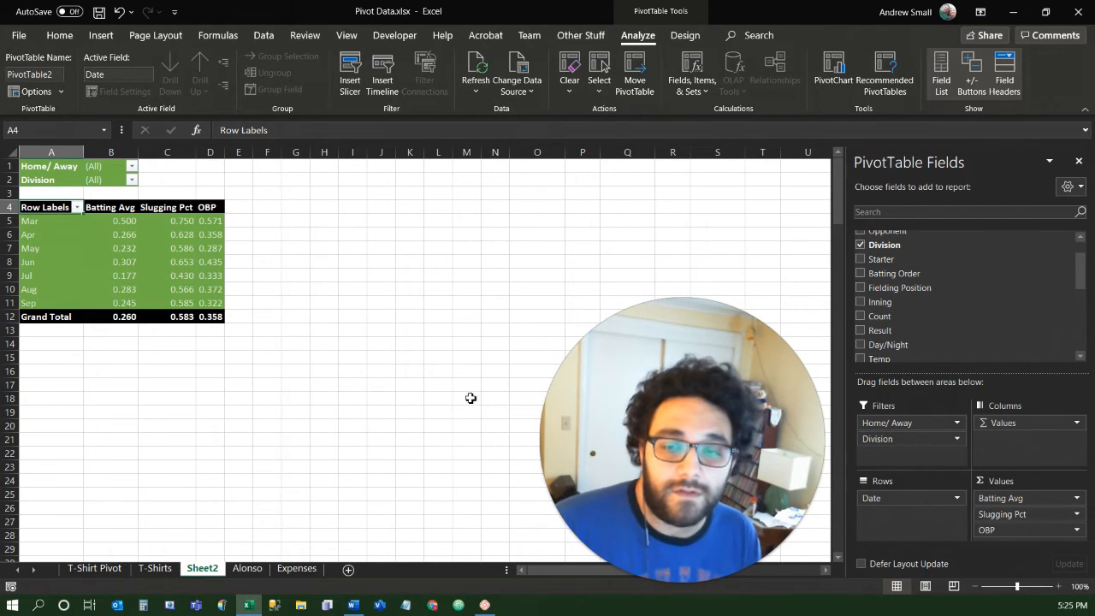
Add a calculated field named OPS with the formula = Slugging + 'On-Base Pct' to the pivot table.
{"action": "left_click", "coordinate": [688, 97]}
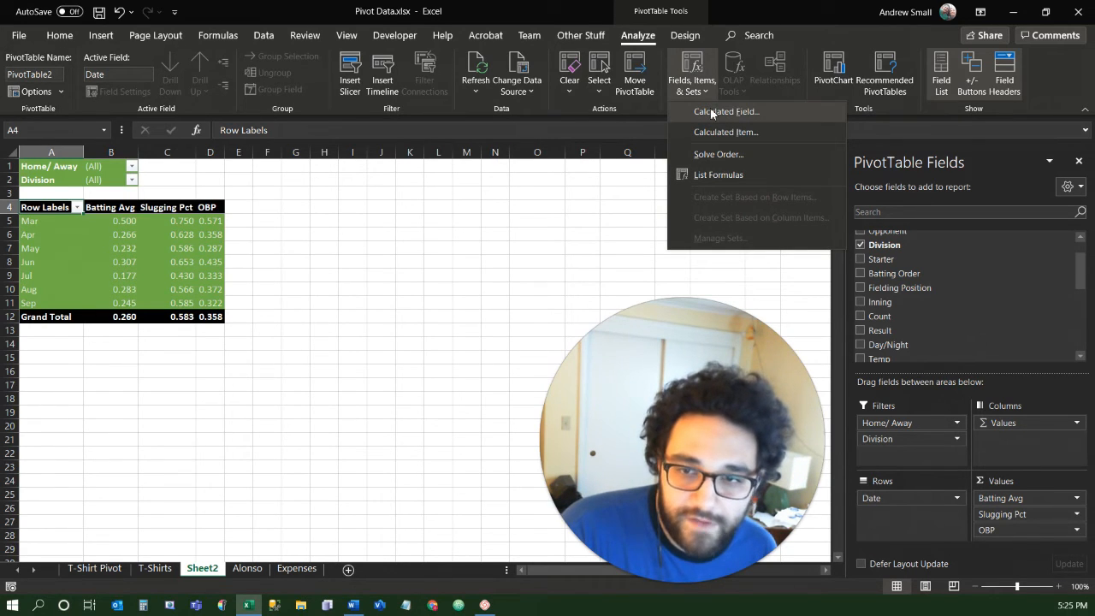
{"action": "left_click", "coordinate": [748, 112]}
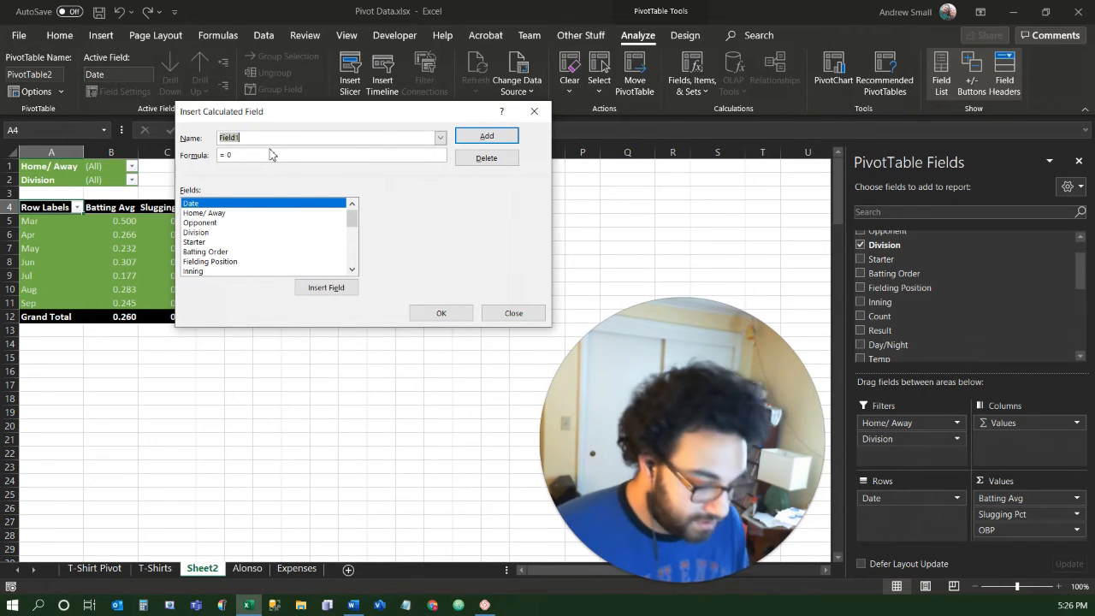
{"action": "type", "text": "OPS"}
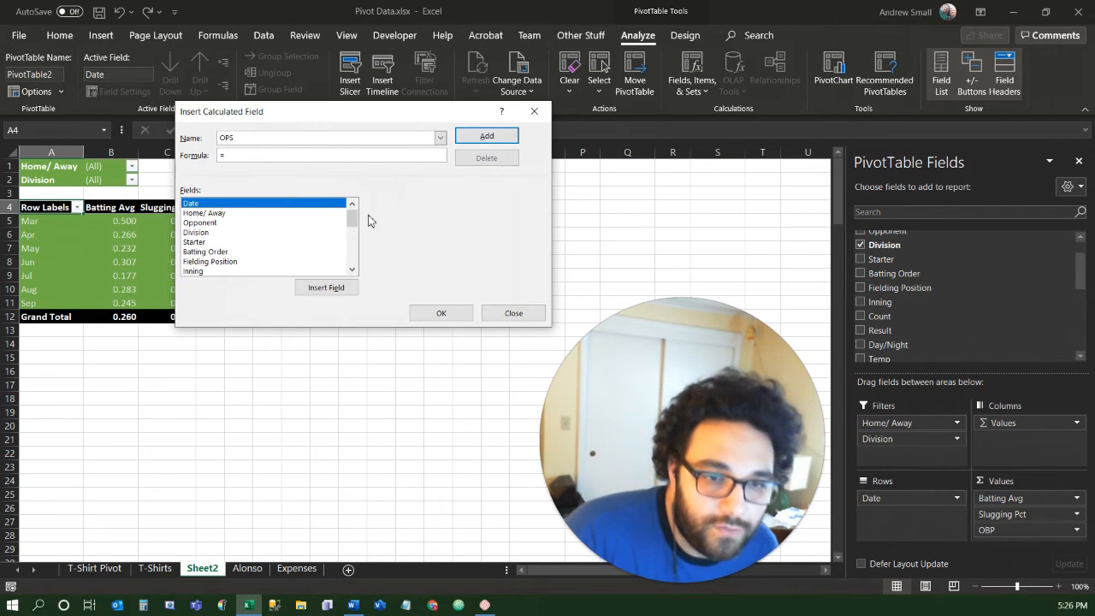
{"action": "left_click_drag", "start_coordinate": [354, 215], "coordinate": [354, 267]}
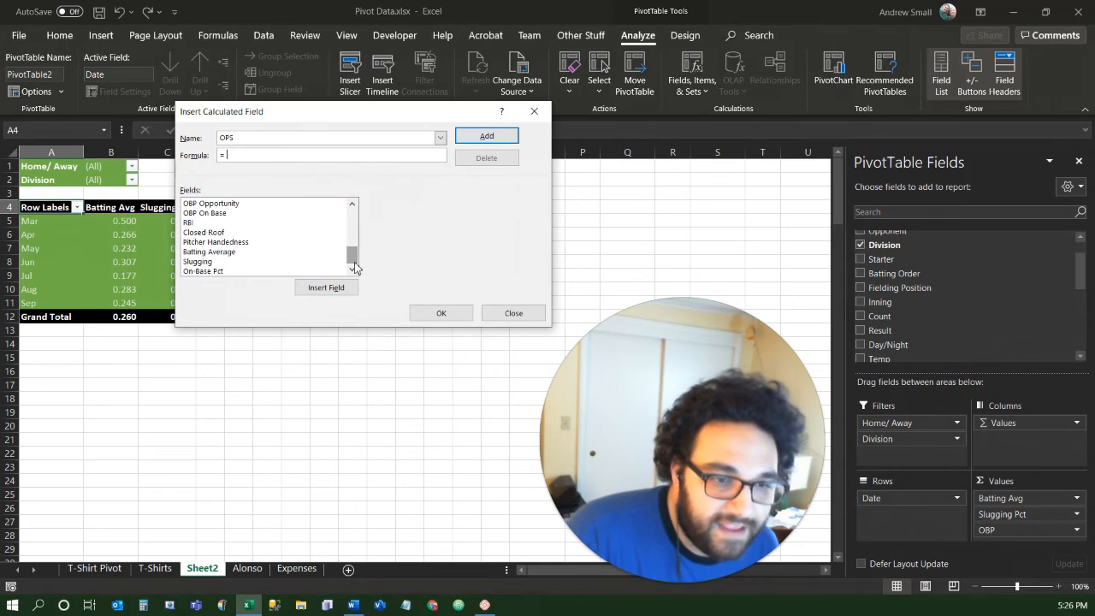
{"action": "double_click", "coordinate": [206, 262]}
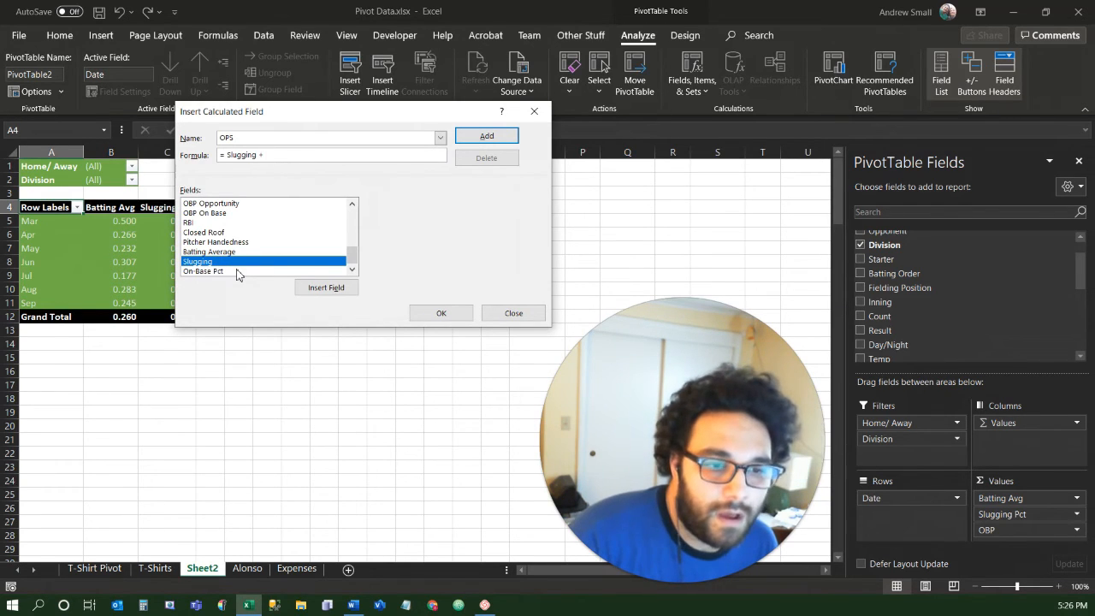
{"action": "double_click", "coordinate": [237, 271]}
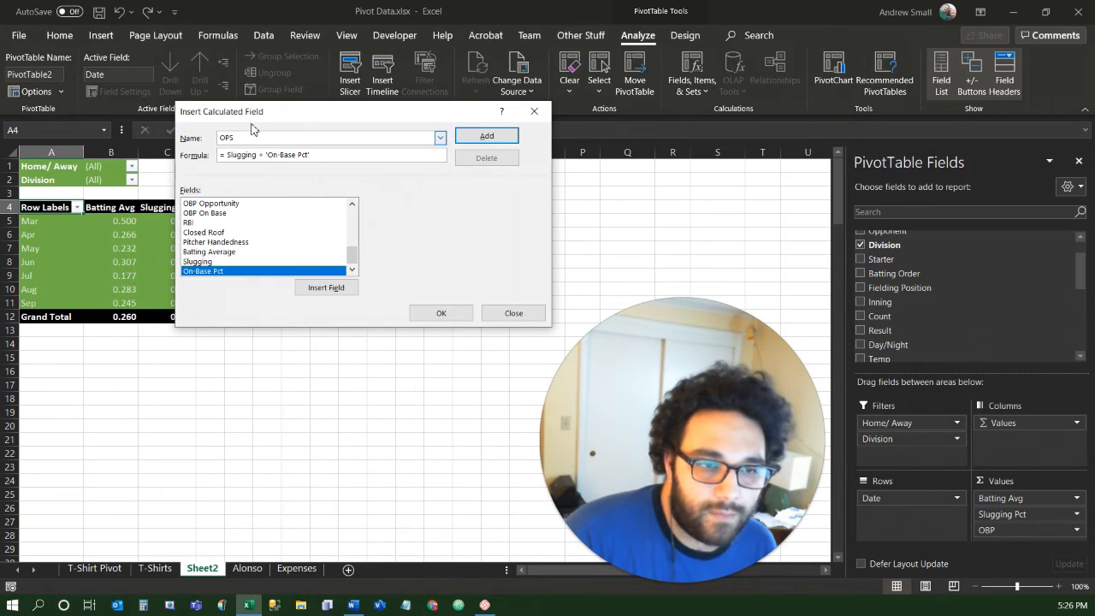
{"action": "left_click", "coordinate": [455, 314]}
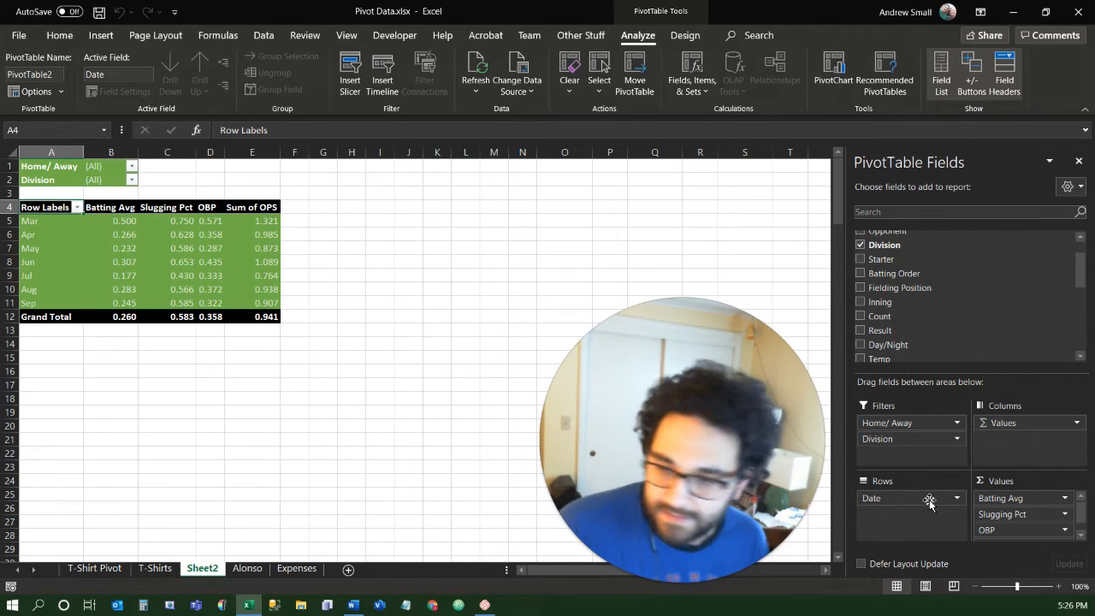
{"action": "left_click", "coordinate": [1065, 529]}
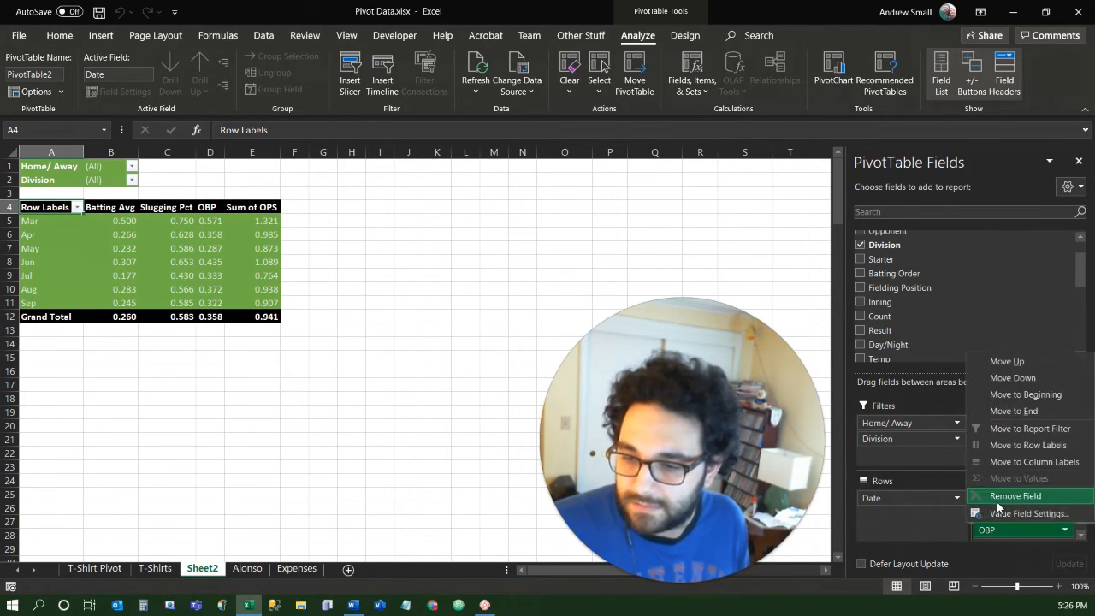
{"action": "left_click", "coordinate": [928, 539]}
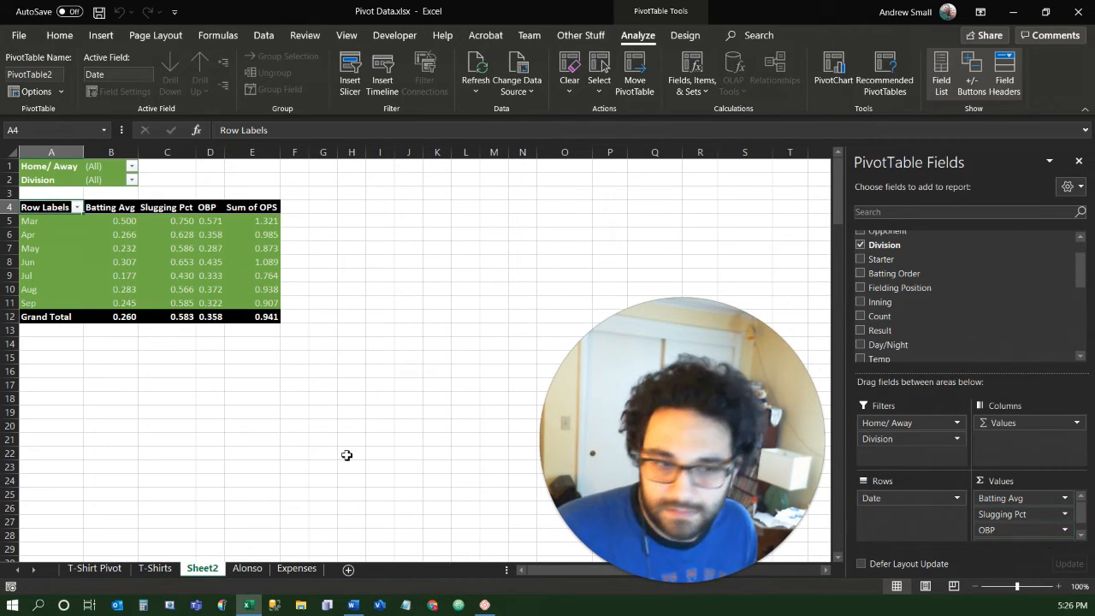
{"action": "mouse_move", "coordinate": [265, 223]}
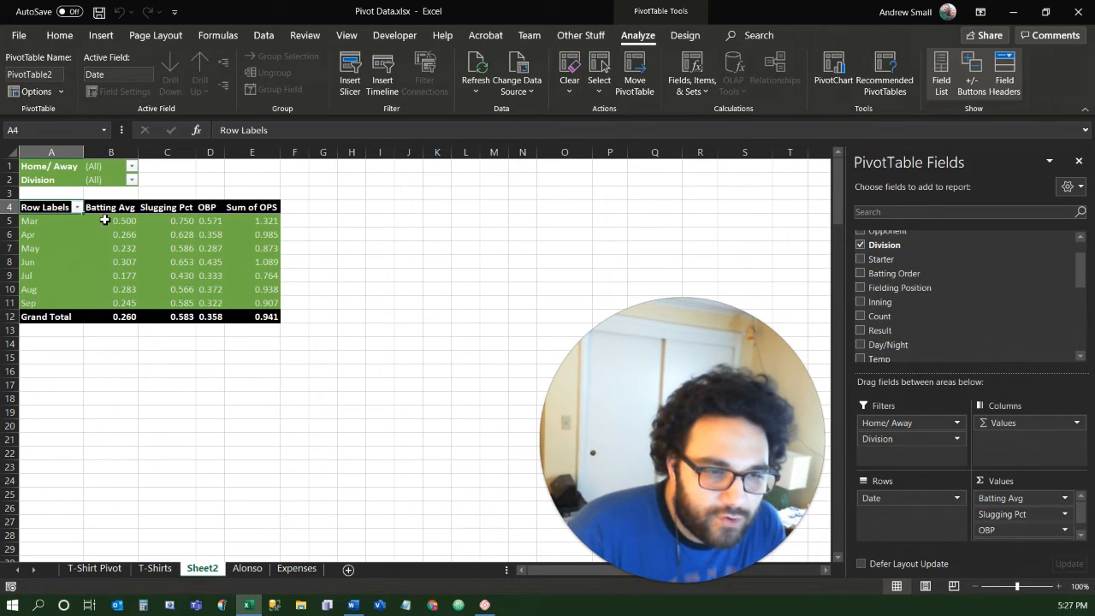
{"action": "left_click_drag", "start_coordinate": [104, 220], "coordinate": [111, 248]}
{"action": "left_click_drag", "start_coordinate": [175, 268], "coordinate": [262, 286]}
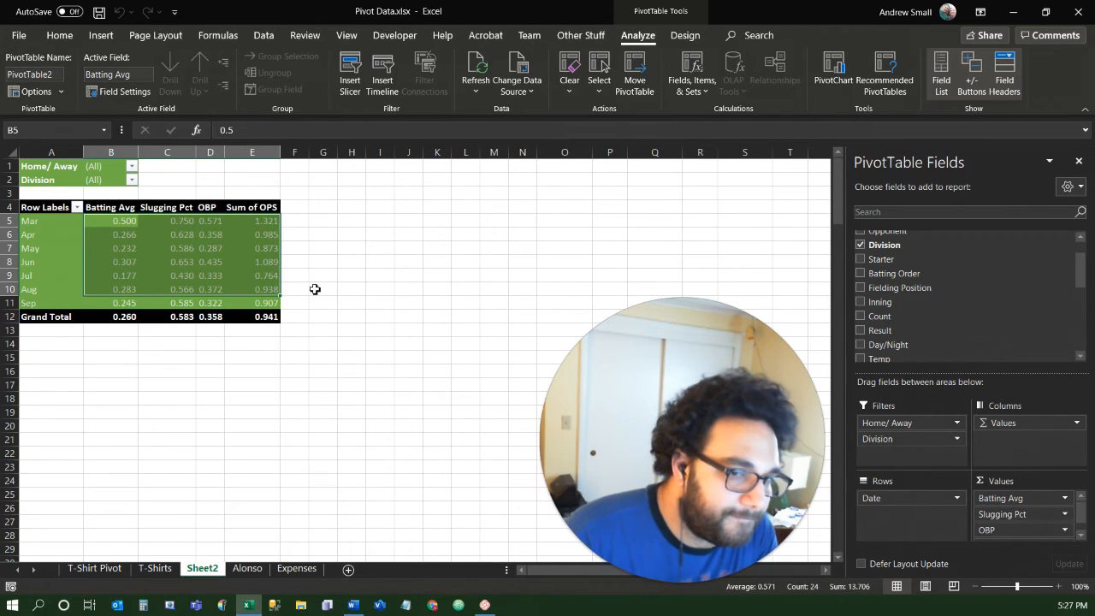
{"action": "left_click", "coordinate": [183, 234]}
{"action": "left_click", "coordinate": [206, 233]}
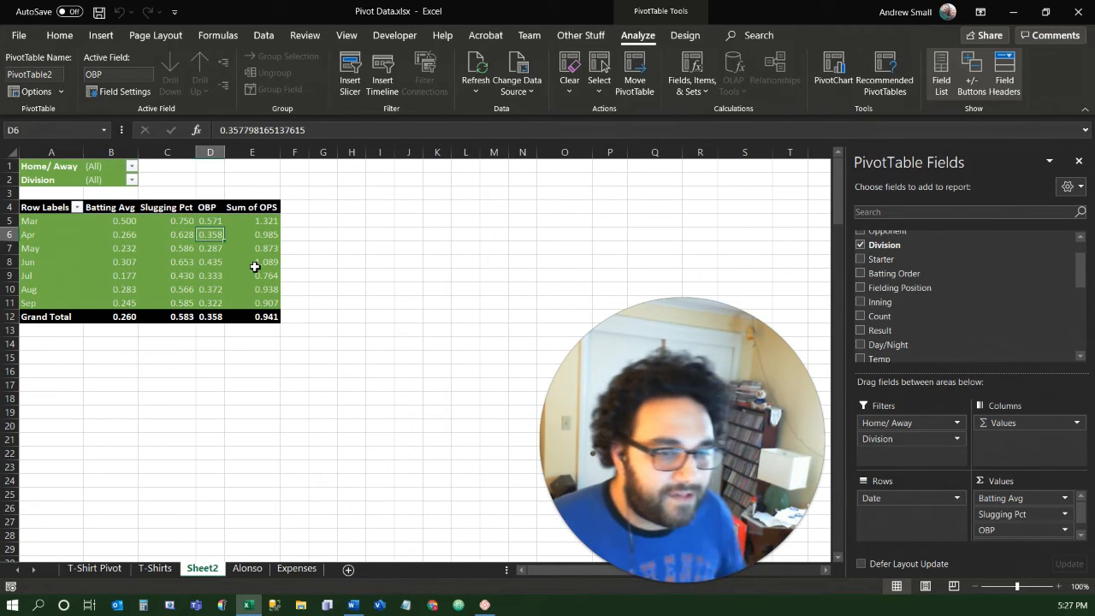
{"action": "mouse_move", "coordinate": [255, 267]}
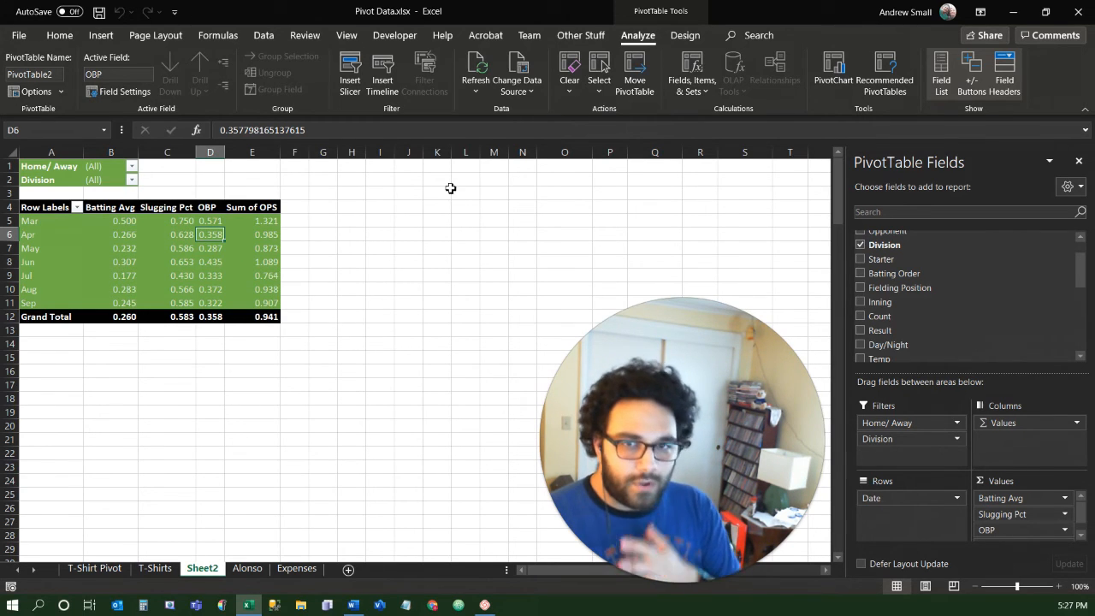
{"action": "left_click", "coordinate": [692, 93]}
{"action": "left_click", "coordinate": [692, 93]}
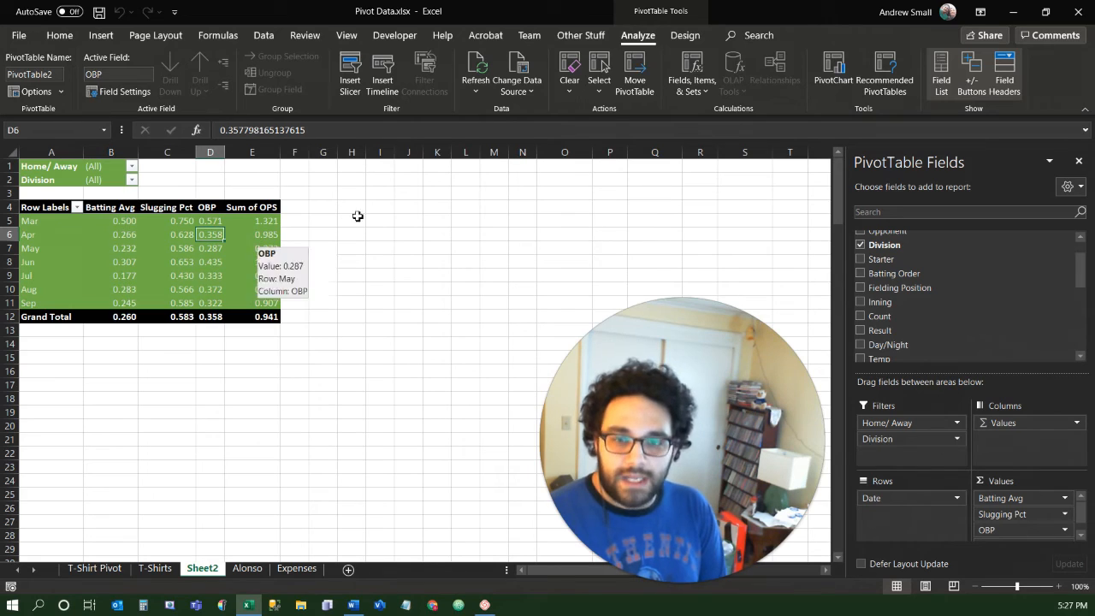
{"action": "left_click", "coordinate": [214, 263]}
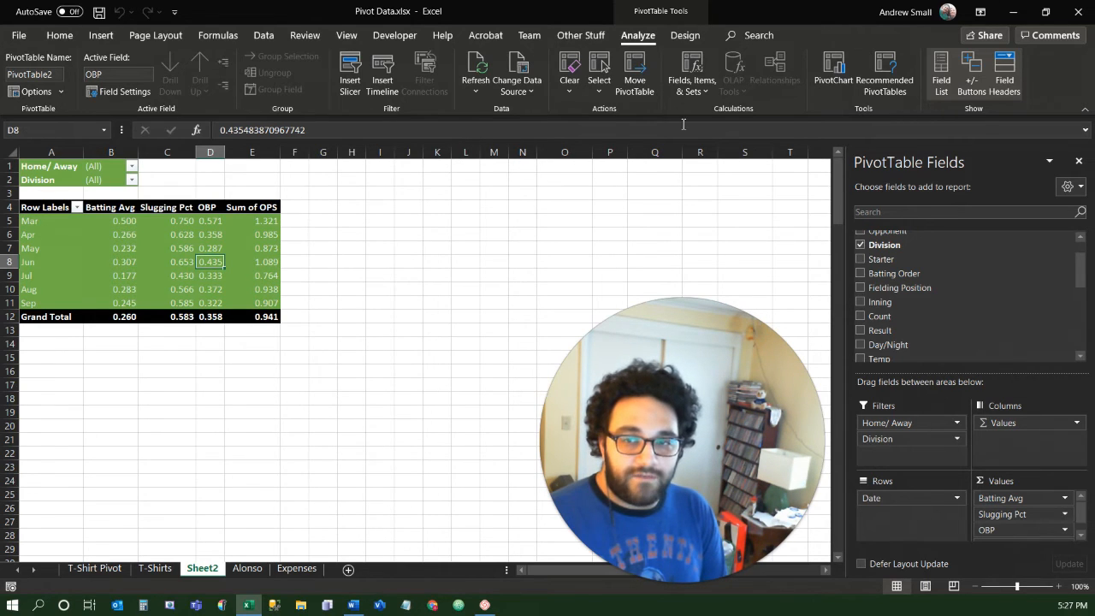
List the pivot table's calculated field formulas on a new sheet and review each field's formula.
{"action": "left_click", "coordinate": [706, 94]}
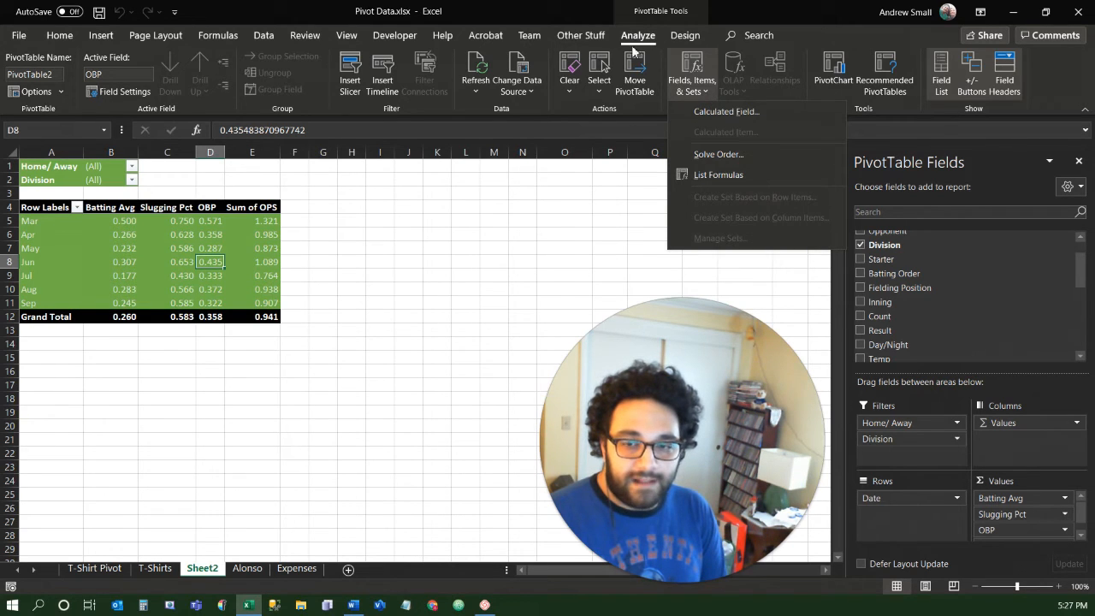
{"action": "left_click", "coordinate": [743, 176]}
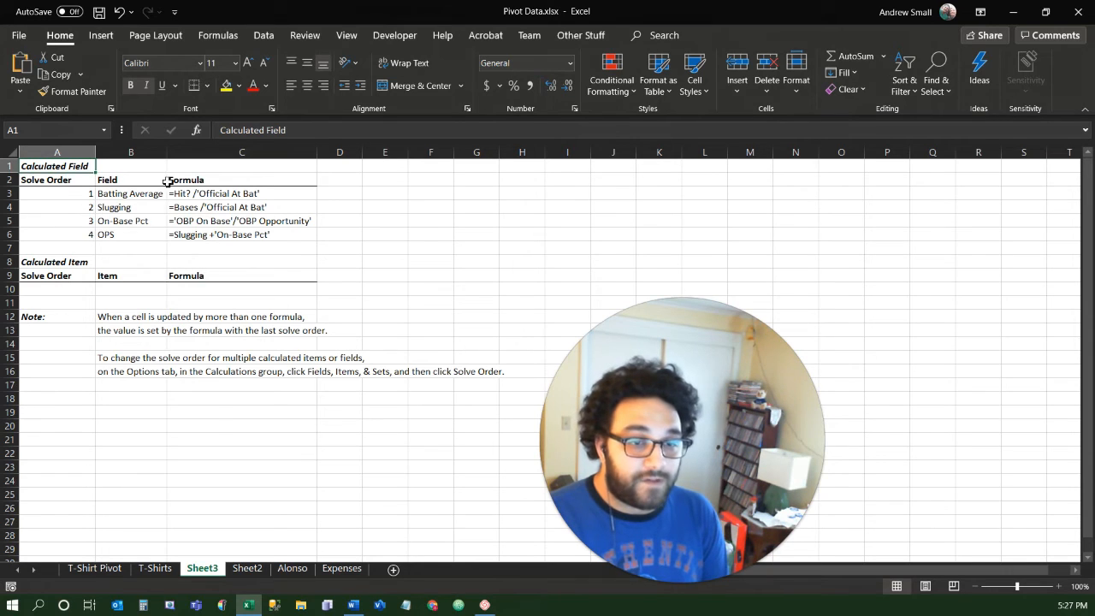
{"action": "left_click", "coordinate": [126, 195]}
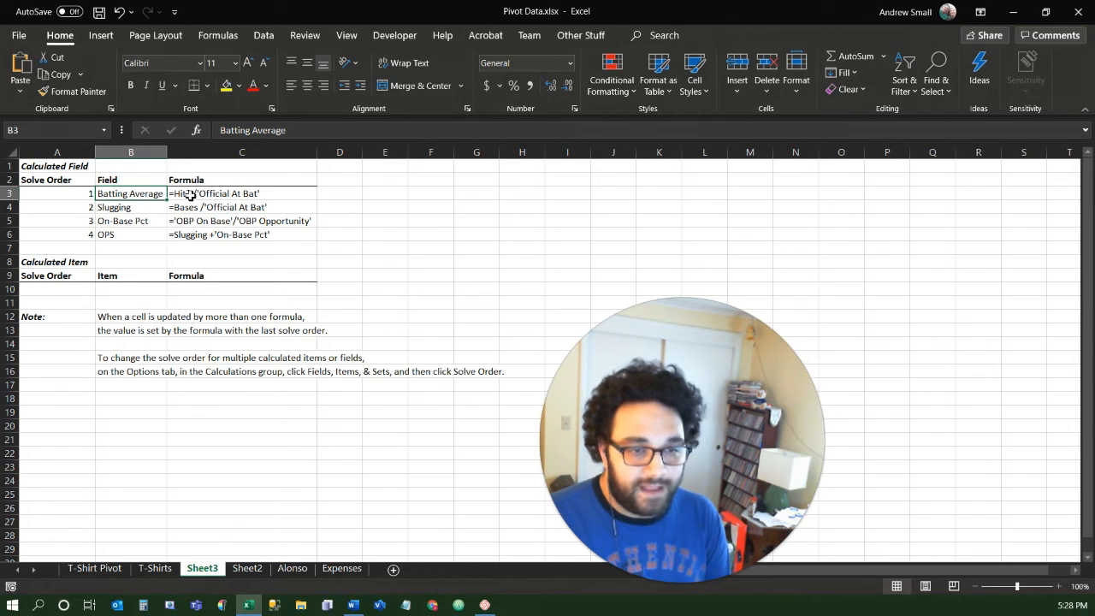
{"action": "left_click_drag", "start_coordinate": [133, 209], "coordinate": [235, 248]}
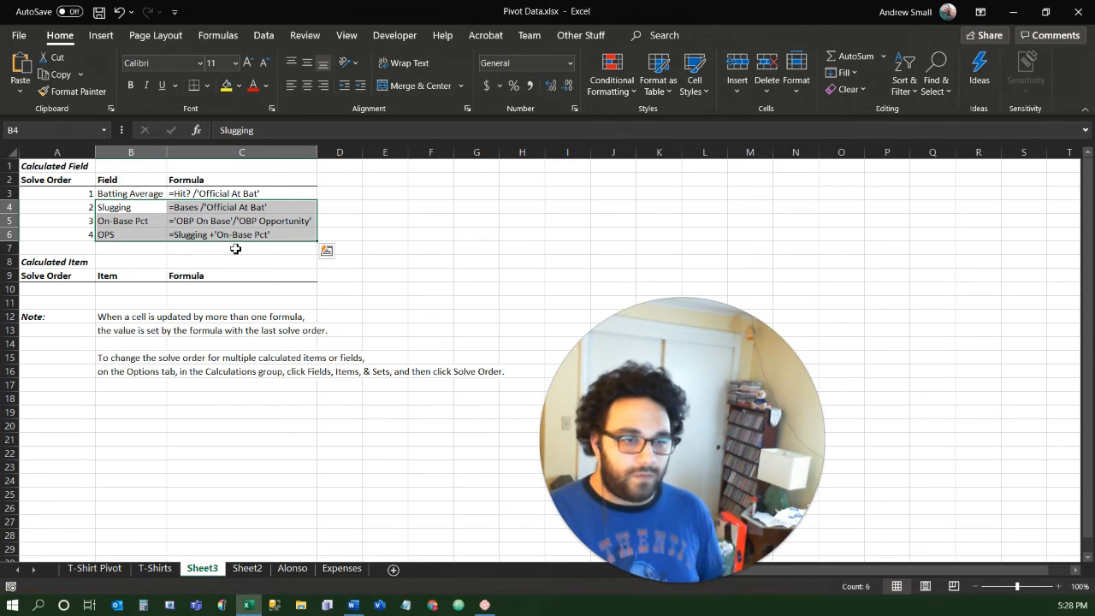
{"action": "left_click", "coordinate": [196, 221]}
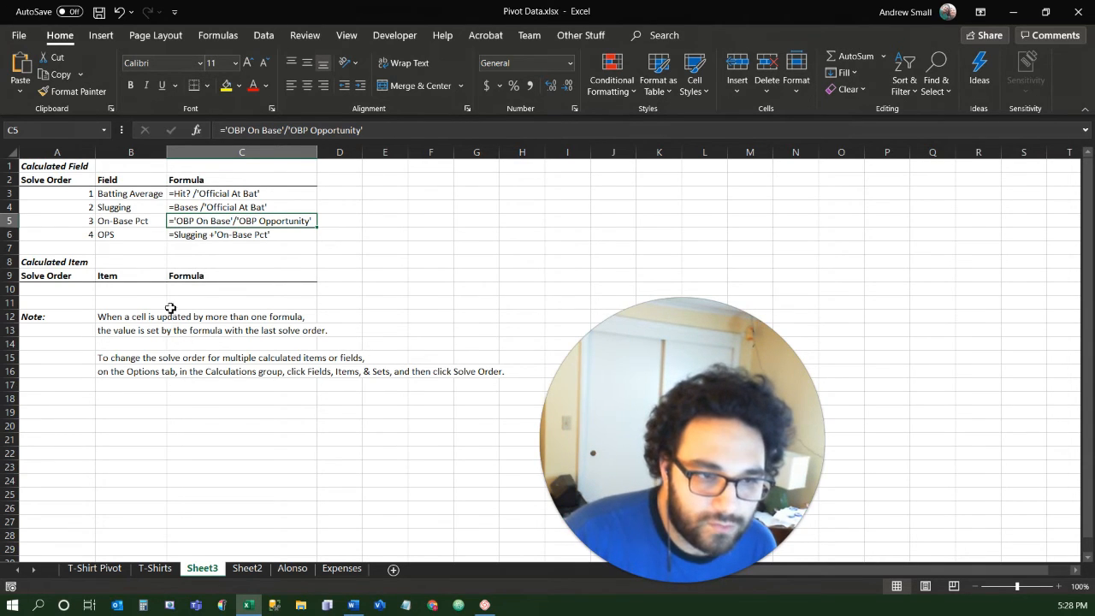
Delete the On-Base Pct row from the list of calculated field formulas.
{"action": "left_click", "coordinate": [11, 221]}
{"action": "right_click", "coordinate": [11, 220]}
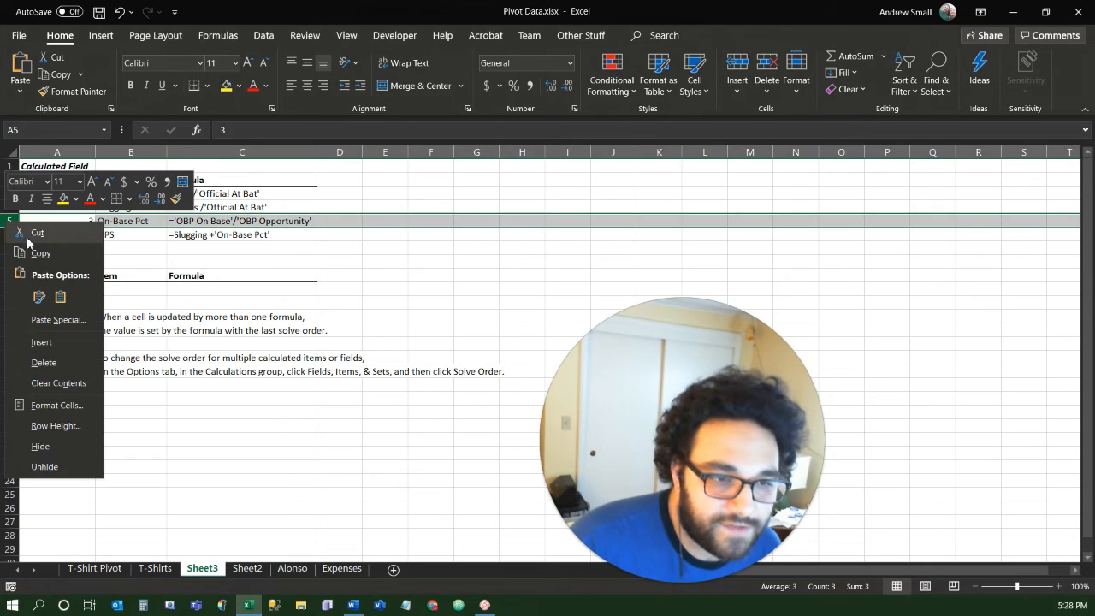
{"action": "left_click", "coordinate": [44, 362]}
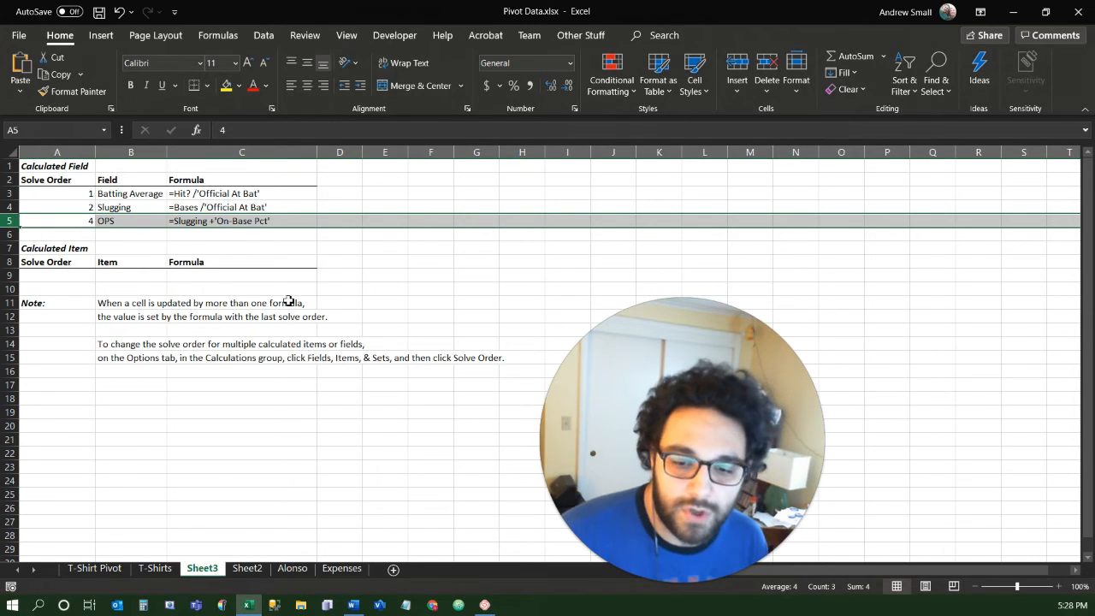
In the Sheet2 pivot table, add Closed Roof to the rows and remove Date so it breaks down by roof only.
{"action": "left_click", "coordinate": [295, 569]}
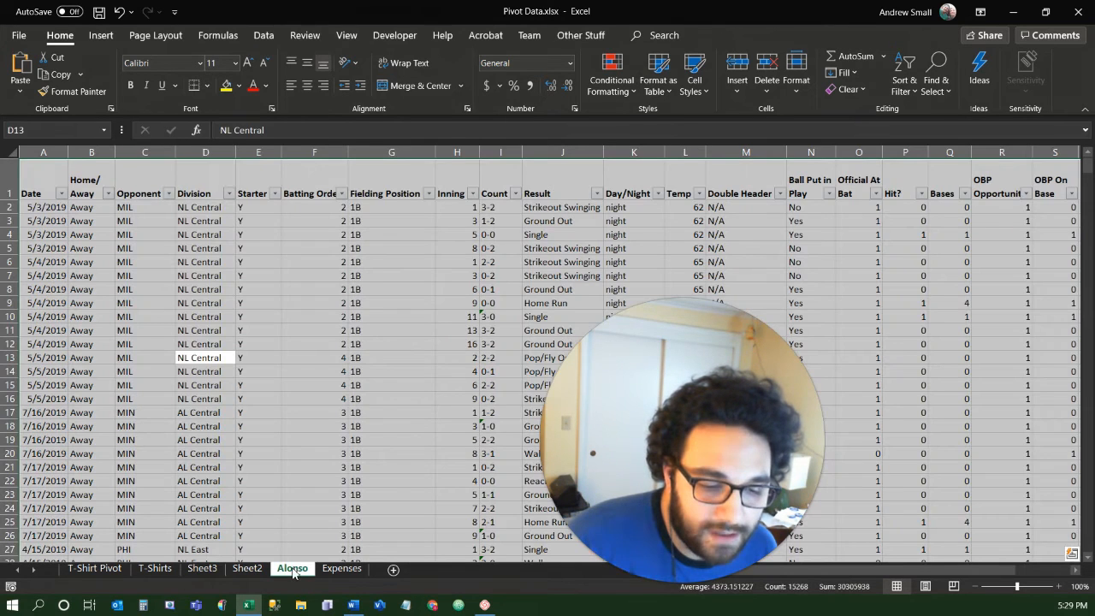
{"action": "left_click", "coordinate": [228, 570]}
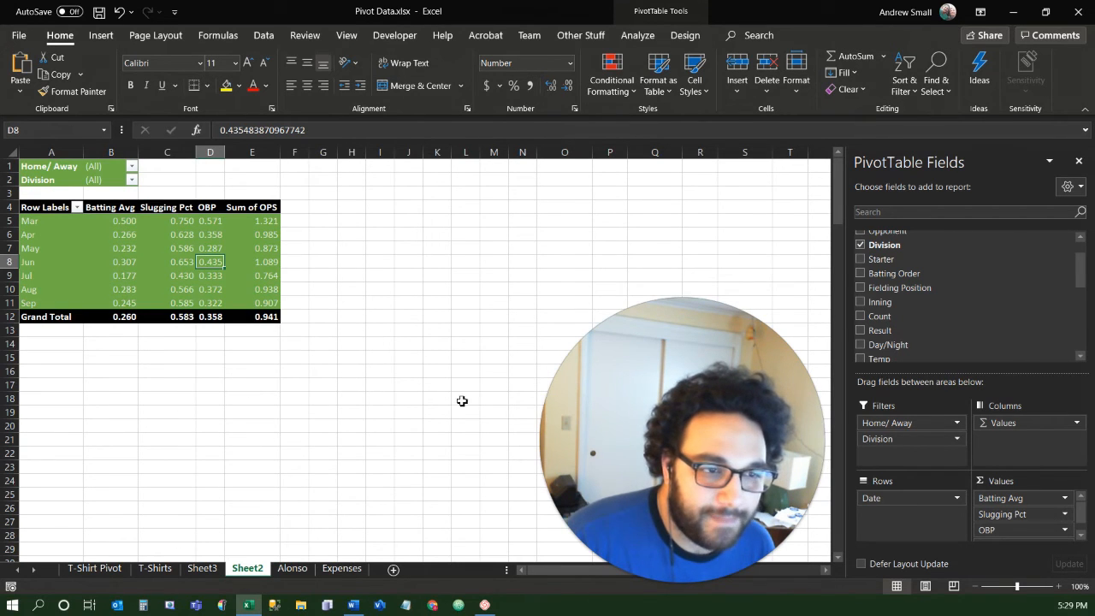
{"action": "scroll", "coordinate": [967, 304], "scroll_direction": "up", "scroll_amount": 1}
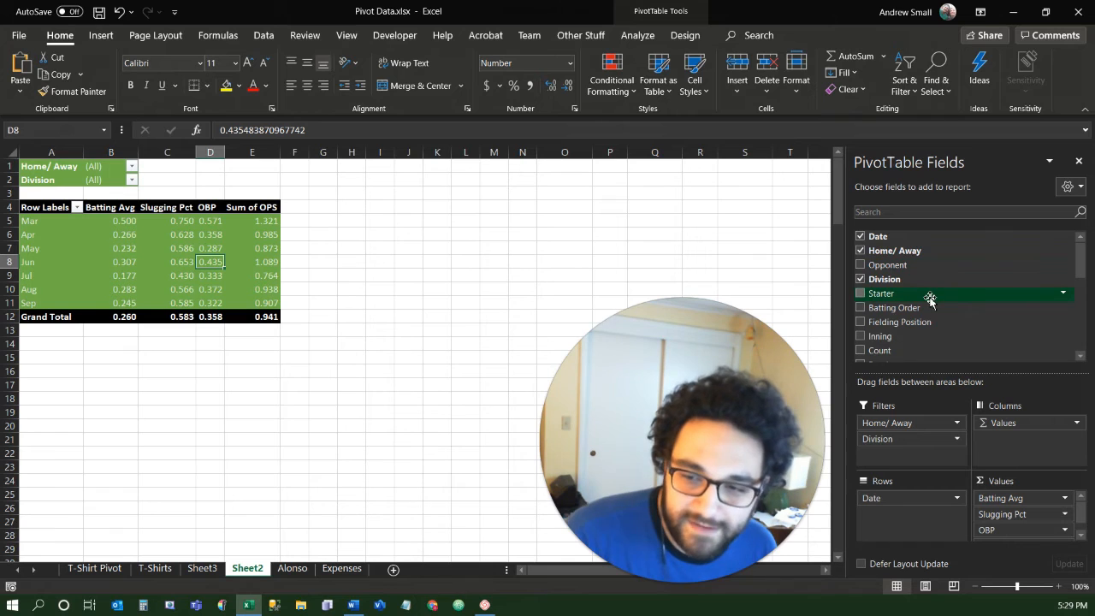
{"action": "scroll", "coordinate": [930, 300], "scroll_direction": "down", "scroll_amount": 5}
{"action": "scroll", "coordinate": [929, 319], "scroll_direction": "up", "scroll_amount": 5}
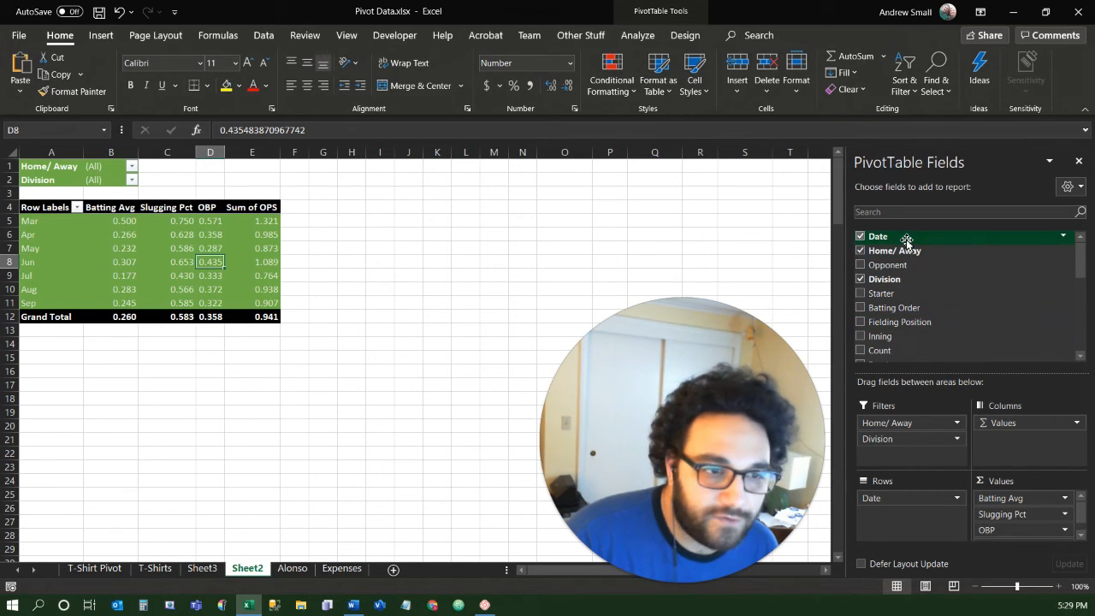
{"action": "scroll", "coordinate": [915, 287], "scroll_direction": "down", "scroll_amount": 3}
{"action": "scroll", "coordinate": [915, 287], "scroll_direction": "down", "scroll_amount": 3}
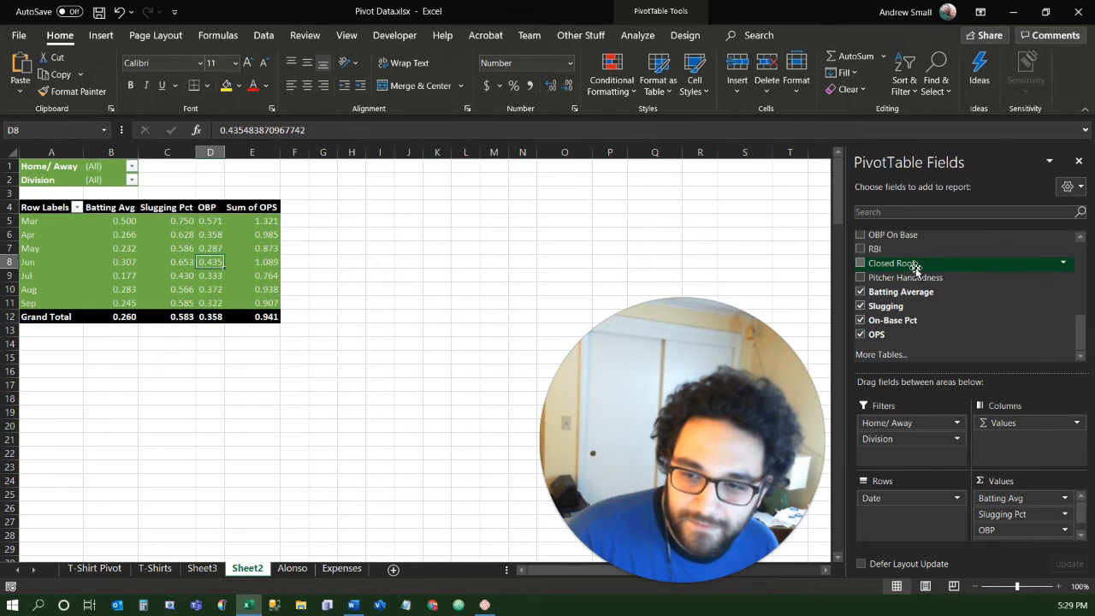
{"action": "left_click_drag", "start_coordinate": [915, 265], "coordinate": [904, 511]}
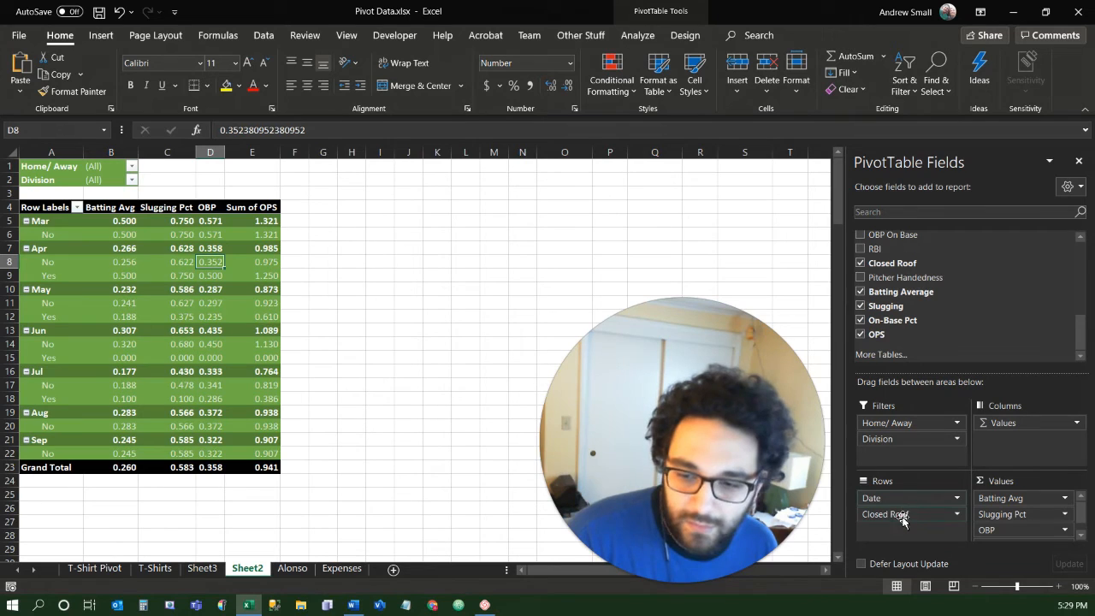
{"action": "left_click_drag", "start_coordinate": [904, 514], "coordinate": [940, 337]}
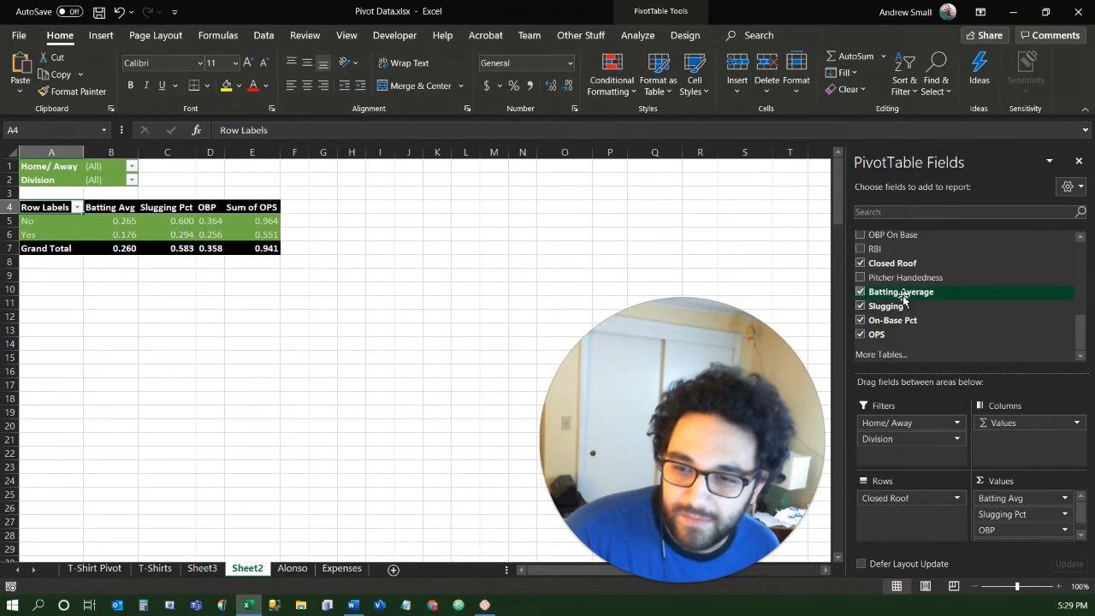
Replace Closed Roof with Pitcher Handedness in the pivot table's rows.
{"action": "left_click_drag", "start_coordinate": [919, 502], "coordinate": [954, 343]}
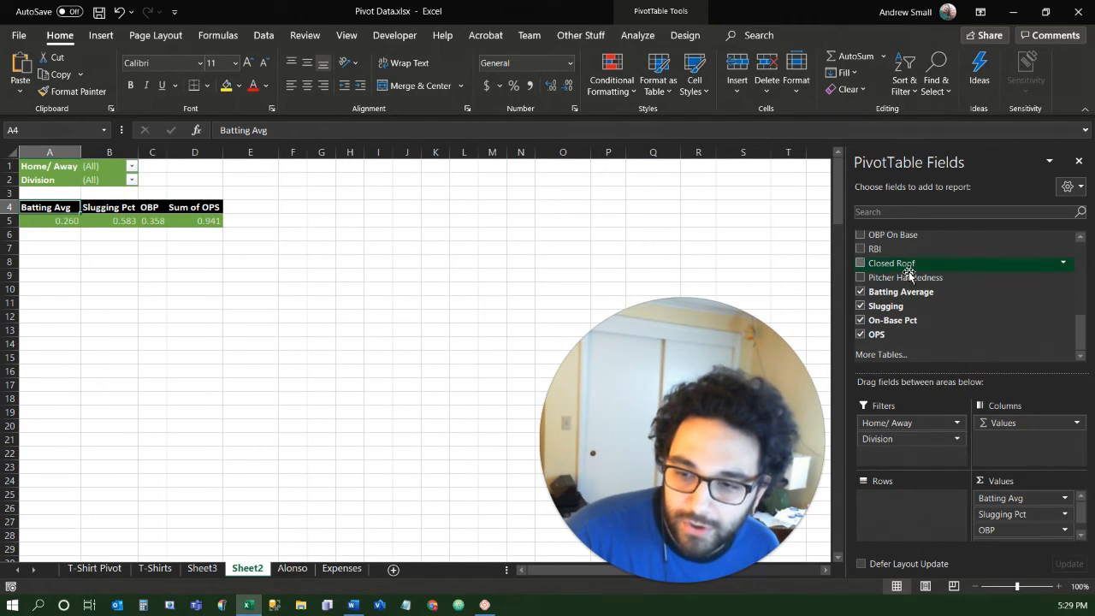
{"action": "left_click_drag", "start_coordinate": [908, 277], "coordinate": [909, 503]}
Make Day/Night the only row field of the pivot table in place of Pitcher Handedness.
{"action": "scroll", "coordinate": [934, 295], "scroll_direction": "up", "scroll_amount": 5}
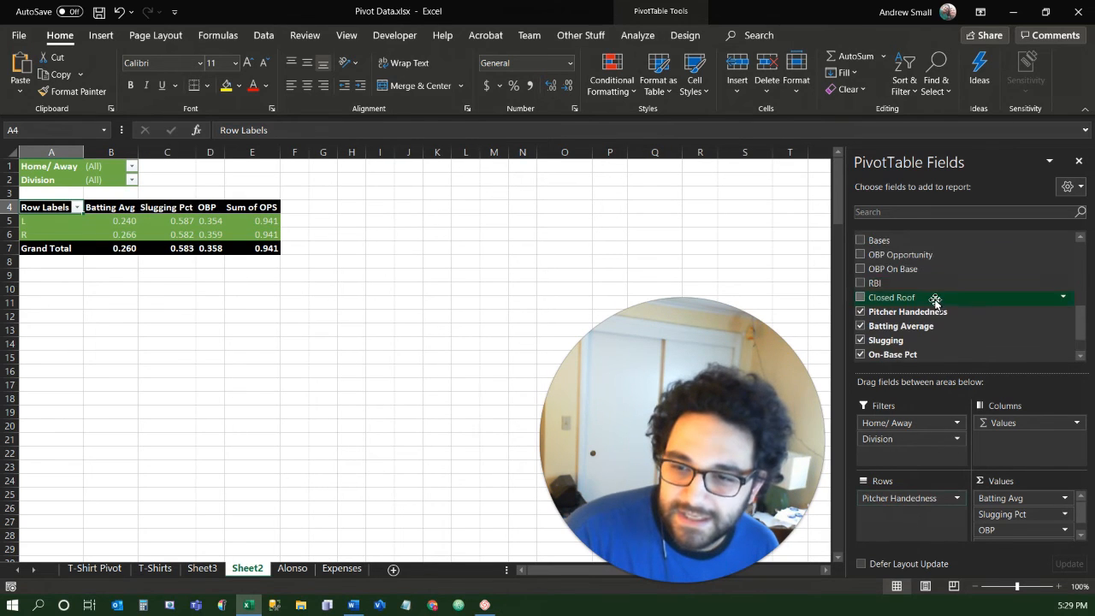
{"action": "scroll", "coordinate": [904, 287], "scroll_direction": "up", "scroll_amount": 3}
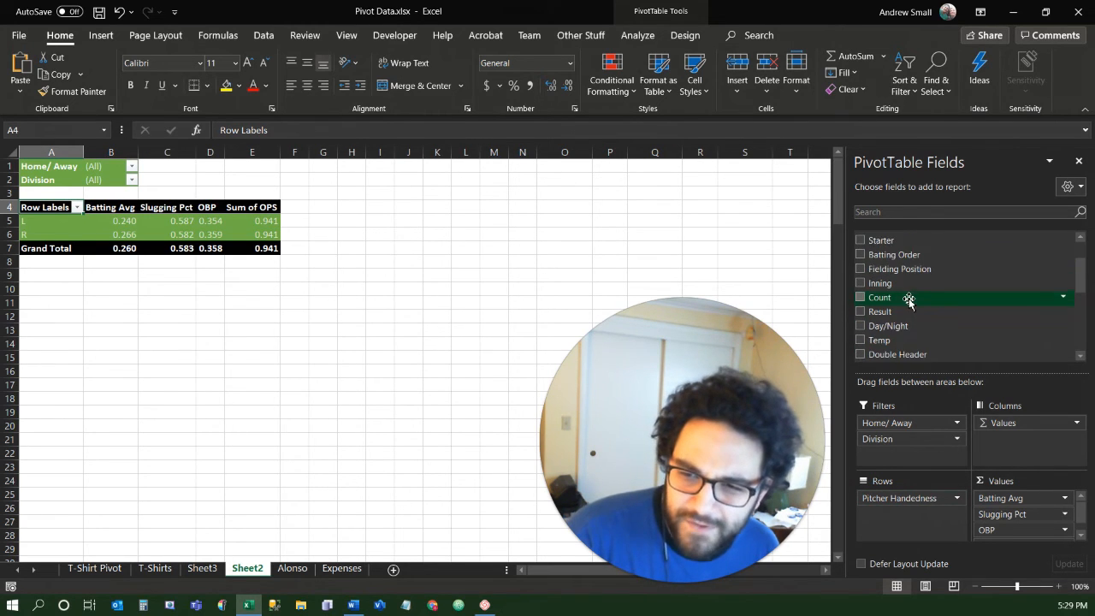
{"action": "scroll", "coordinate": [900, 291], "scroll_direction": "down", "scroll_amount": 3}
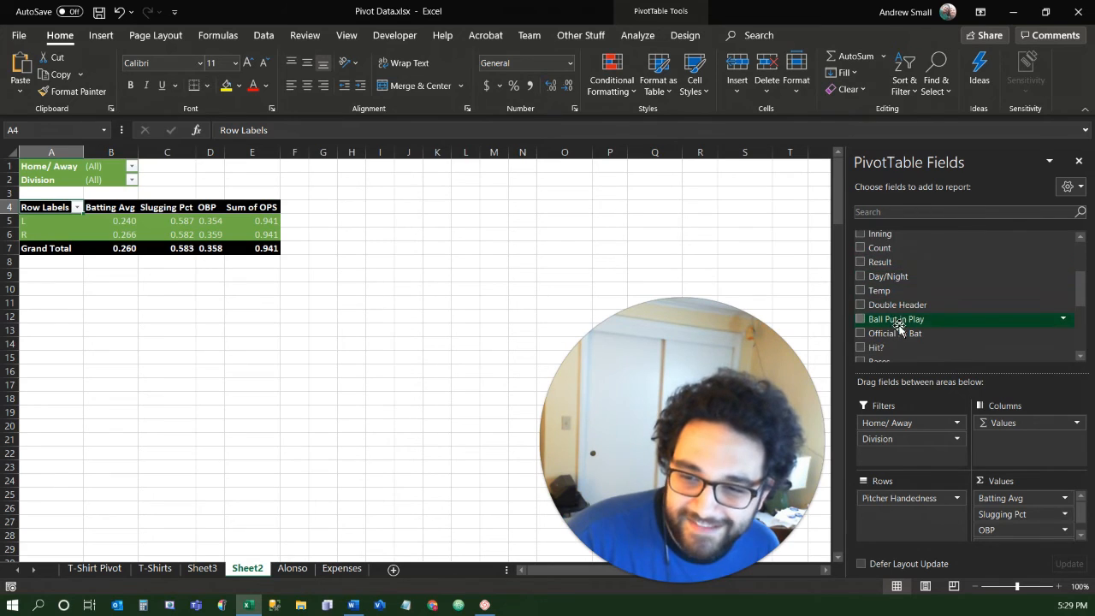
{"action": "left_click_drag", "start_coordinate": [900, 286], "coordinate": [920, 341]}
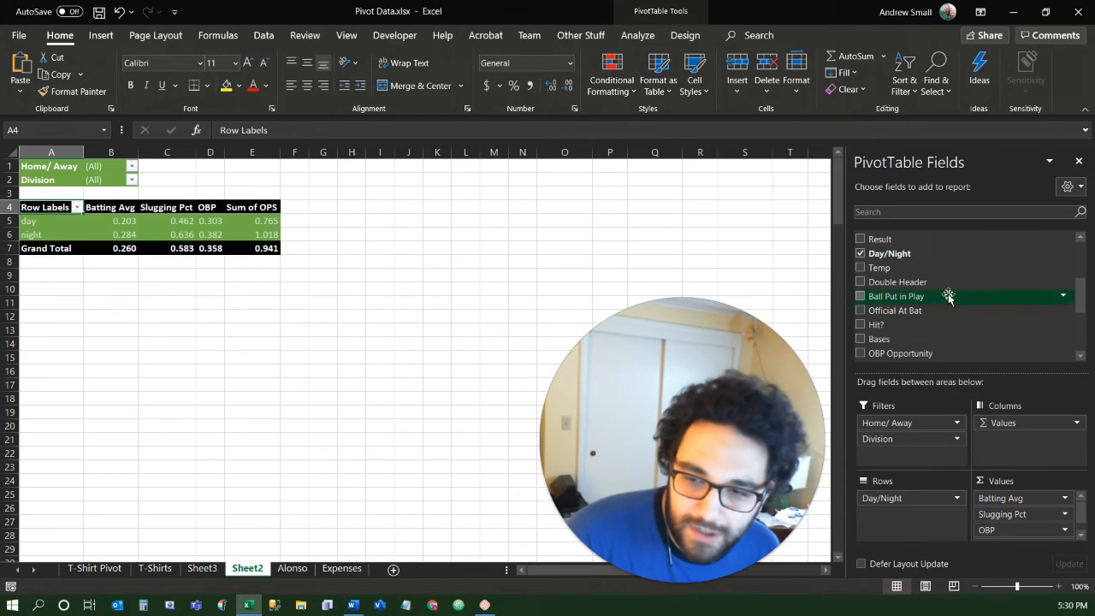
{"action": "scroll", "coordinate": [932, 288], "scroll_direction": "up", "scroll_amount": 3}
{"action": "scroll", "coordinate": [906, 282], "scroll_direction": "down", "scroll_amount": 5}
{"action": "scroll", "coordinate": [912, 284], "scroll_direction": "up", "scroll_amount": 5}
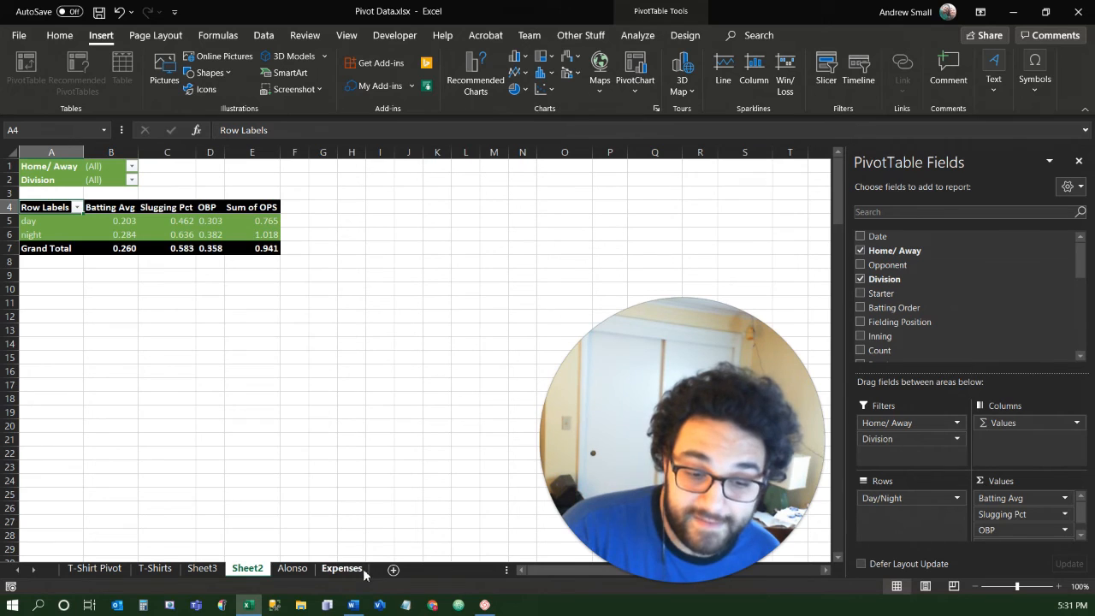
Select the Date, Category and Amount columns on the Expenses sheet and look through the records.
{"action": "left_click", "coordinate": [342, 569]}
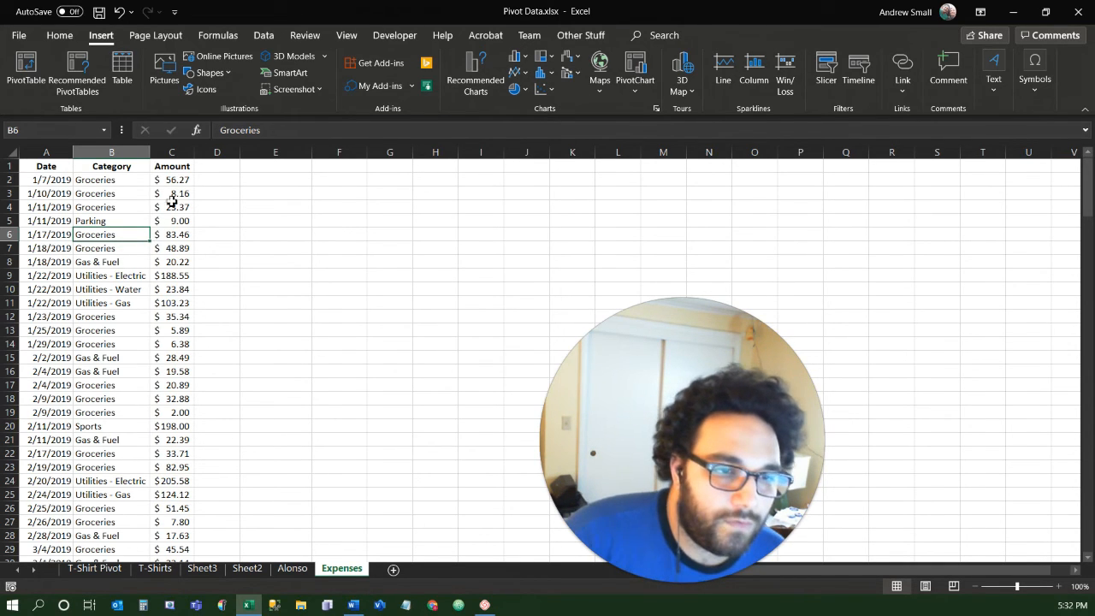
{"action": "left_click_drag", "start_coordinate": [46, 154], "coordinate": [172, 152]}
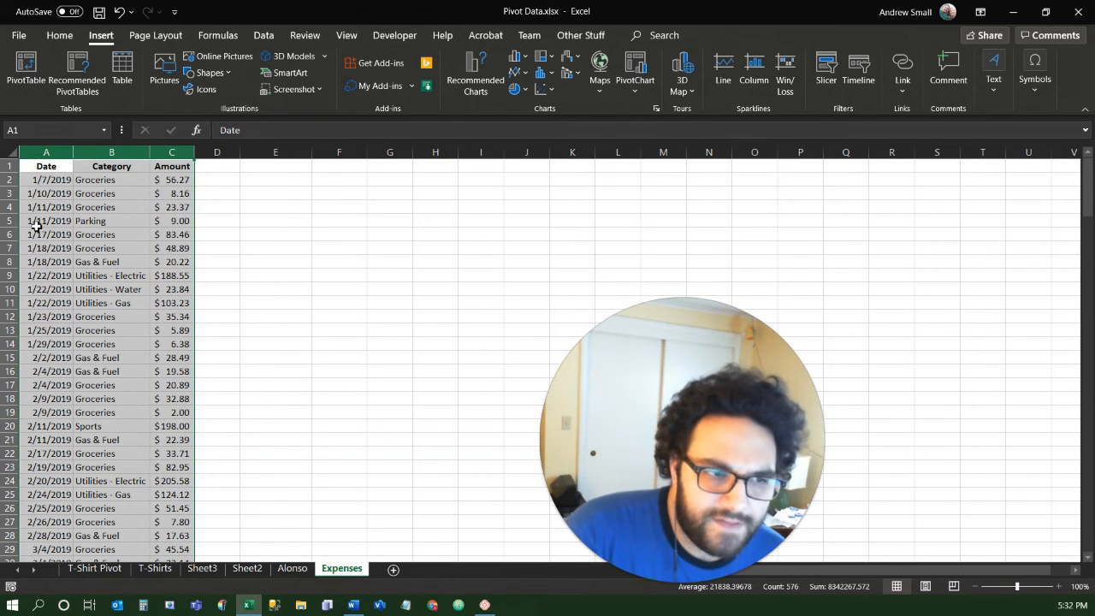
{"action": "scroll", "coordinate": [103, 352], "scroll_direction": "down", "scroll_amount": 20}
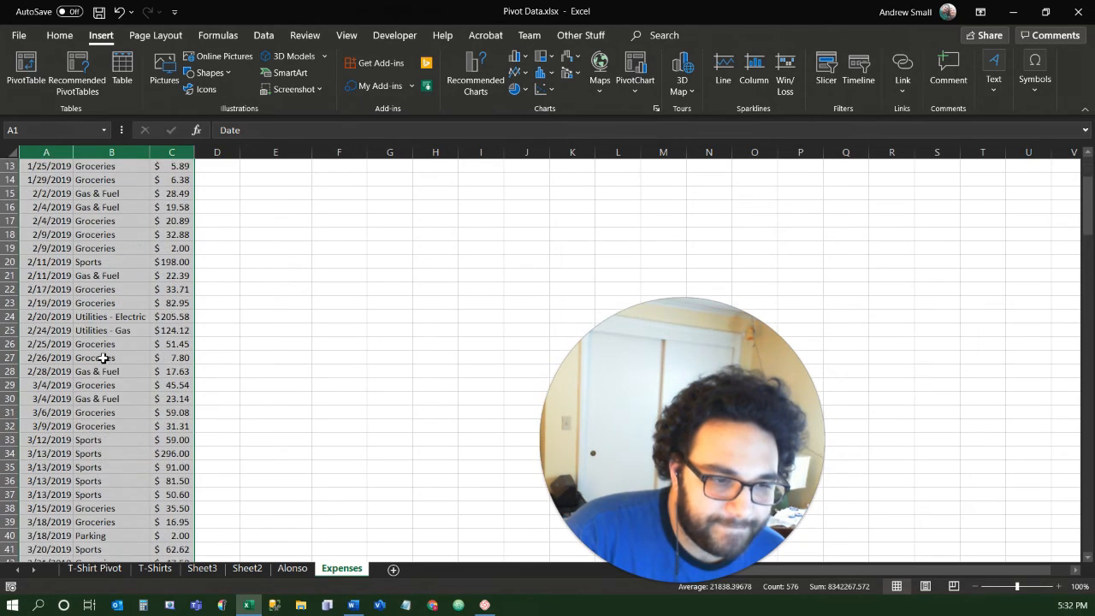
{"action": "scroll", "coordinate": [102, 371], "scroll_direction": "down", "scroll_amount": 20}
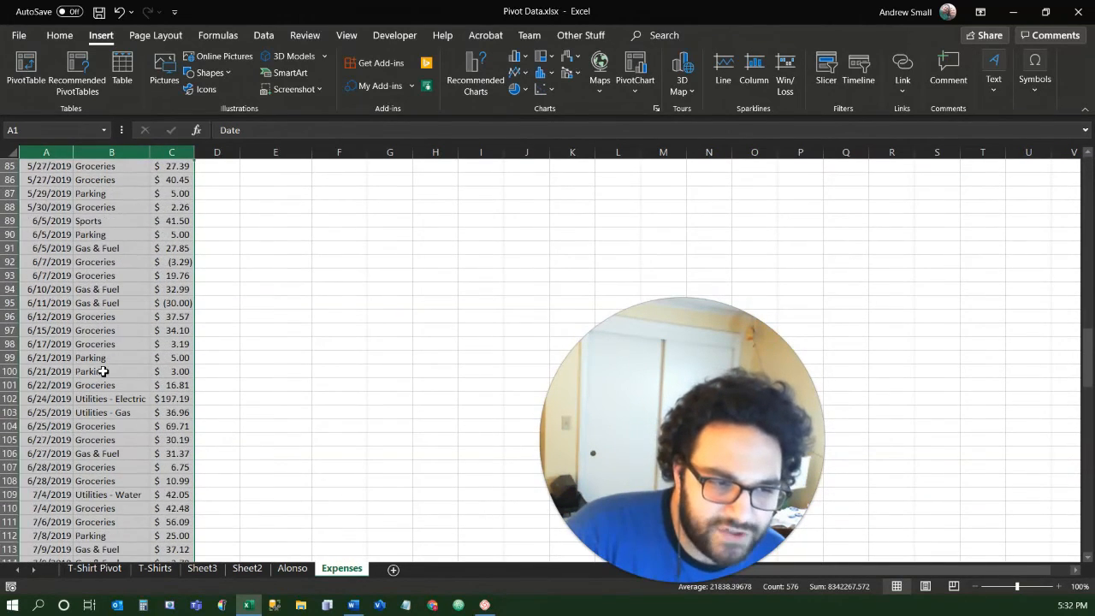
{"action": "scroll", "coordinate": [103, 371], "scroll_direction": "down", "scroll_amount": 8}
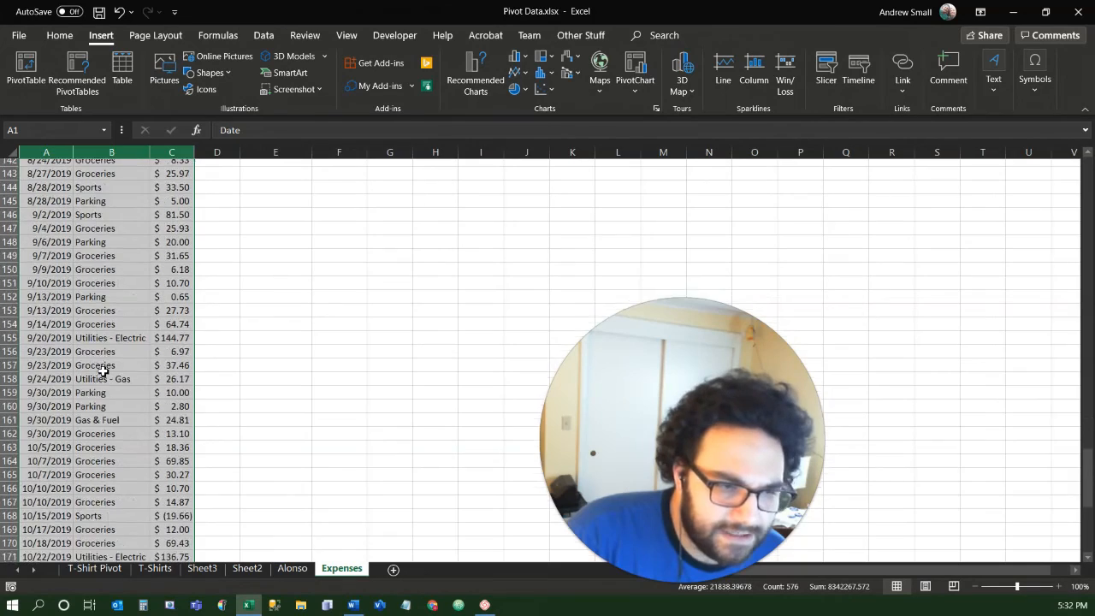
{"action": "scroll", "coordinate": [104, 369], "scroll_direction": "up", "scroll_amount": 20}
{"action": "scroll", "coordinate": [104, 369], "scroll_direction": "up", "scroll_amount": 20}
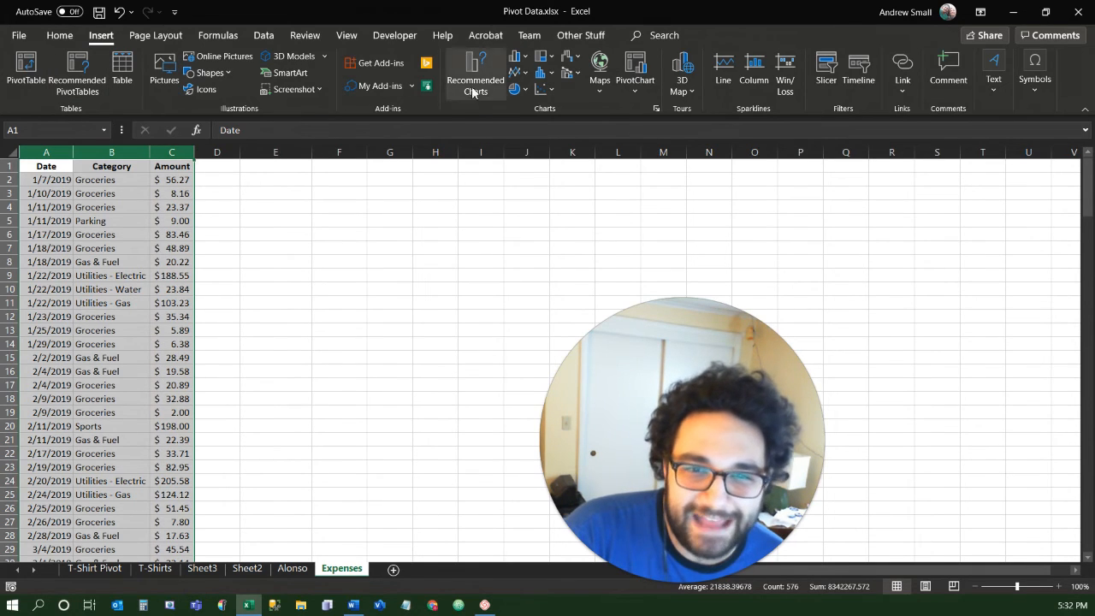
Try a 2-D clustered column chart of the selected expense columns, placed beside the data, and delete it.
{"action": "left_click", "coordinate": [539, 79]}
{"action": "left_click", "coordinate": [517, 61]}
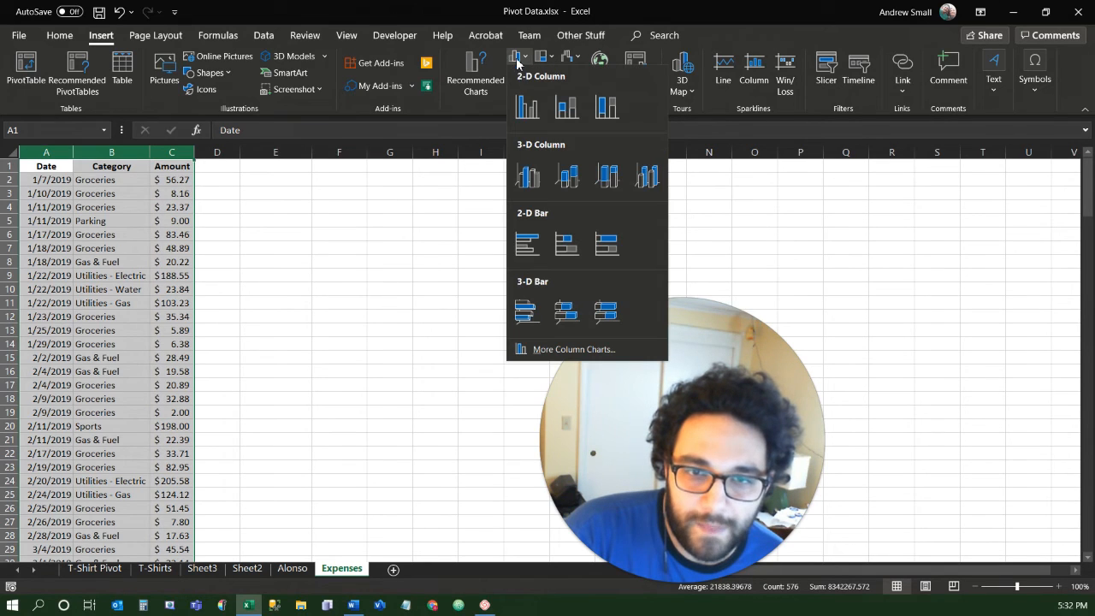
{"action": "left_click", "coordinate": [526, 107]}
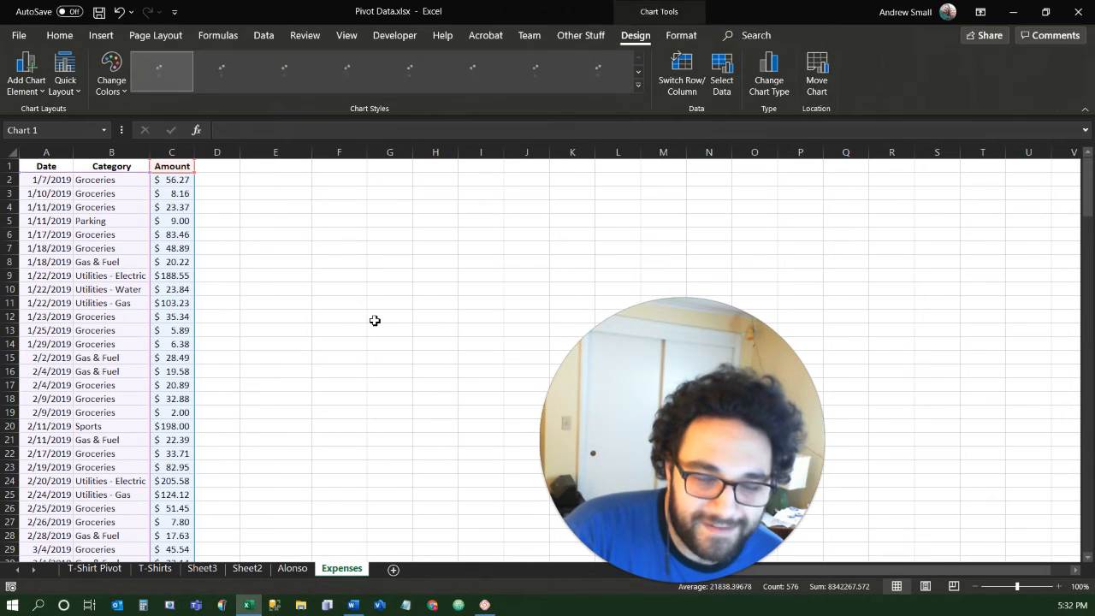
{"action": "left_click_drag", "start_coordinate": [485, 274], "coordinate": [318, 174]}
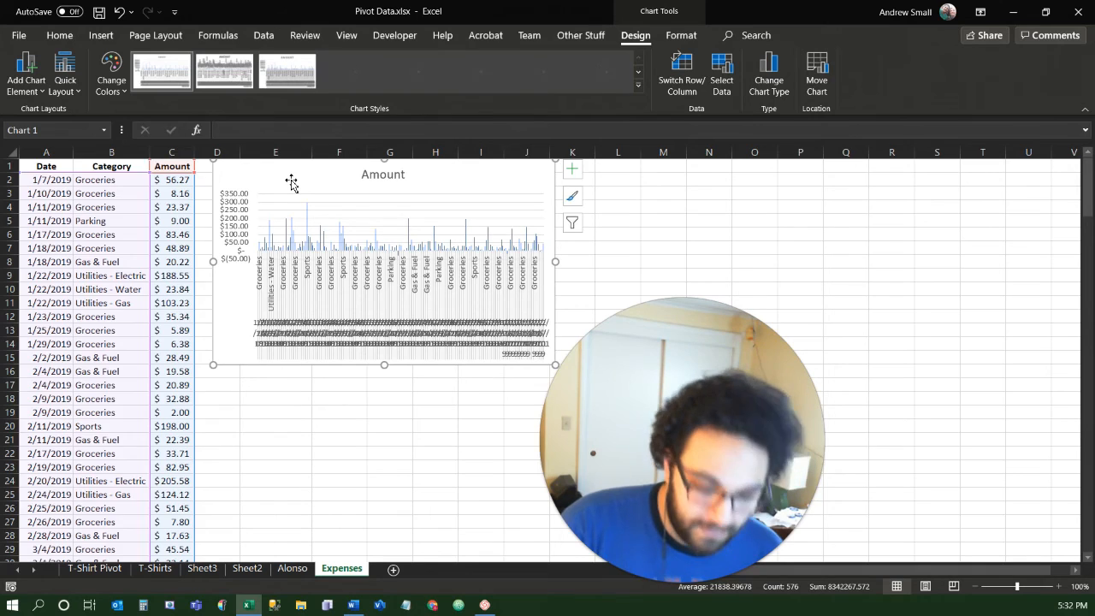
{"action": "key", "text": "Delete"}
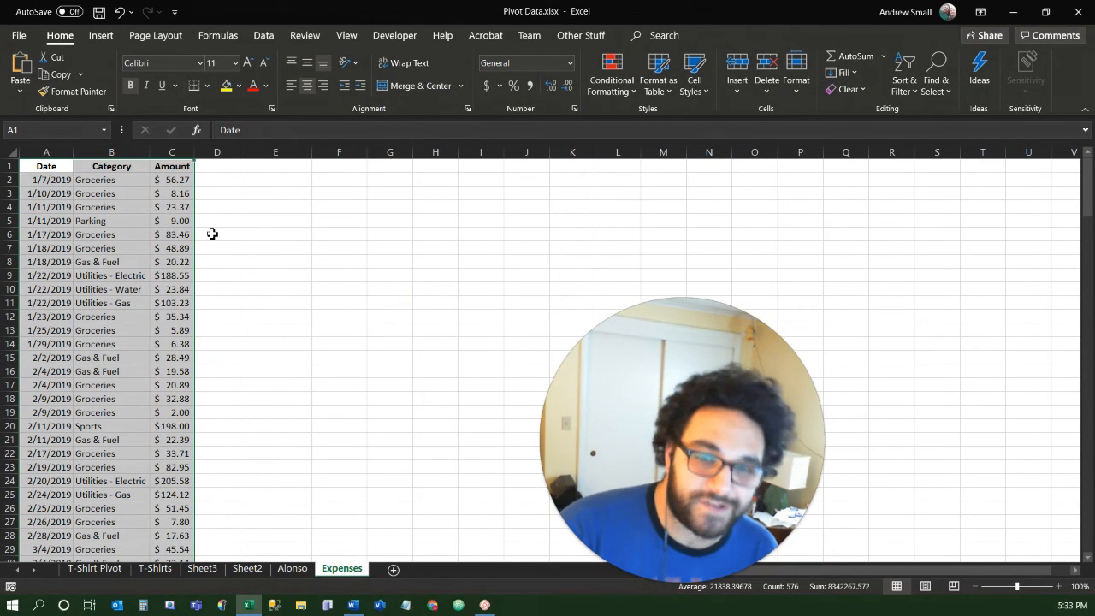
Create a PivotChart from Expenses columns A to C on a new worksheet and add the Date field to its axis.
{"action": "left_click", "coordinate": [110, 42]}
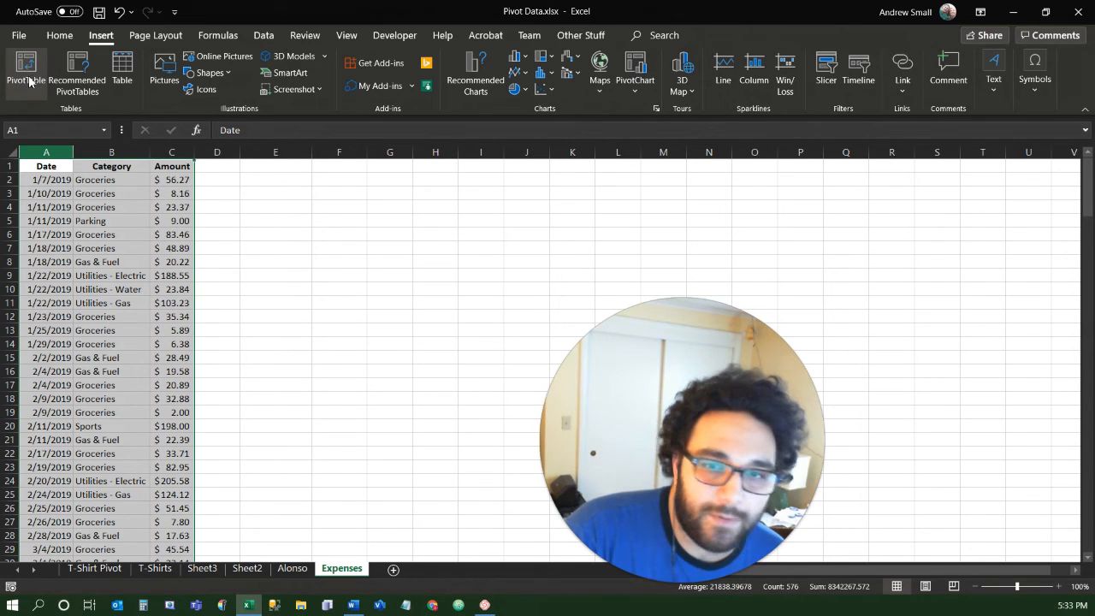
{"action": "left_click", "coordinate": [637, 64]}
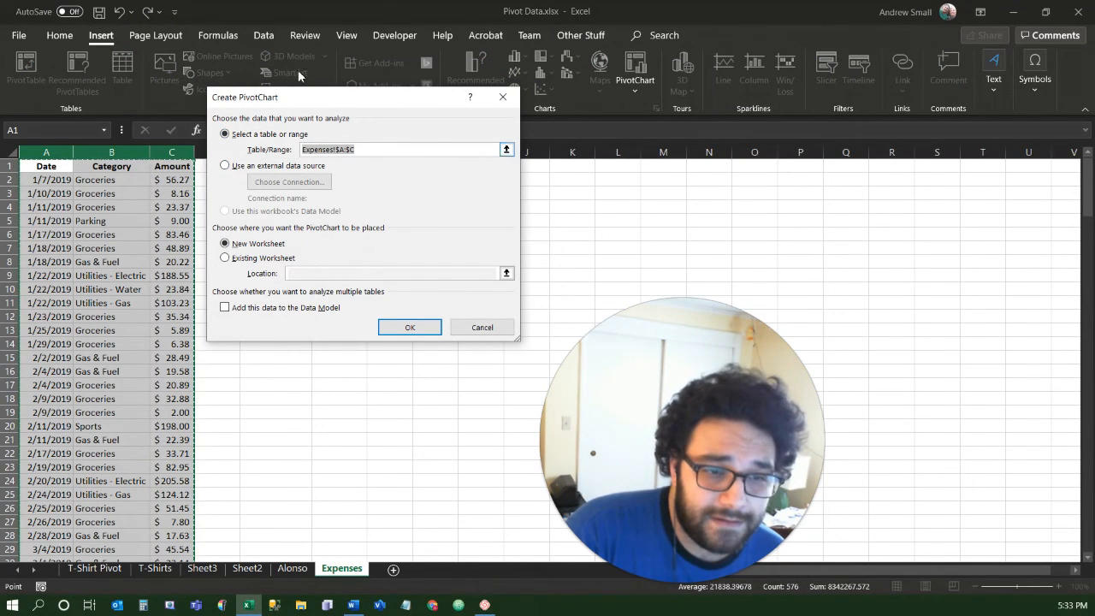
{"action": "left_click", "coordinate": [418, 329]}
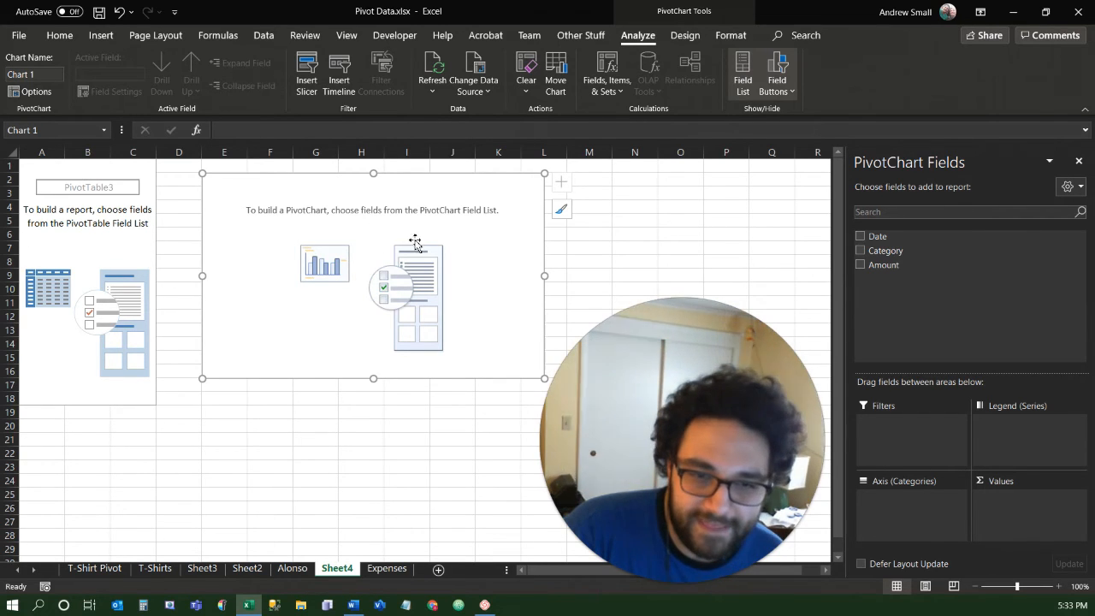
{"action": "left_click_drag", "start_coordinate": [336, 247], "coordinate": [305, 249]}
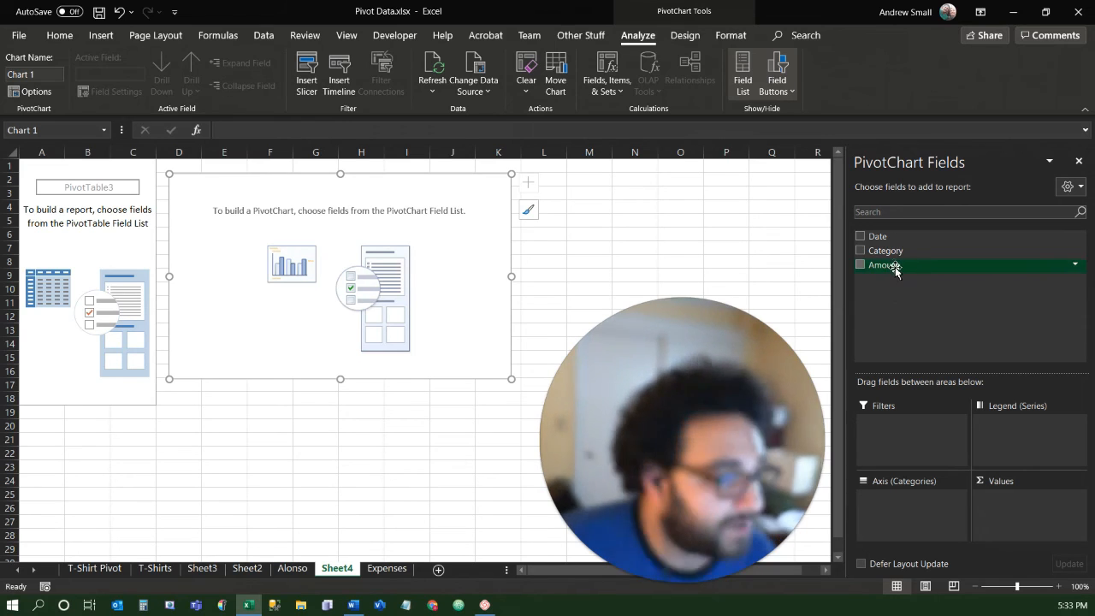
{"action": "left_click", "coordinate": [860, 238]}
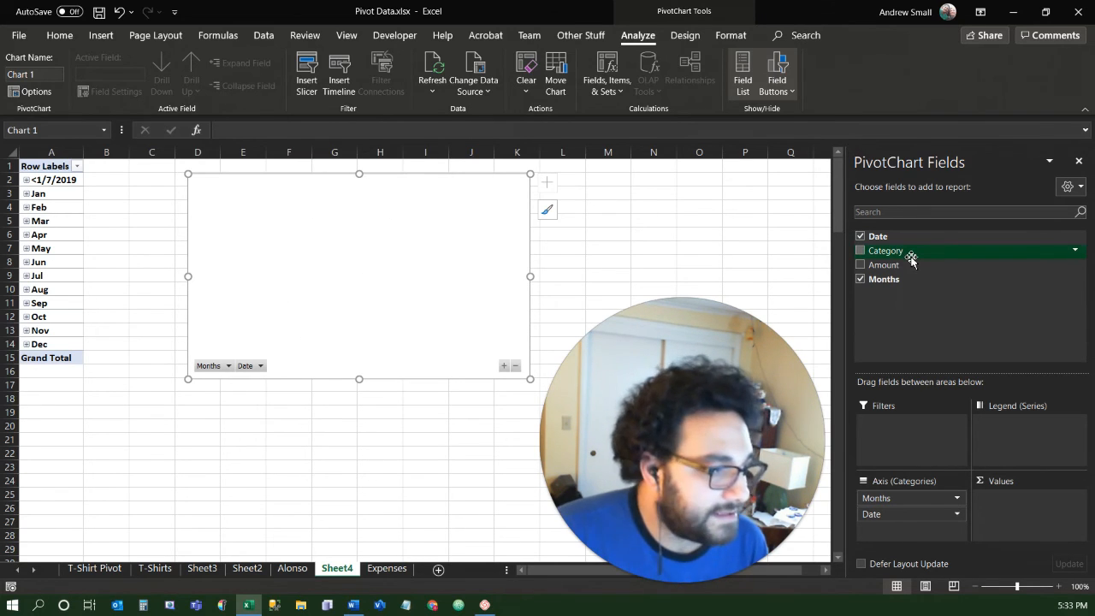
Add the Category field to the PivotChart's axis, remove the Date field, and check the January row's breakdown.
{"action": "left_click", "coordinate": [860, 250]}
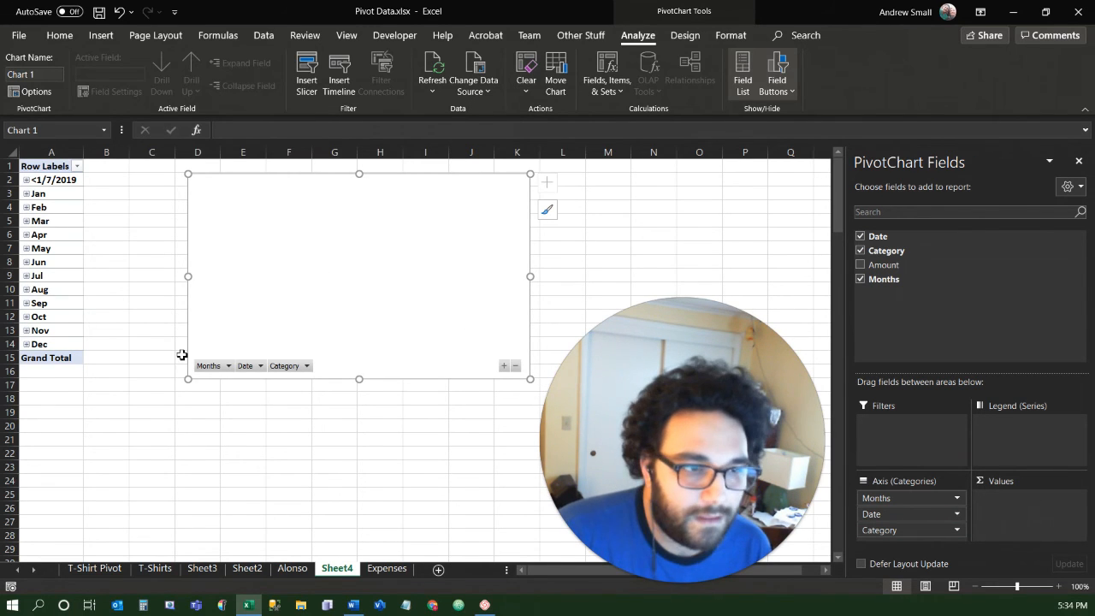
{"action": "left_click", "coordinate": [26, 194]}
{"action": "left_click", "coordinate": [25, 194]}
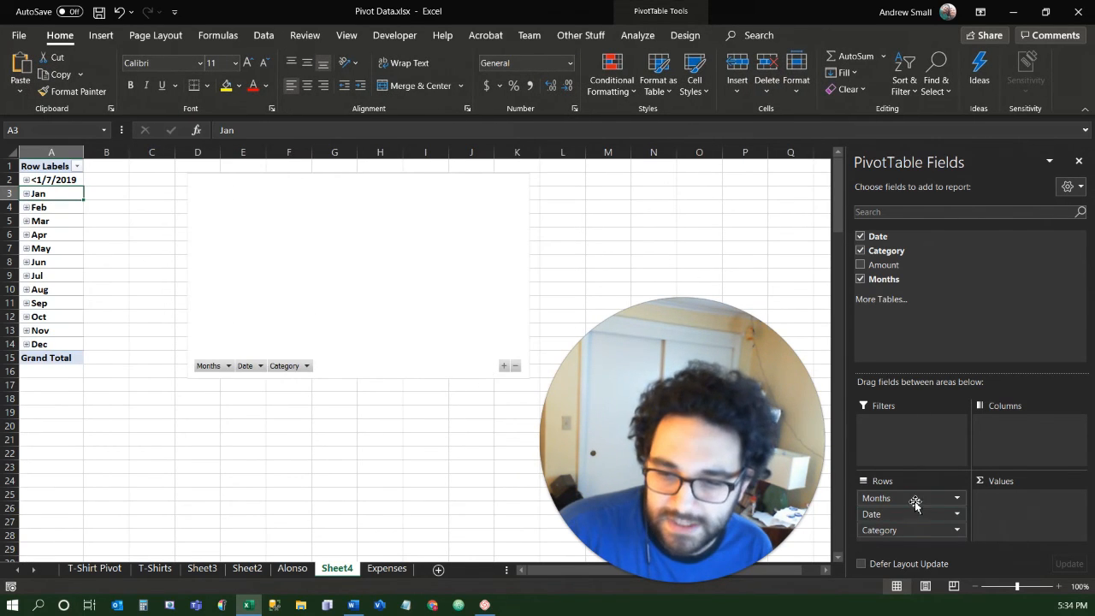
{"action": "left_click_drag", "start_coordinate": [916, 516], "coordinate": [973, 339]}
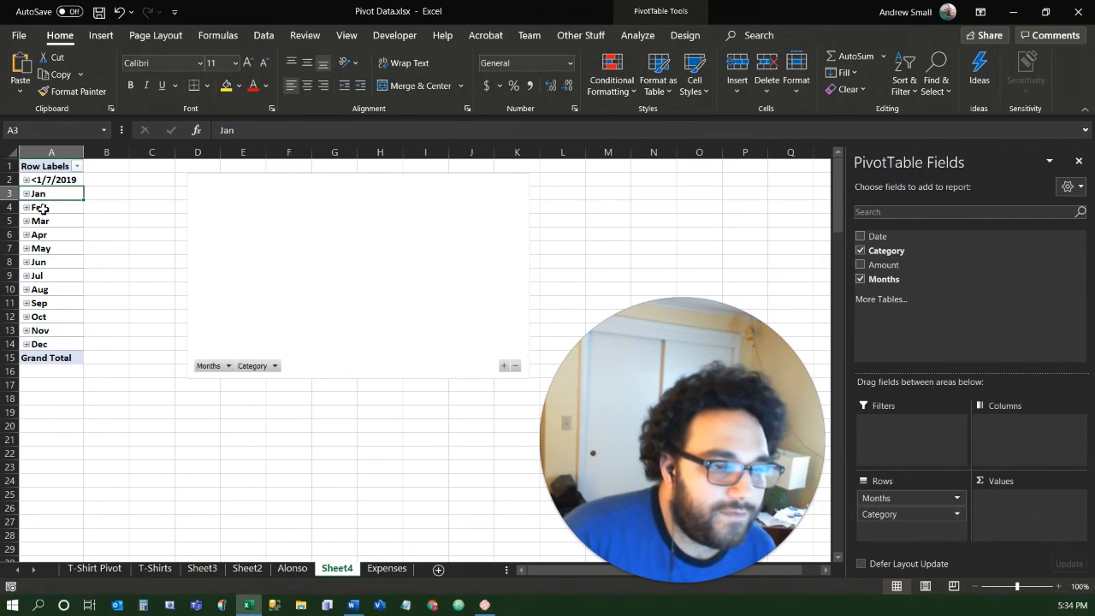
{"action": "left_click", "coordinate": [26, 194]}
{"action": "left_click", "coordinate": [25, 194]}
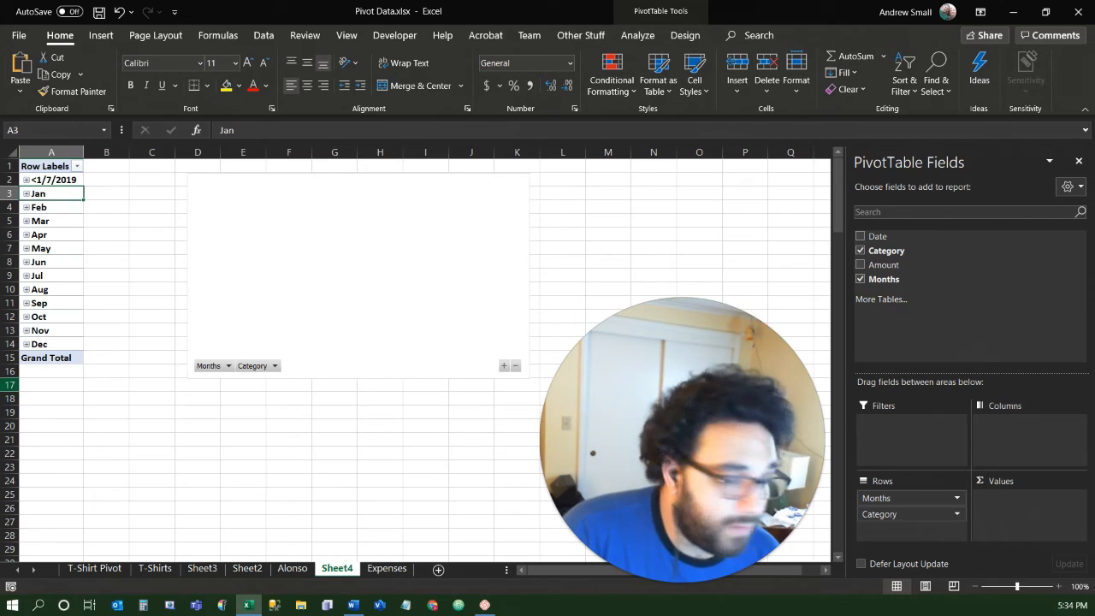
Sum the Amount field as the chart's values and move Category from the axis to the report filters.
{"action": "left_click_drag", "start_coordinate": [883, 267], "coordinate": [1012, 499]}
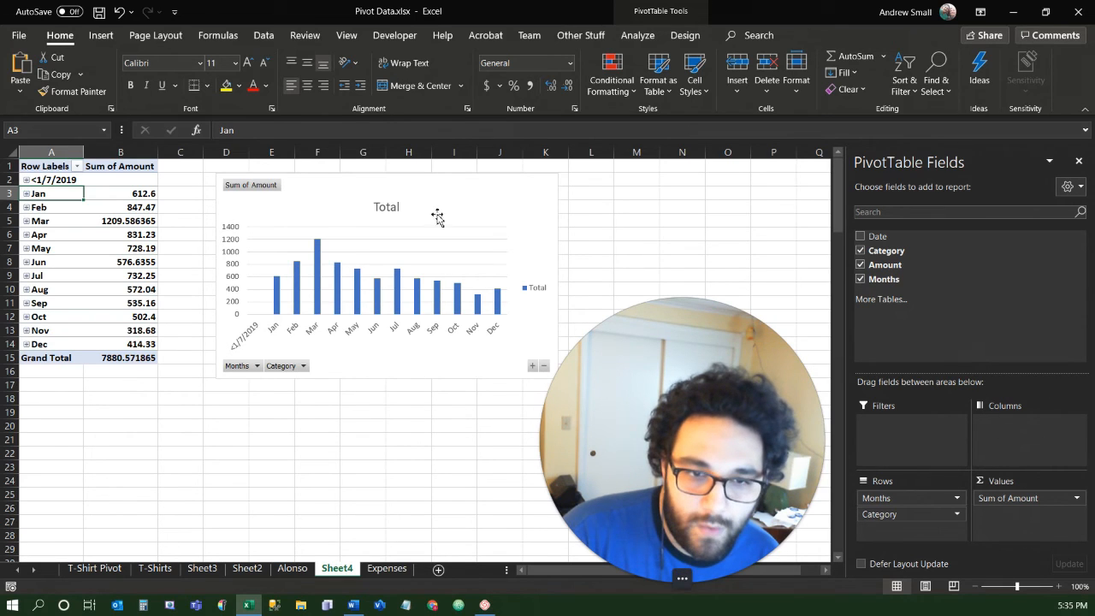
{"action": "left_click", "coordinate": [308, 204]}
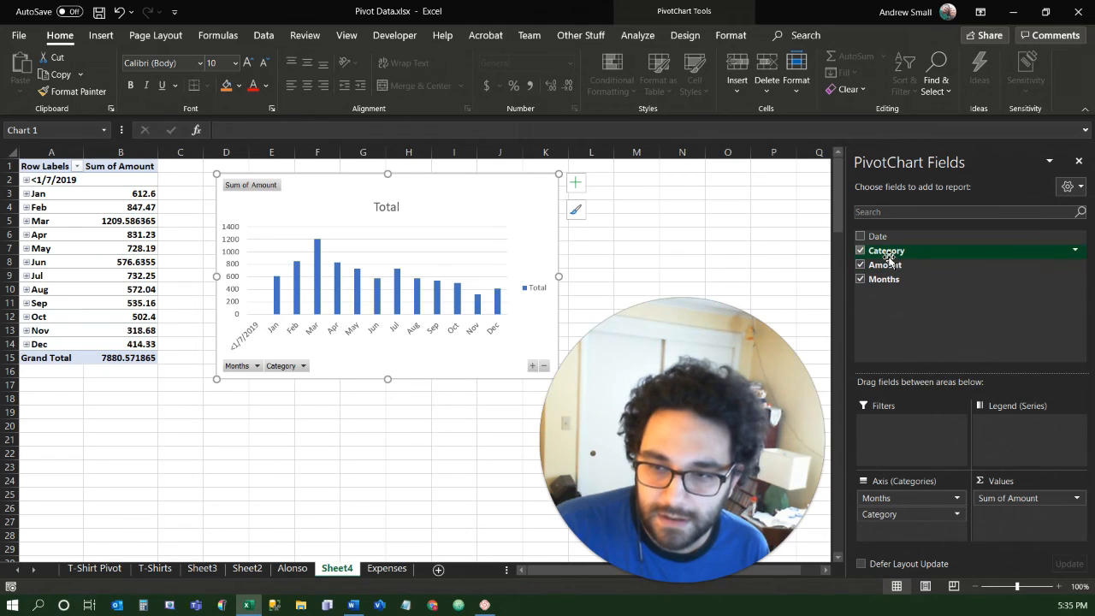
{"action": "left_click_drag", "start_coordinate": [889, 254], "coordinate": [947, 430]}
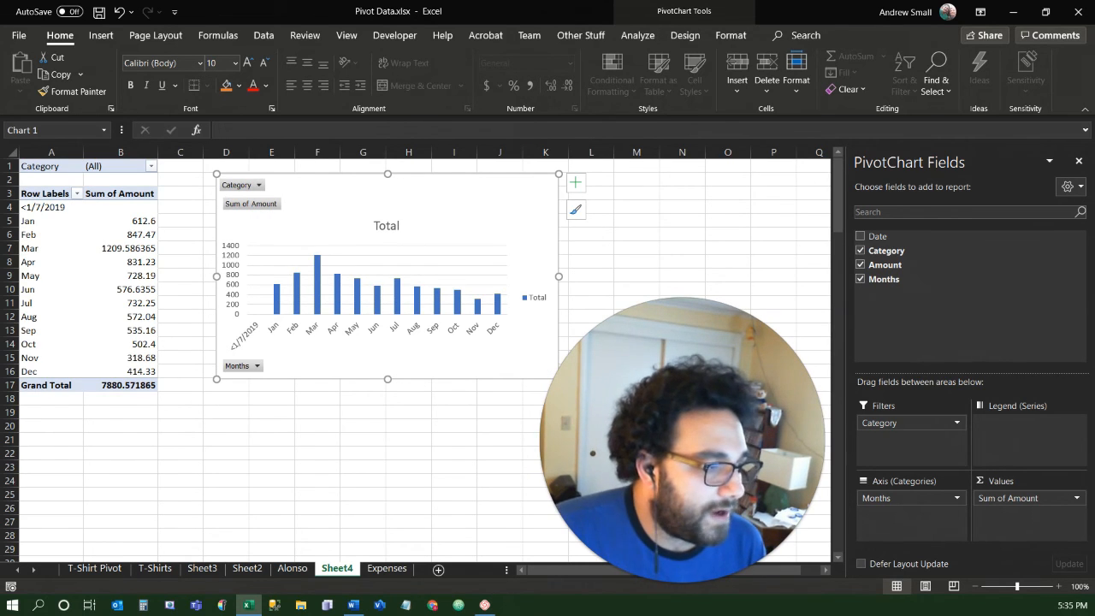
Filter Category with multiple items so only Utilities - Electric, Utilities - Gas and Utilities - Water are included.
{"action": "left_click", "coordinate": [152, 166]}
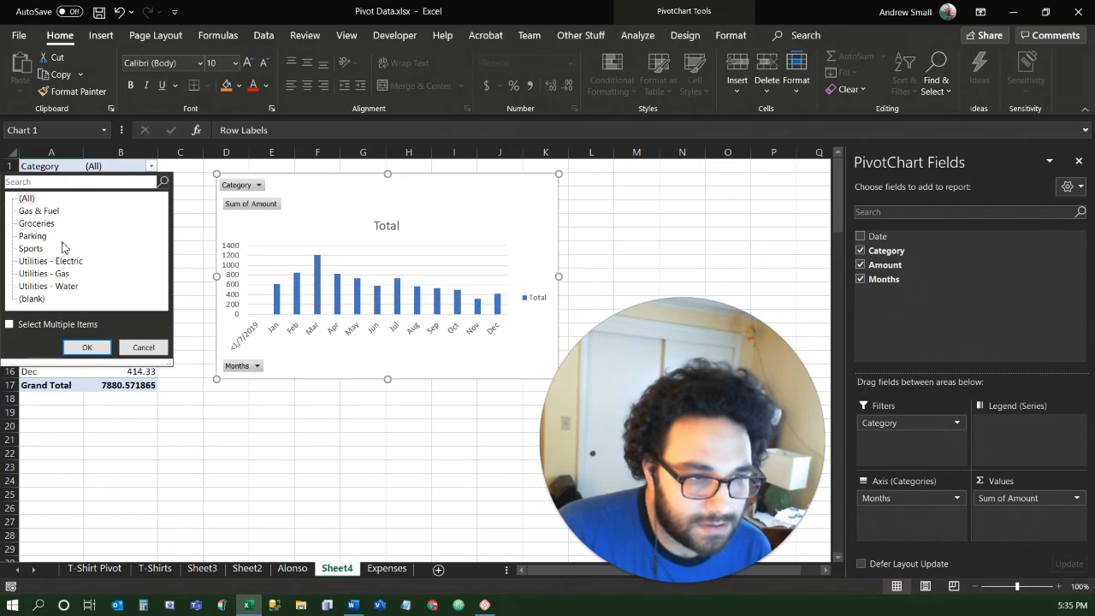
{"action": "key", "text": "Escape"}
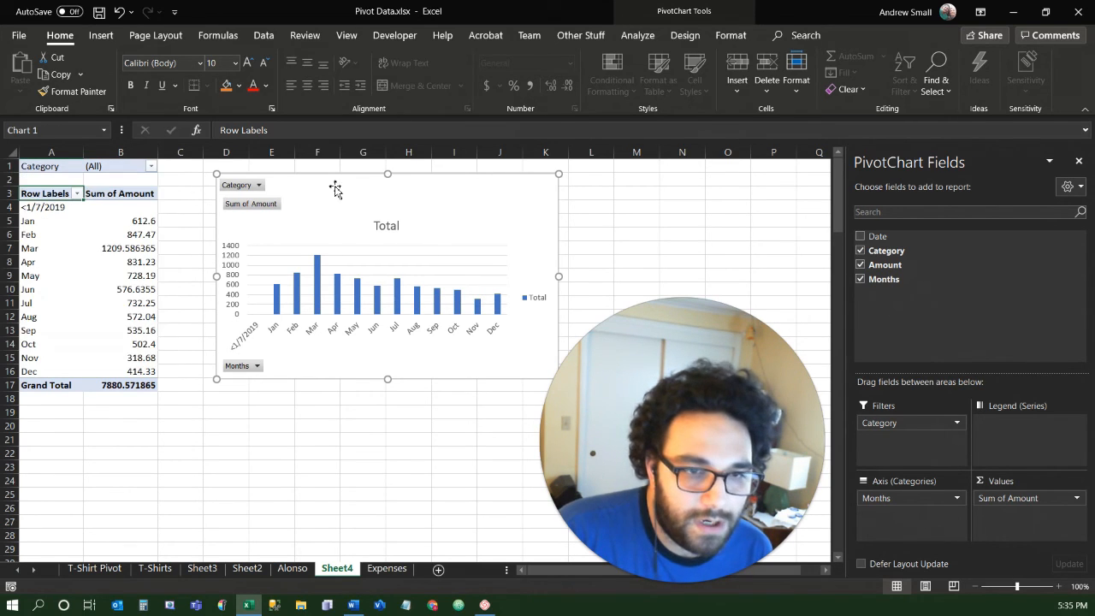
{"action": "left_click", "coordinate": [258, 186]}
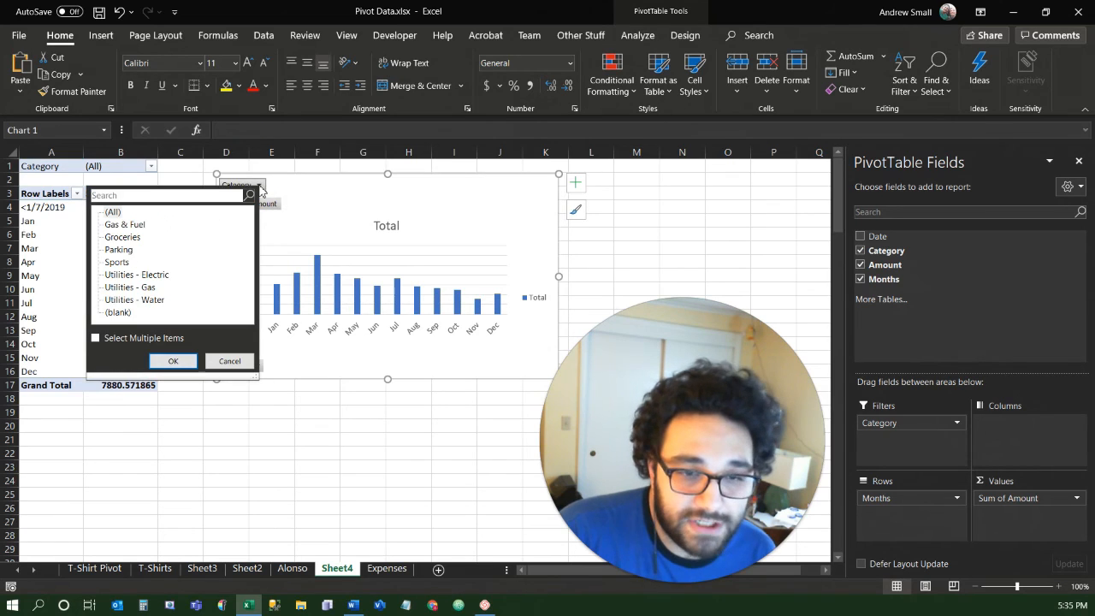
{"action": "left_click", "coordinate": [110, 340]}
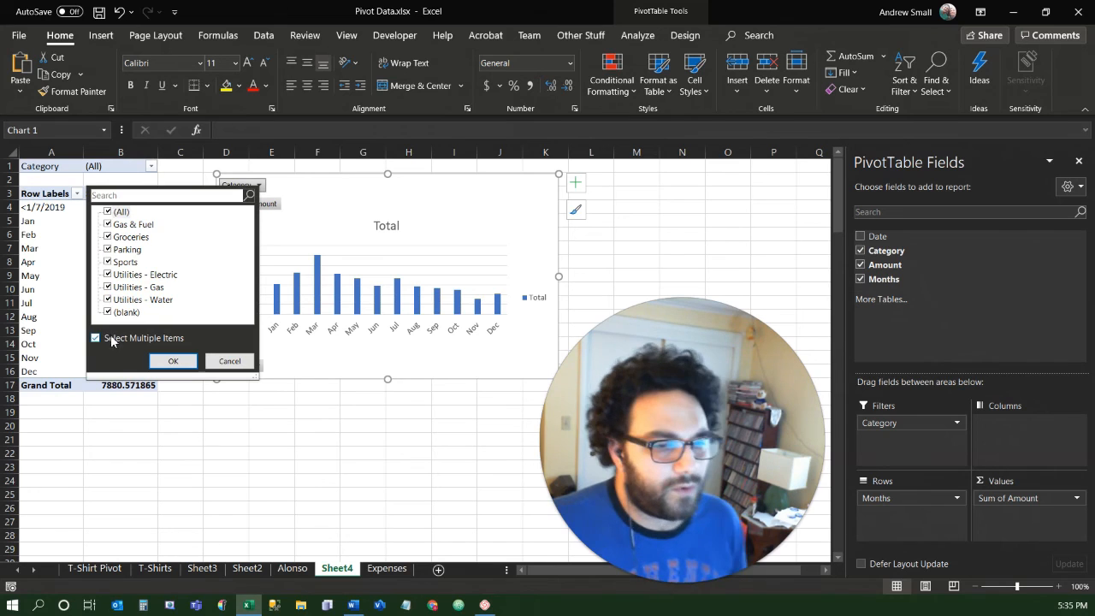
{"action": "left_click", "coordinate": [111, 226]}
{"action": "left_click", "coordinate": [108, 237]}
{"action": "left_click", "coordinate": [108, 250]}
{"action": "left_click", "coordinate": [108, 263]}
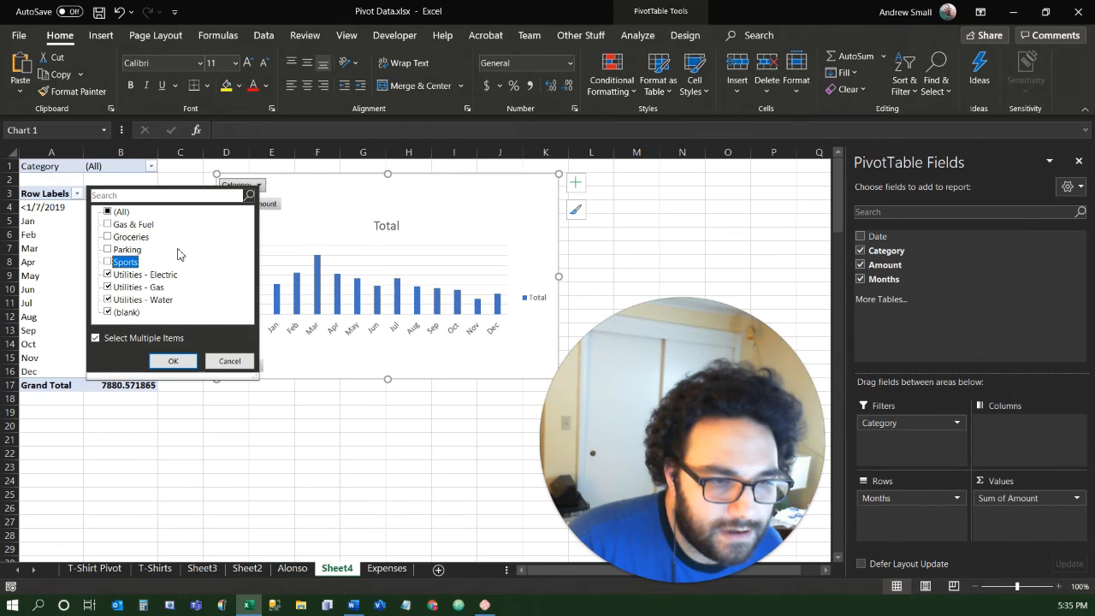
{"action": "left_click", "coordinate": [108, 312]}
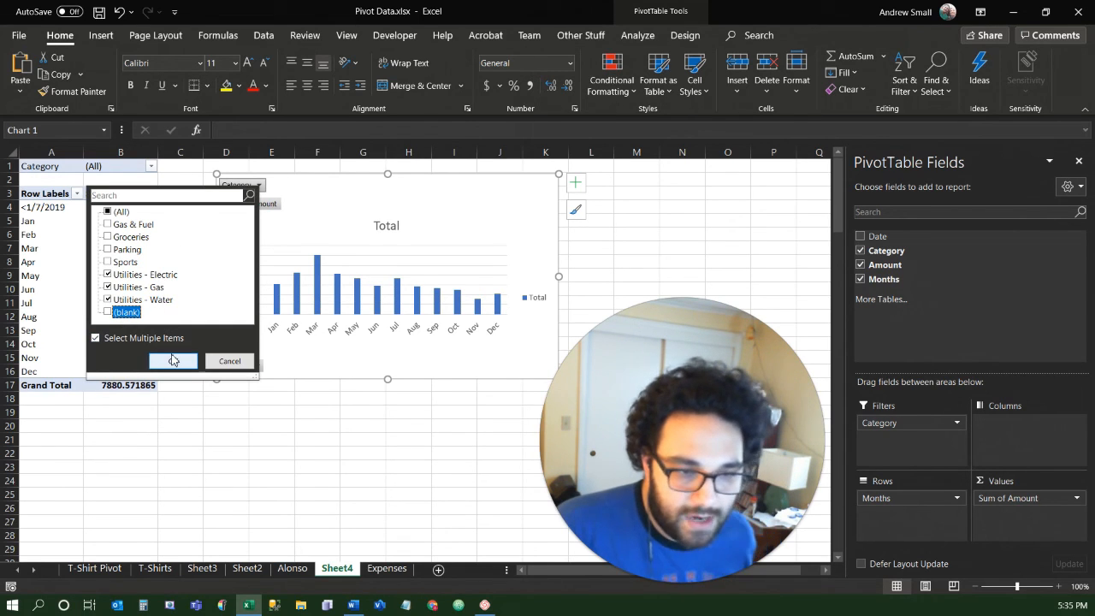
{"action": "left_click", "coordinate": [174, 362]}
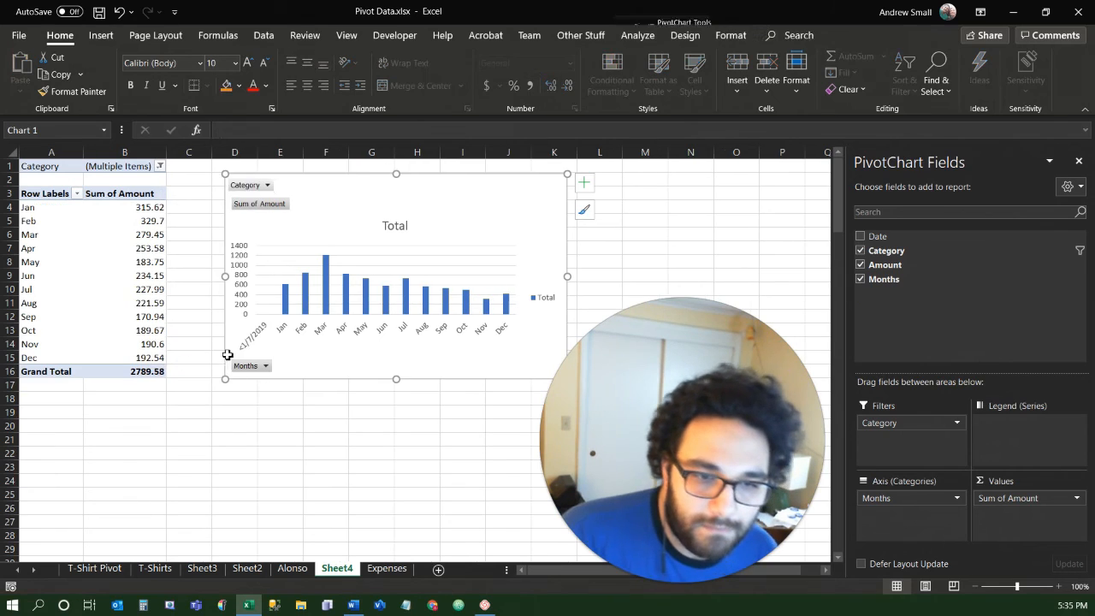
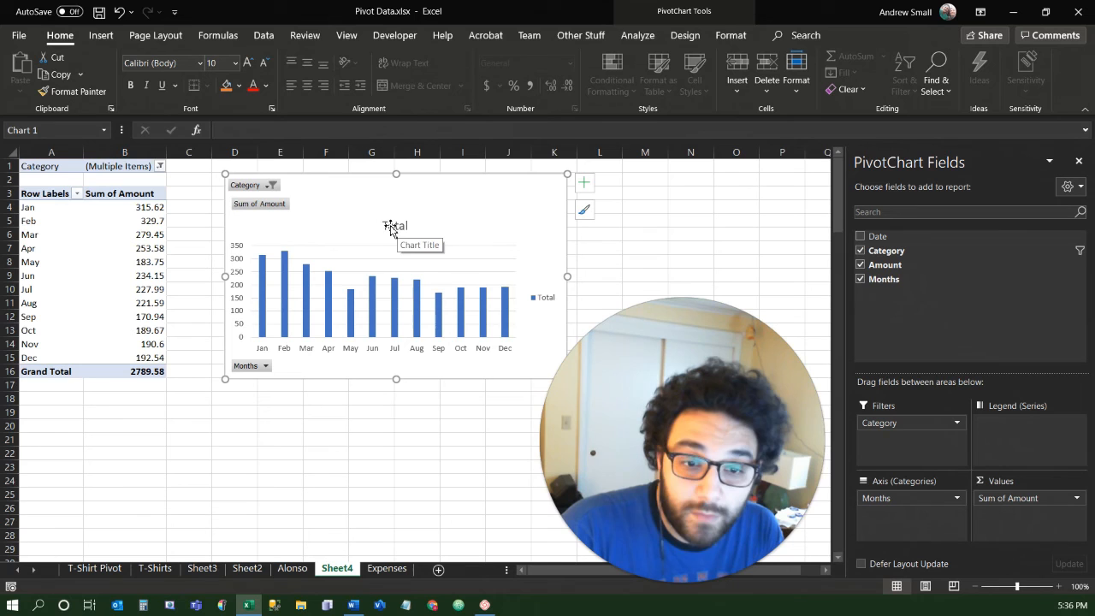
Retitle the PivotChart "Expenses by Category 2019".
{"action": "left_click", "coordinate": [390, 228]}
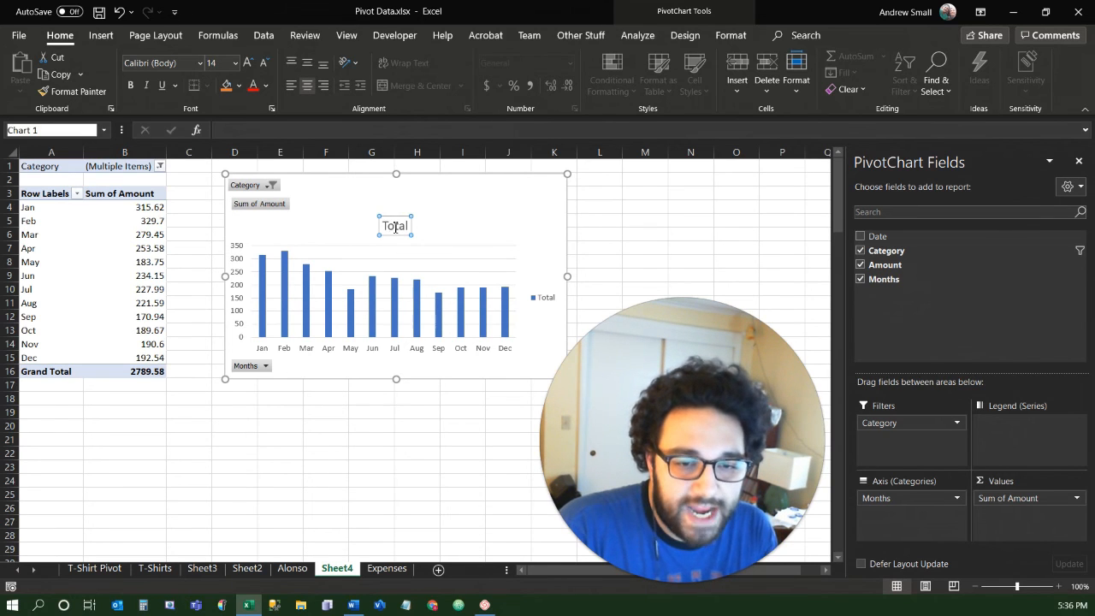
{"action": "double_click", "coordinate": [393, 226]}
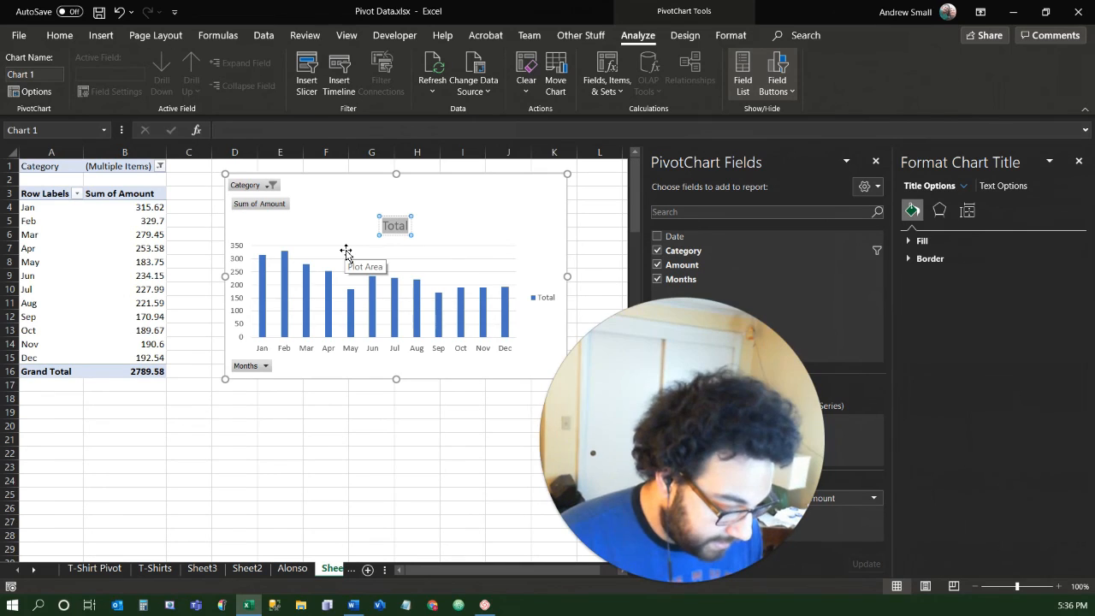
{"action": "type", "text": "Expenses"}
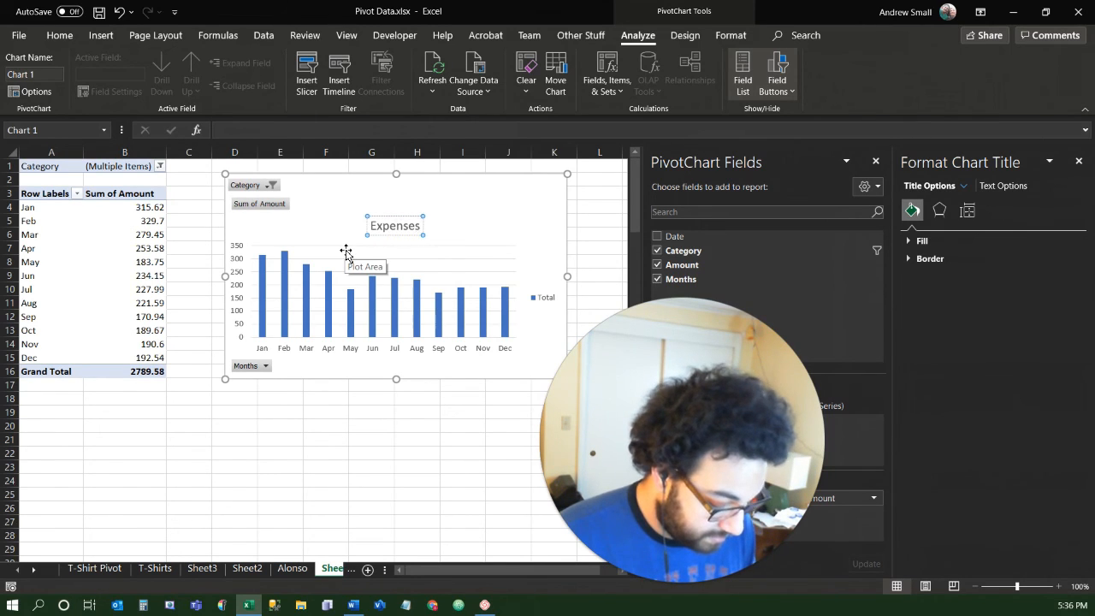
{"action": "type", "text": " by Category"}
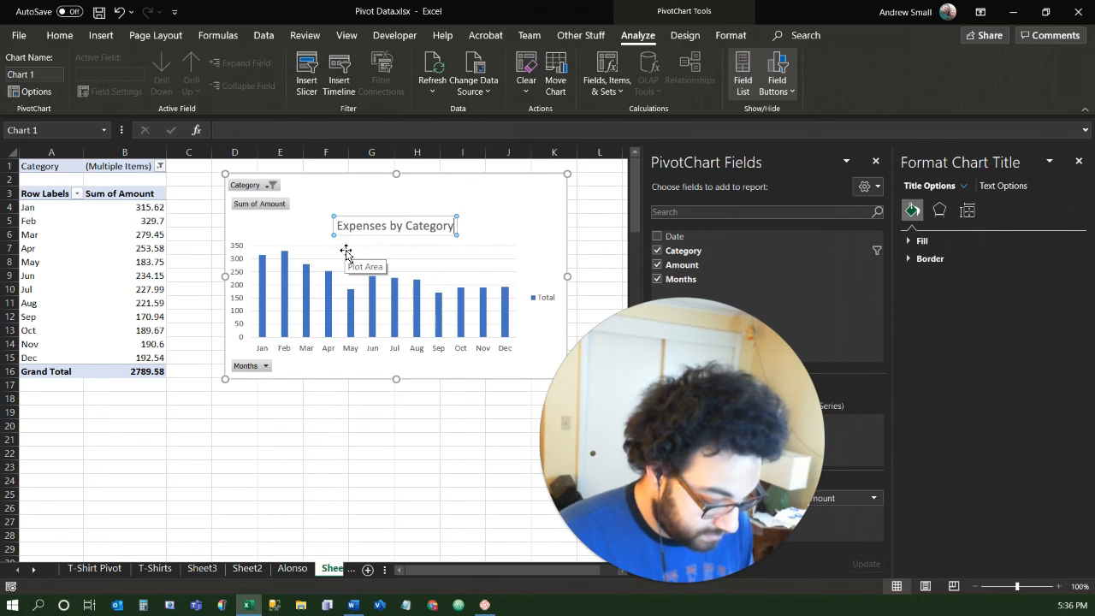
{"action": "type", "text": " 2019"}
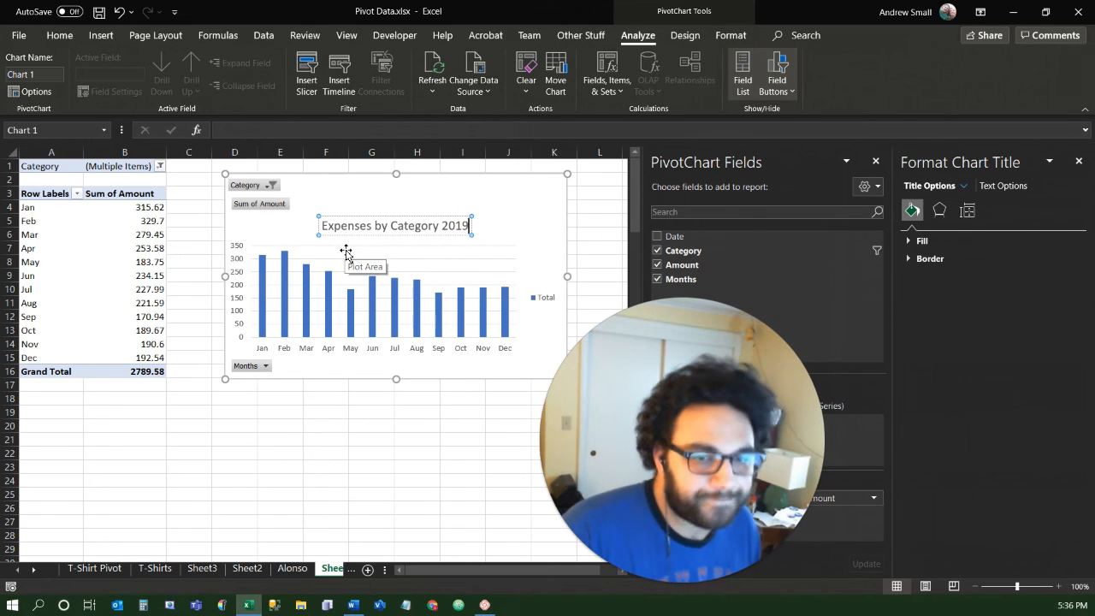
{"action": "left_click", "coordinate": [390, 194]}
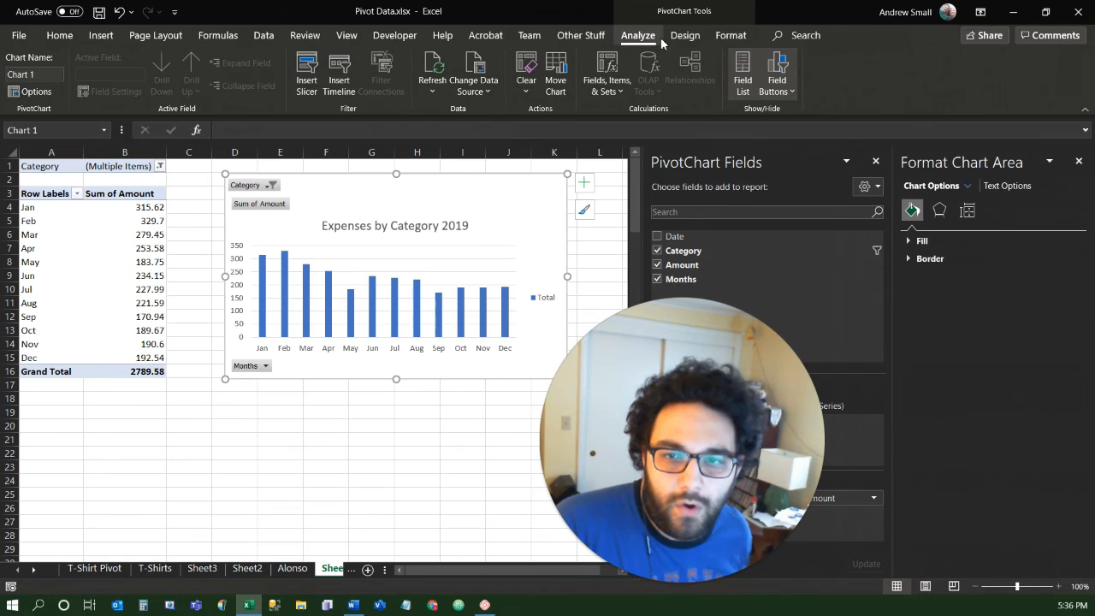
{"action": "left_click", "coordinate": [720, 38]}
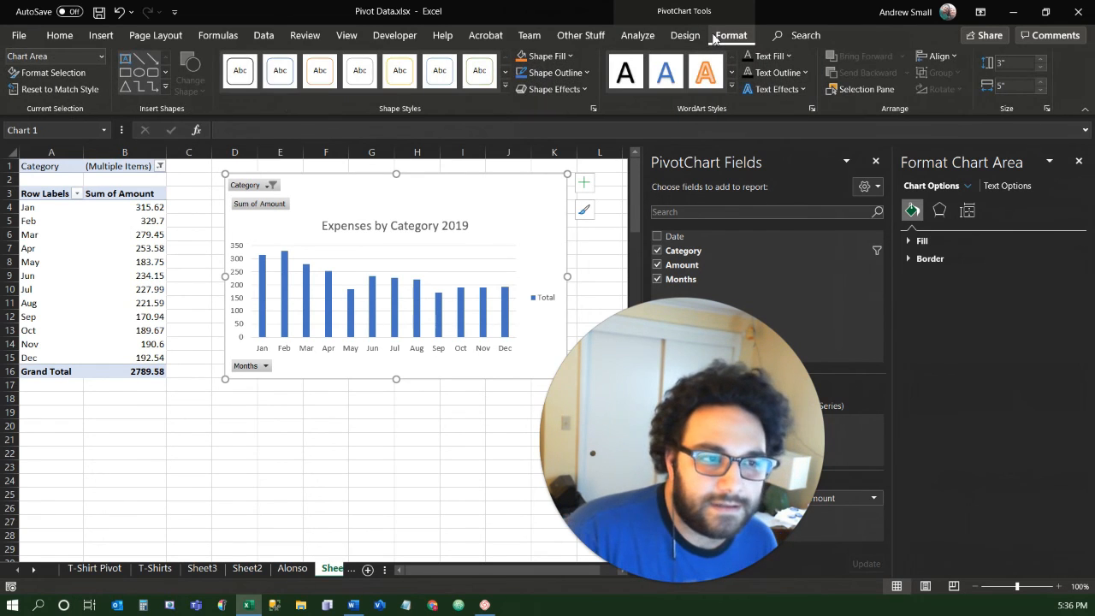
{"action": "left_click", "coordinate": [701, 38]}
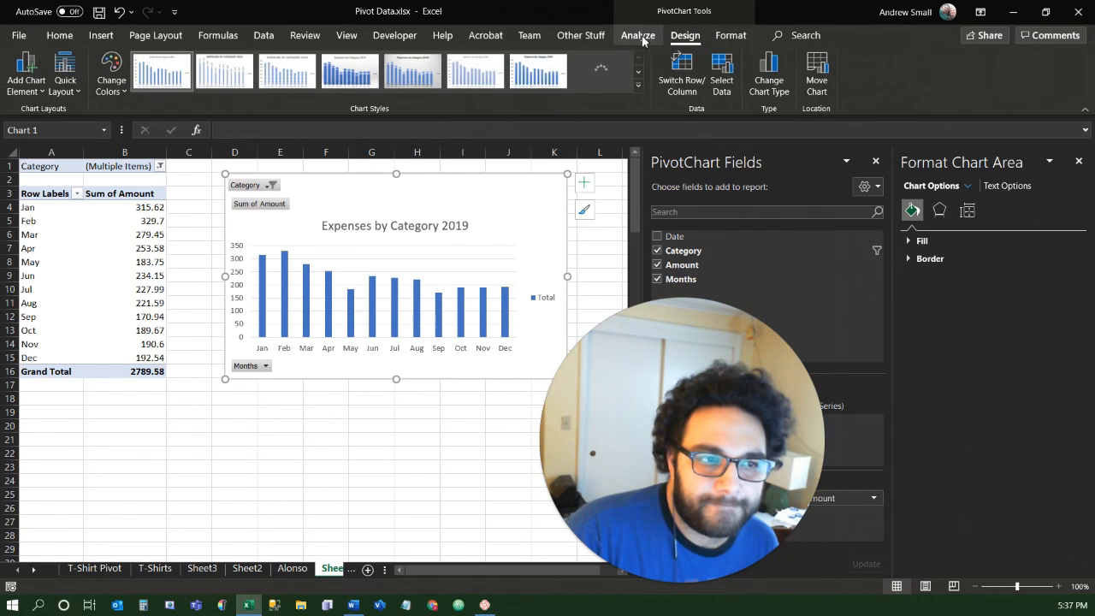
{"action": "left_click", "coordinate": [26, 82]}
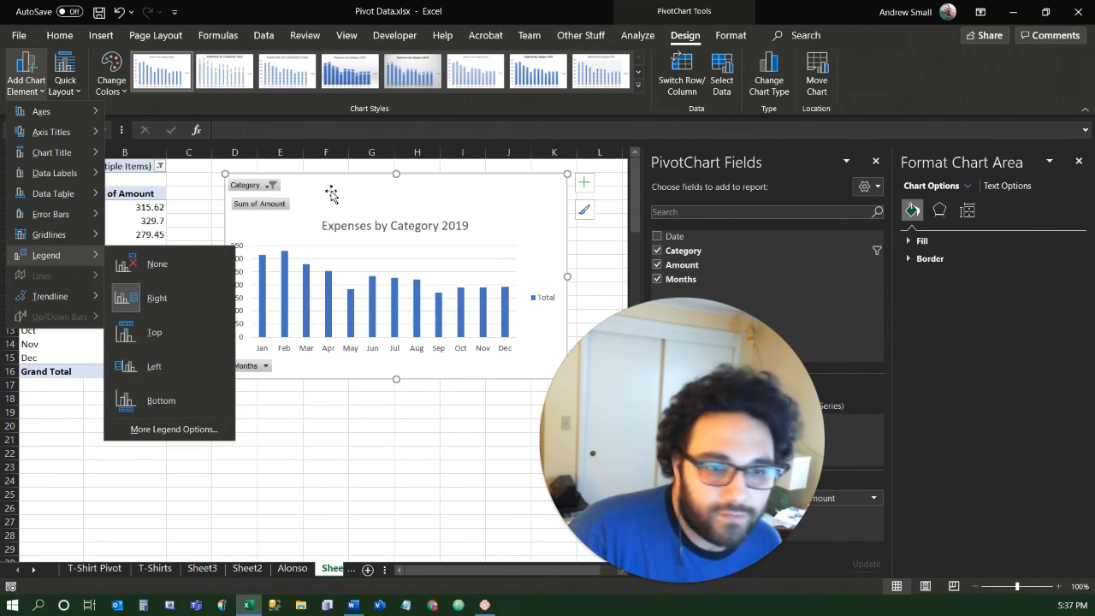
{"action": "left_click", "coordinate": [372, 195]}
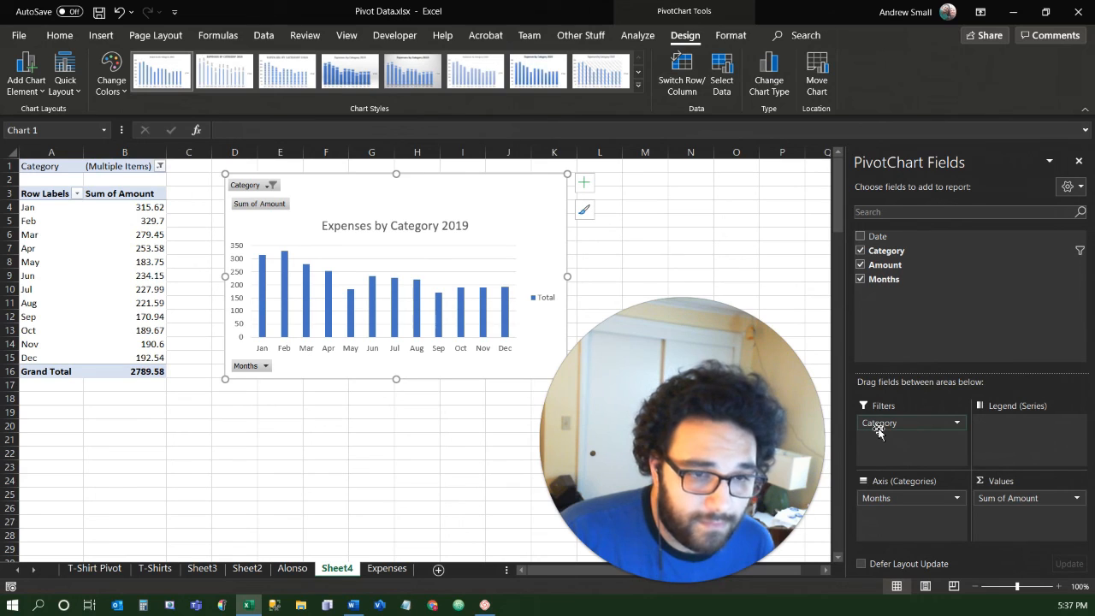
Move Category from the filters to the legend series and reposition the chart below the pivot table's February row.
{"action": "left_click_drag", "start_coordinate": [877, 426], "coordinate": [999, 431]}
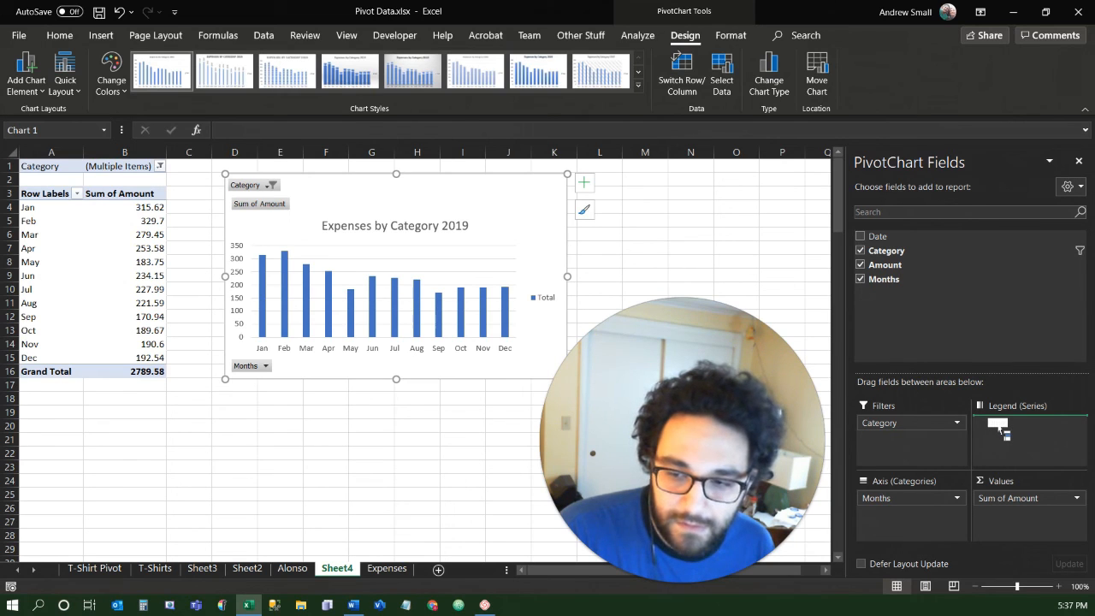
{"action": "left_click_drag", "start_coordinate": [999, 430], "coordinate": [1001, 428]}
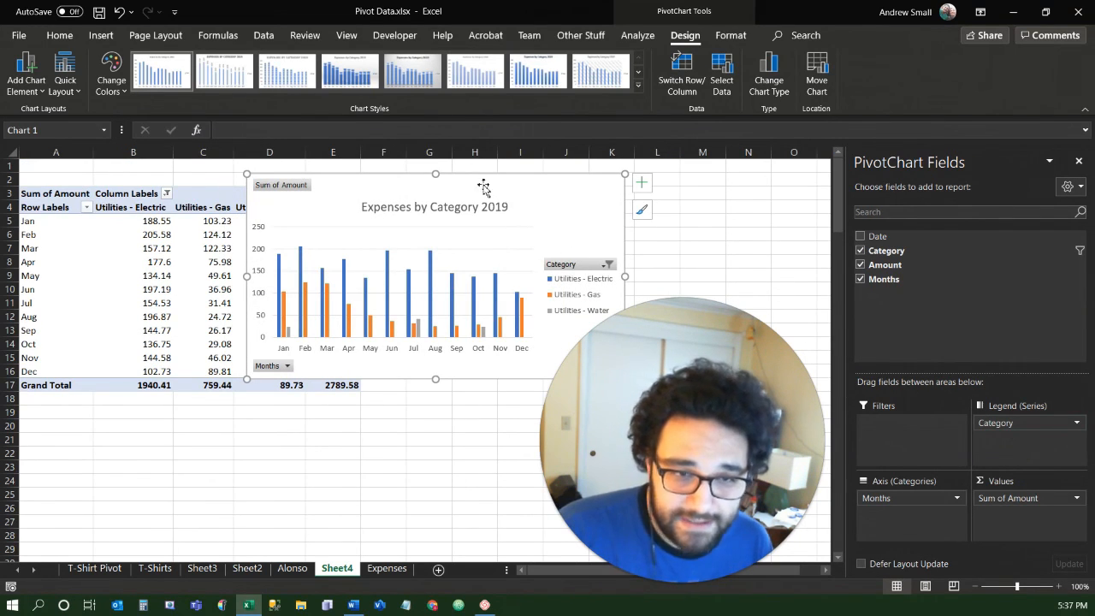
{"action": "left_click_drag", "start_coordinate": [505, 185], "coordinate": [333, 255]}
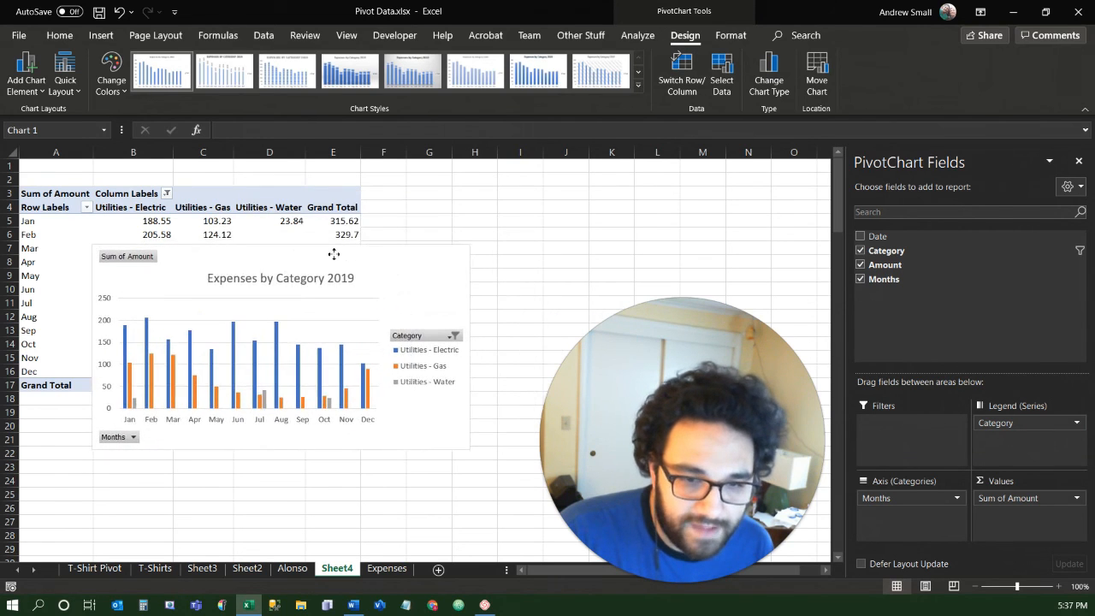
{"action": "left_click", "coordinate": [436, 336]}
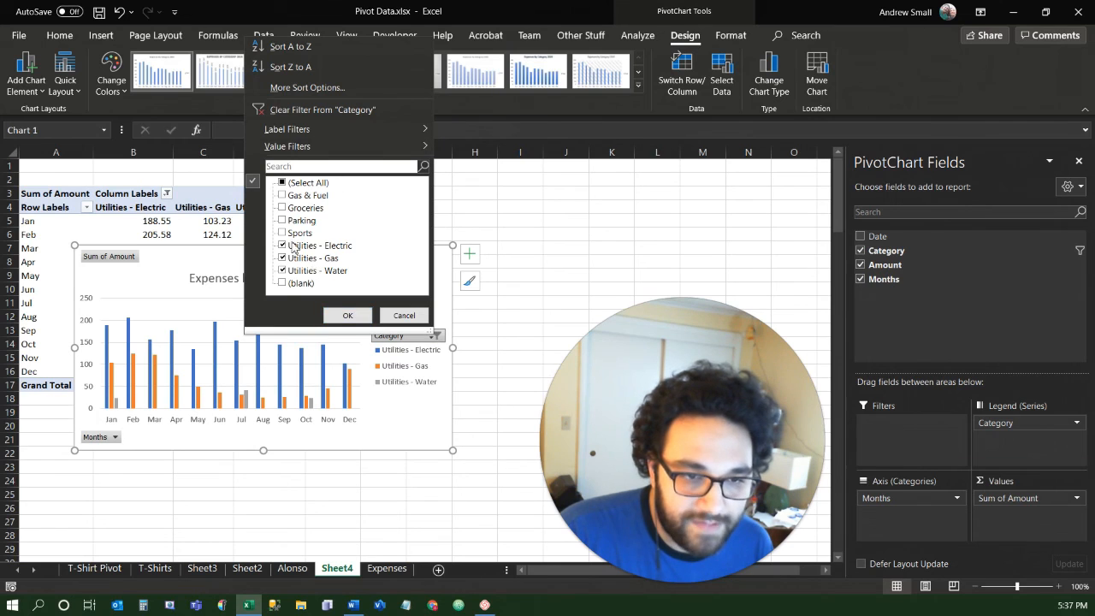
{"action": "left_click", "coordinate": [348, 315]}
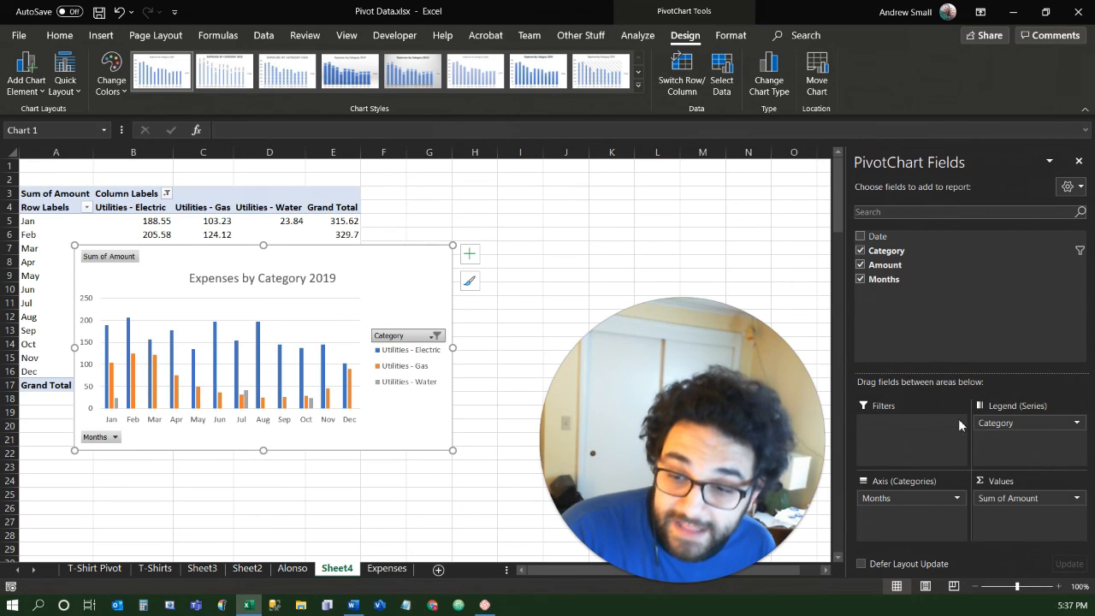
Switch Category to the report filters and back to the legend series to compare the two chart layouts.
{"action": "left_click_drag", "start_coordinate": [992, 425], "coordinate": [913, 429]}
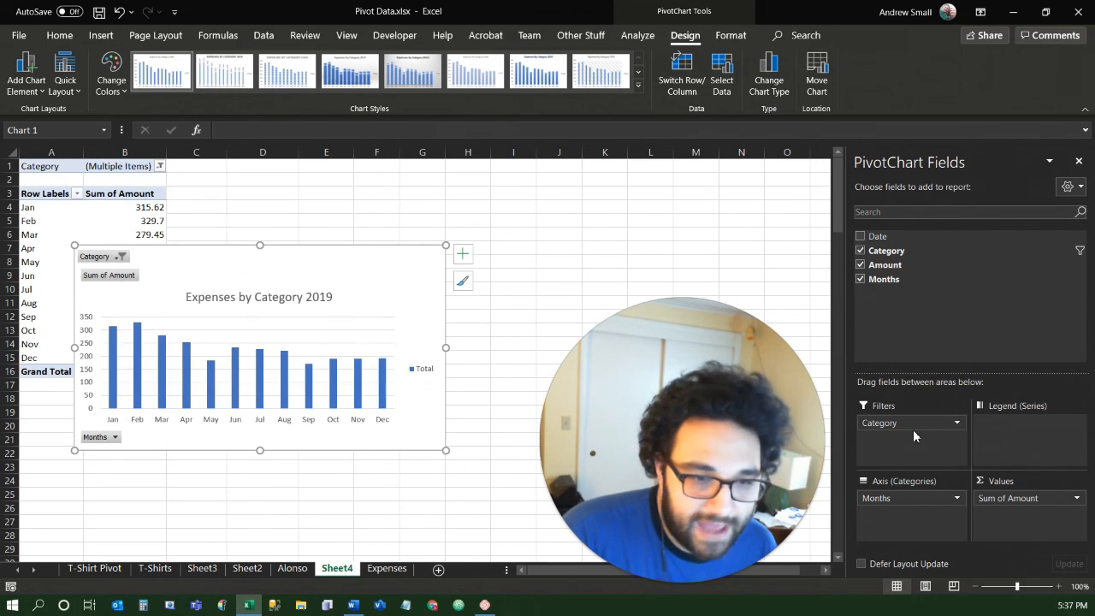
{"action": "left_click", "coordinate": [113, 346]}
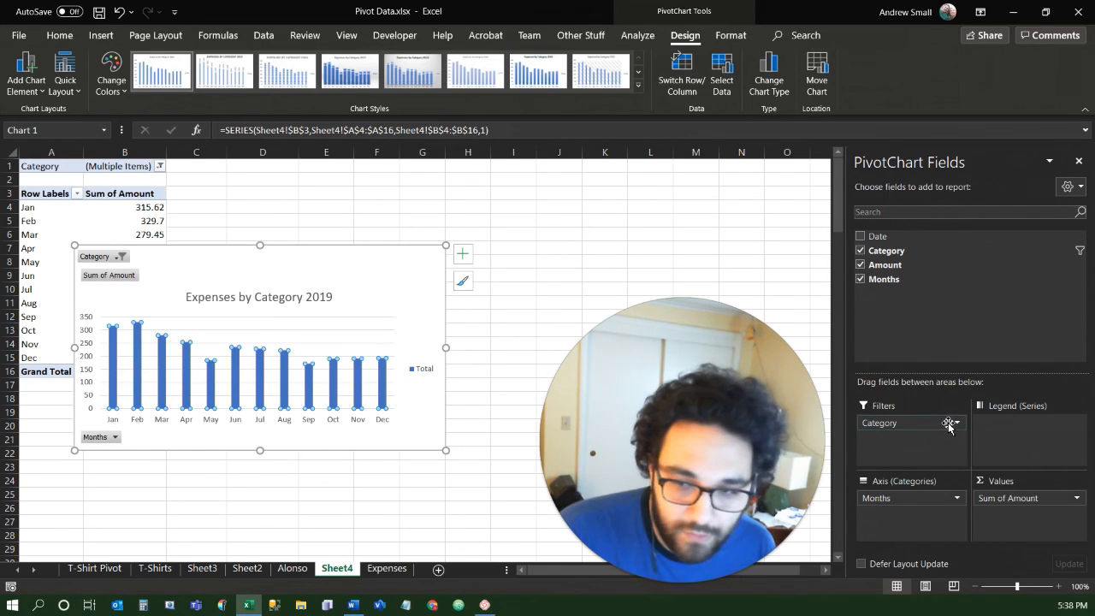
{"action": "left_click_drag", "start_coordinate": [931, 423], "coordinate": [1016, 428]}
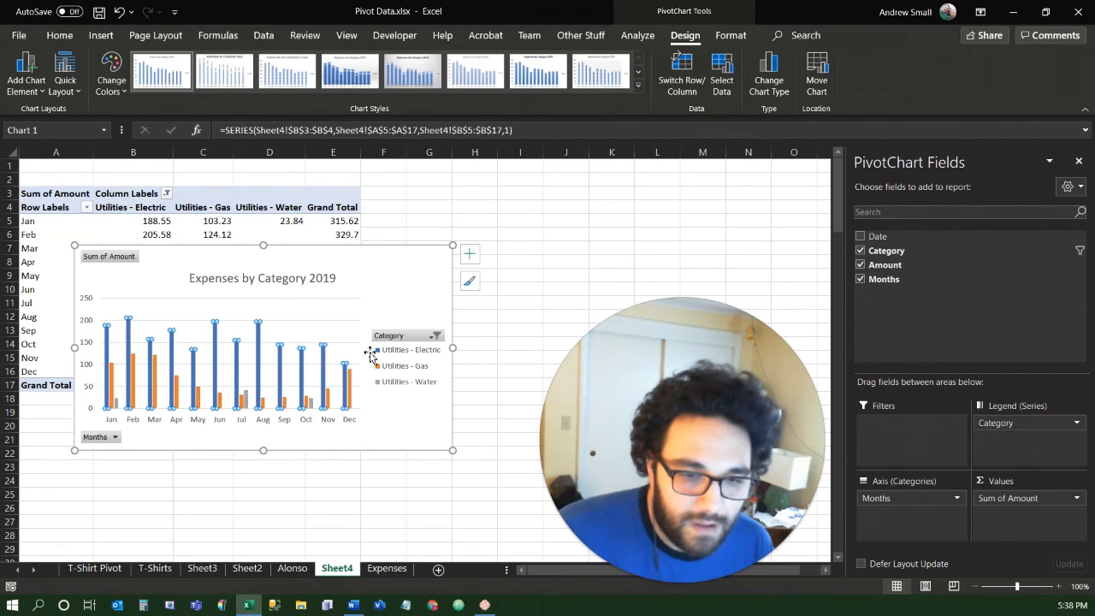
{"action": "left_click", "coordinate": [407, 430]}
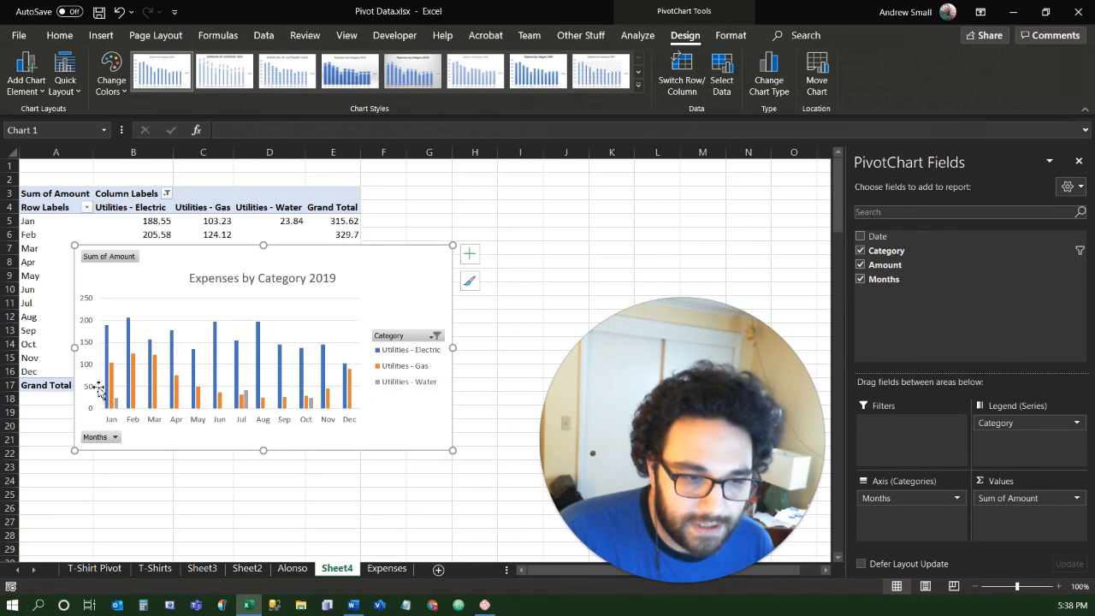
Exclude Utilities - Water from the chart's Category filter and move the chart up over the pivot table's header rows.
{"action": "left_click", "coordinate": [436, 336]}
{"action": "left_click", "coordinate": [310, 275]}
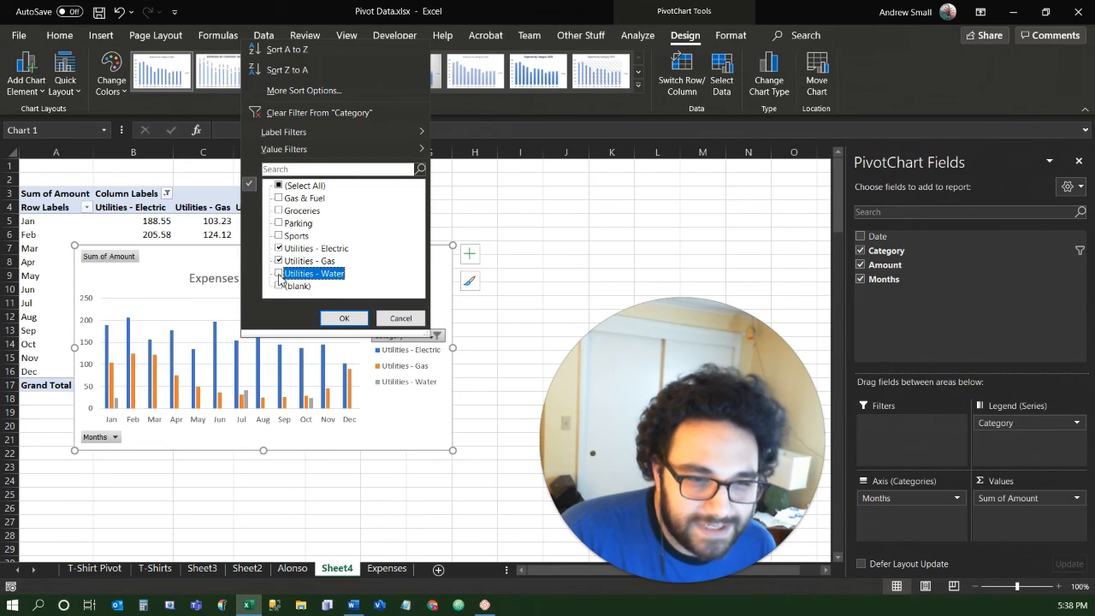
{"action": "left_click", "coordinate": [343, 318]}
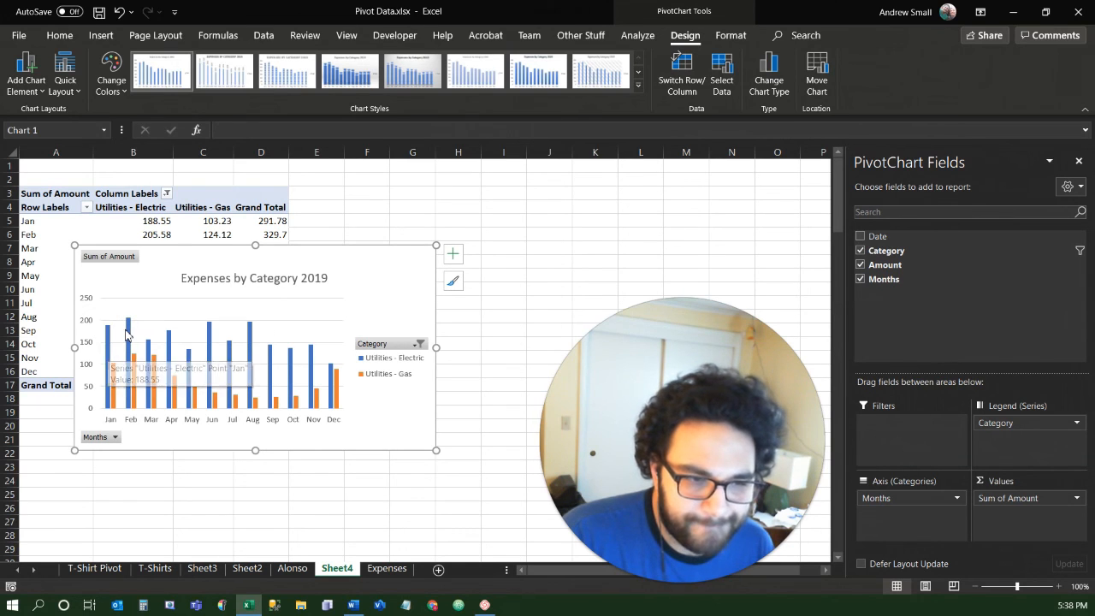
{"action": "mouse_move", "coordinate": [128, 331]}
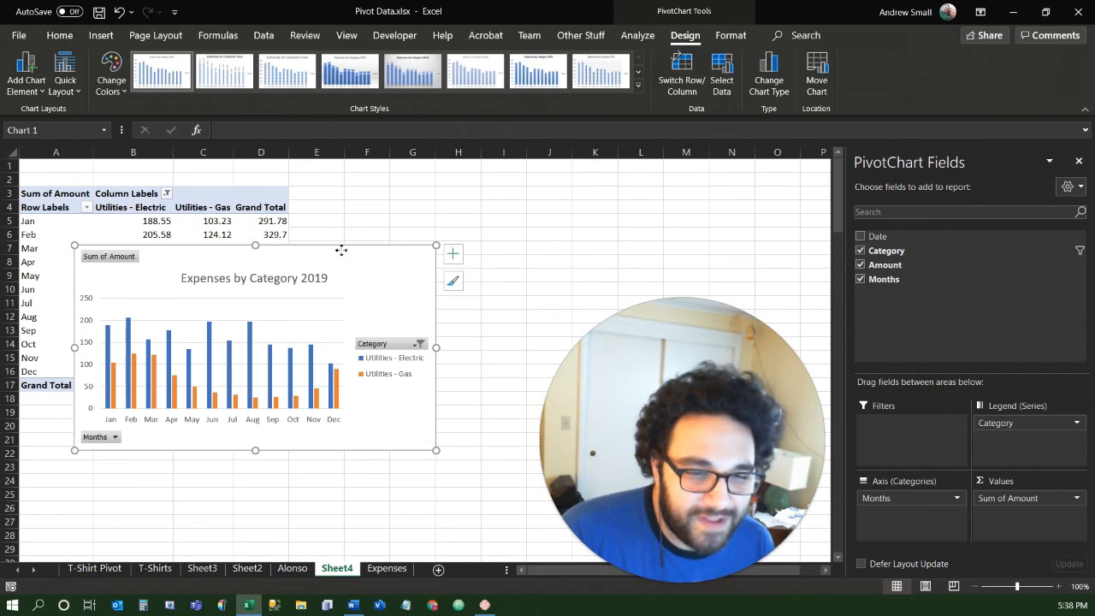
{"action": "left_click_drag", "start_coordinate": [342, 259], "coordinate": [340, 205]}
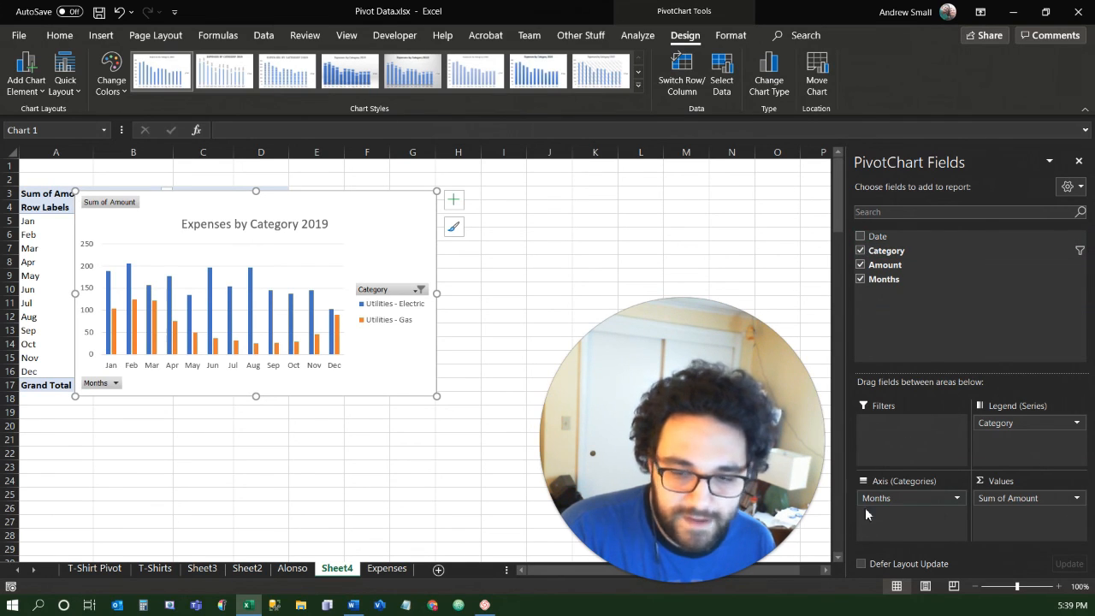
Filter the chart's Category legend to Groceries only, excluding Utilities - Electric and Utilities - Gas, and inspect the May column.
{"action": "left_click", "coordinate": [421, 291]}
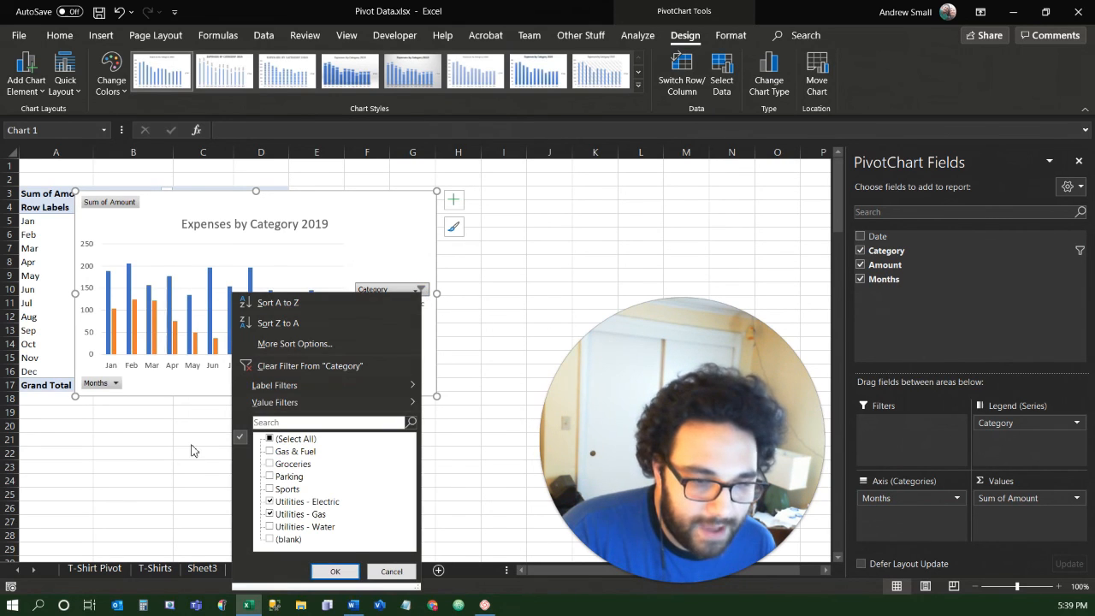
{"action": "left_click", "coordinate": [269, 513]}
{"action": "left_click", "coordinate": [269, 502]}
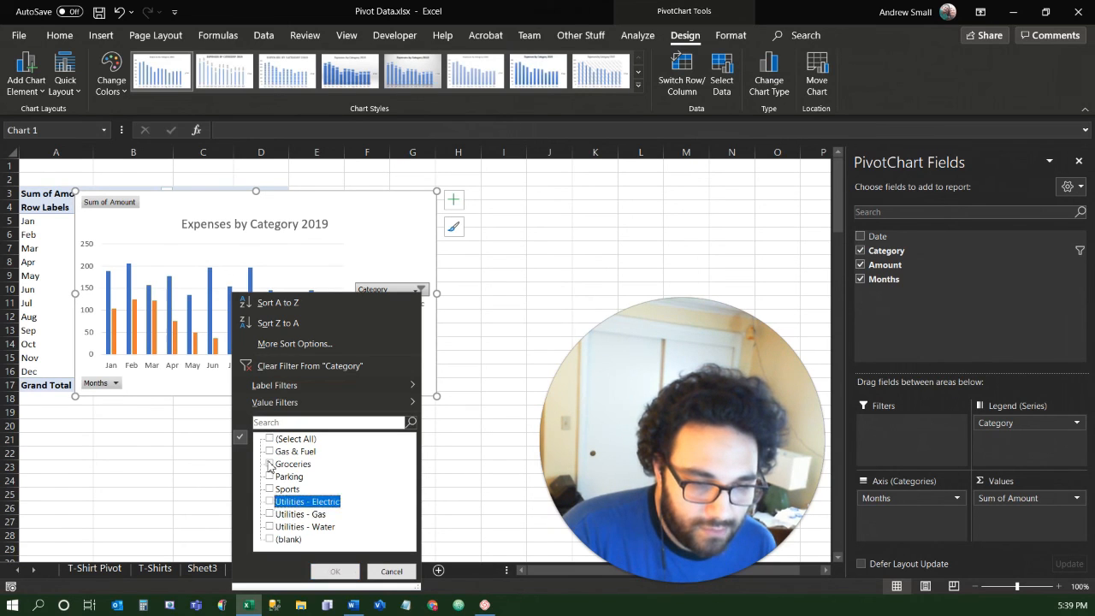
{"action": "left_click", "coordinate": [269, 464]}
{"action": "left_click", "coordinate": [329, 572]}
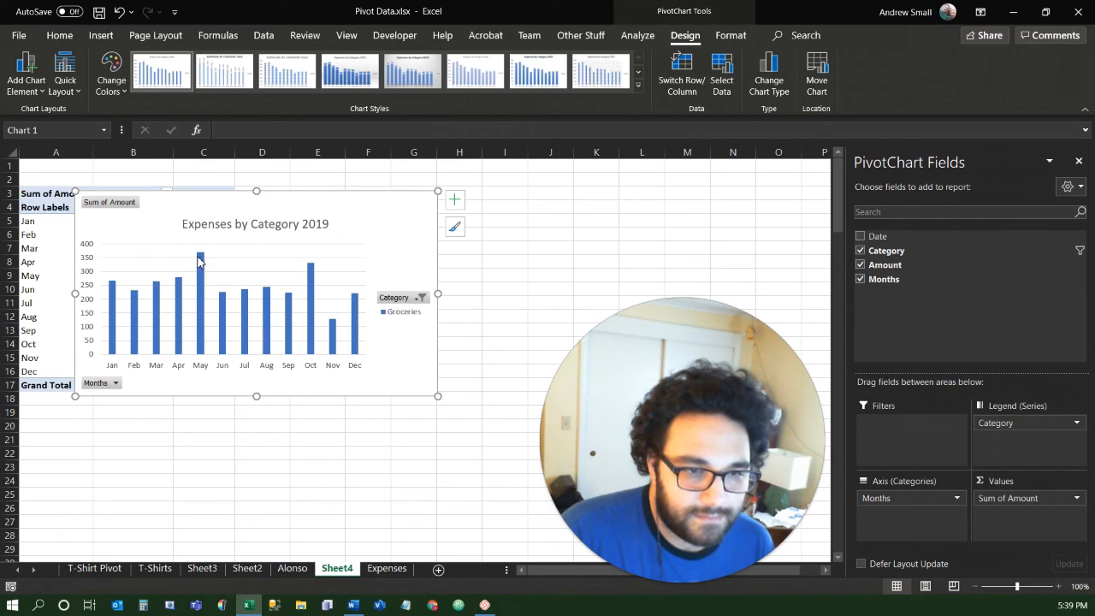
{"action": "mouse_move", "coordinate": [198, 261]}
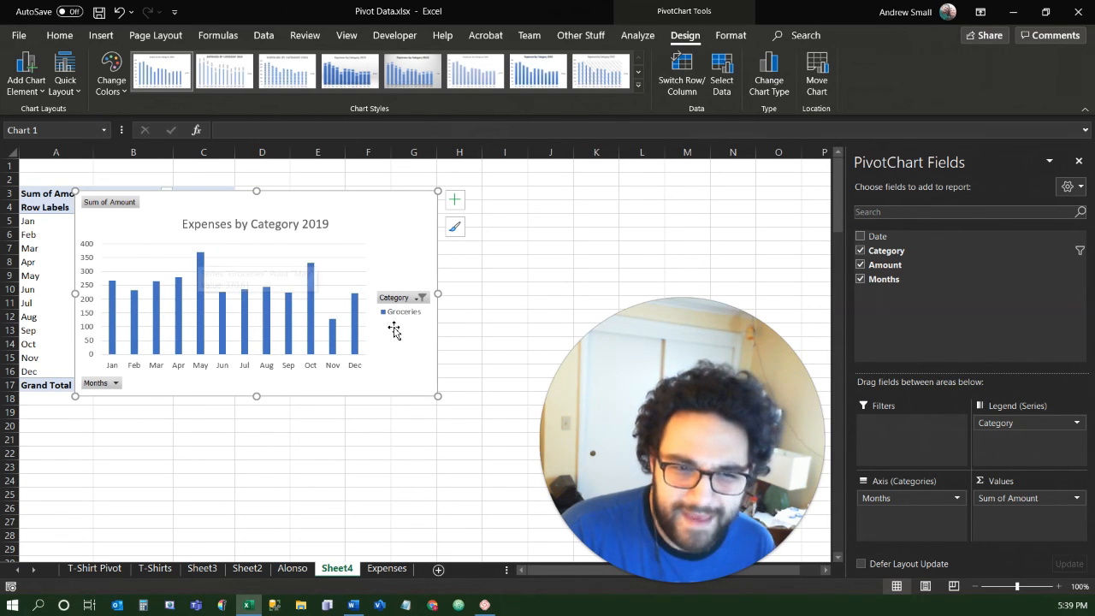
Replace Groceries with Parking as the only category included in the chart's filter.
{"action": "left_click", "coordinate": [421, 298]}
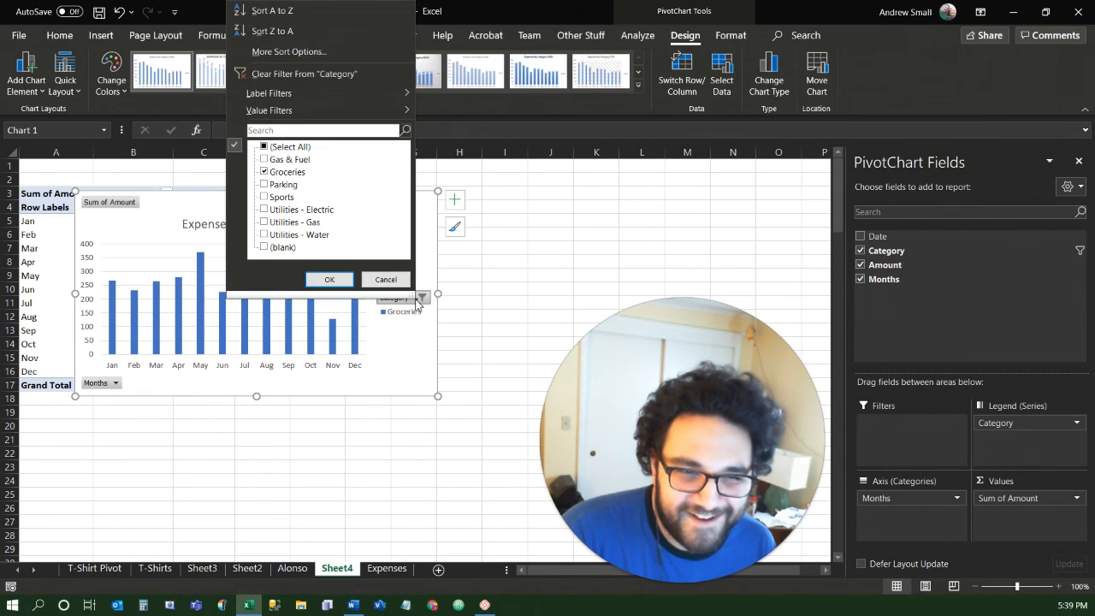
{"action": "left_click", "coordinate": [266, 171]}
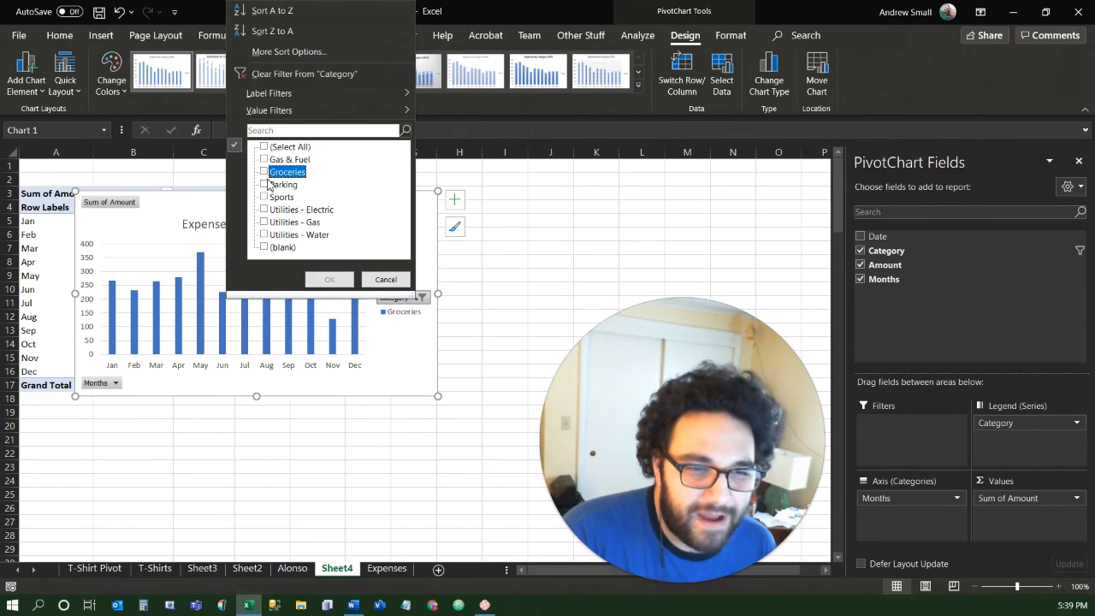
{"action": "left_click", "coordinate": [267, 184]}
{"action": "left_click", "coordinate": [329, 279]}
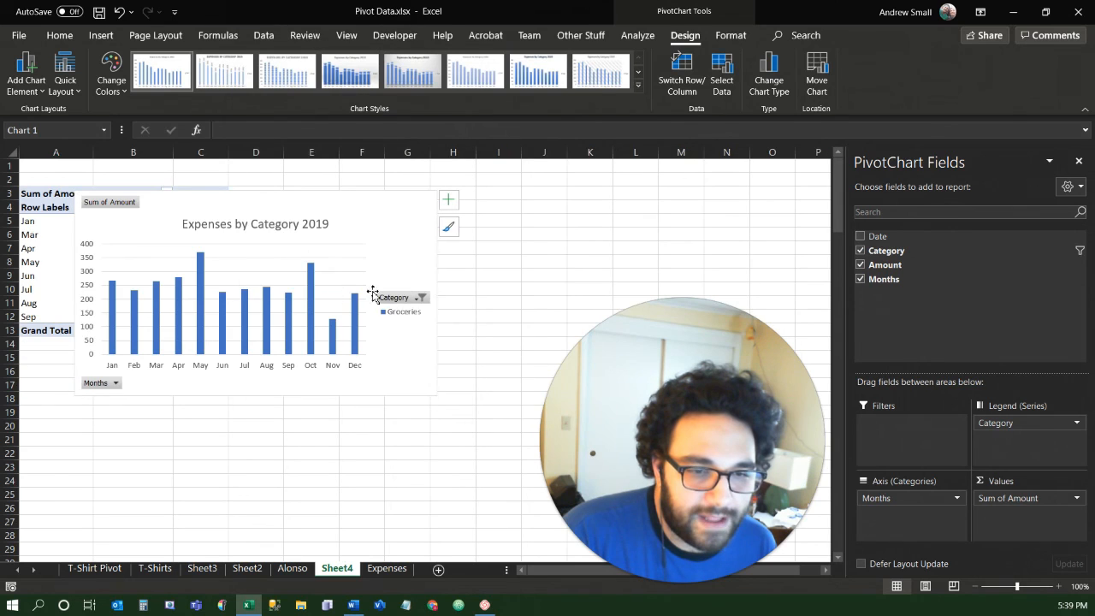
Add Sports to the chart's Category filter alongside Parking.
{"action": "left_click", "coordinate": [416, 299]}
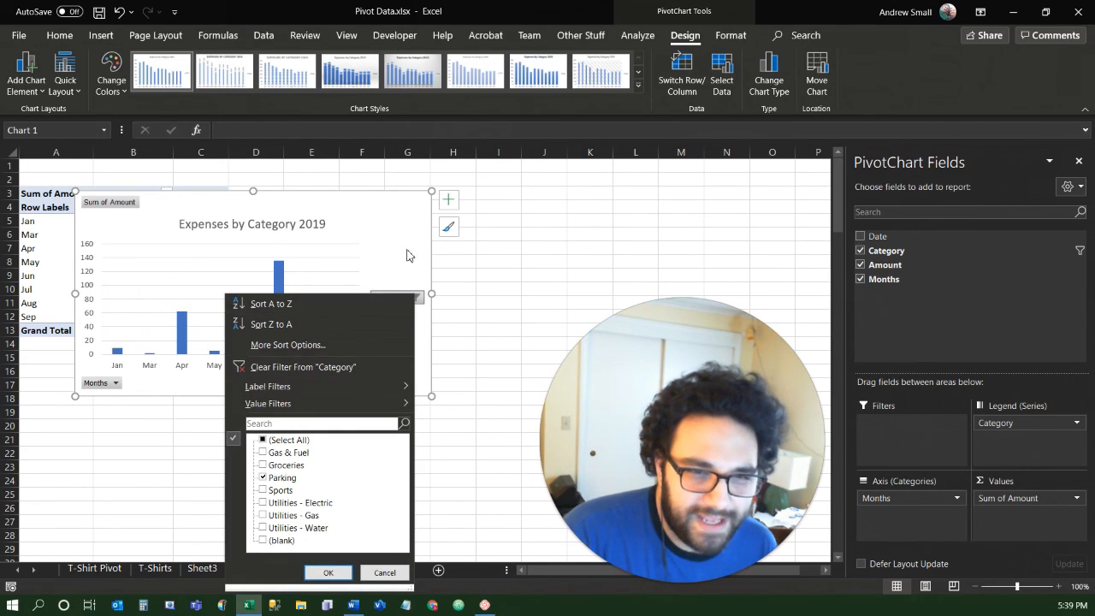
{"action": "left_click", "coordinate": [409, 249]}
{"action": "left_click", "coordinate": [414, 299]}
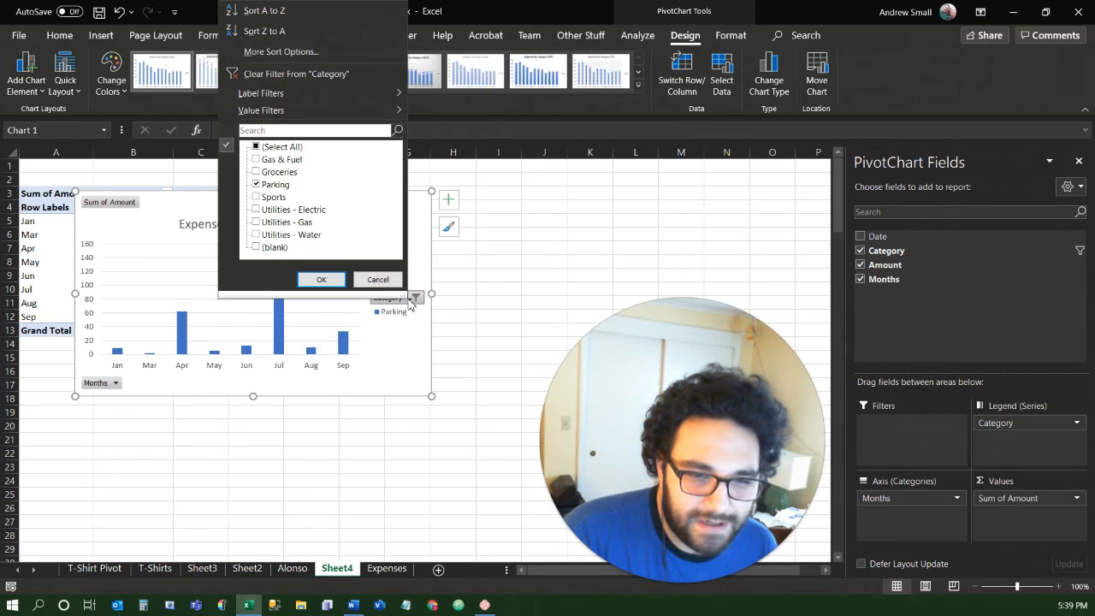
{"action": "left_click", "coordinate": [278, 197]}
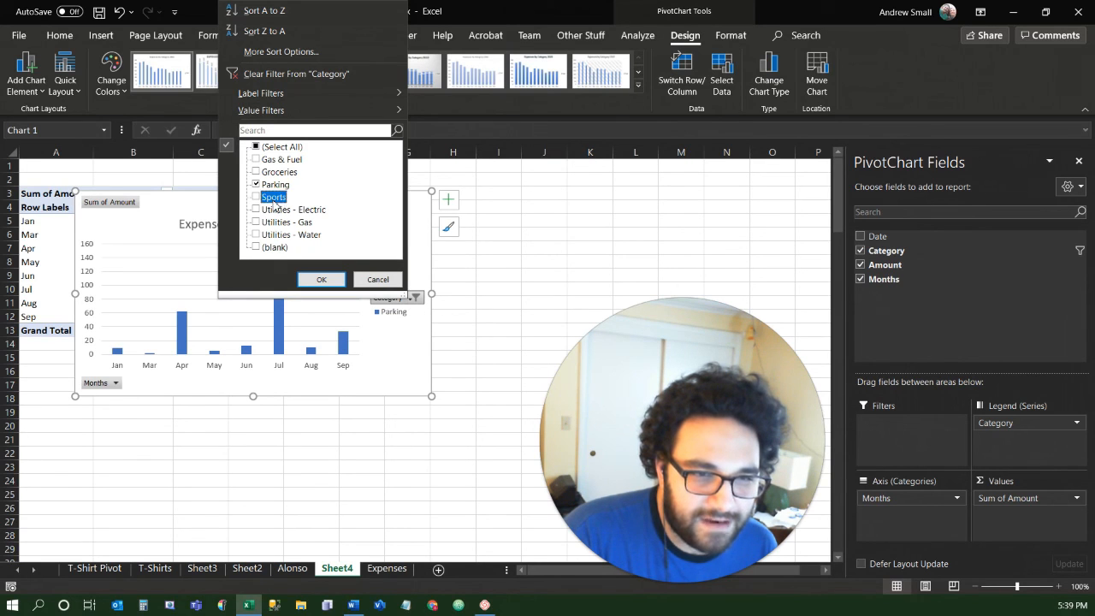
{"action": "left_click", "coordinate": [320, 279]}
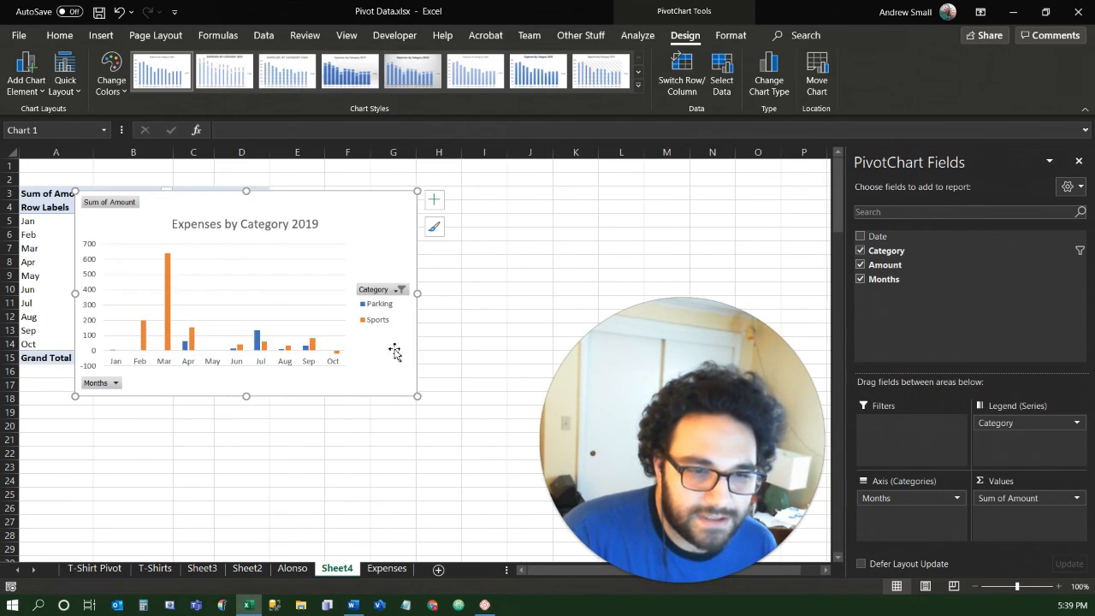